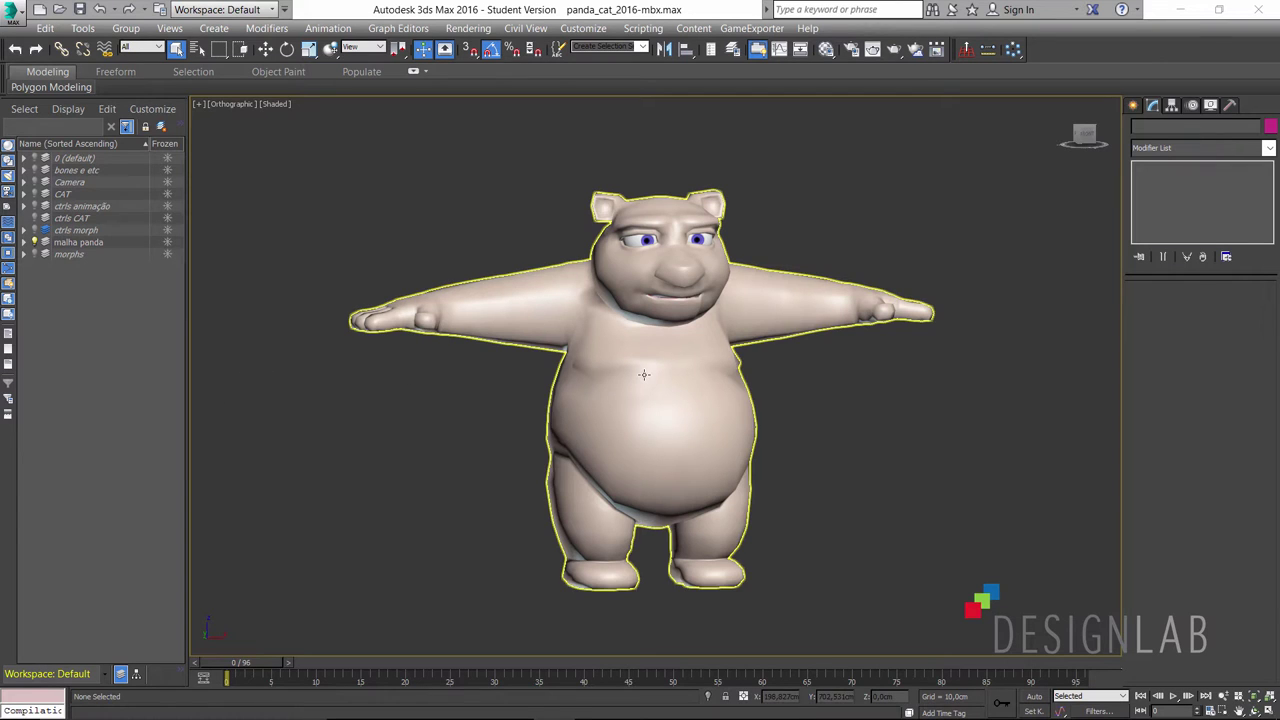
- Select the panda body mesh and bring up the Send to Mudbox options in 3ds Max
{"action": "left_click", "coordinate": [560, 380]}
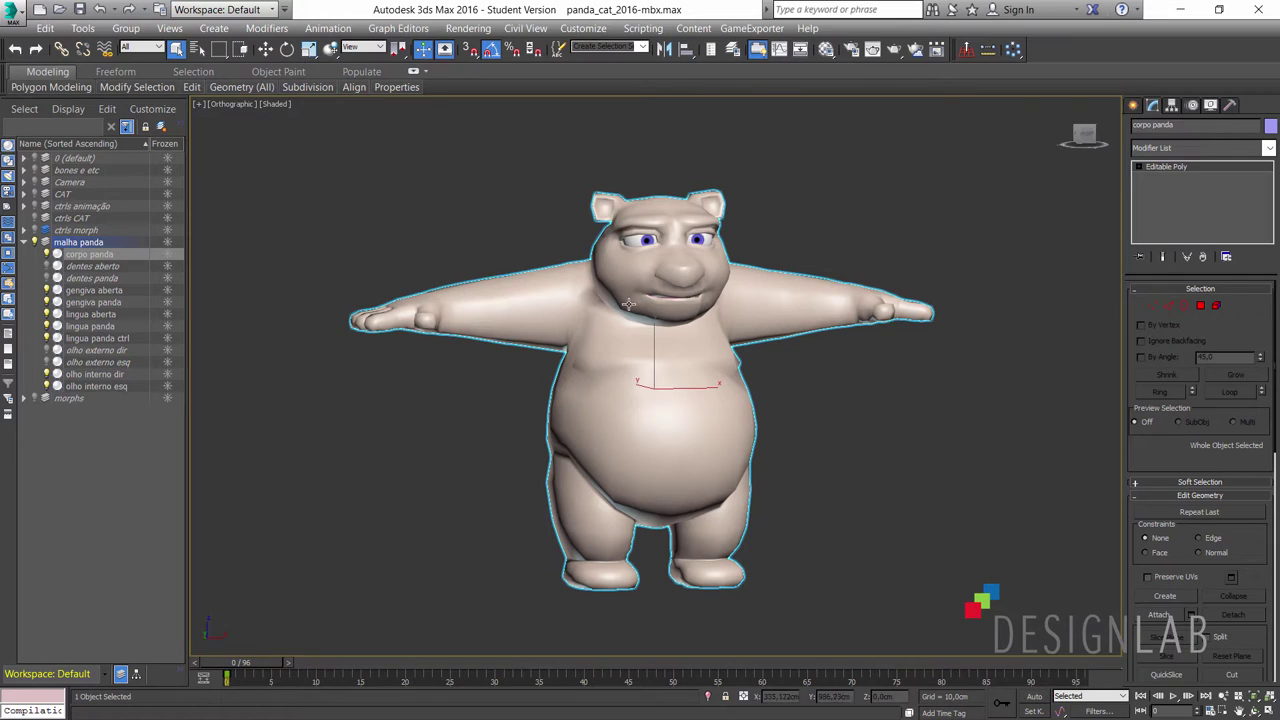
{"action": "left_click", "coordinate": [12, 16]}
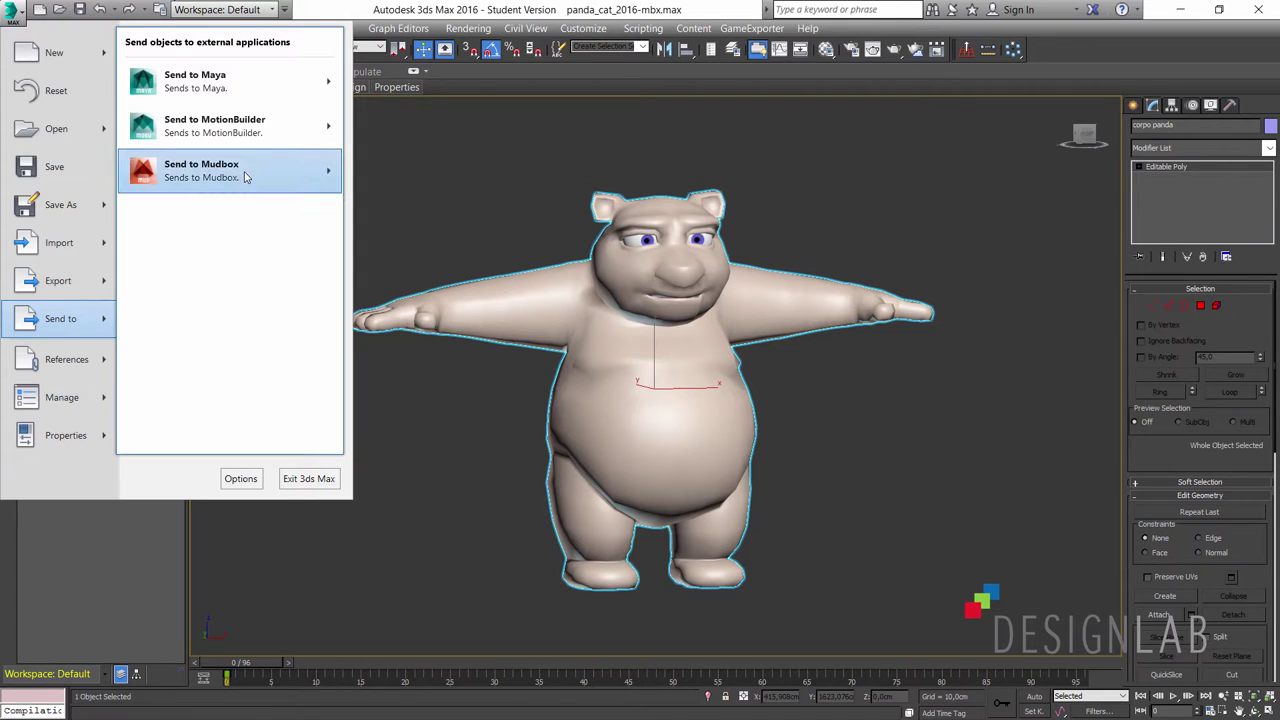
{"action": "mouse_move", "coordinate": [230, 171]}
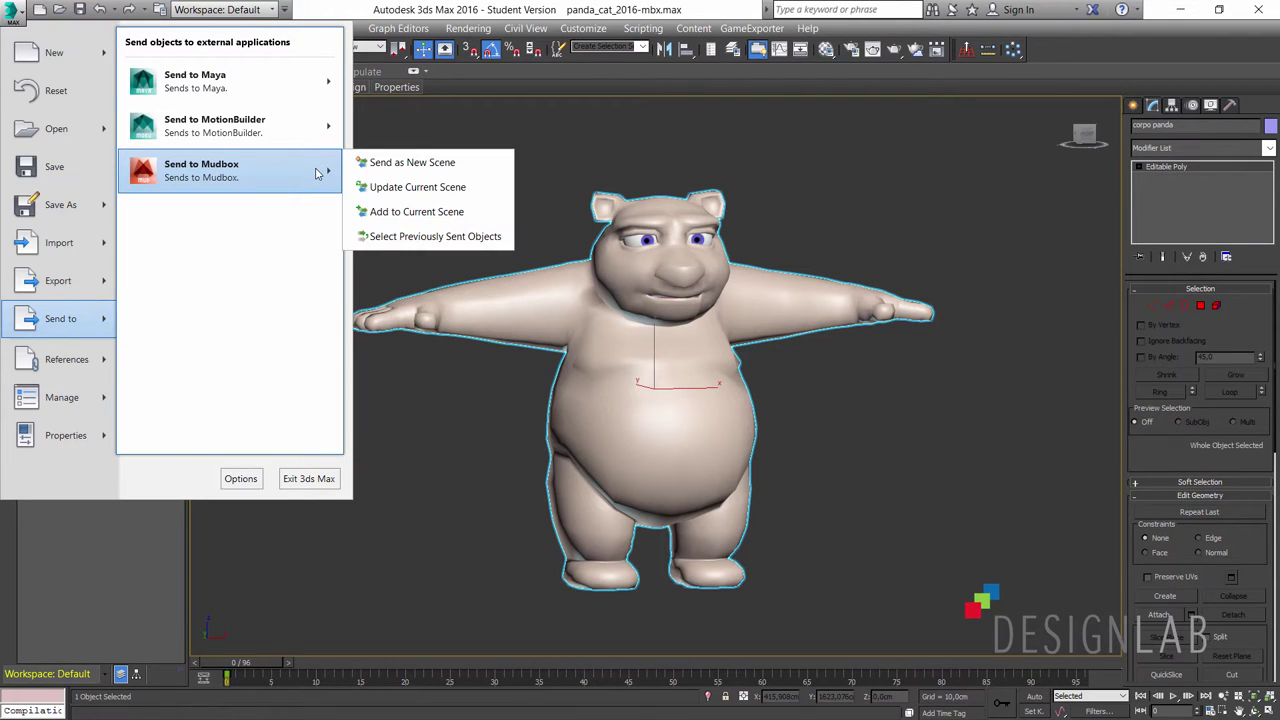
- Send the panda body to Mudbox using Send as New Scene
{"action": "left_click", "coordinate": [427, 164]}
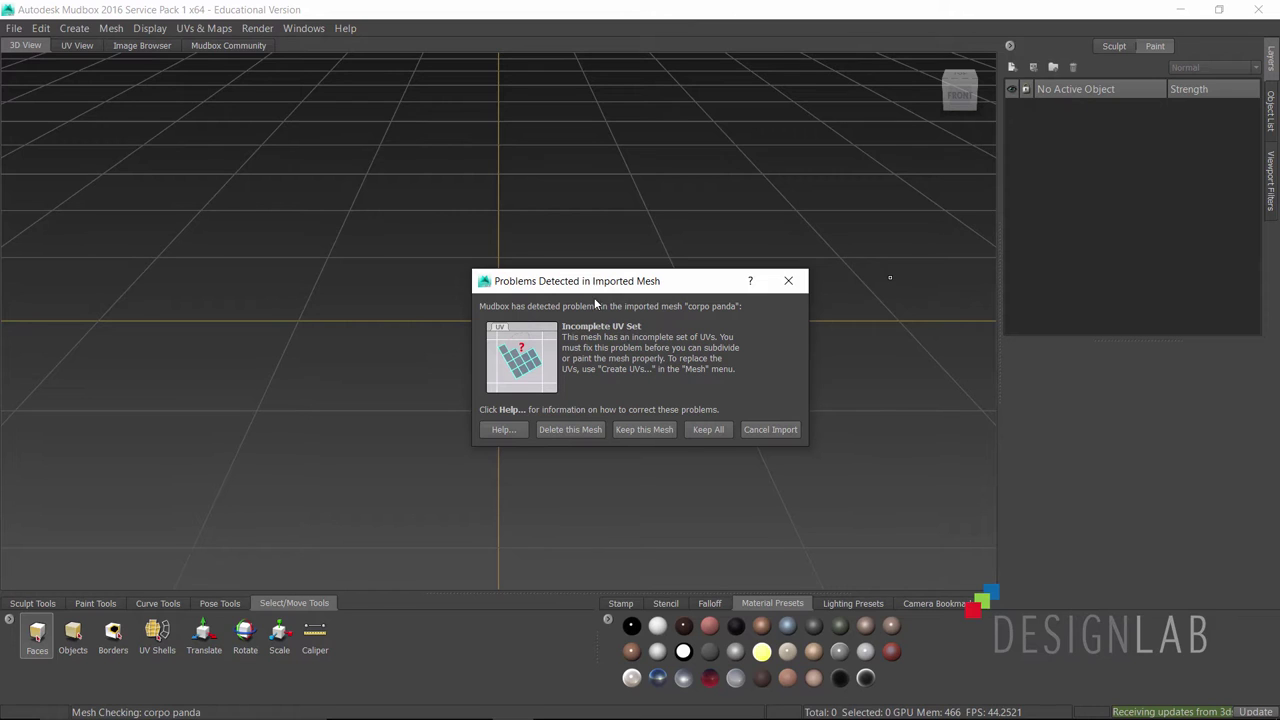
- Keep the panda mesh despite the Incomplete UV Set warning, switch to Smooth Shade, and frame it
{"action": "left_click", "coordinate": [674, 432]}
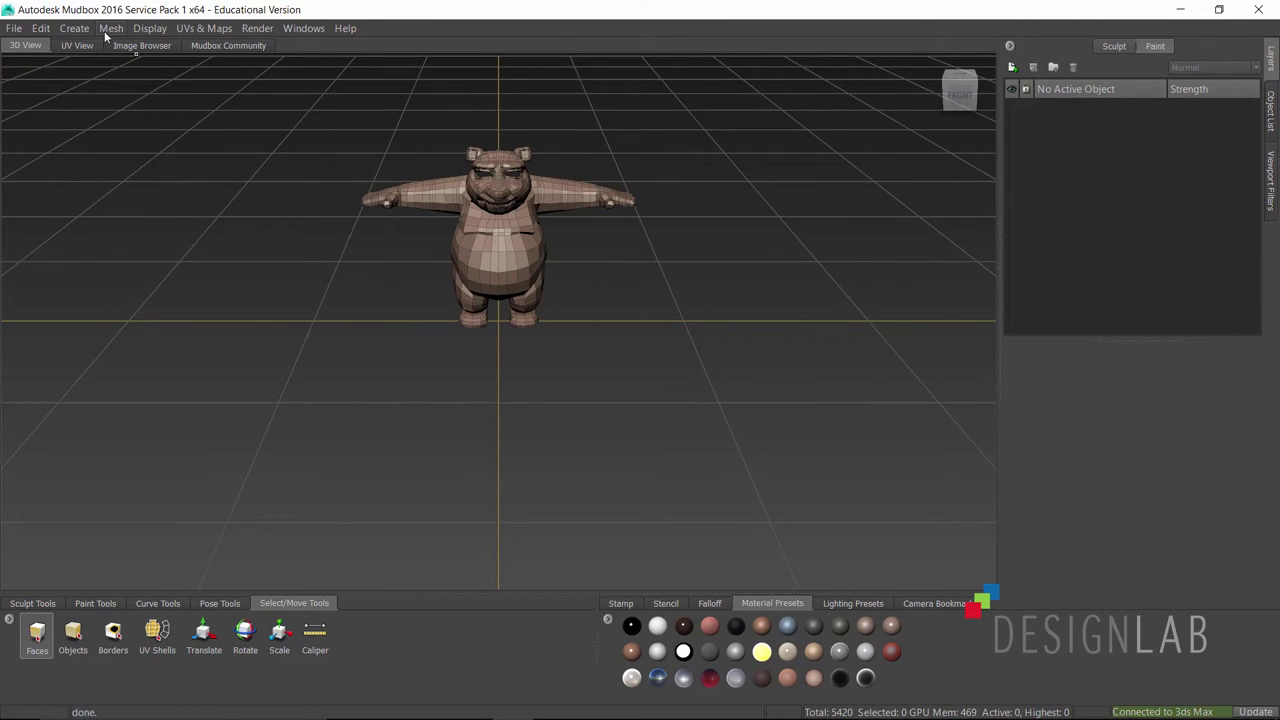
{"action": "left_click", "coordinate": [147, 33]}
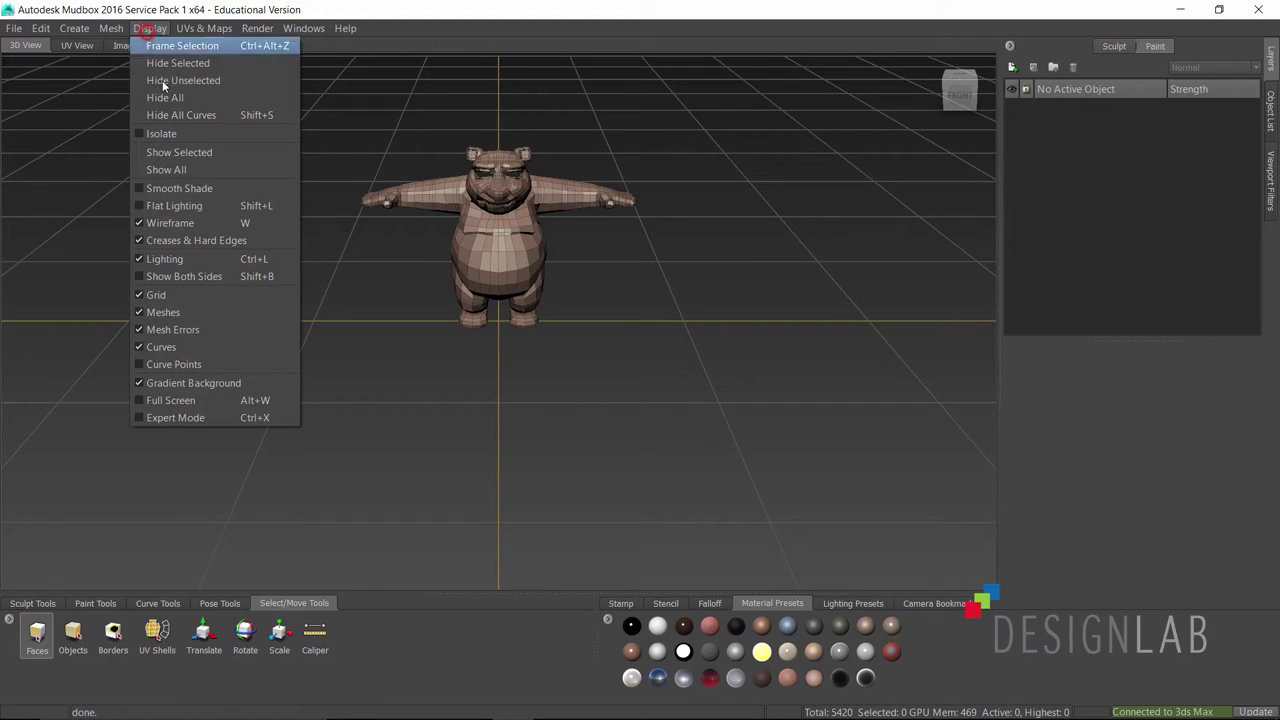
{"action": "left_click", "coordinate": [188, 188]}
{"action": "key", "text": "f"}
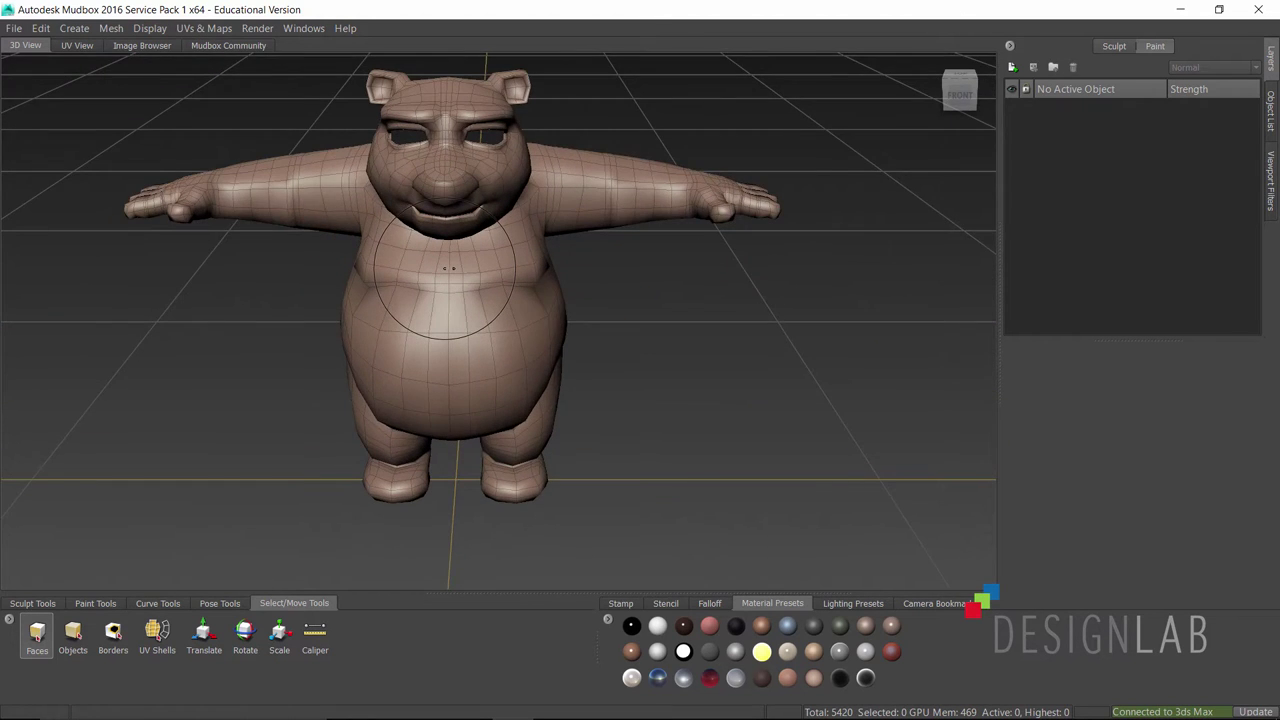
{"action": "mouse_move", "coordinate": [449, 268]}
{"action": "left_mouse_down", "text": "alt"}
{"action": "mouse_move", "coordinate": [467, 207]}
{"action": "mouse_move", "coordinate": [510, 270]}
{"action": "left_mouse_up", "text": "alt"}
{"action": "scroll", "coordinate": [467, 207], "scroll_direction": "up", "scroll_amount": 5}
{"action": "scroll", "coordinate": [510, 270], "scroll_direction": "down", "scroll_amount": 3}
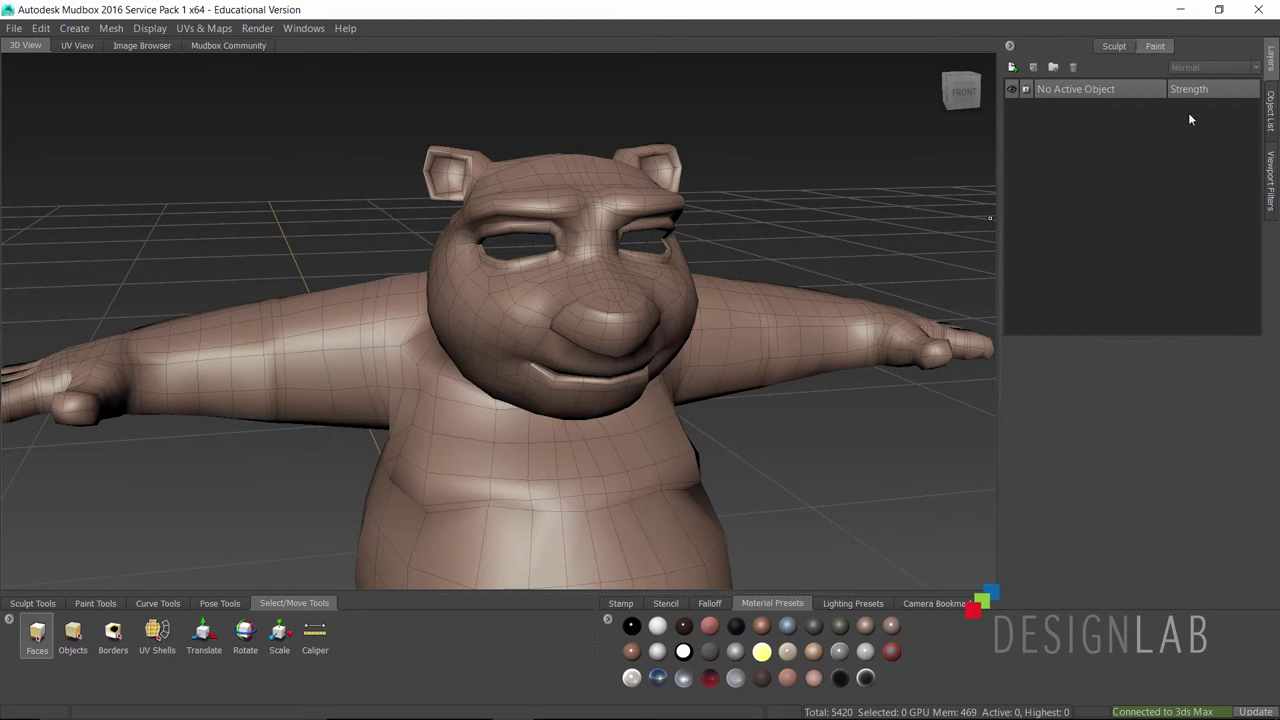
- Create a new sculpt layer group named morphs
{"action": "left_click", "coordinate": [1114, 46]}
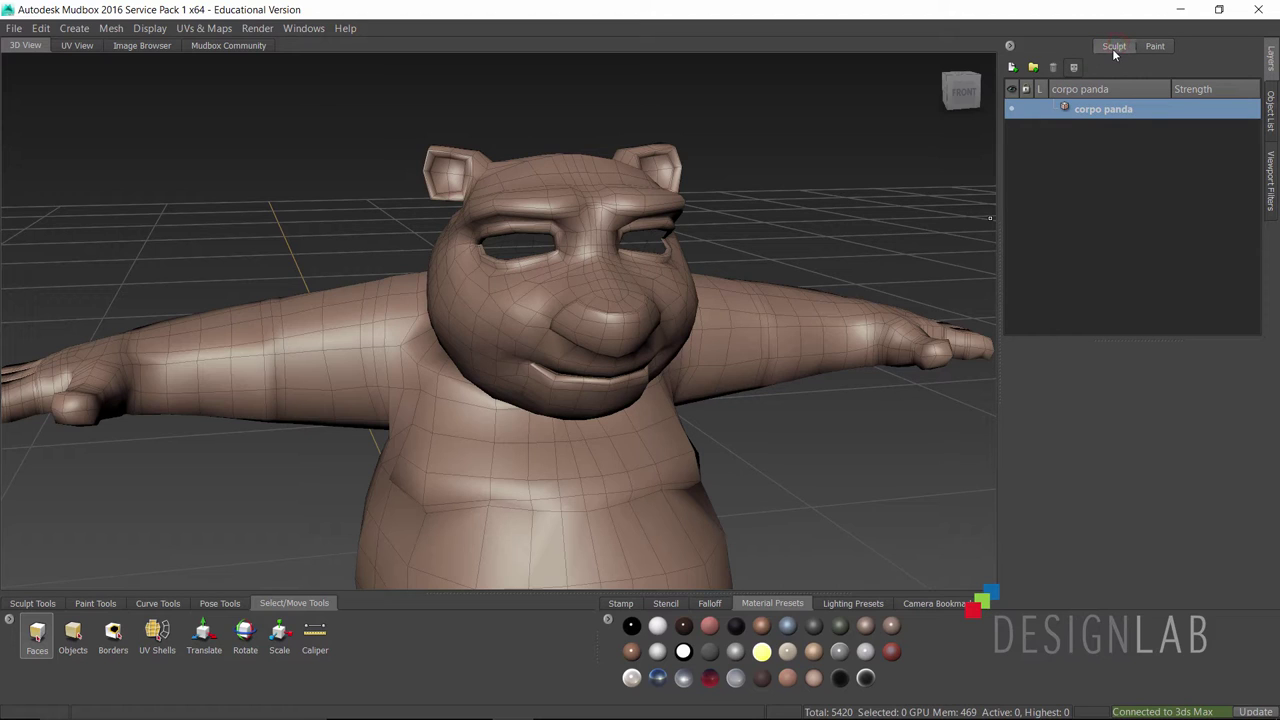
{"action": "left_click", "coordinate": [1034, 68]}
{"action": "double_click", "coordinate": [1085, 112]}
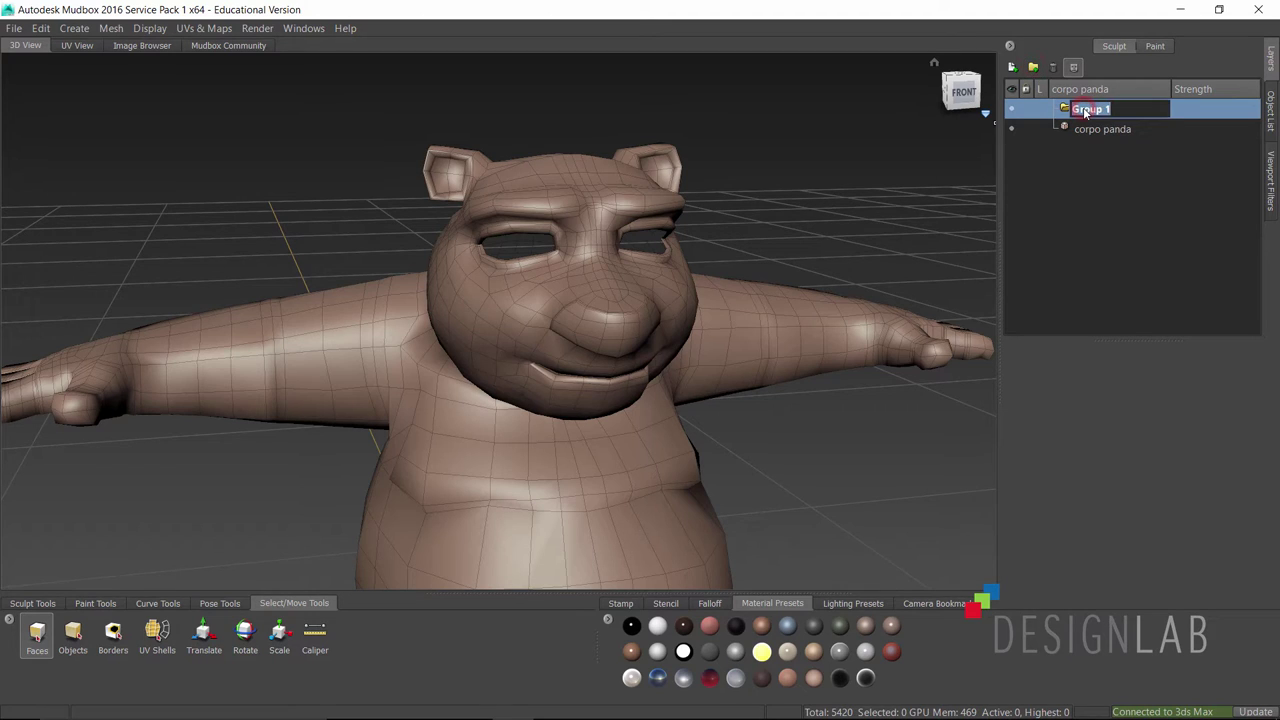
{"action": "type", "text": "me"}
{"action": "key", "text": "Return"}
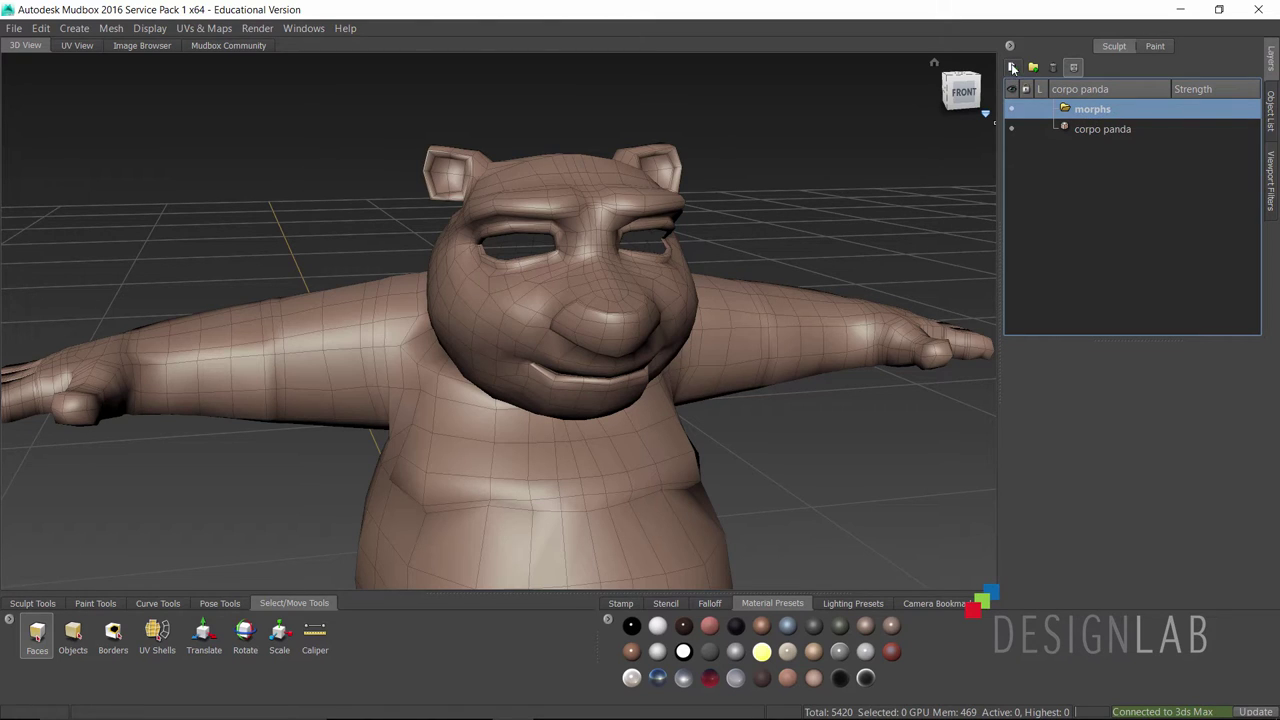
- Add a new sculpt layer named sorriso Esq inside morphs
{"action": "left_click", "coordinate": [1011, 66]}
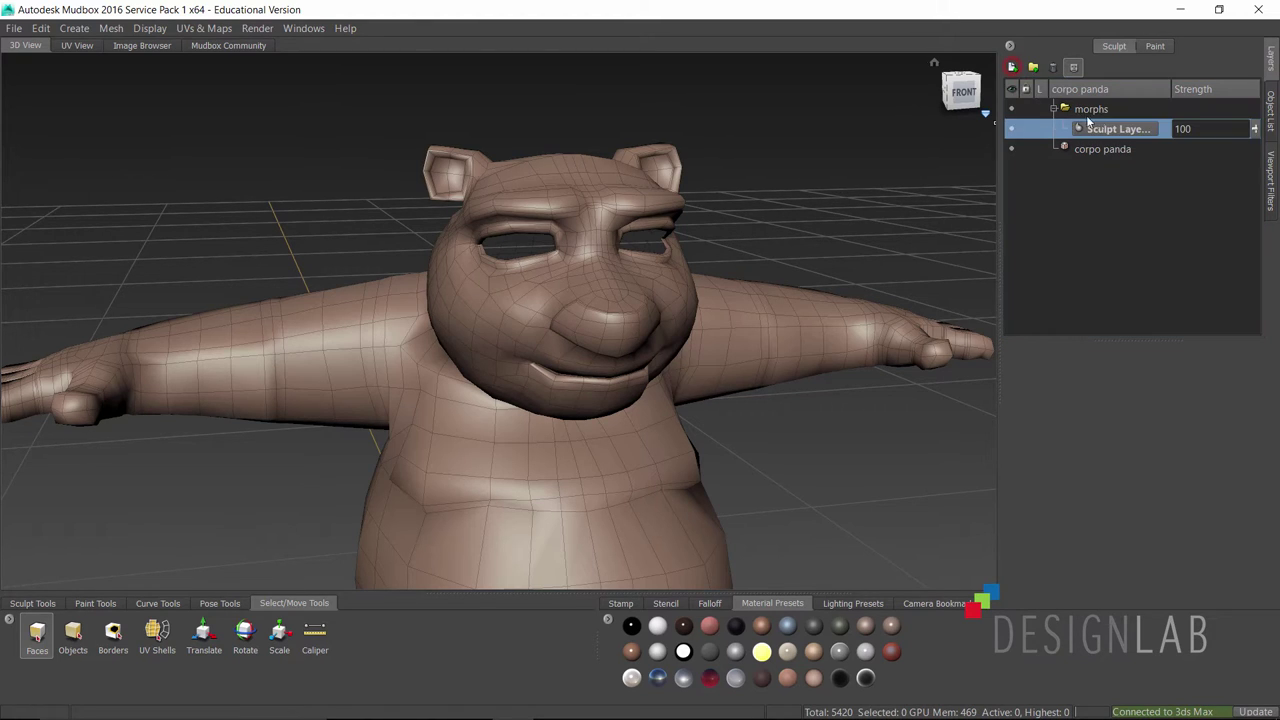
{"action": "double_click", "coordinate": [1112, 130]}
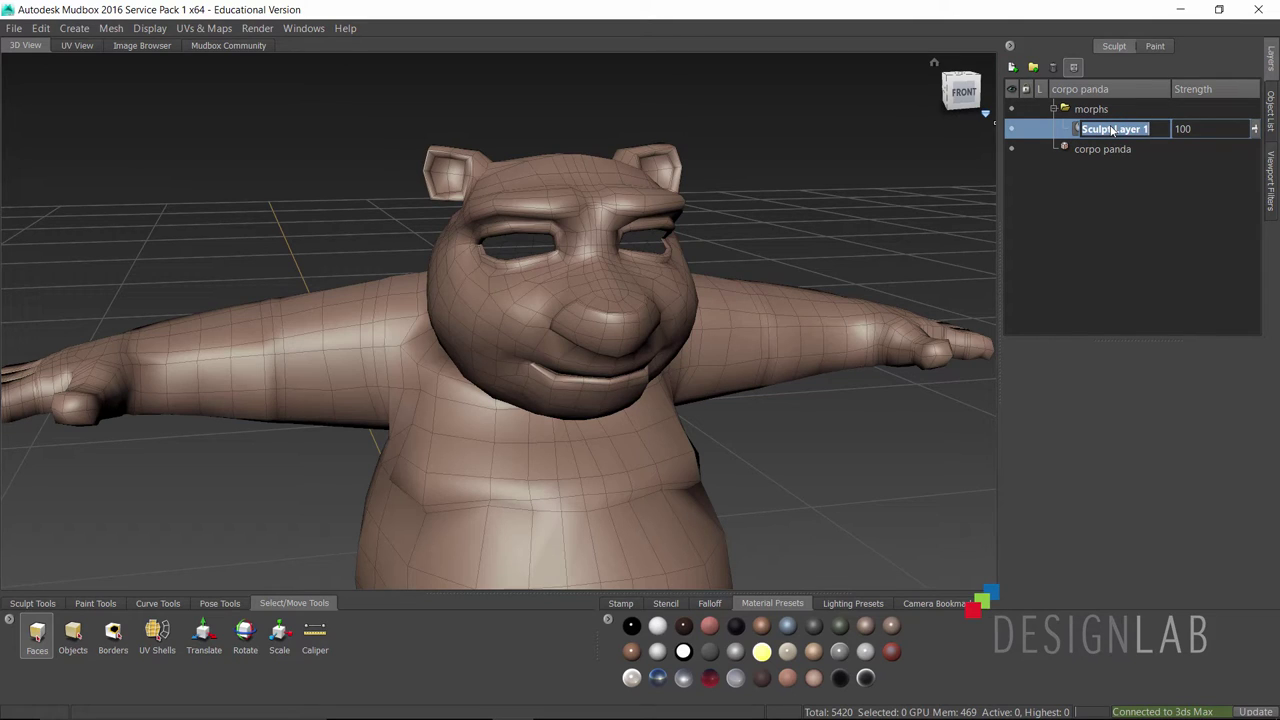
{"action": "type", "text": "sorriso Esq"}
{"action": "key", "text": "Return"}
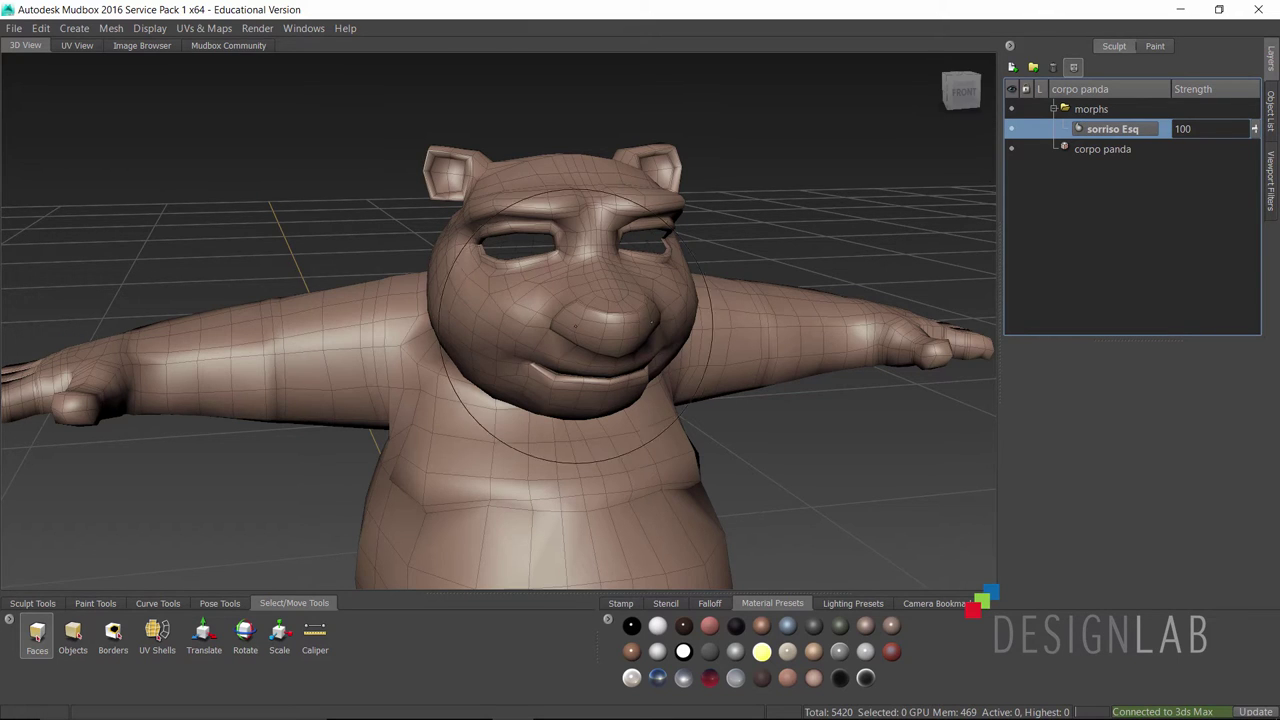
- Select the Grab brush and shrink it to fit the panda's mouth corner
{"action": "left_click_drag", "start_coordinate": [600, 300], "coordinate": [506, 289], "text": "alt"}
{"action": "right_click_drag", "start_coordinate": [506, 289], "coordinate": [580, 332], "text": "alt"}
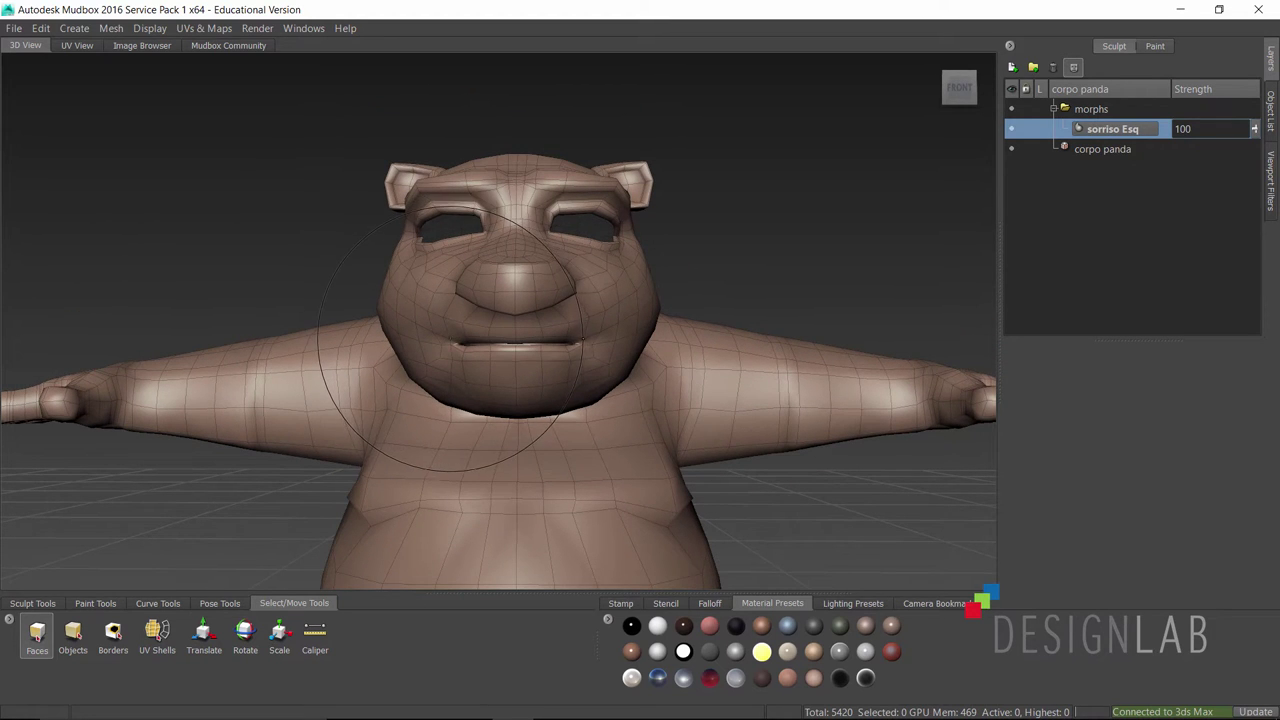
{"action": "left_click", "coordinate": [24, 604]}
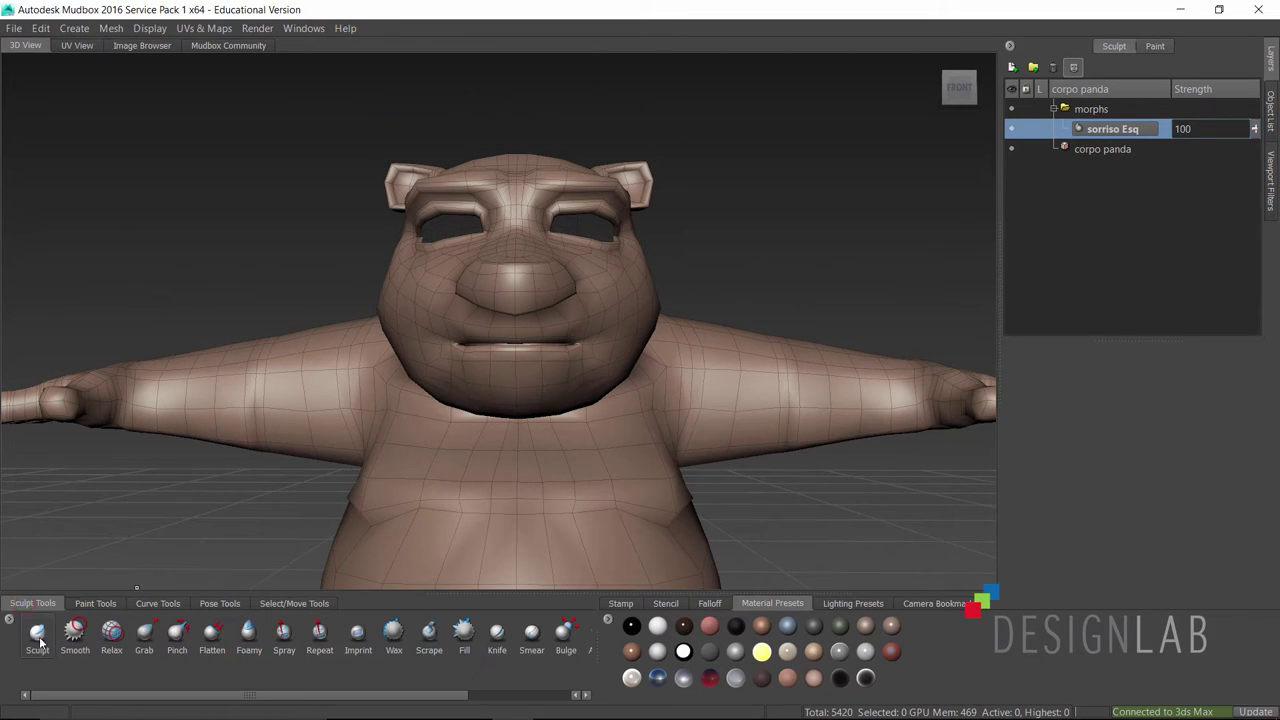
{"action": "left_click", "coordinate": [144, 632]}
{"action": "left_click_drag", "start_coordinate": [340, 400], "coordinate": [390, 395], "text": "alt"}
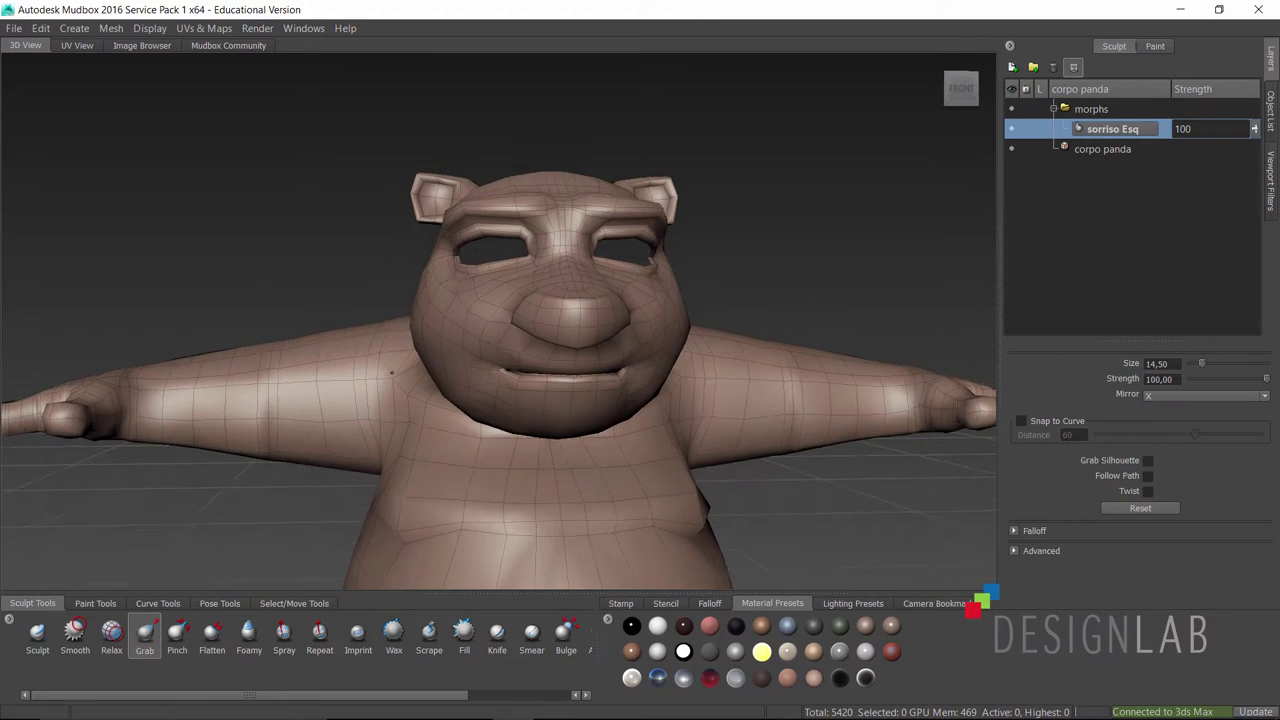
{"action": "right_click_drag", "start_coordinate": [390, 395], "coordinate": [458, 383], "text": "alt"}
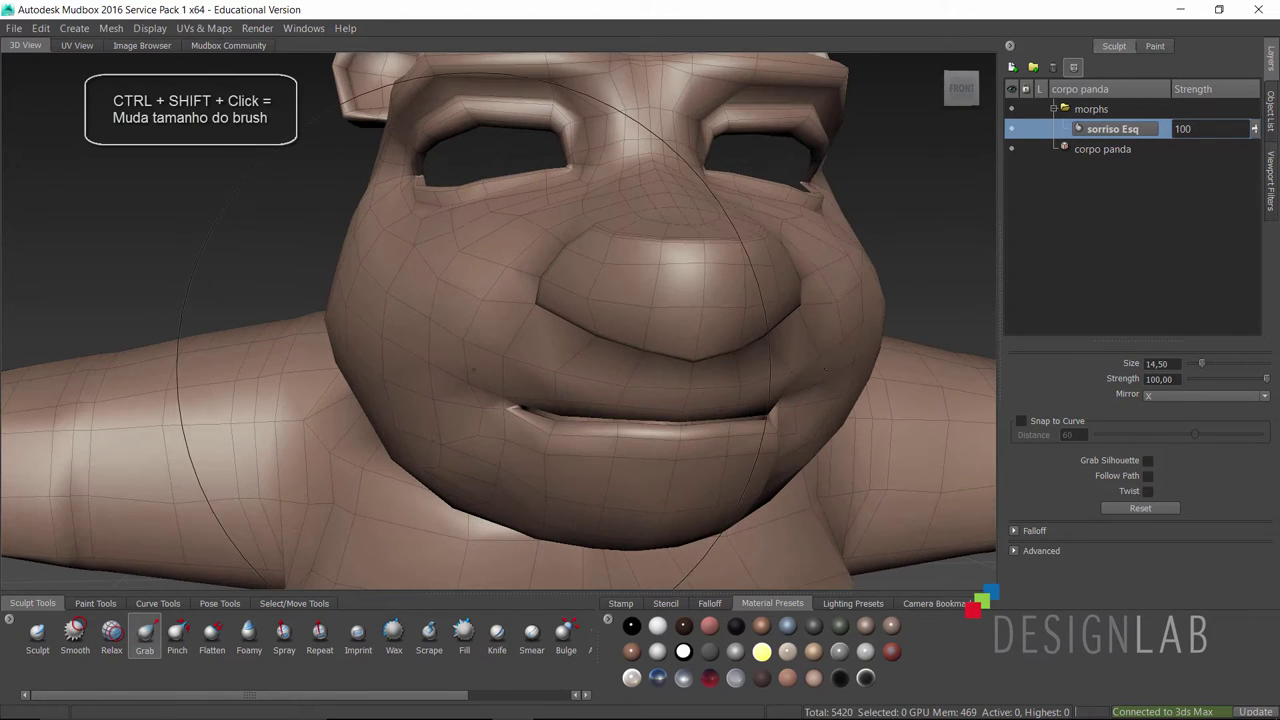
{"action": "mouse_move", "coordinate": [458, 383]}
{"action": "left_mouse_down", "text": "ctrl+shift"}
{"action": "mouse_move", "coordinate": [506, 330]}
{"action": "mouse_move", "coordinate": [491, 313]}
{"action": "left_mouse_up", "text": "ctrl+shift"}
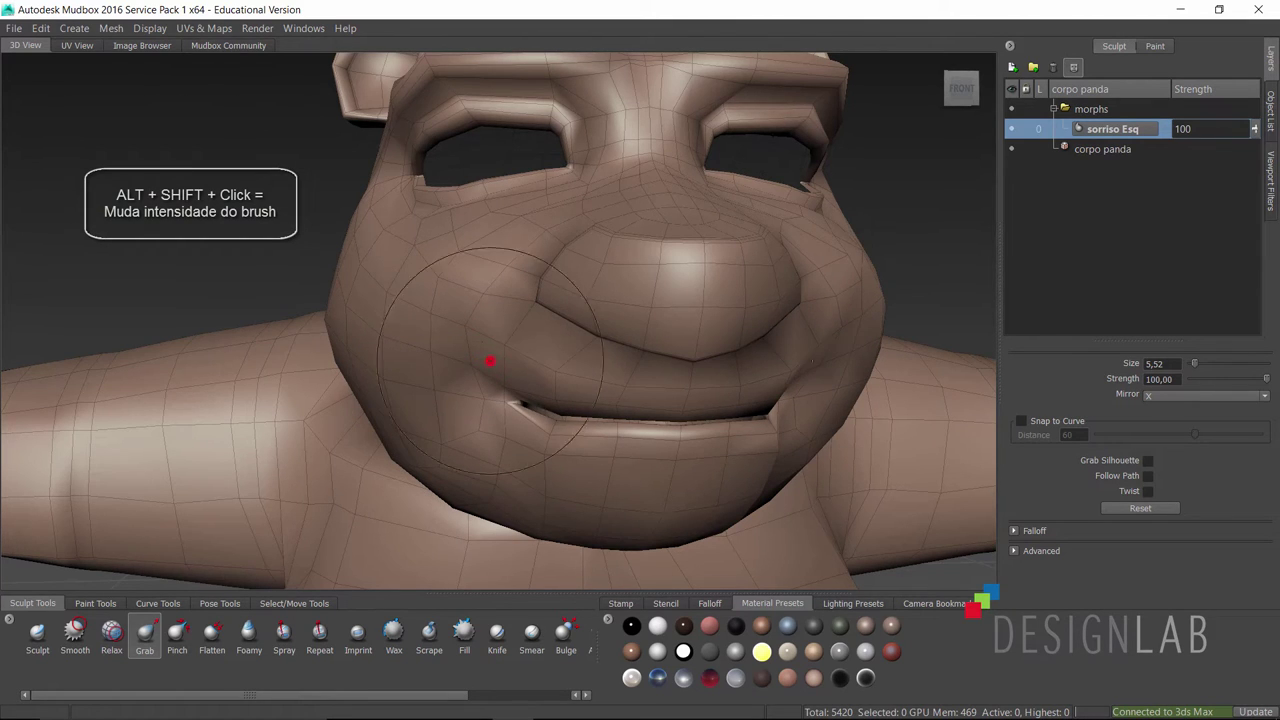
- Lift the mouth corner into a smile and test it with the layer Strength slider
{"action": "mouse_move", "coordinate": [495, 400]}
{"action": "left_mouse_down"}
{"action": "mouse_move", "coordinate": [491, 386]}
{"action": "mouse_move", "coordinate": [451, 383]}
{"action": "left_mouse_up"}
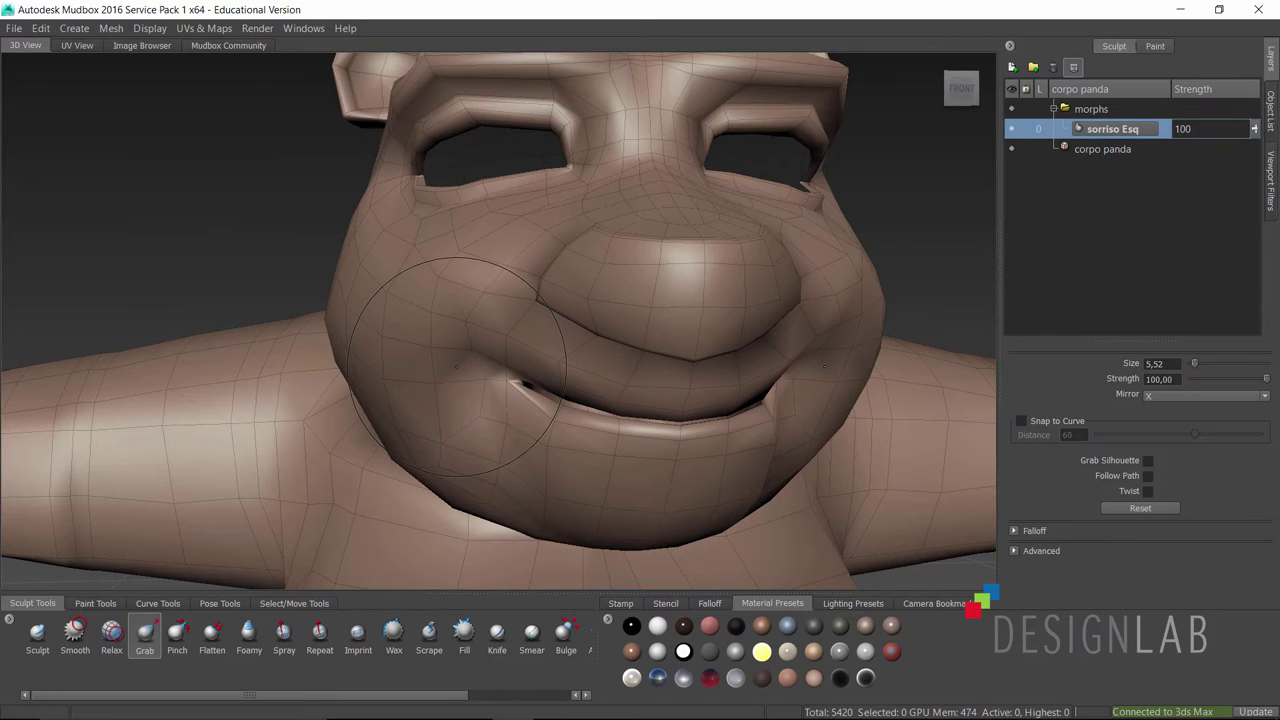
{"action": "left_click_drag", "start_coordinate": [456, 366], "coordinate": [540, 300], "text": "alt"}
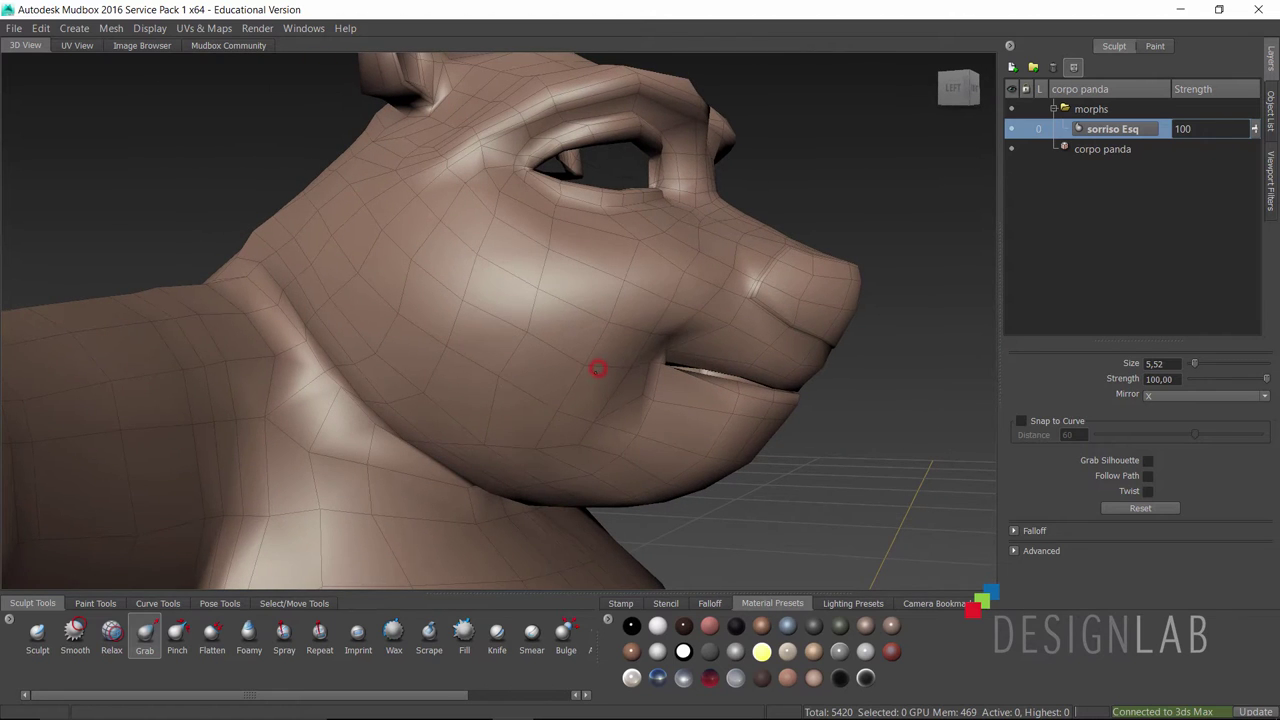
{"action": "mouse_move", "coordinate": [654, 349]}
{"action": "left_mouse_down"}
{"action": "mouse_move", "coordinate": [662, 366]}
{"action": "mouse_move", "coordinate": [468, 370]}
{"action": "mouse_move", "coordinate": [509, 373]}
{"action": "mouse_move", "coordinate": [505, 360]}
{"action": "mouse_move", "coordinate": [465, 386]}
{"action": "mouse_move", "coordinate": [527, 280]}
{"action": "left_mouse_up"}
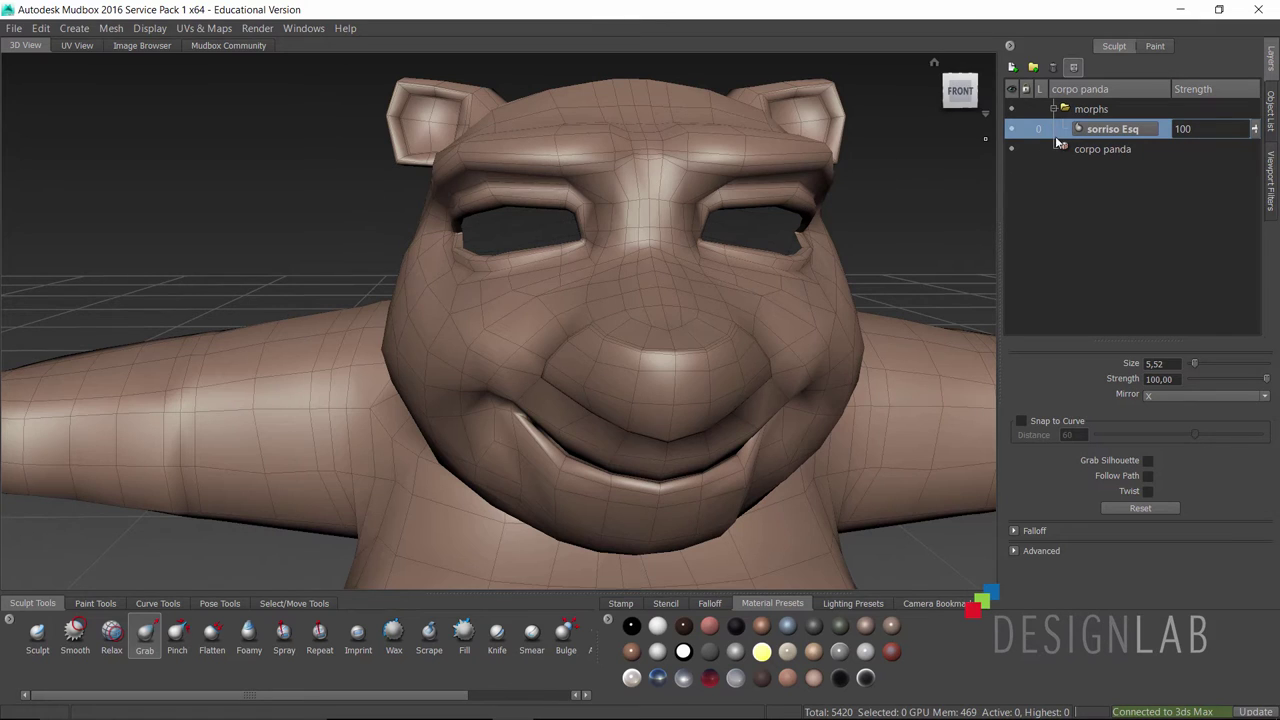
{"action": "mouse_move", "coordinate": [1257, 133]}
{"action": "left_mouse_down"}
{"action": "mouse_move", "coordinate": [1265, 172]}
{"action": "mouse_move", "coordinate": [1247, 103]}
{"action": "left_mouse_up"}
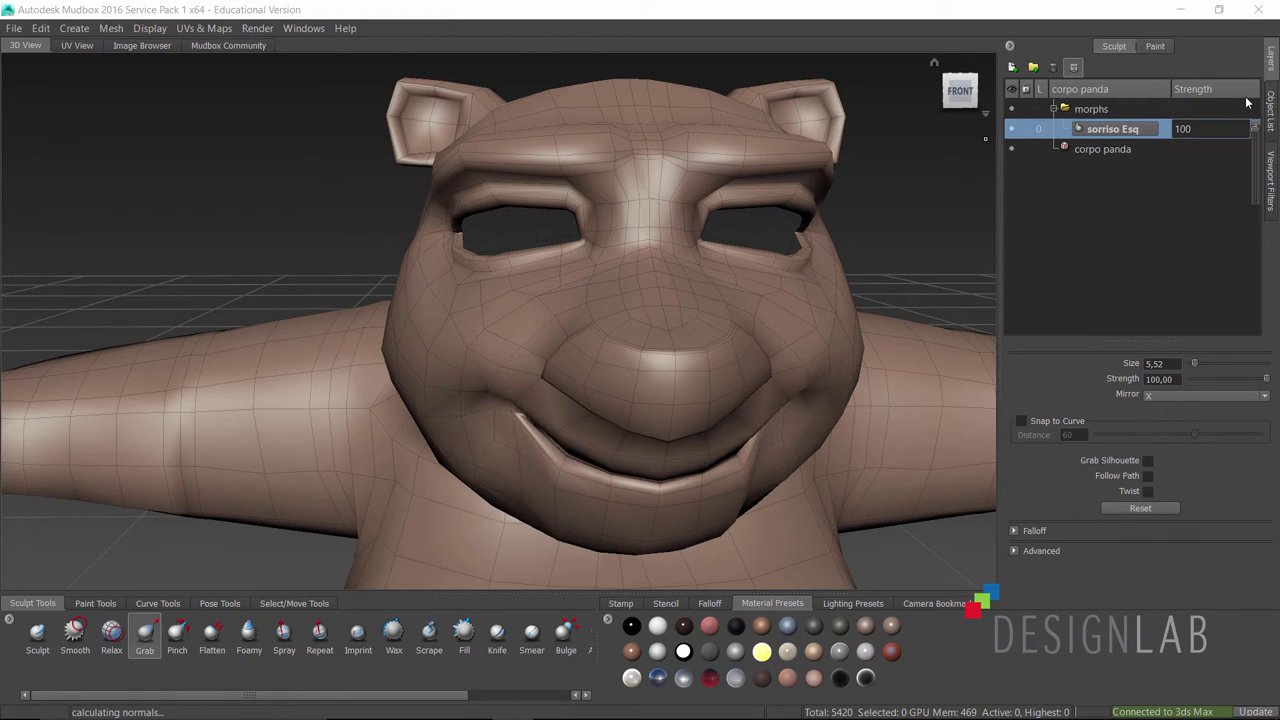
{"action": "mouse_move", "coordinate": [654, 298]}
{"action": "left_mouse_down", "text": "alt"}
{"action": "mouse_move", "coordinate": [640, 365]}
{"action": "mouse_move", "coordinate": [520, 550]}
{"action": "left_mouse_up", "text": "alt"}
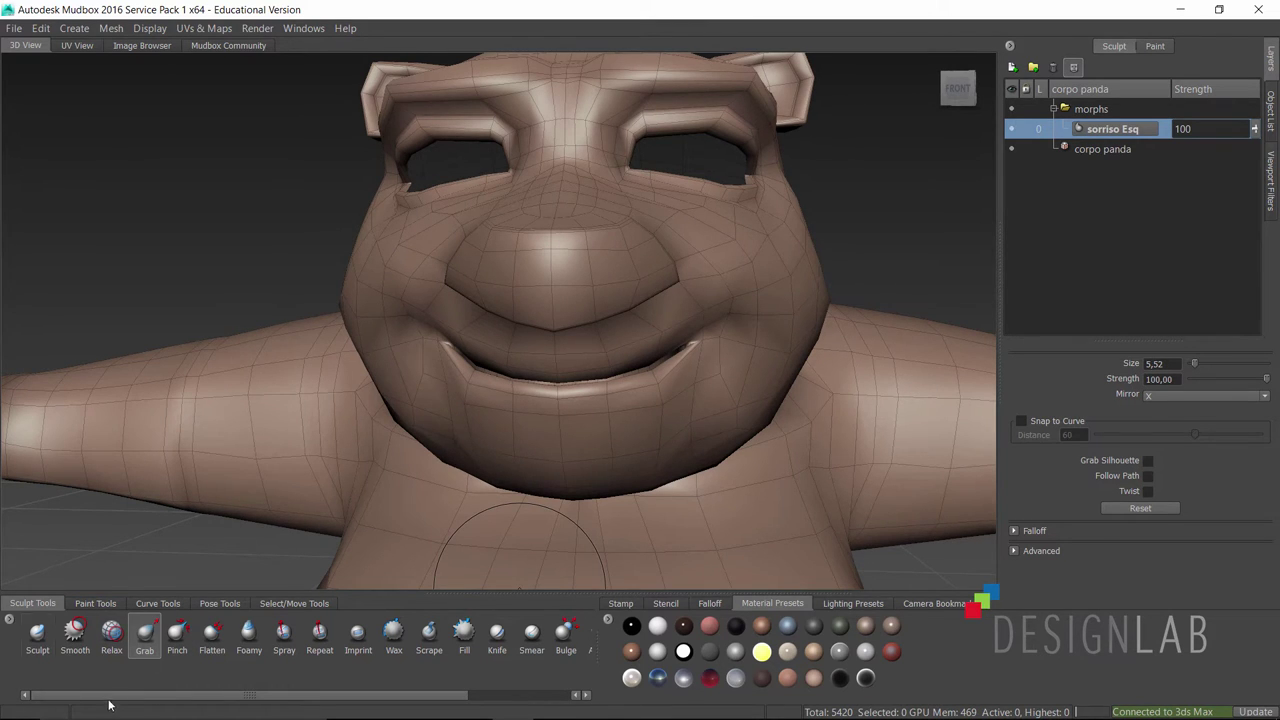
- Erase the smile from one mouth corner using the Erase brush with mirroring turned off
{"action": "left_click_drag", "start_coordinate": [110, 695], "coordinate": [215, 695]}
{"action": "left_click", "coordinate": [576, 632]}
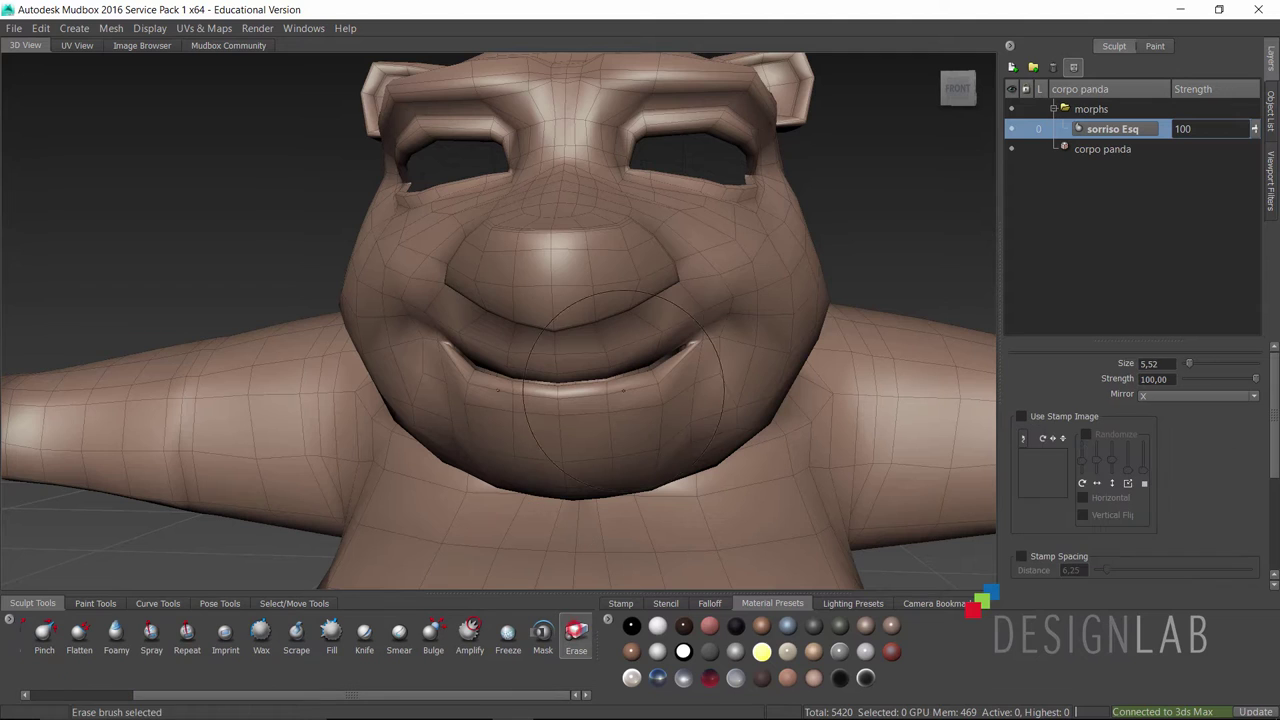
{"action": "left_click_drag", "start_coordinate": [700, 275], "coordinate": [691, 320]}
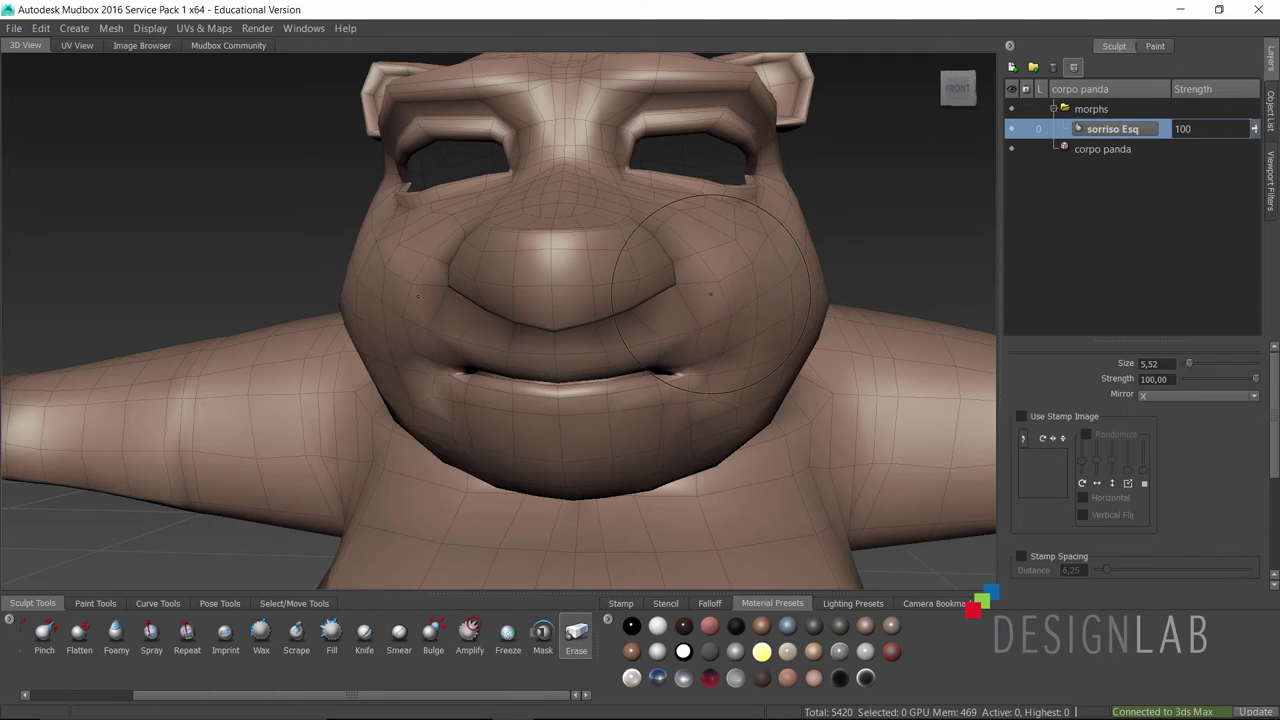
{"action": "key", "text": "ctrl+z"}
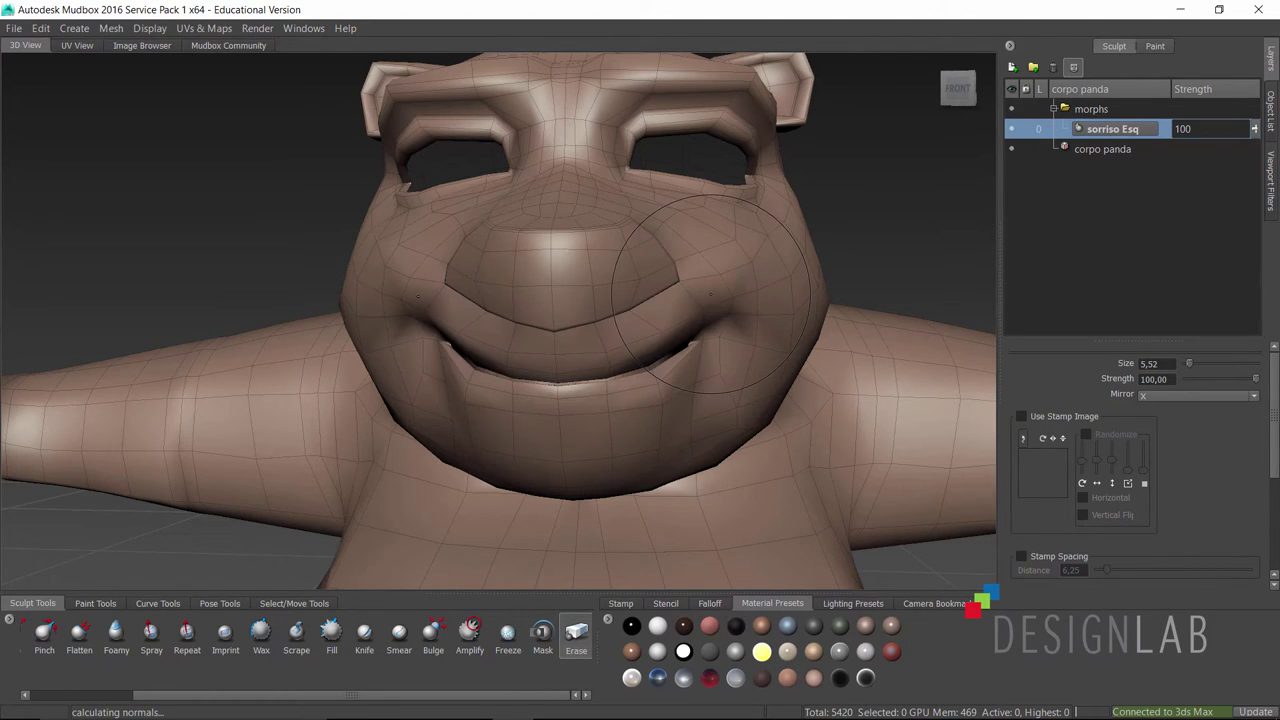
{"action": "left_click_drag", "start_coordinate": [575, 183], "coordinate": [507, 258], "text": "alt"}
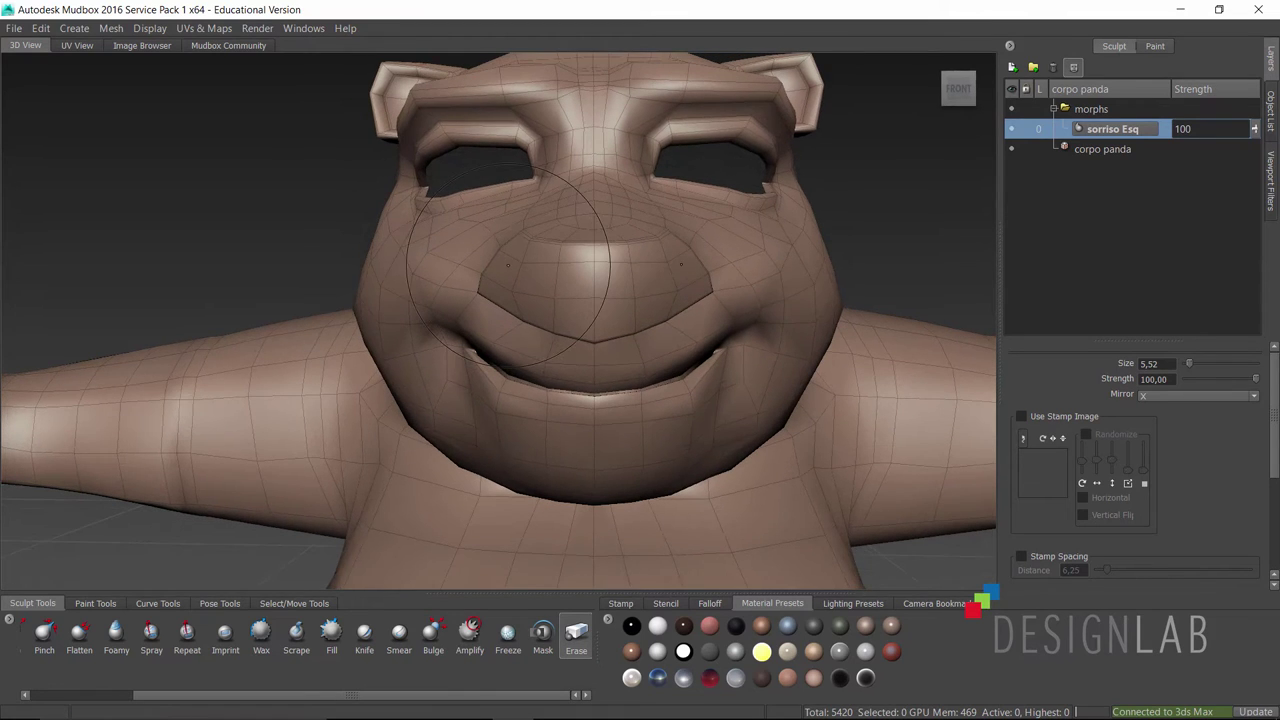
{"action": "left_click", "coordinate": [1150, 396]}
{"action": "left_click", "coordinate": [1150, 409]}
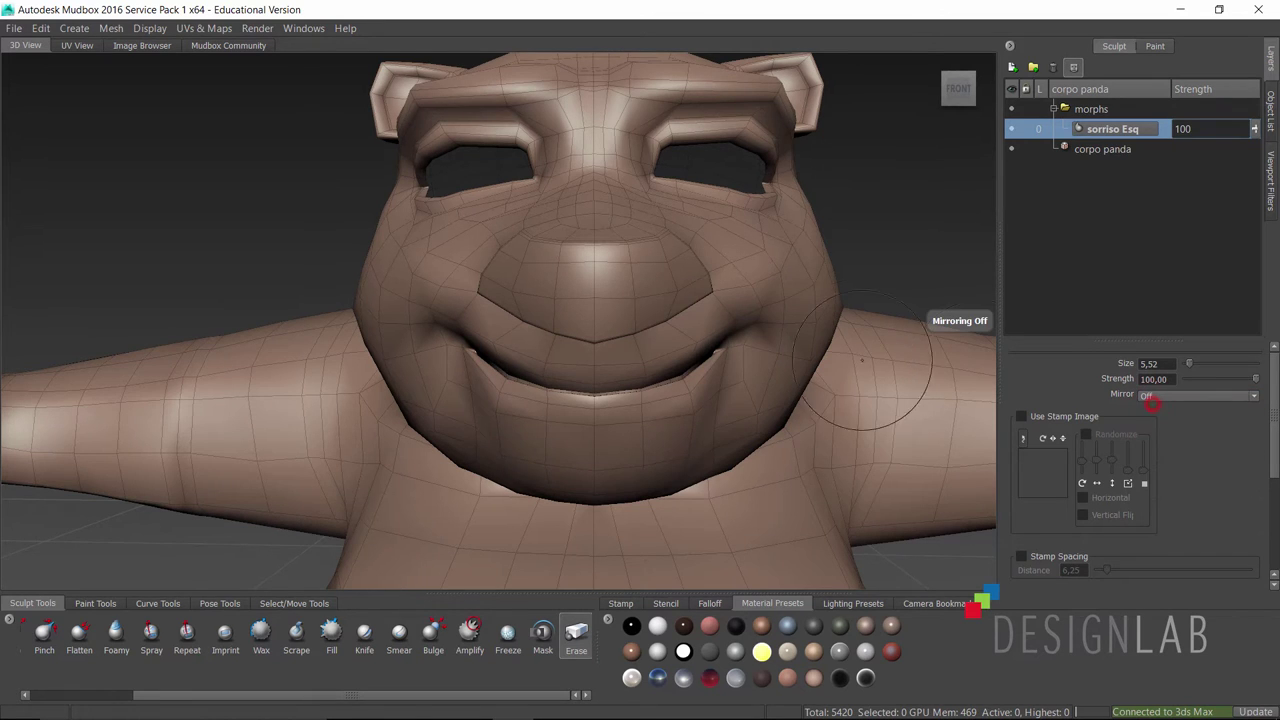
{"action": "left_click_drag", "start_coordinate": [791, 310], "coordinate": [794, 306]}
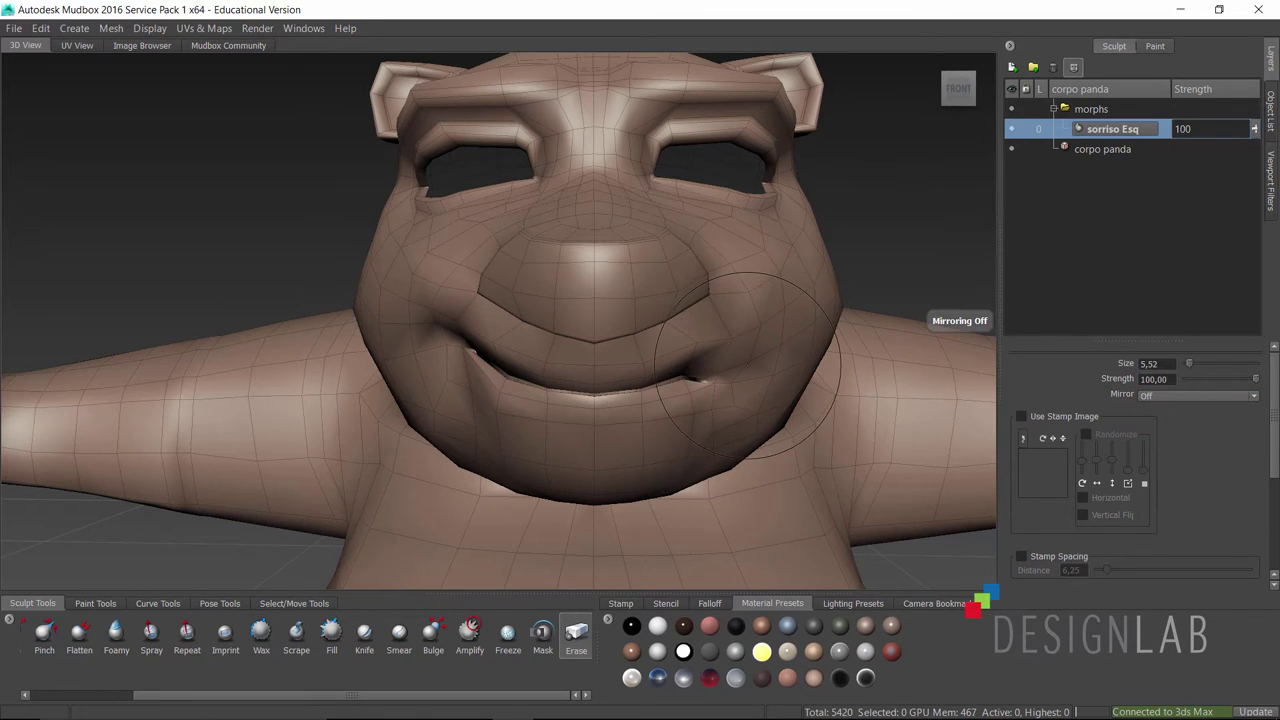
- Enlarge the brush to 8.02, reshape the lower lip, then hide the sorriso Esq layer
{"action": "left_click_drag", "start_coordinate": [763, 357], "coordinate": [737, 298]}
{"action": "middle_click_drag", "start_coordinate": [710, 215], "coordinate": [713, 307], "text": "alt"}
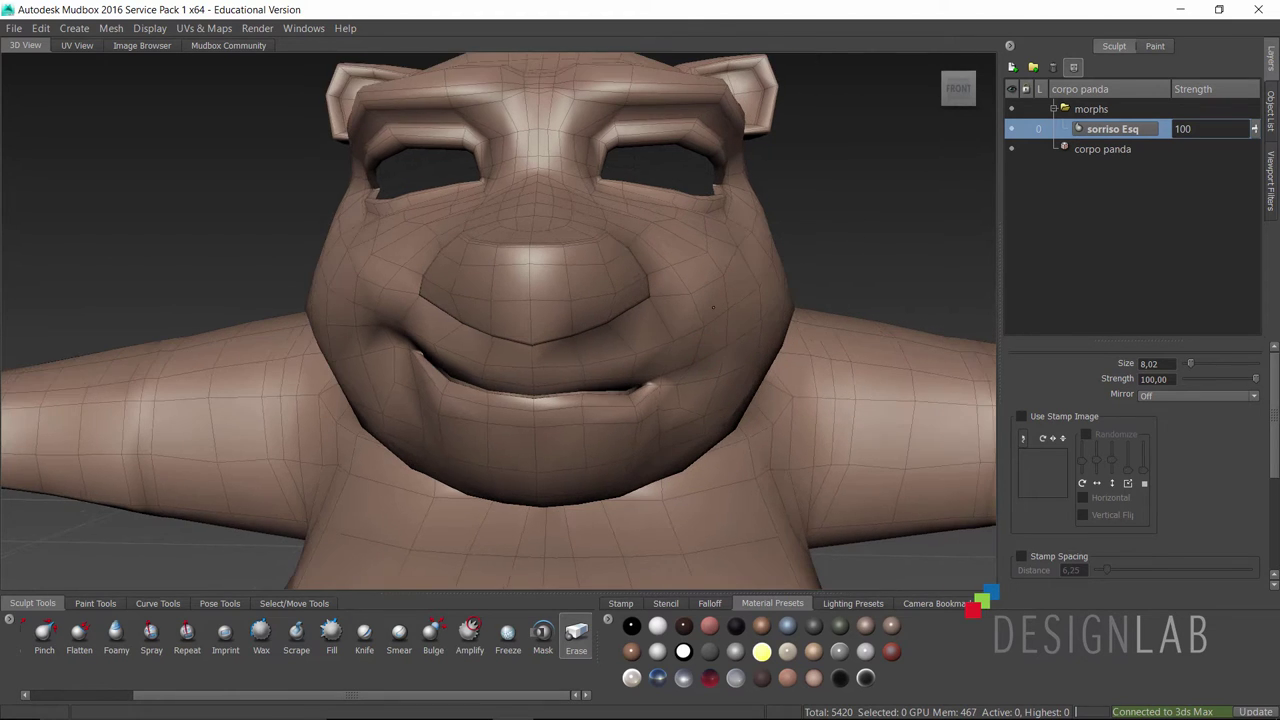
{"action": "left_click_drag", "start_coordinate": [610, 398], "coordinate": [535, 396]}
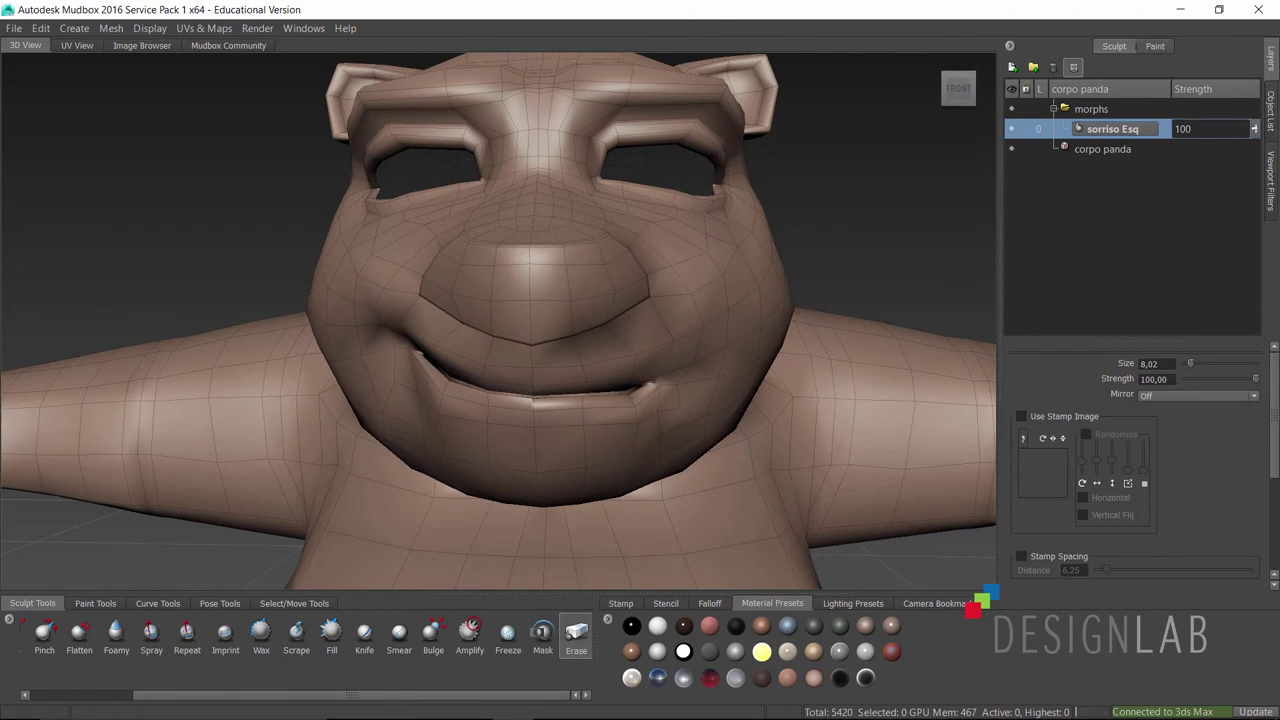
{"action": "left_click_drag", "start_coordinate": [664, 435], "coordinate": [653, 380], "text": "alt"}
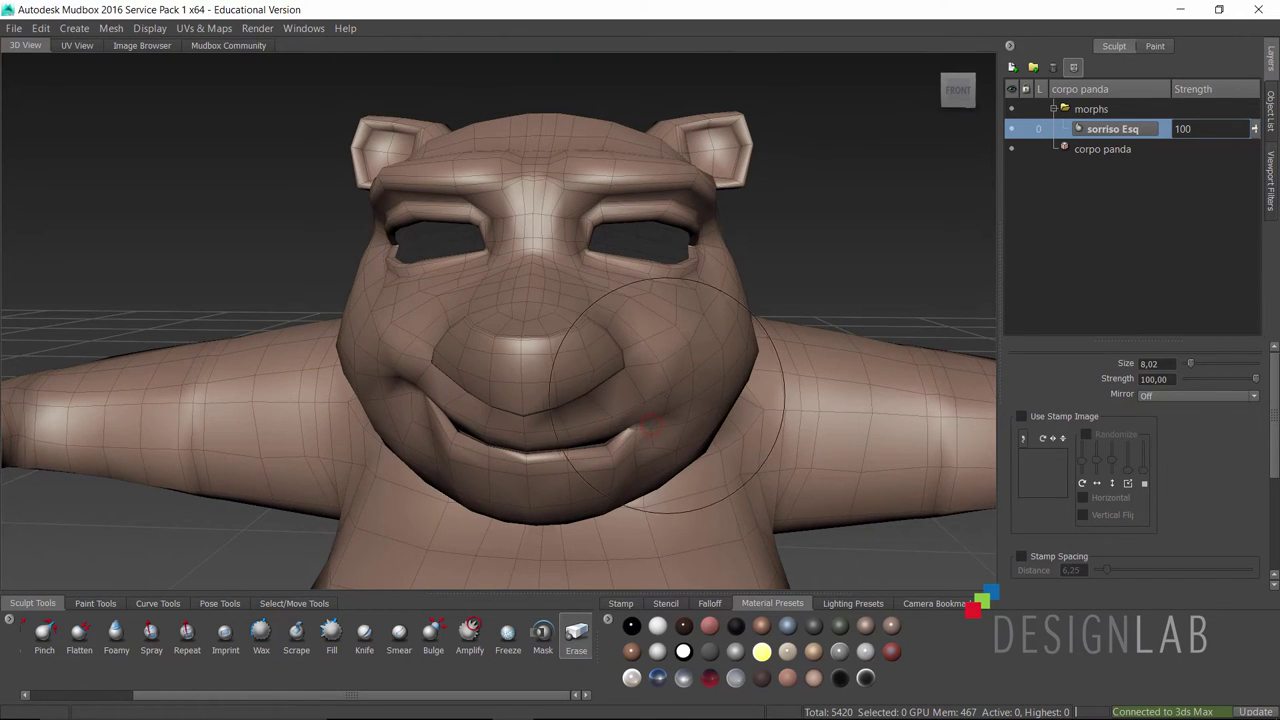
{"action": "left_click_drag", "start_coordinate": [652, 423], "coordinate": [648, 374], "text": "alt"}
{"action": "left_click_drag", "start_coordinate": [617, 314], "coordinate": [683, 232], "text": "alt"}
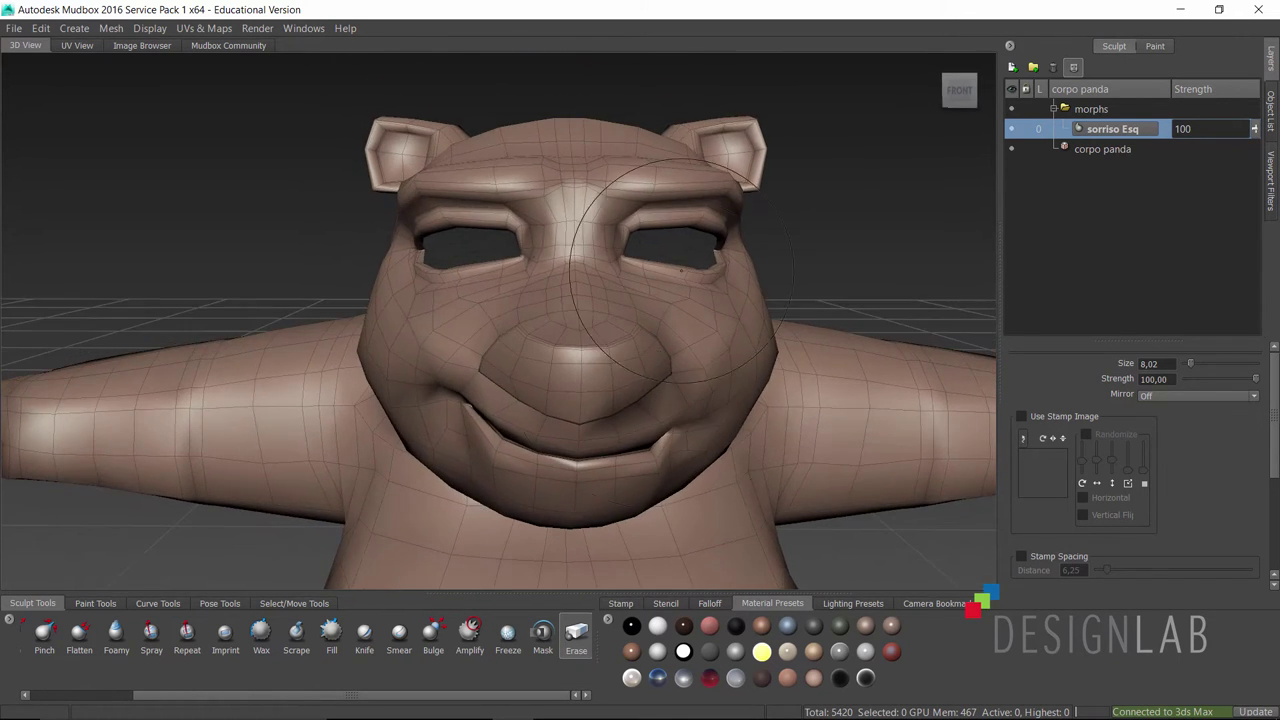
{"action": "left_click", "coordinate": [1013, 131]}
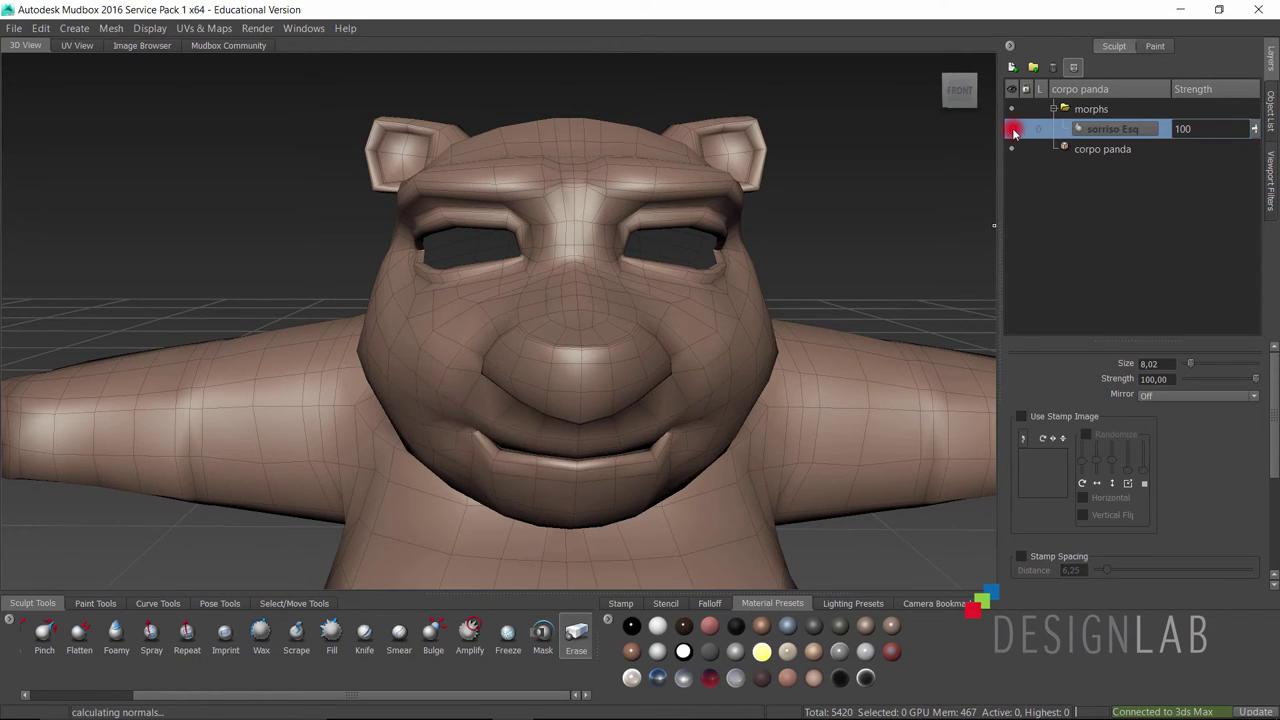
- Show the sorriso Esq layer again and duplicate it
{"action": "left_click", "coordinate": [1013, 131]}
{"action": "mouse_move", "coordinate": [446, 520]}
{"action": "left_mouse_down", "text": "alt"}
{"action": "mouse_move", "coordinate": [499, 476]}
{"action": "mouse_move", "coordinate": [908, 307]}
{"action": "left_mouse_up", "text": "alt"}
{"action": "right_click", "coordinate": [1112, 138]}
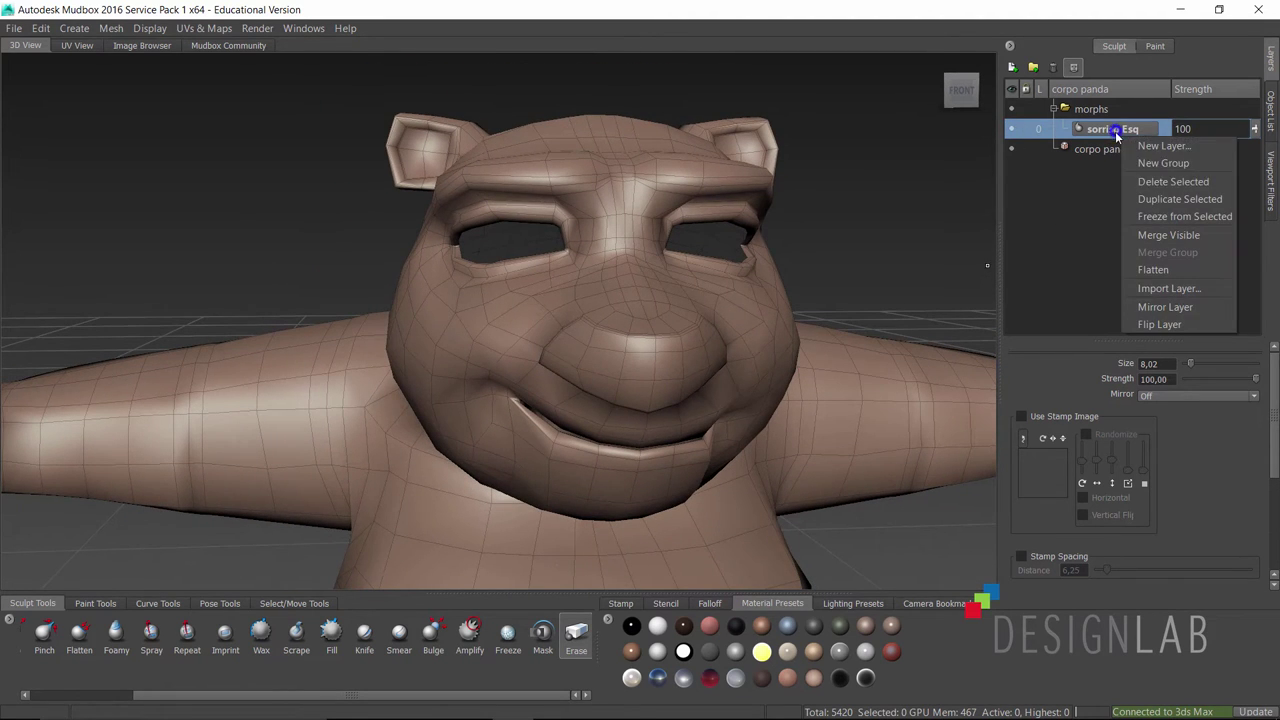
{"action": "right_click", "coordinate": [1109, 139]}
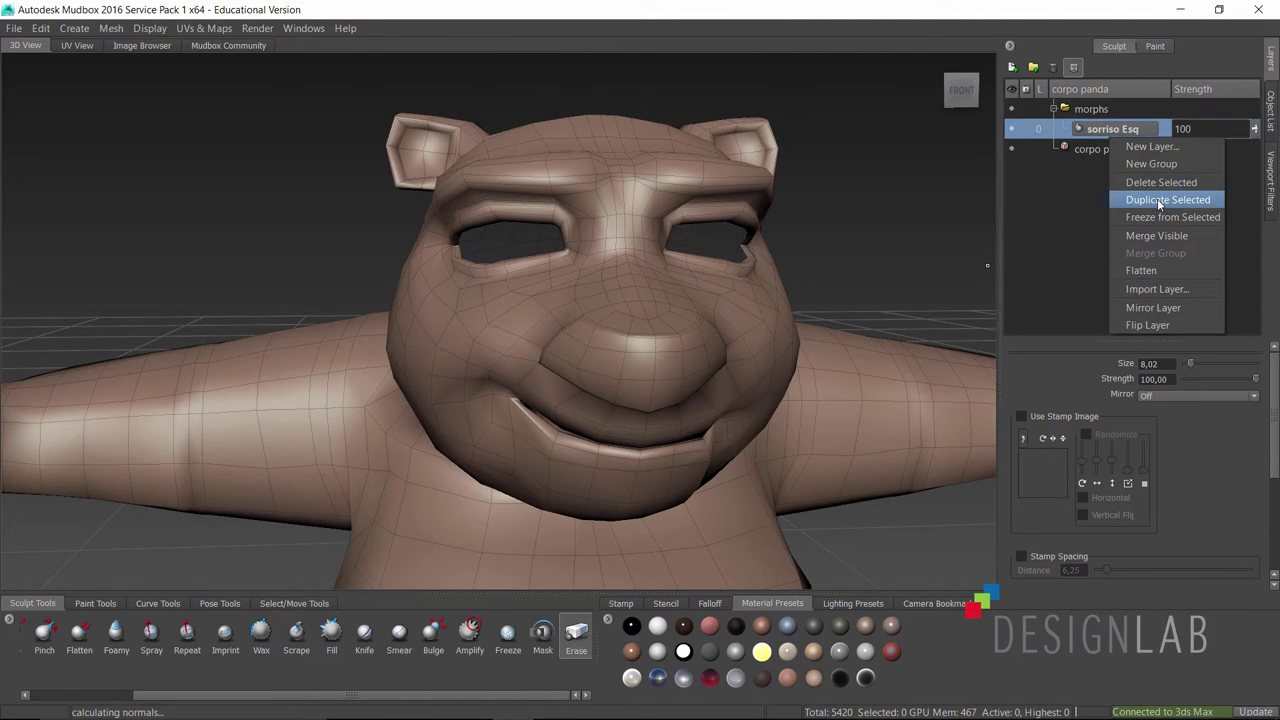
{"action": "left_click", "coordinate": [1157, 199]}
- Rename the duplicate to sorriso dir and apply Flip Layer to it
{"action": "double_click", "coordinate": [1120, 130]}
{"action": "type", "text": "sor"}
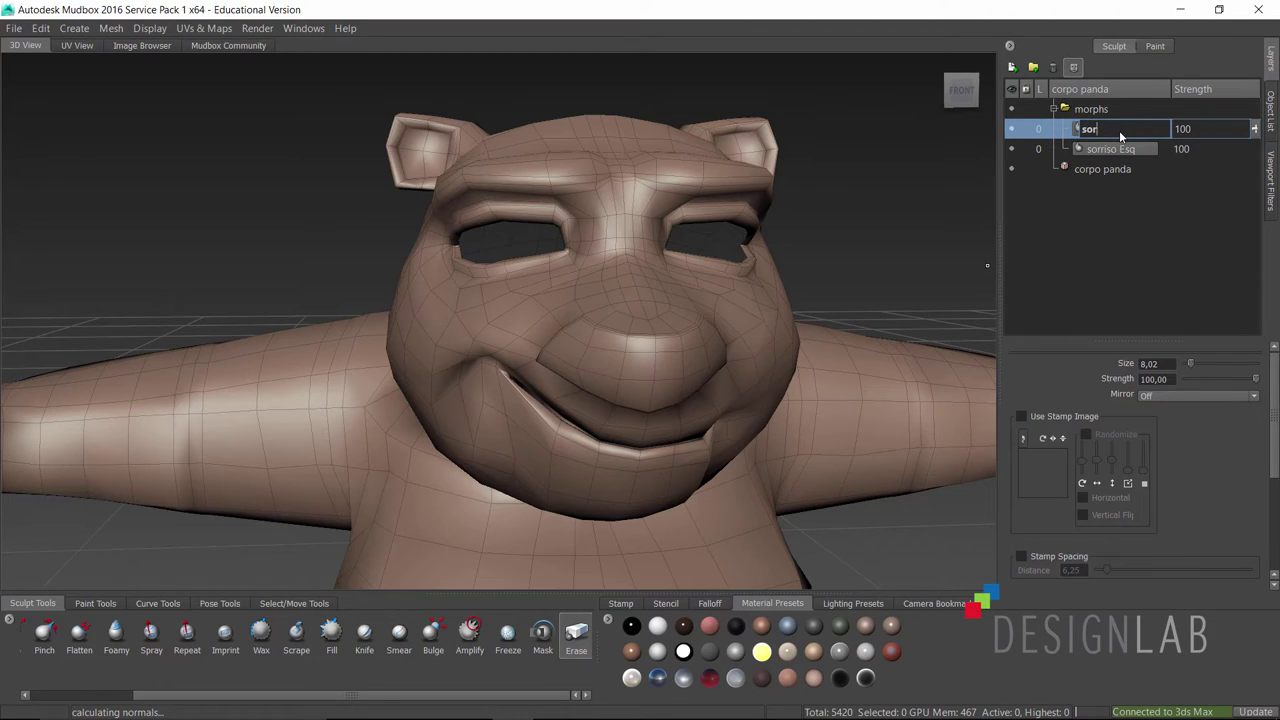
{"action": "type", "text": "riso dir"}
{"action": "key", "text": "Return"}
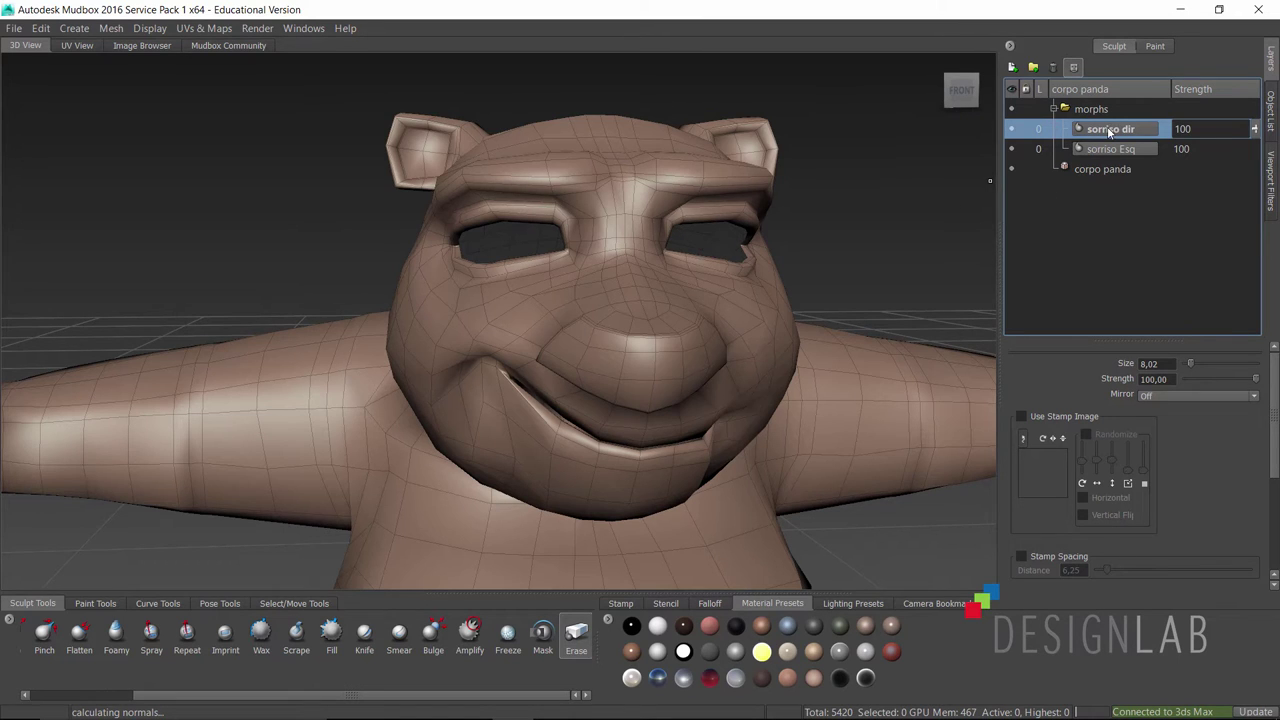
{"action": "right_click", "coordinate": [1108, 132]}
{"action": "left_click", "coordinate": [1162, 319]}
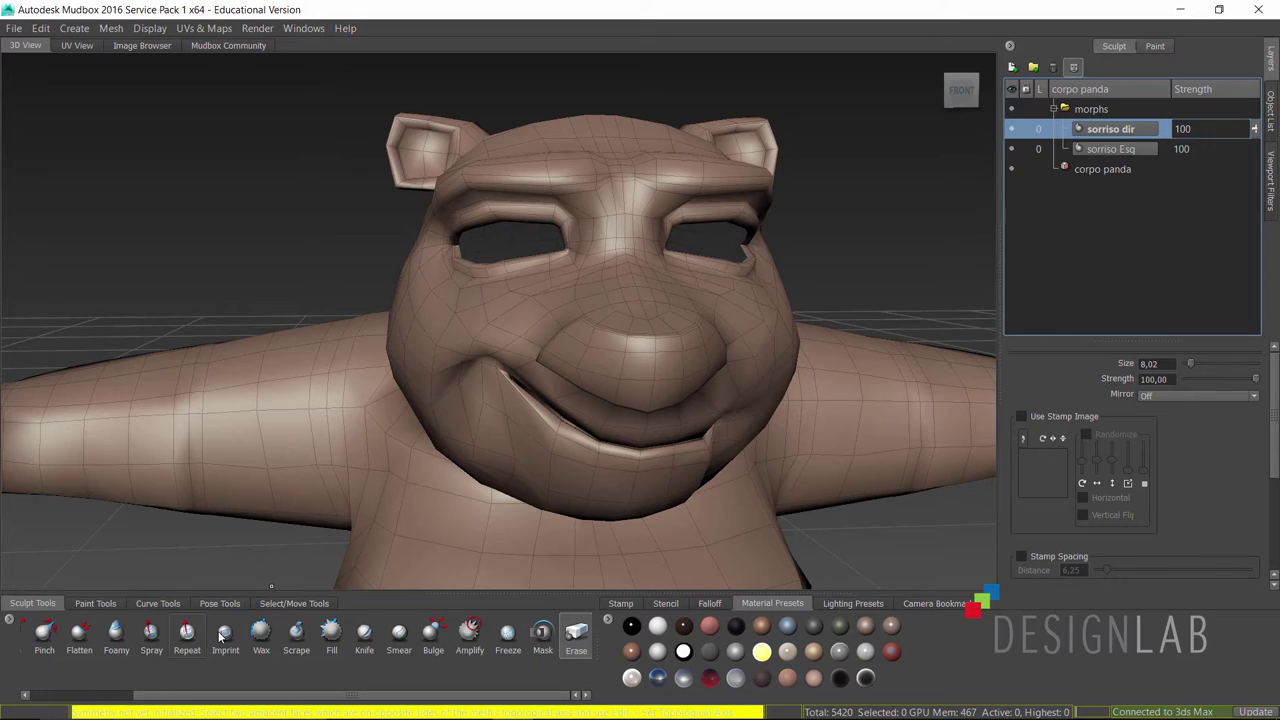
- Zoom in on the top of the panda's head and activate the Faces selection tool
{"action": "left_click_drag", "start_coordinate": [570, 190], "coordinate": [382, 283], "text": "alt"}
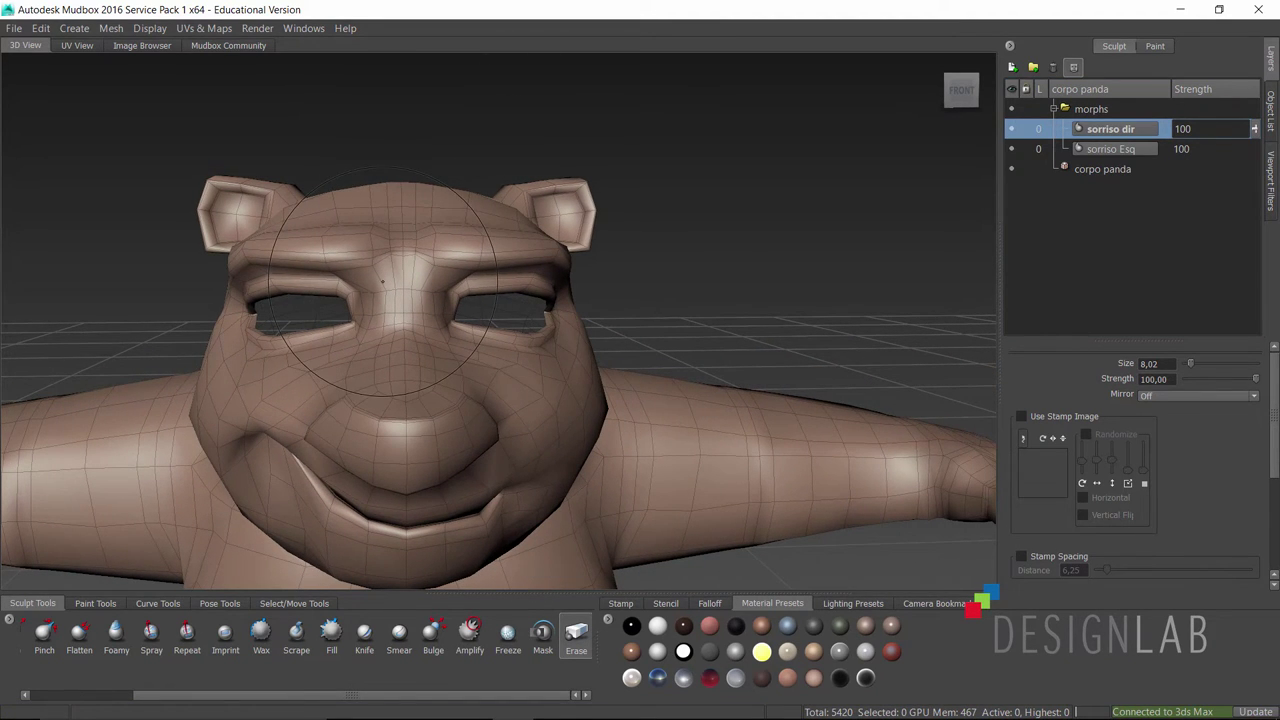
{"action": "mouse_move", "coordinate": [382, 283]}
{"action": "right_mouse_down", "text": "alt"}
{"action": "mouse_move", "coordinate": [397, 206]}
{"action": "mouse_move", "coordinate": [390, 300]}
{"action": "right_mouse_up", "text": "alt"}
{"action": "mouse_move", "coordinate": [418, 300]}
{"action": "left_mouse_down", "text": "alt"}
{"action": "mouse_move", "coordinate": [475, 305]}
{"action": "mouse_move", "coordinate": [457, 308]}
{"action": "left_mouse_up", "text": "alt"}
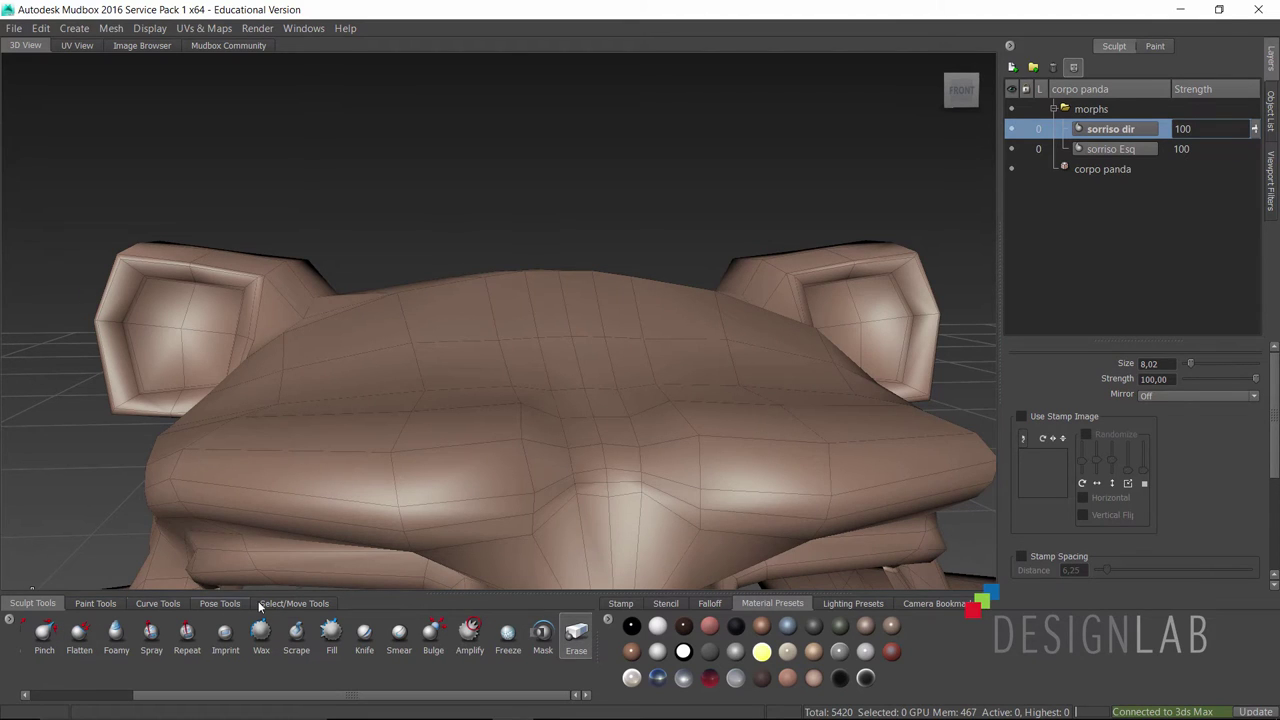
{"action": "left_click", "coordinate": [282, 603]}
{"action": "left_click", "coordinate": [37, 632]}
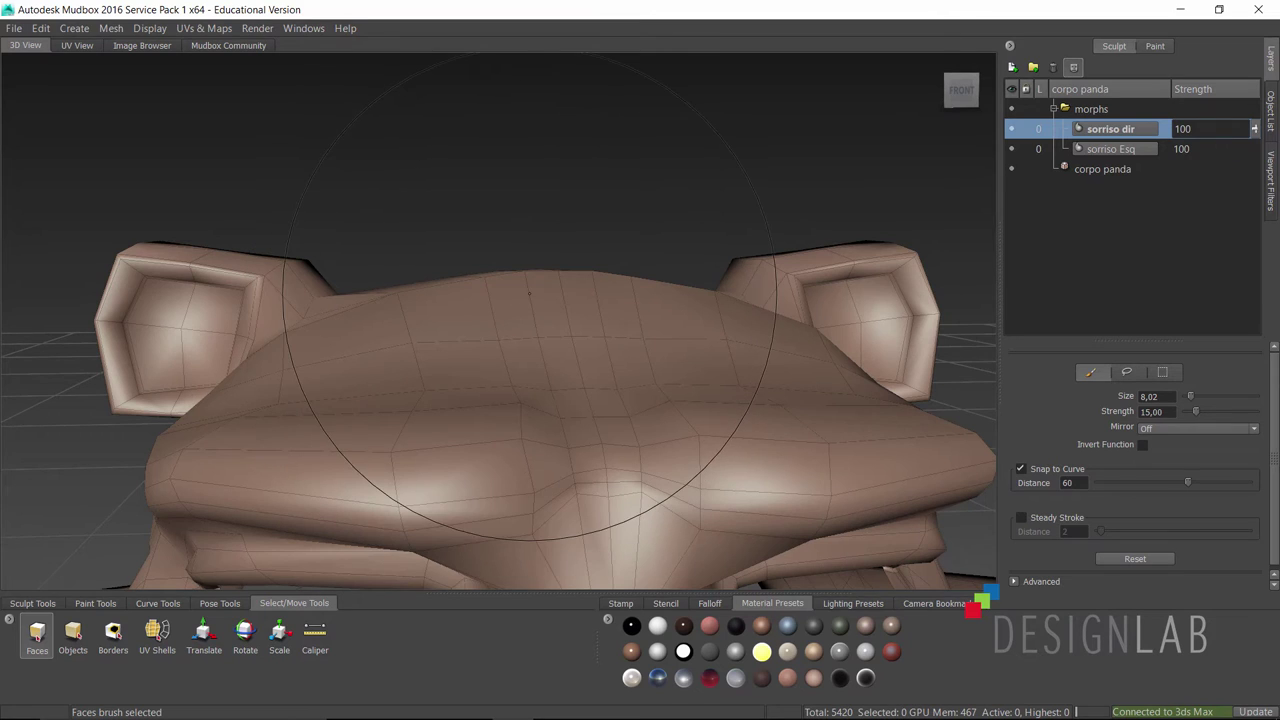
- Select the centre faces atop the head with a smaller brush and set them as Topological Axis
{"action": "mouse_move", "coordinate": [529, 290]}
{"action": "left_mouse_down"}
{"action": "mouse_move", "coordinate": [470, 290]}
{"action": "mouse_move", "coordinate": [566, 313]}
{"action": "left_mouse_up"}
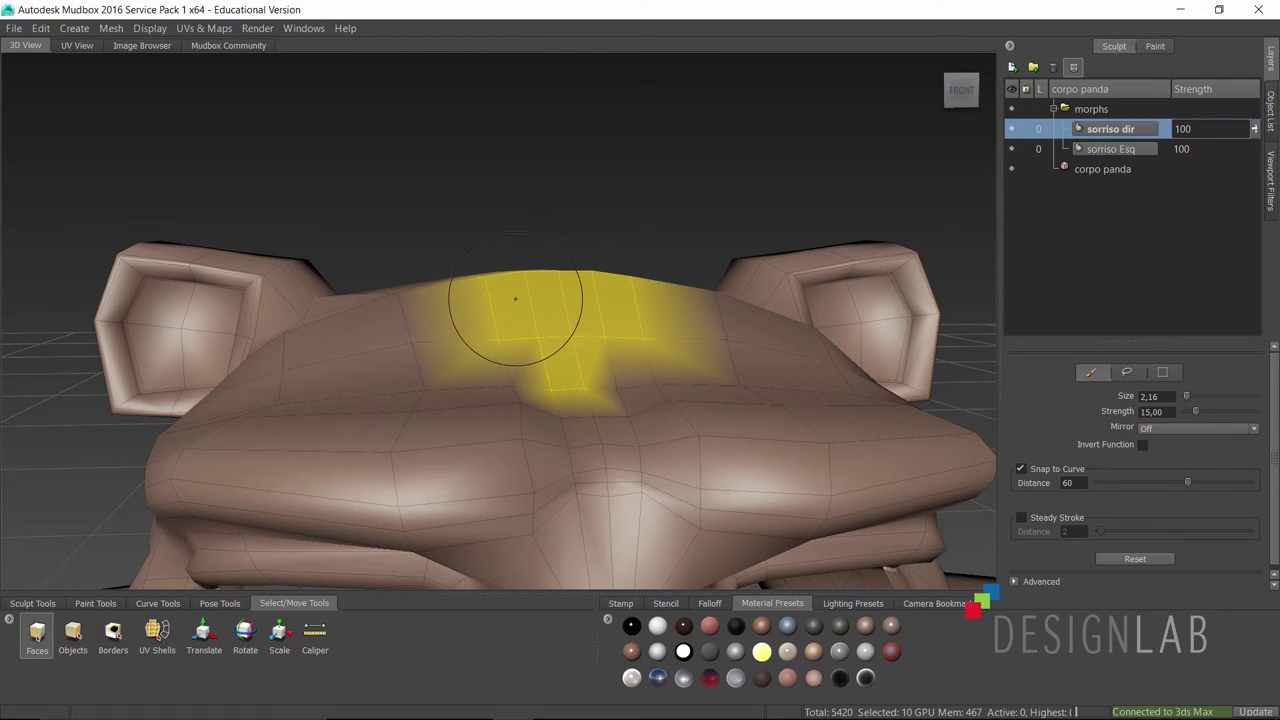
{"action": "left_click", "coordinate": [572, 185]}
{"action": "mouse_move", "coordinate": [553, 303]}
{"action": "left_mouse_down"}
{"action": "mouse_move", "coordinate": [520, 303]}
{"action": "mouse_move", "coordinate": [580, 305]}
{"action": "mouse_move", "coordinate": [492, 407]}
{"action": "left_mouse_up"}
{"action": "left_click", "coordinate": [551, 310]}
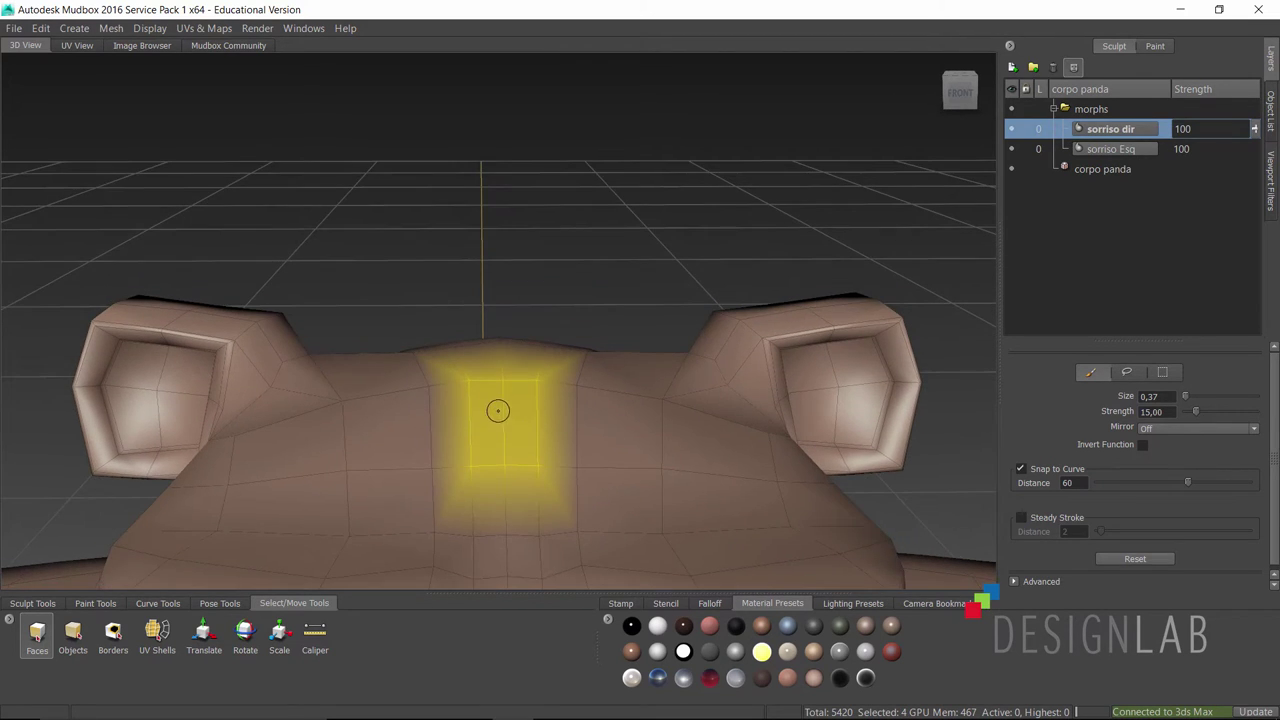
{"action": "left_click", "coordinate": [41, 28]}
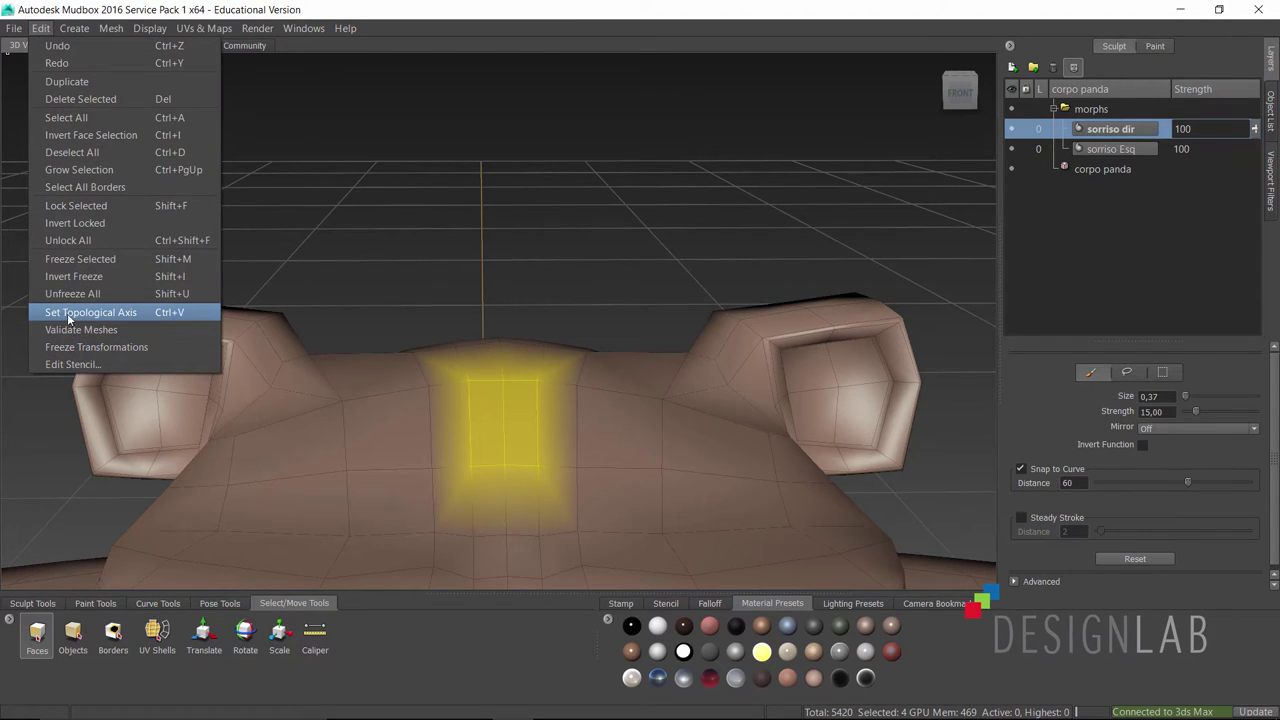
{"action": "left_click", "coordinate": [111, 314]}
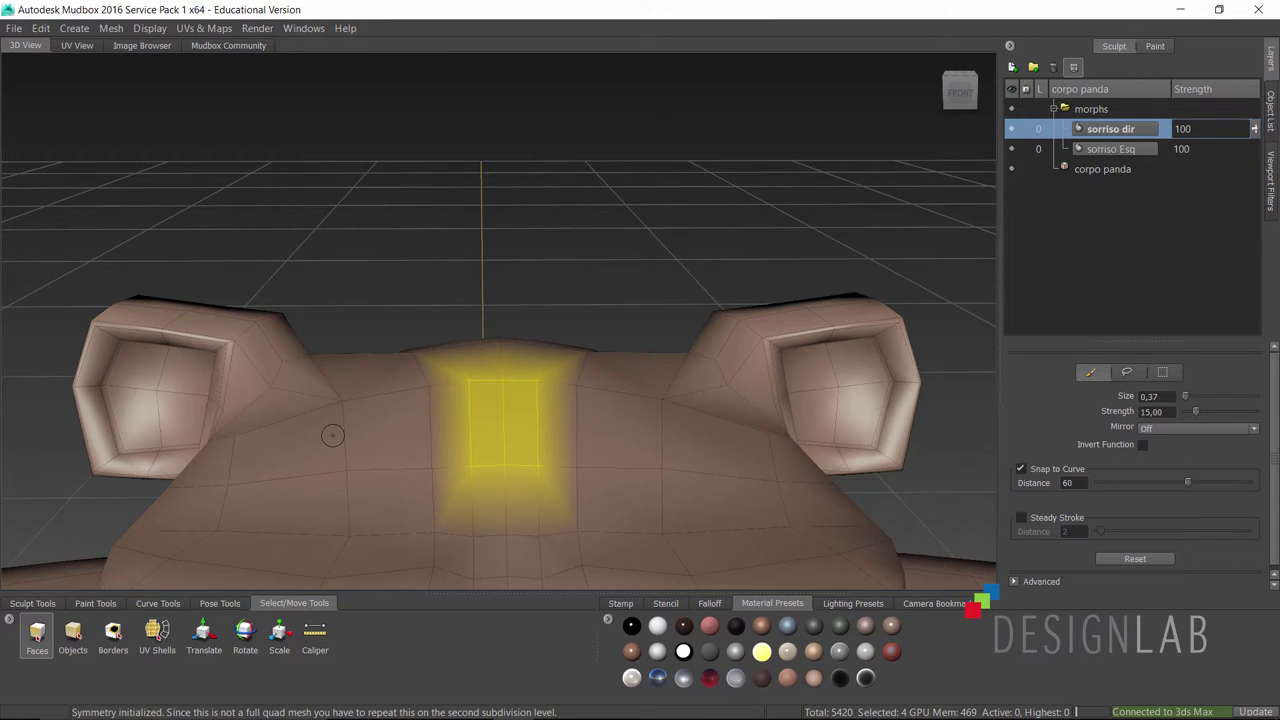
{"action": "scroll", "coordinate": [329, 434], "scroll_direction": "down", "scroll_amount": 3}
{"action": "scroll", "coordinate": [371, 371], "scroll_direction": "down", "scroll_amount": 3}
{"action": "left_click_drag", "start_coordinate": [433, 347], "coordinate": [286, 374], "text": "alt"}
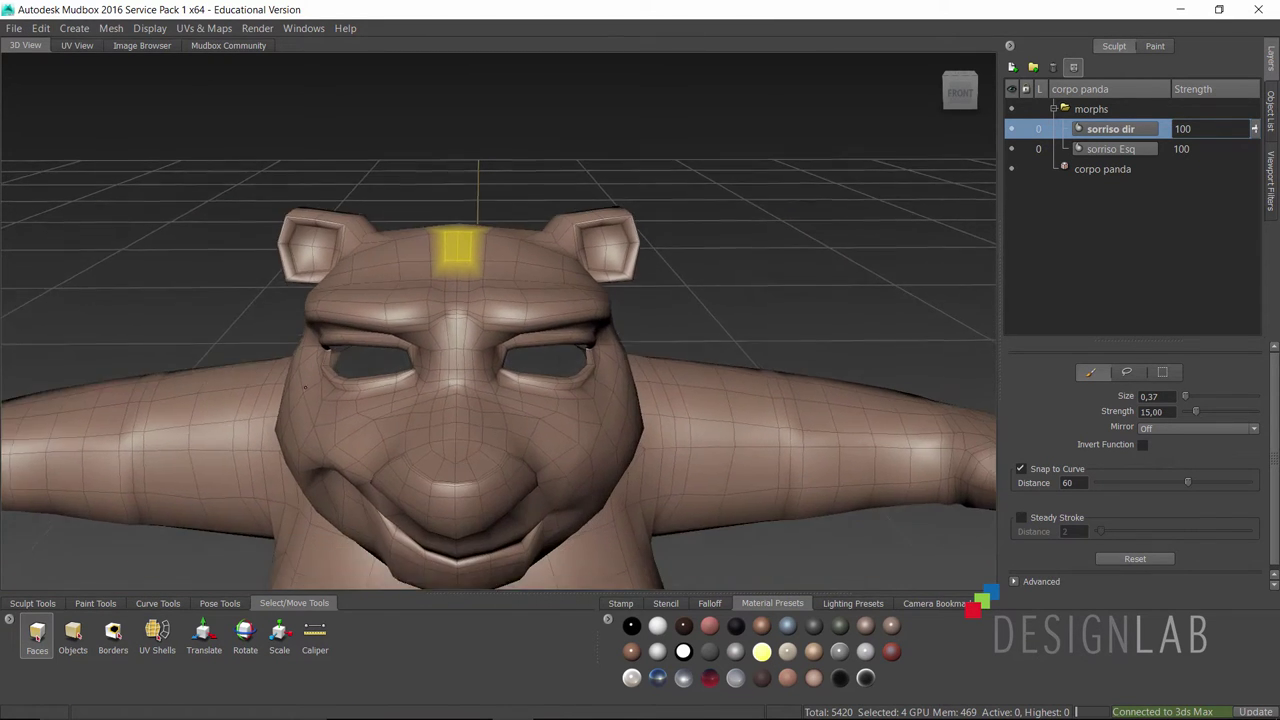
{"action": "left_click_drag", "start_coordinate": [347, 427], "coordinate": [378, 341], "text": "alt"}
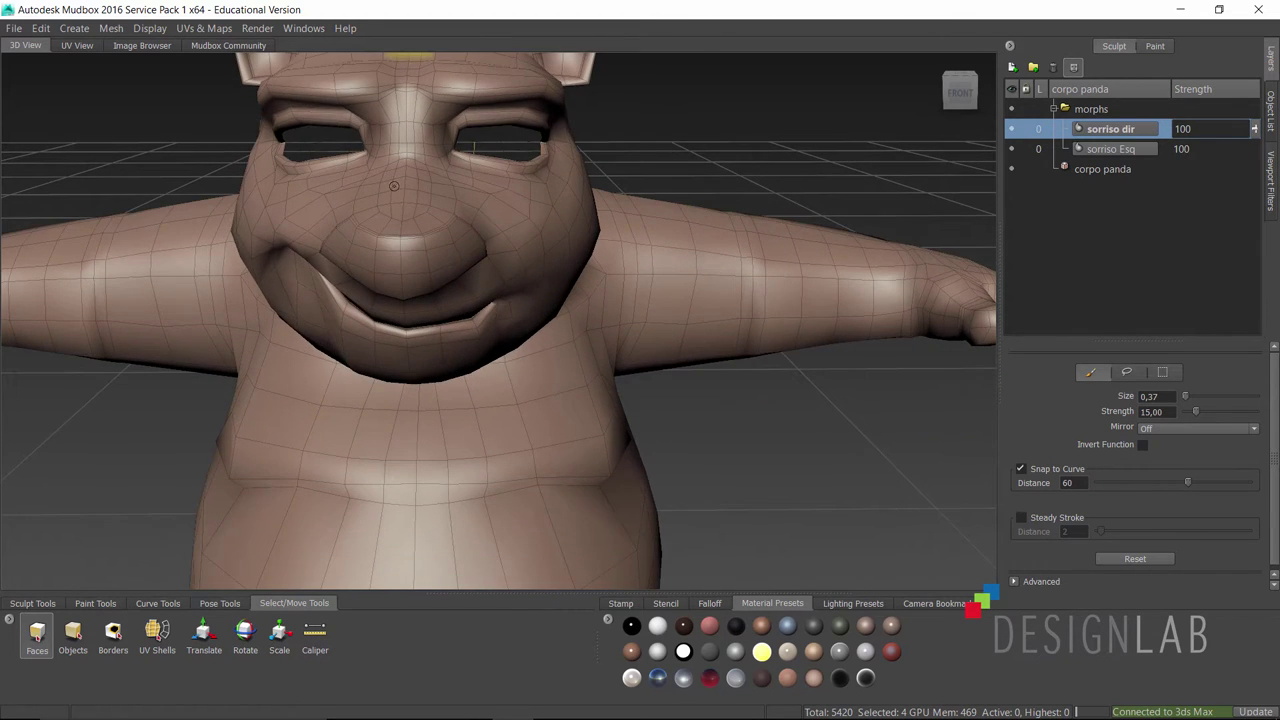
{"action": "mouse_move", "coordinate": [394, 185]}
{"action": "left_mouse_down", "text": "alt"}
{"action": "mouse_move", "coordinate": [433, 239]}
{"action": "mouse_move", "coordinate": [404, 248]}
{"action": "left_mouse_up", "text": "alt"}
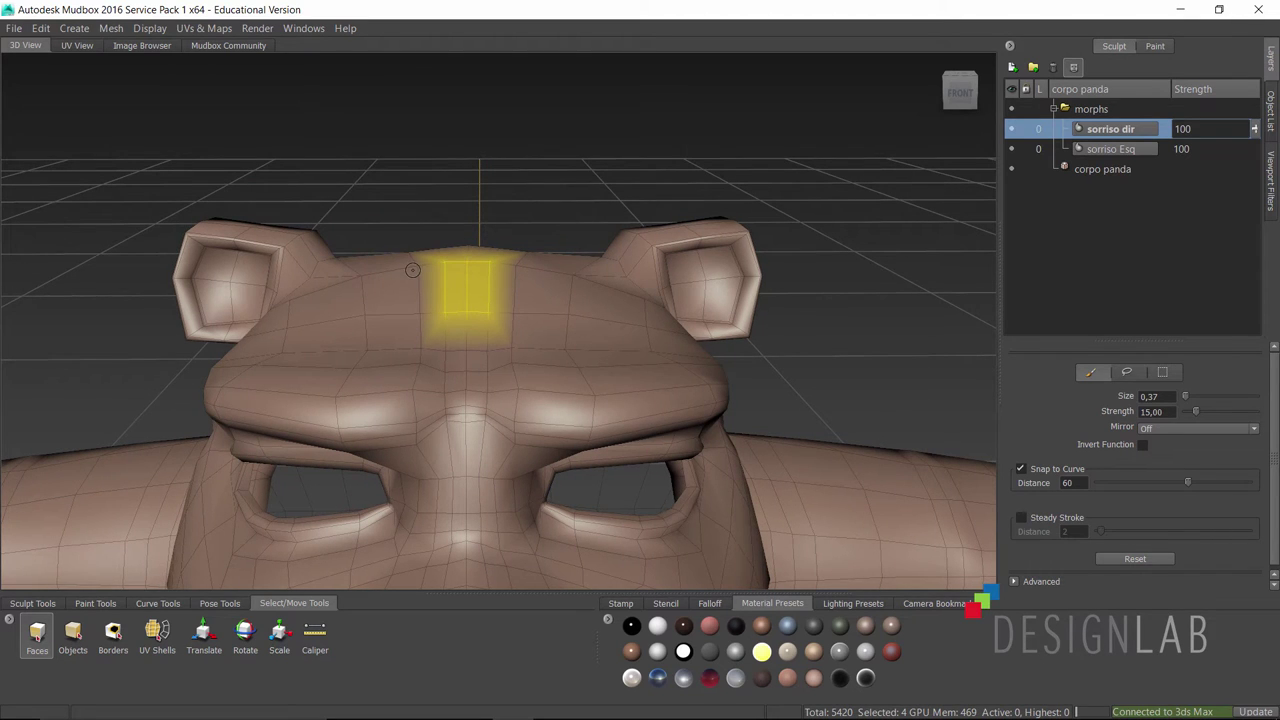
- Subdivide the mesh with Shift+D and set the topological axis from the top-centre faces again
{"action": "key", "text": "shift+d"}
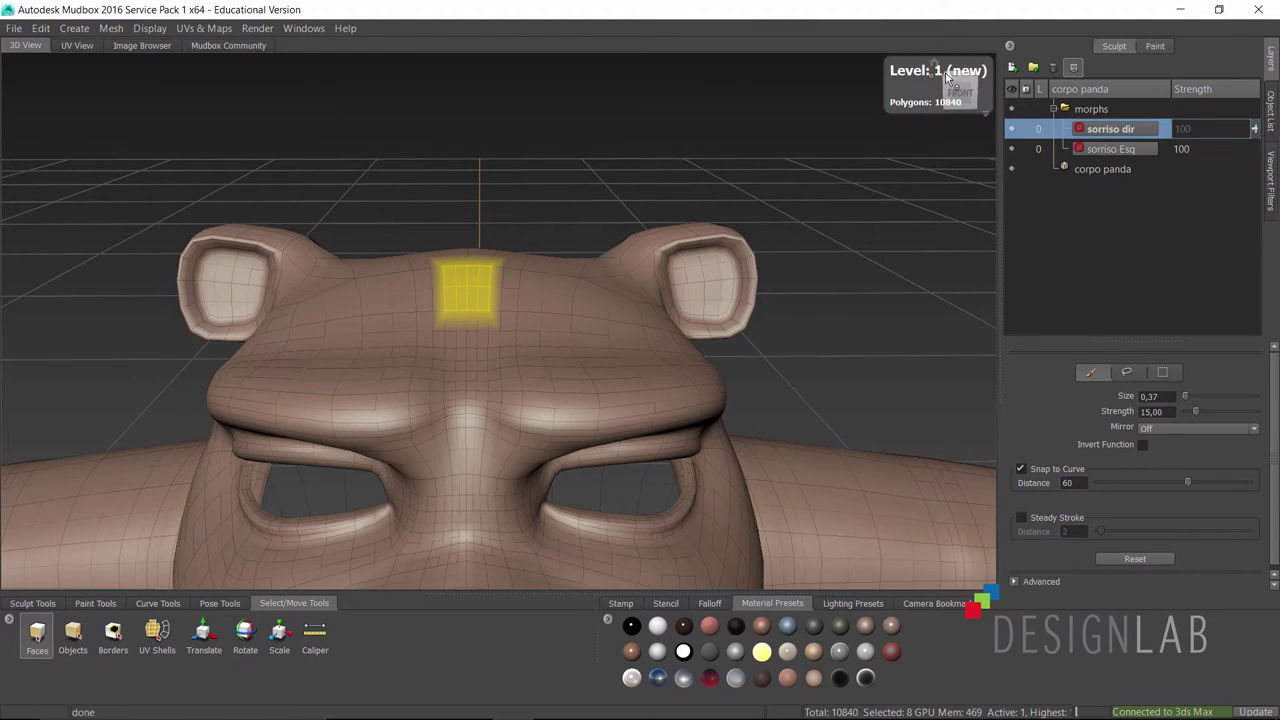
{"action": "right_click_drag", "start_coordinate": [520, 284], "coordinate": [457, 294], "text": "alt"}
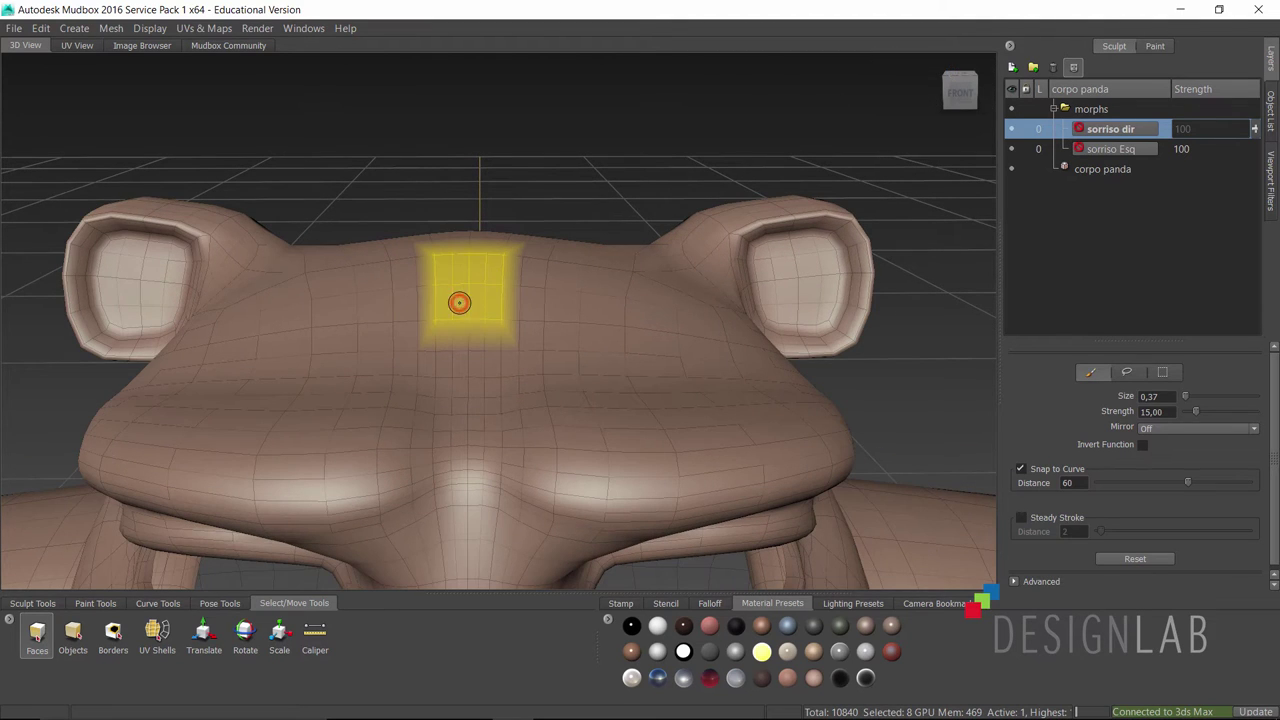
{"action": "left_click", "coordinate": [499, 90]}
{"action": "left_click_drag", "start_coordinate": [462, 288], "coordinate": [466, 304]}
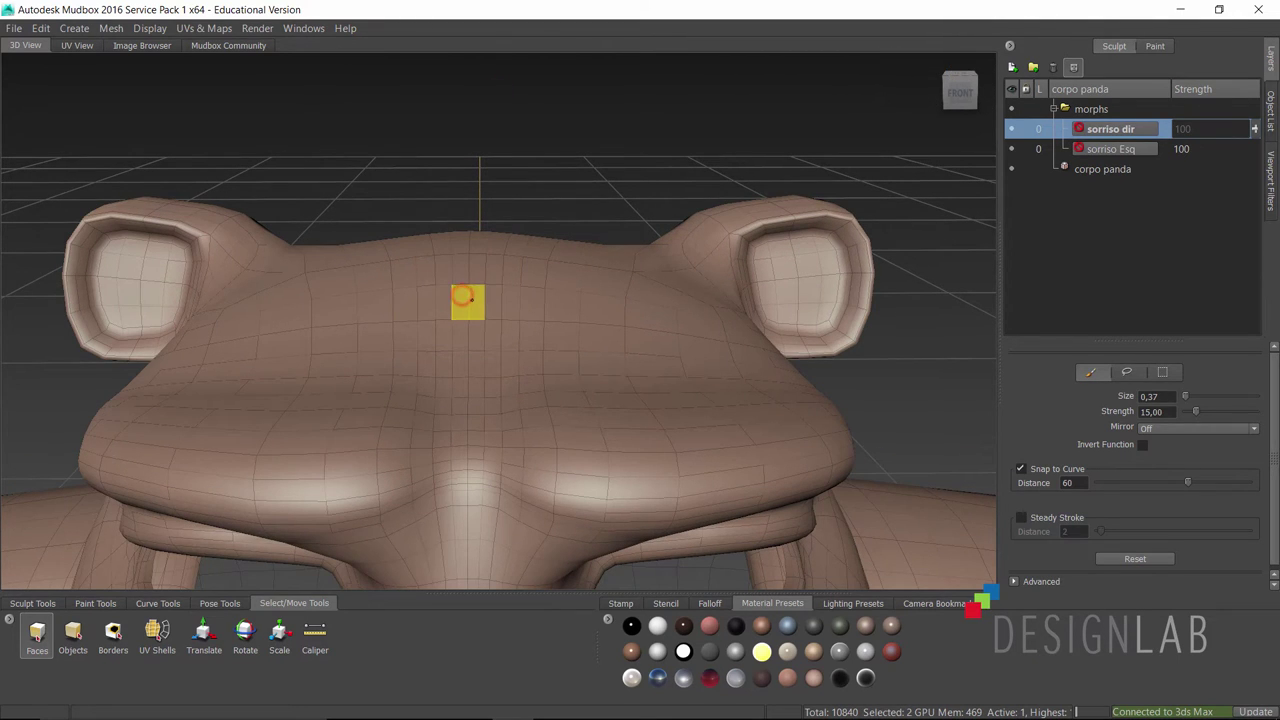
{"action": "left_click", "coordinate": [44, 33]}
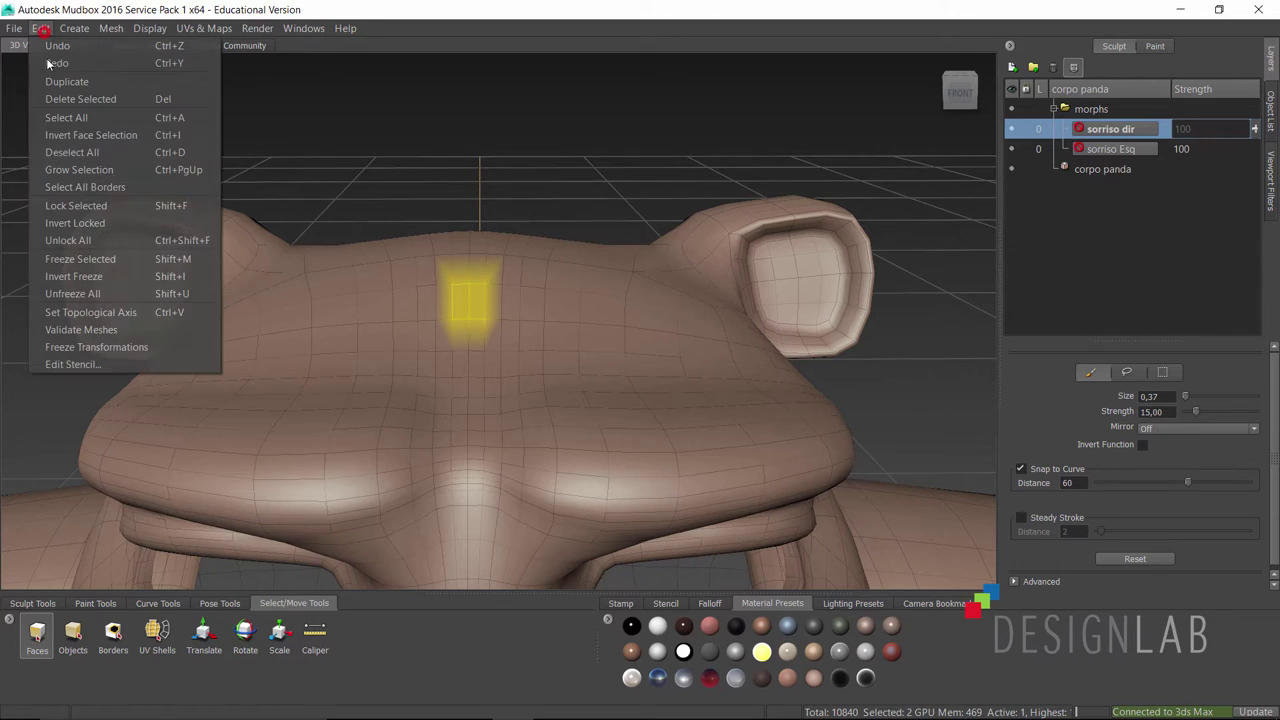
{"action": "left_click", "coordinate": [92, 312]}
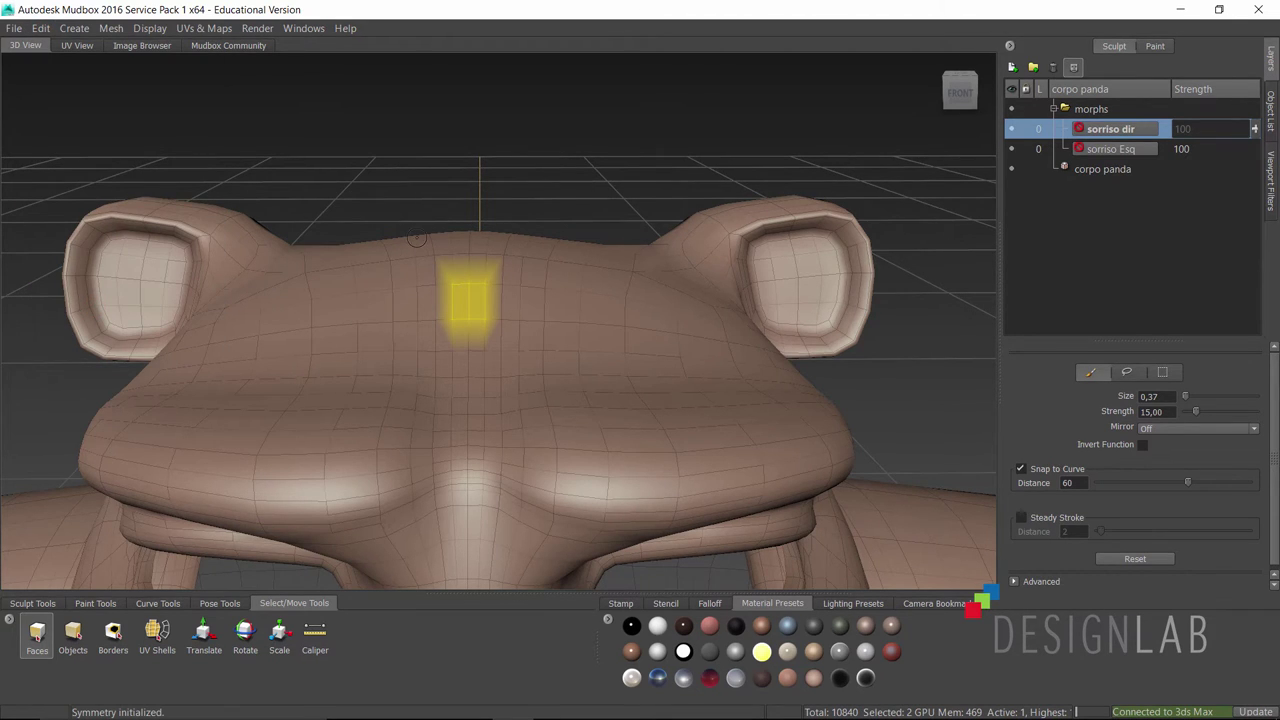
- Check the face and drop back to subdivision level 0 with 5420 polygons
{"action": "left_click_drag", "start_coordinate": [460, 332], "coordinate": [459, 252], "text": "alt"}
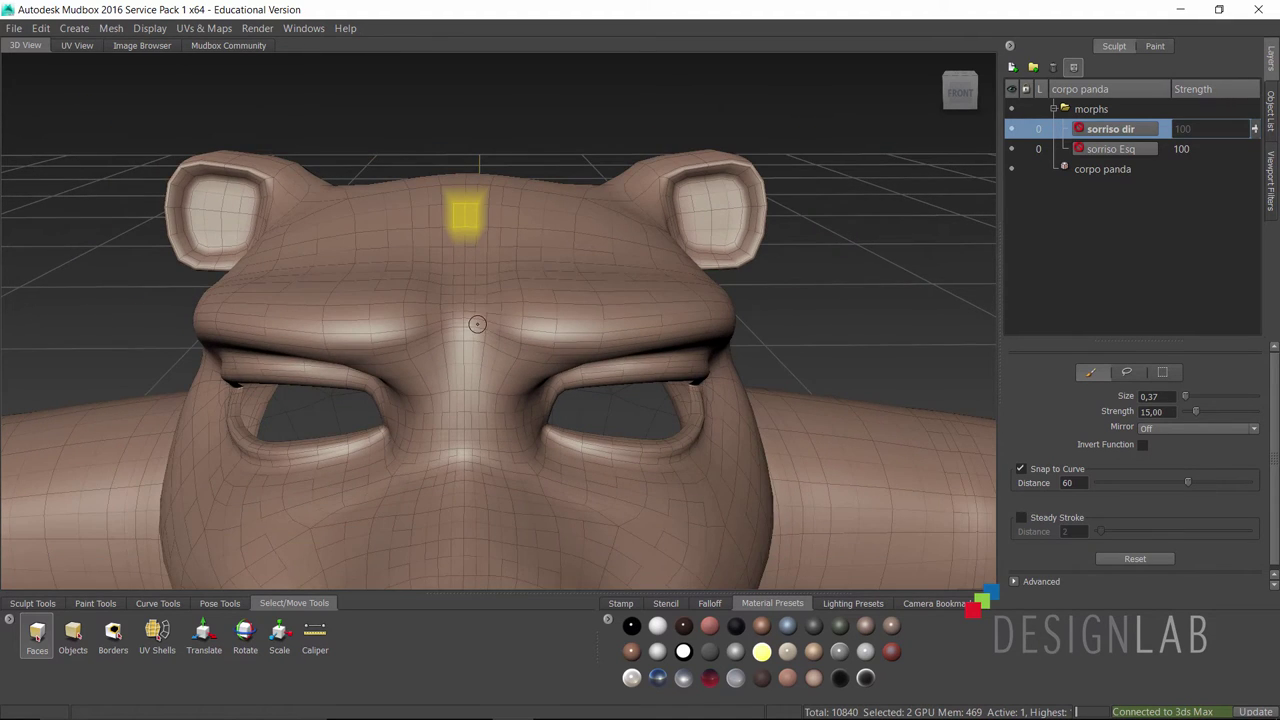
{"action": "left_click_drag", "start_coordinate": [477, 323], "coordinate": [472, 255], "text": "alt"}
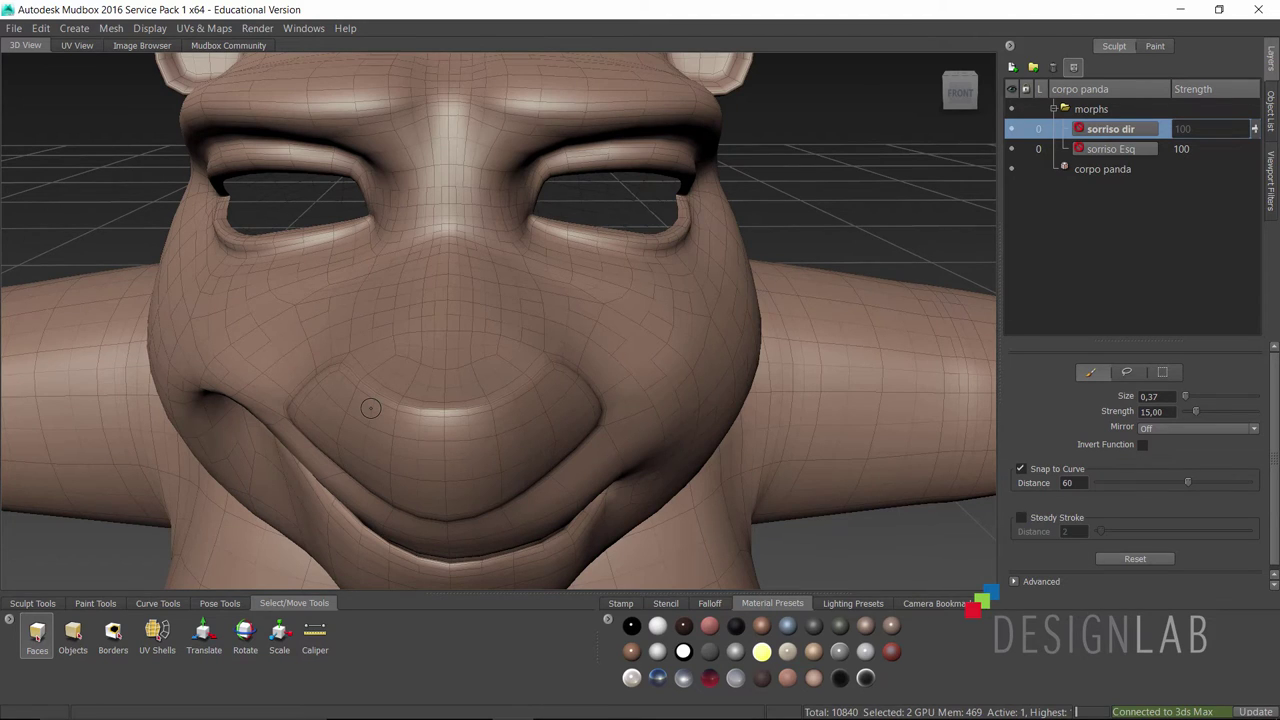
{"action": "key", "text": "Page_Down"}
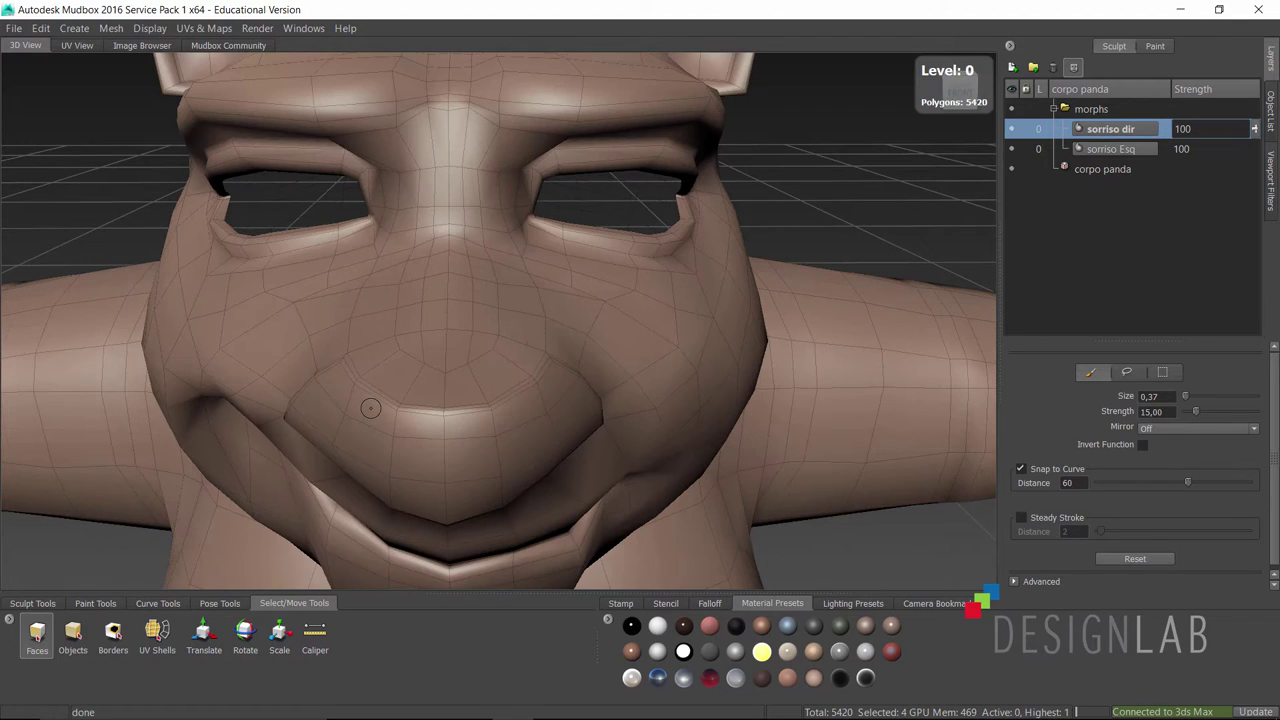
- Step through subdivision levels 1 and 0, then flip the sorriso dir smile to the other side
{"action": "key", "text": "Page_Up"}
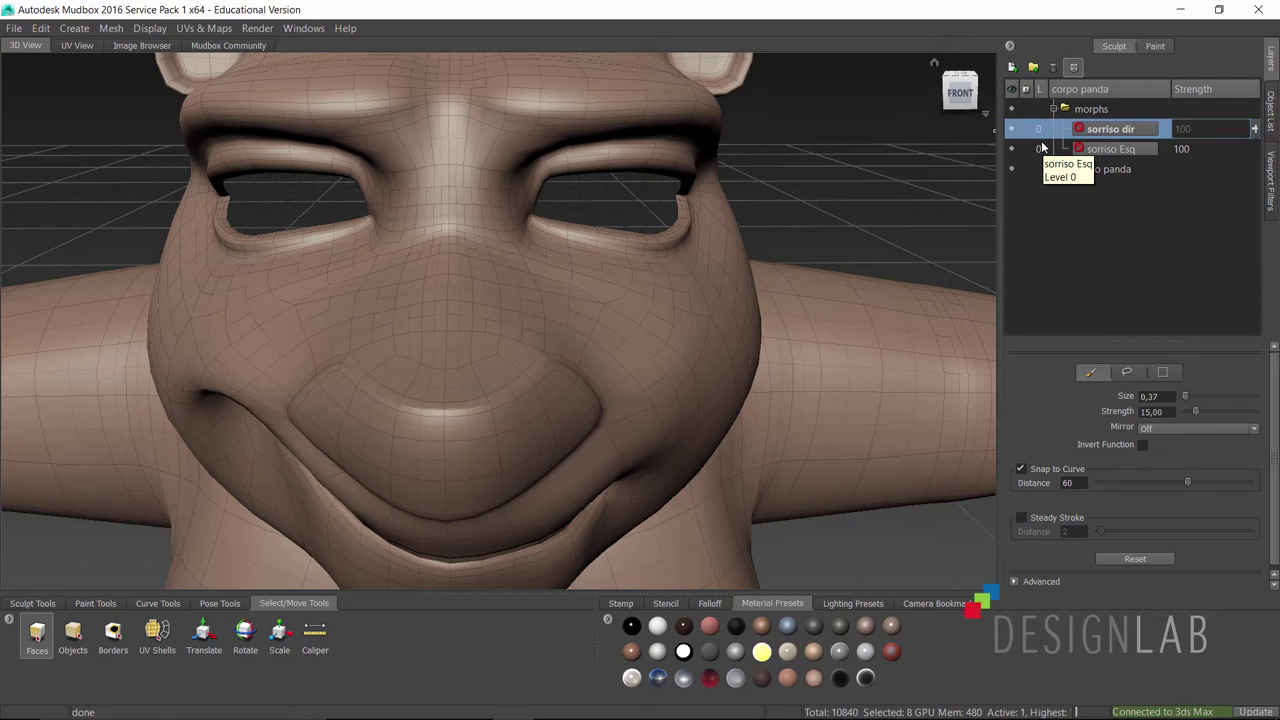
{"action": "key", "text": "Page_Down"}
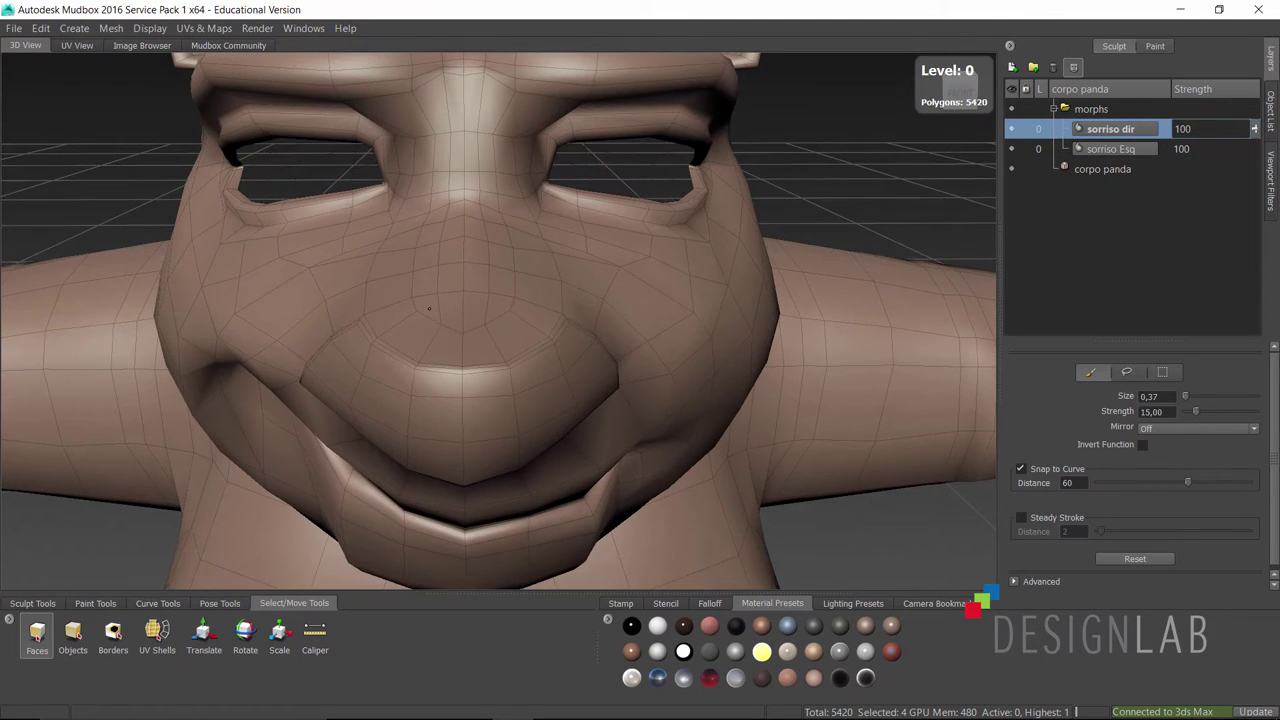
{"action": "right_click", "coordinate": [1104, 130]}
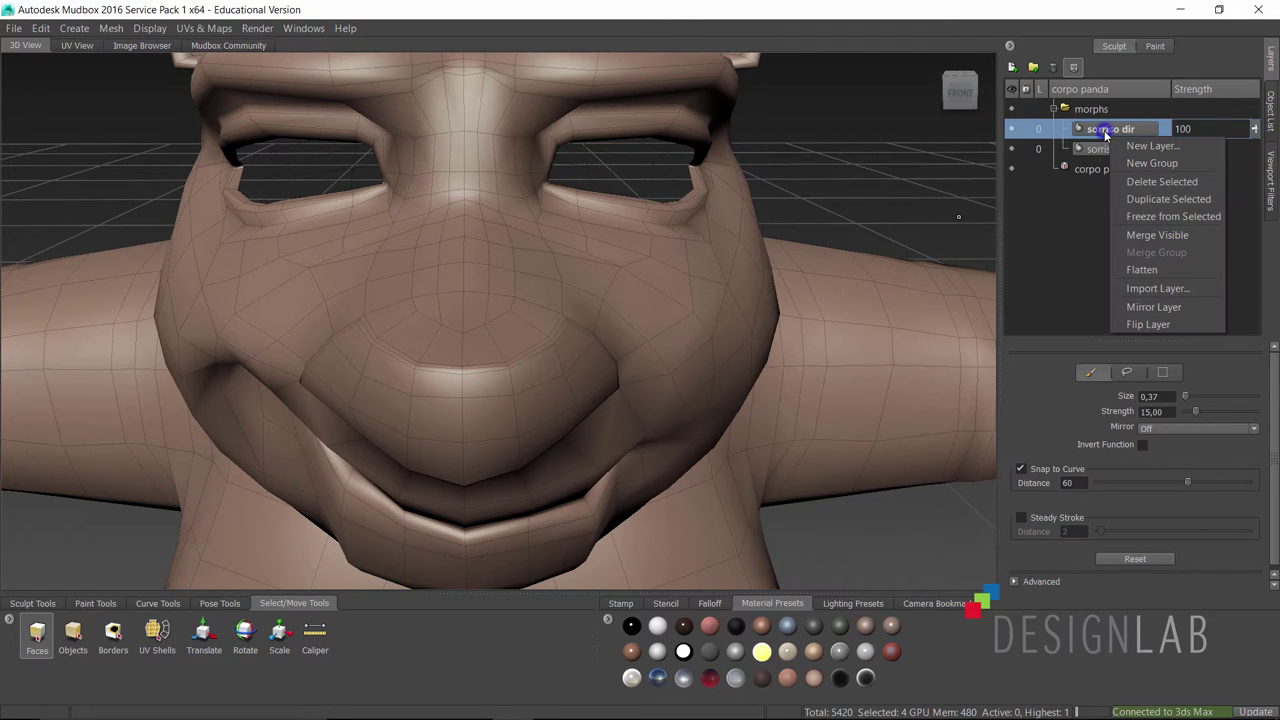
{"action": "left_click", "coordinate": [1160, 325]}
{"action": "key", "text": "f"}
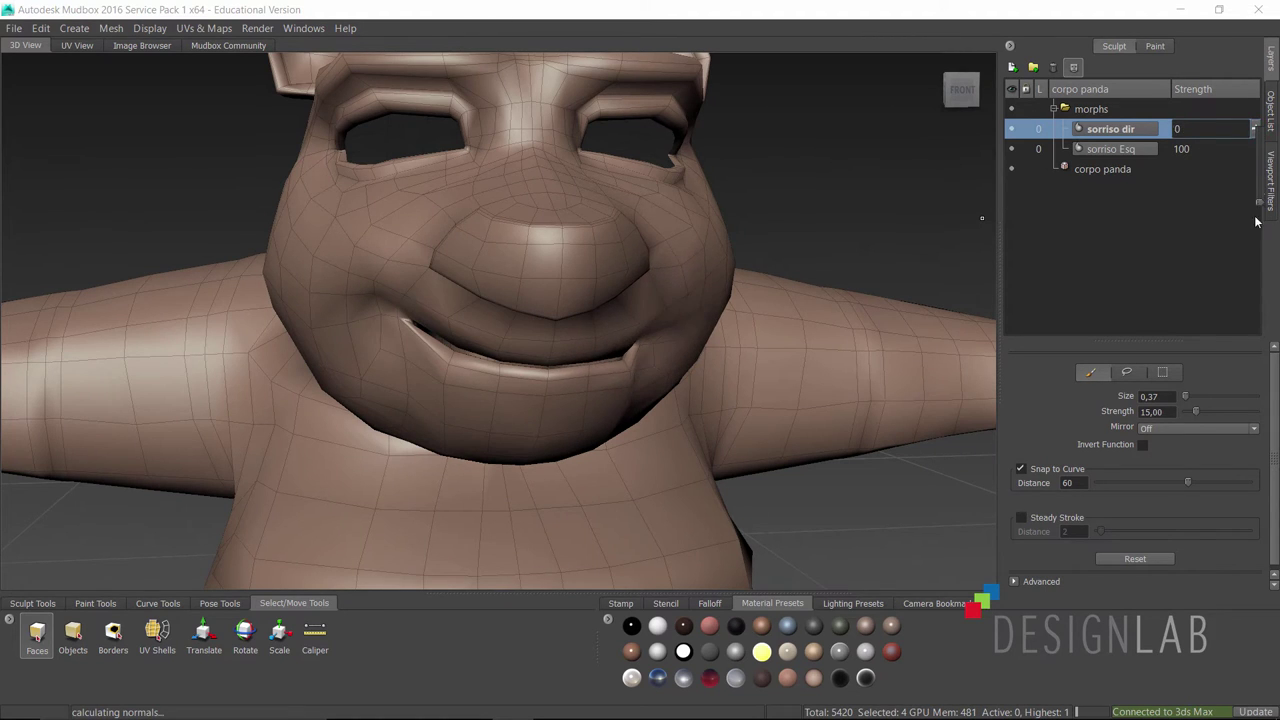
- Test the sorriso Esq strength and orbit around the head to inspect both smiles
{"action": "left_click", "coordinate": [1131, 148]}
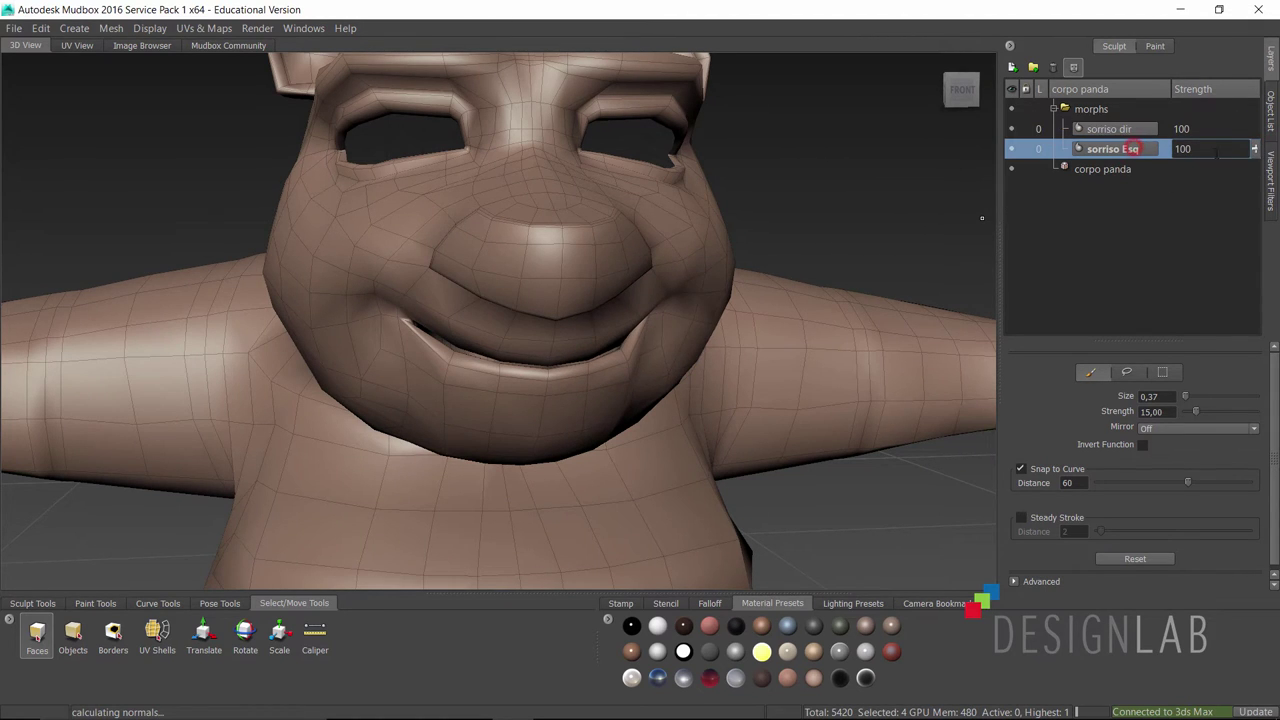
{"action": "mouse_move", "coordinate": [1254, 155]}
{"action": "left_mouse_down"}
{"action": "mouse_move", "coordinate": [1254, 175]}
{"action": "mouse_move", "coordinate": [1254, 148]}
{"action": "left_mouse_up"}
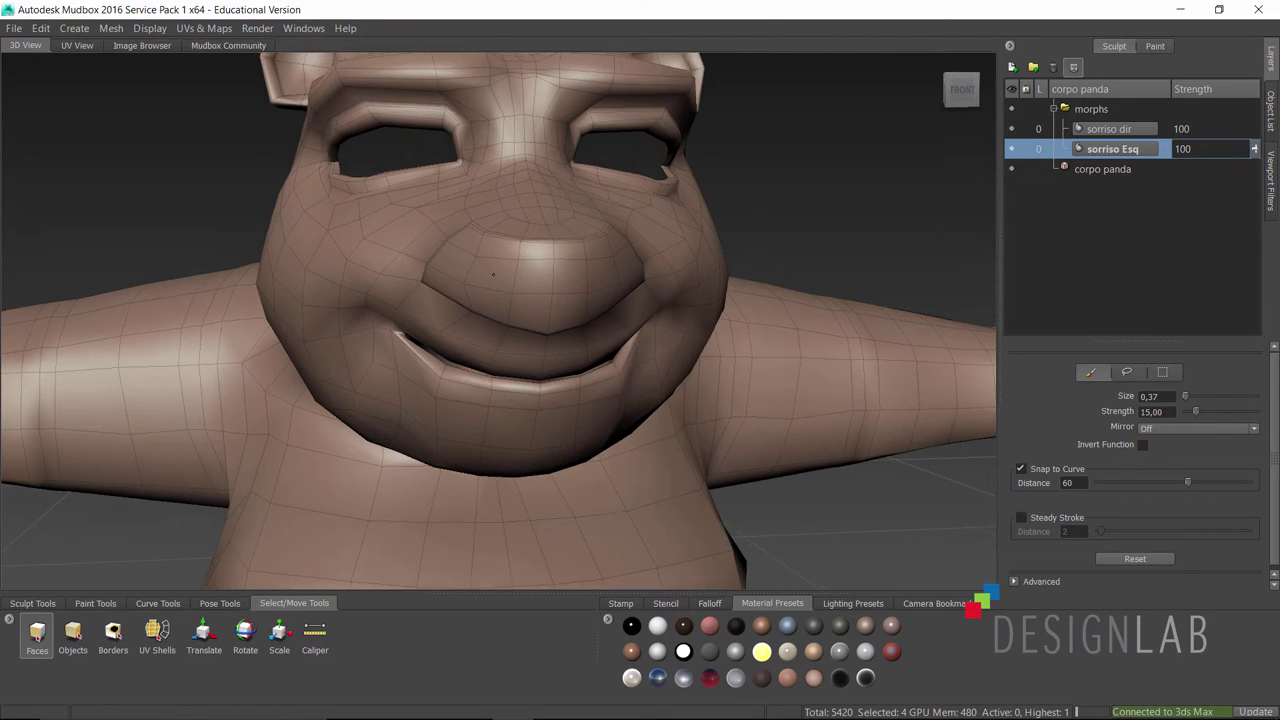
{"action": "left_click_drag", "start_coordinate": [600, 200], "coordinate": [713, 179], "text": "alt"}
{"action": "left_click", "coordinate": [713, 179]}
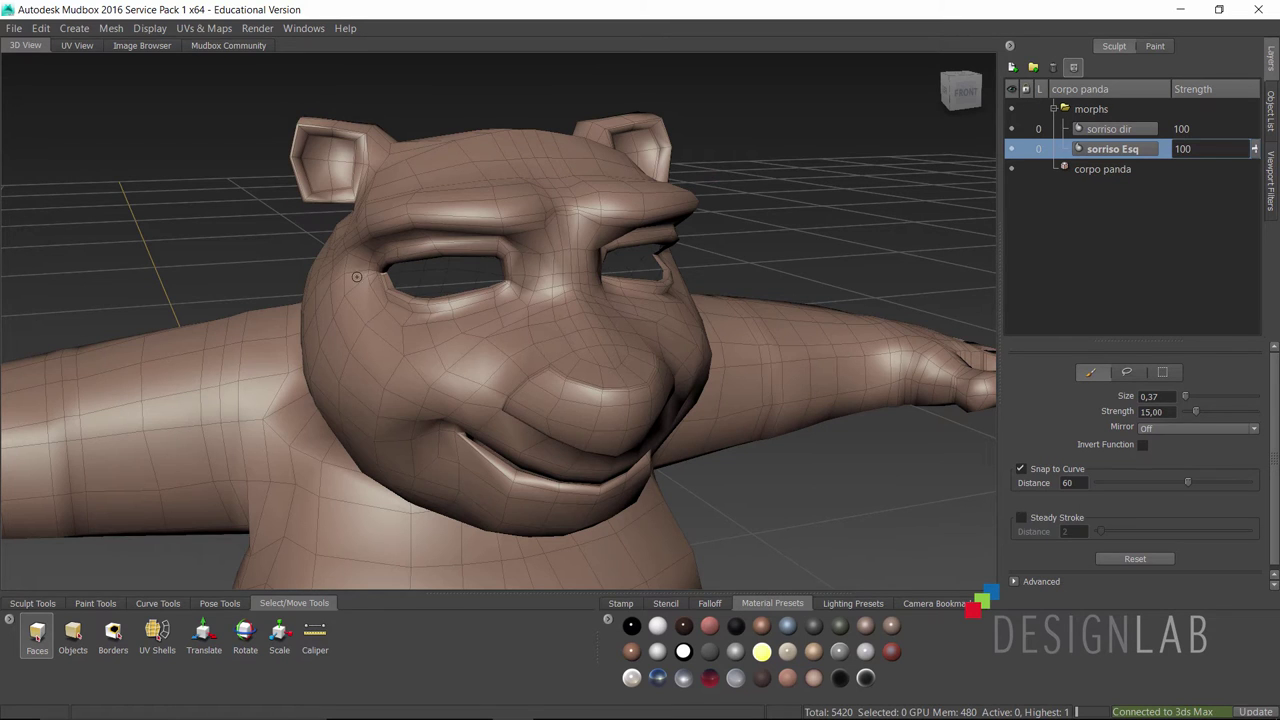
{"action": "mouse_move", "coordinate": [356, 276]}
{"action": "left_mouse_down", "text": "alt"}
{"action": "mouse_move", "coordinate": [345, 270]}
{"action": "mouse_move", "coordinate": [402, 250]}
{"action": "mouse_move", "coordinate": [517, 311]}
{"action": "left_mouse_up", "text": "alt"}
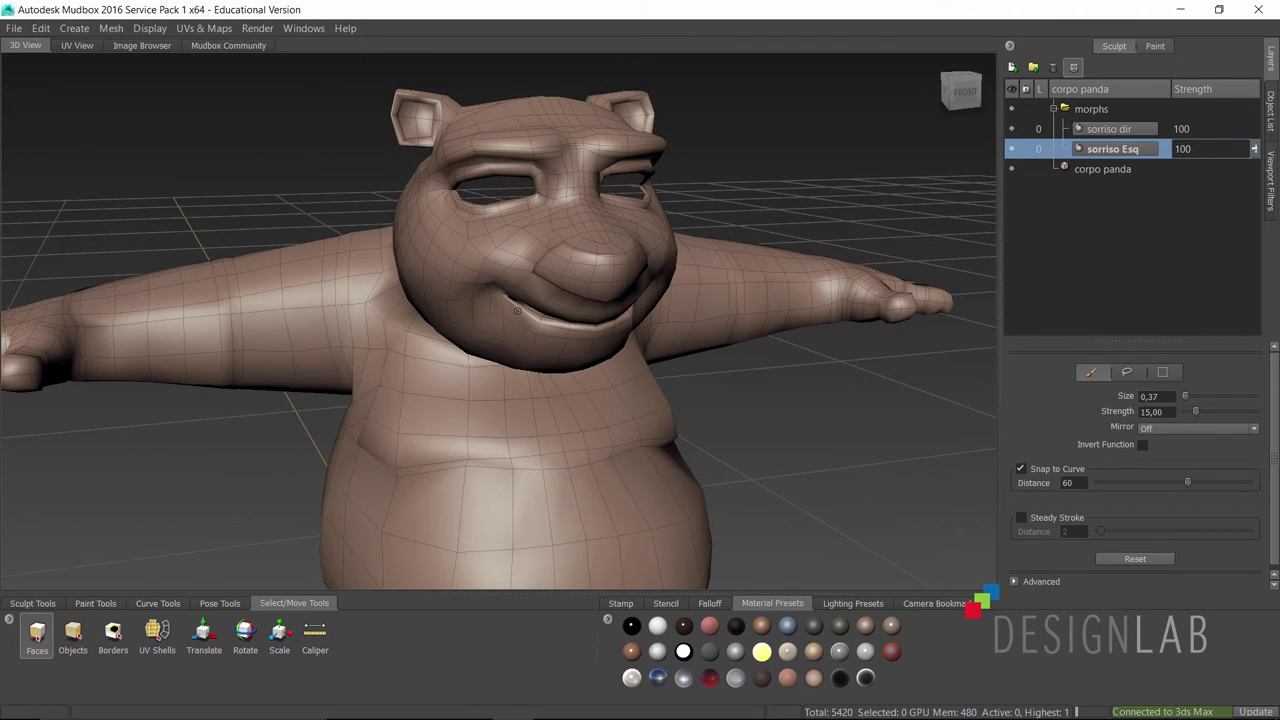
- Select the whole panda mesh and set Send to 3ds Max to export sculpt layer groups as morph targets
{"action": "right_click", "coordinate": [518, 346]}
{"action": "left_click", "coordinate": [518, 346]}
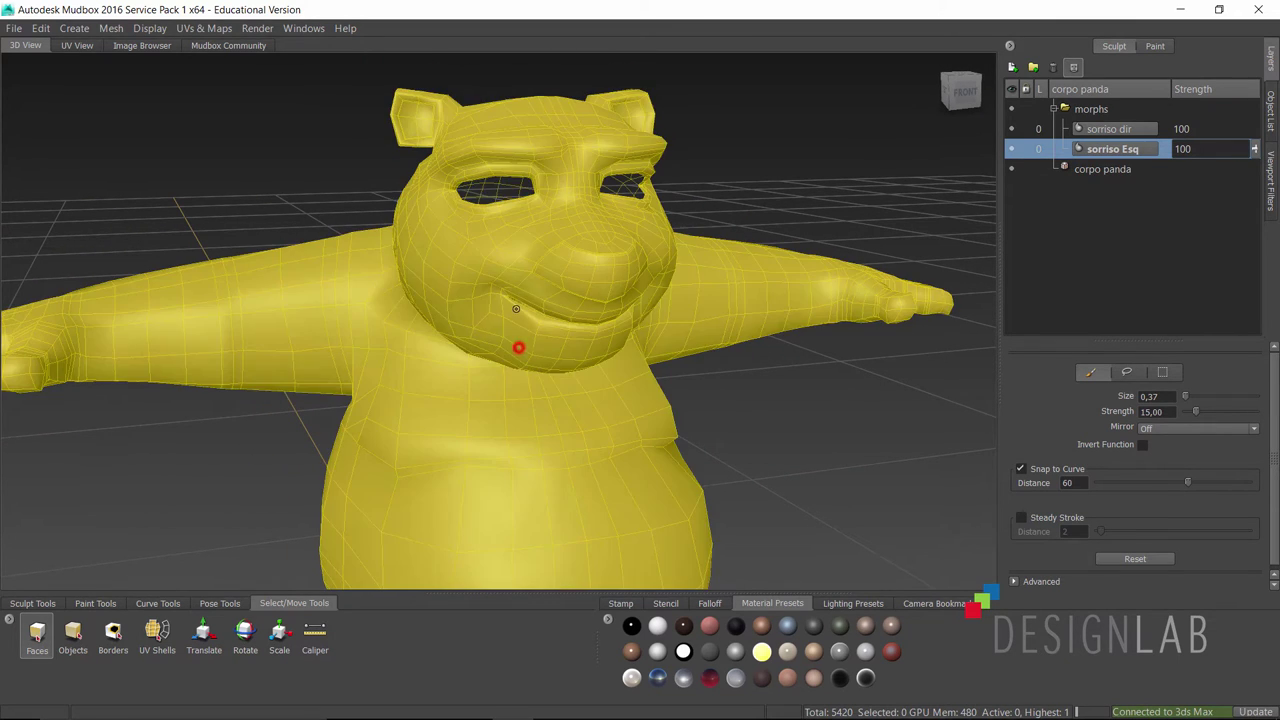
{"action": "left_click_drag", "start_coordinate": [518, 347], "coordinate": [551, 342], "text": "alt"}
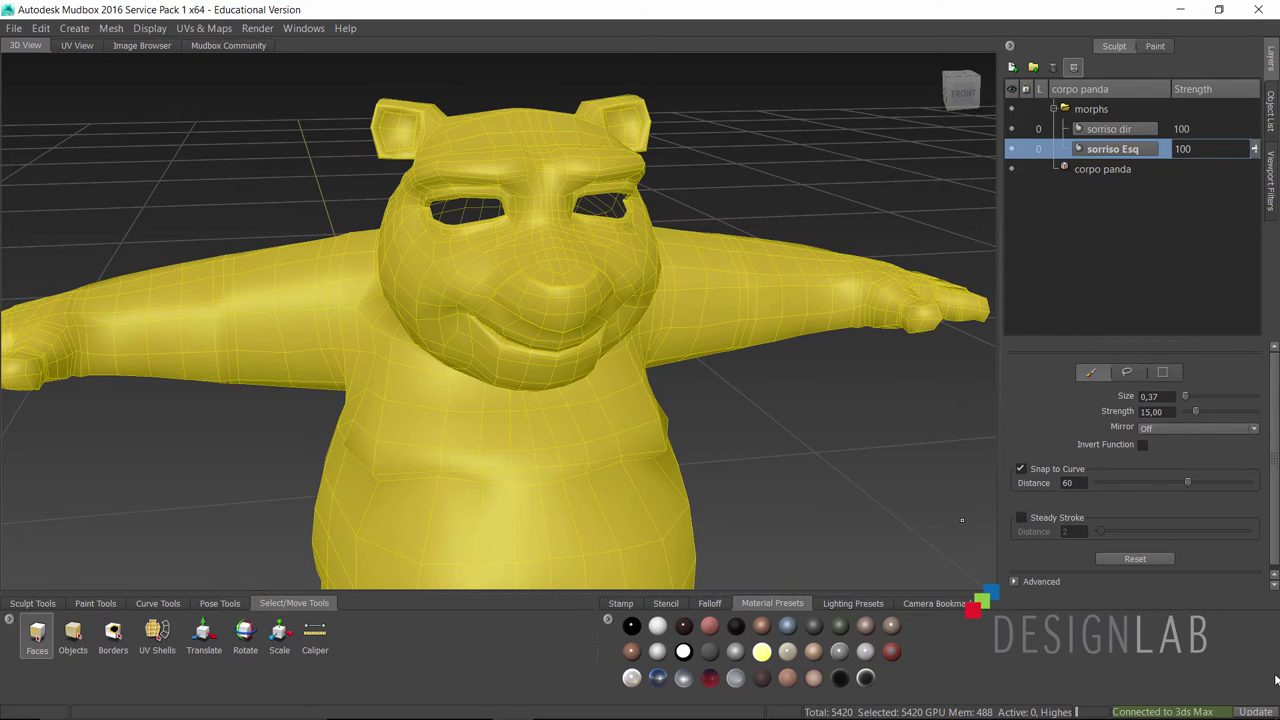
{"action": "left_click", "coordinate": [13, 29]}
{"action": "mouse_move", "coordinate": [56, 151]}
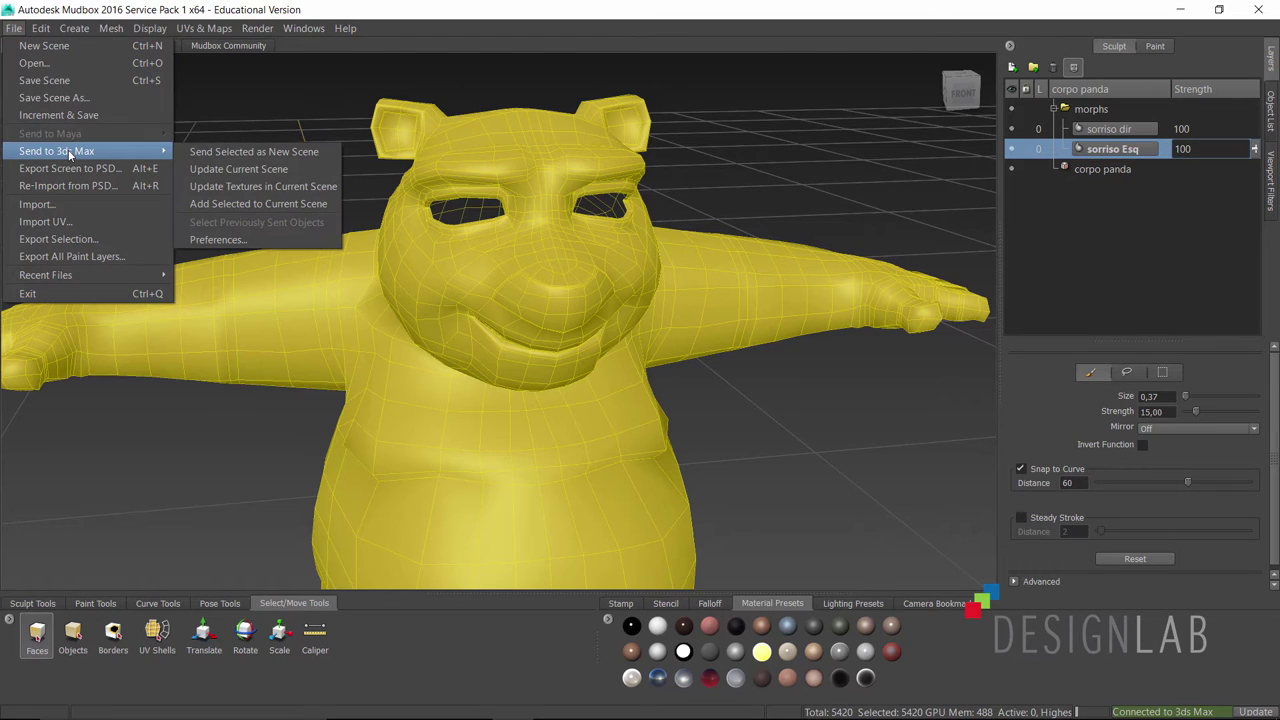
{"action": "left_click", "coordinate": [228, 242]}
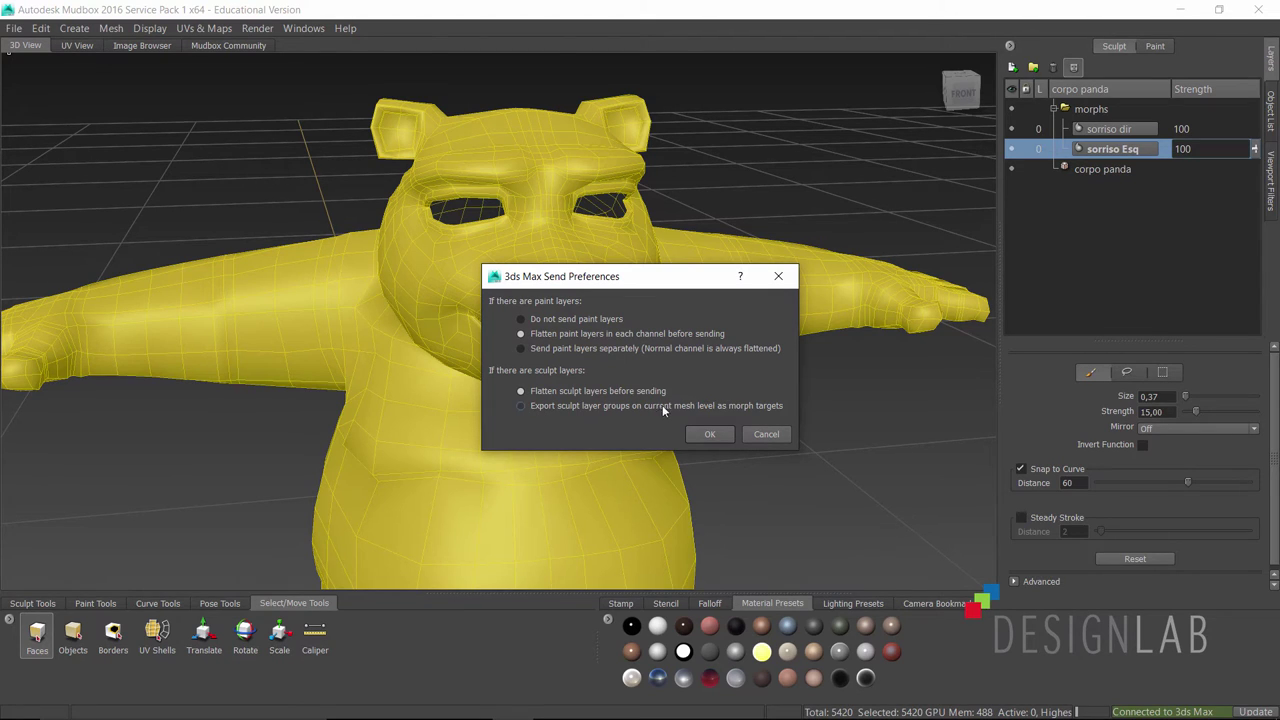
{"action": "left_click", "coordinate": [532, 407]}
{"action": "left_click", "coordinate": [719, 437]}
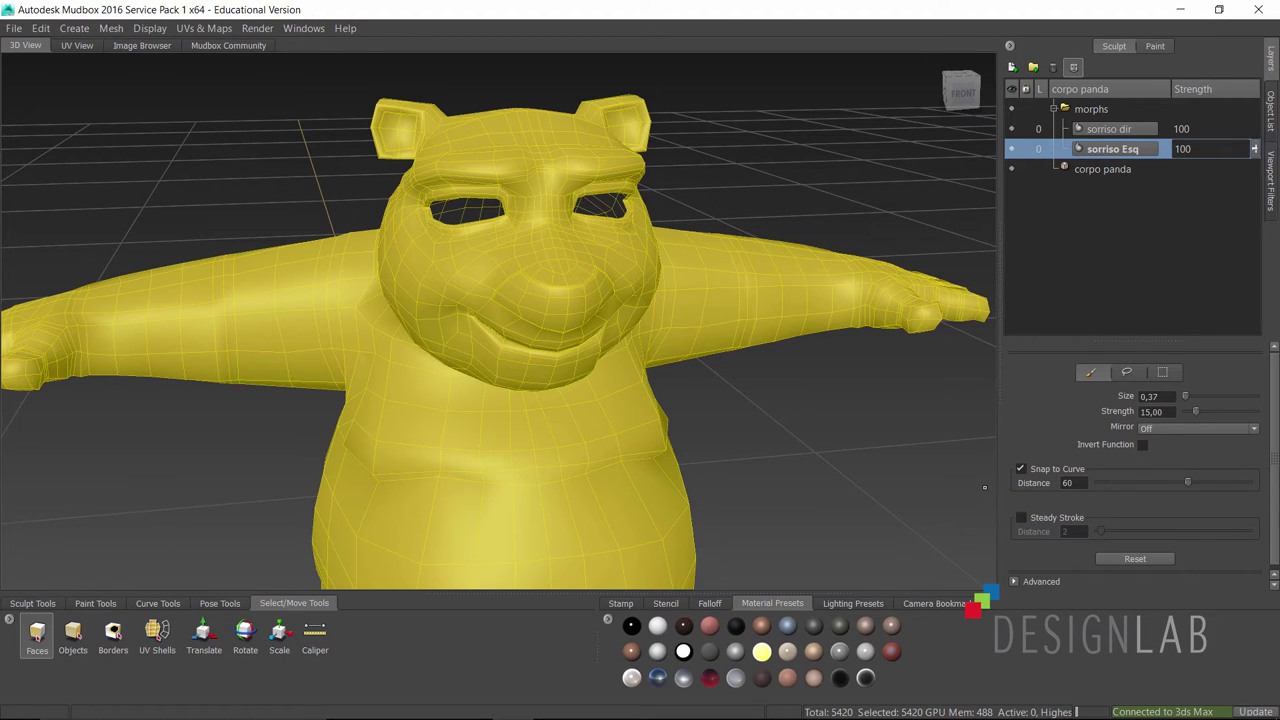
- Send the updated panda to 3ds Max and select the corpo panda body mesh
{"action": "left_click", "coordinate": [1254, 712]}
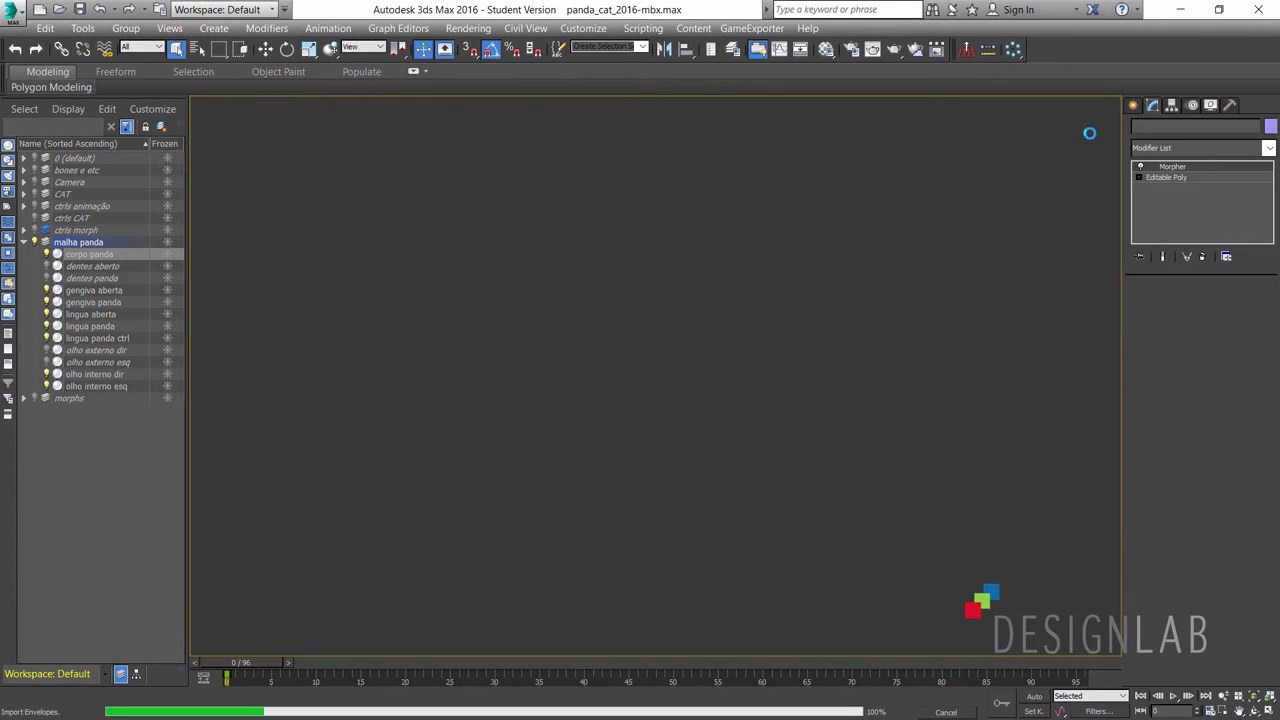
{"action": "left_click", "coordinate": [593, 355]}
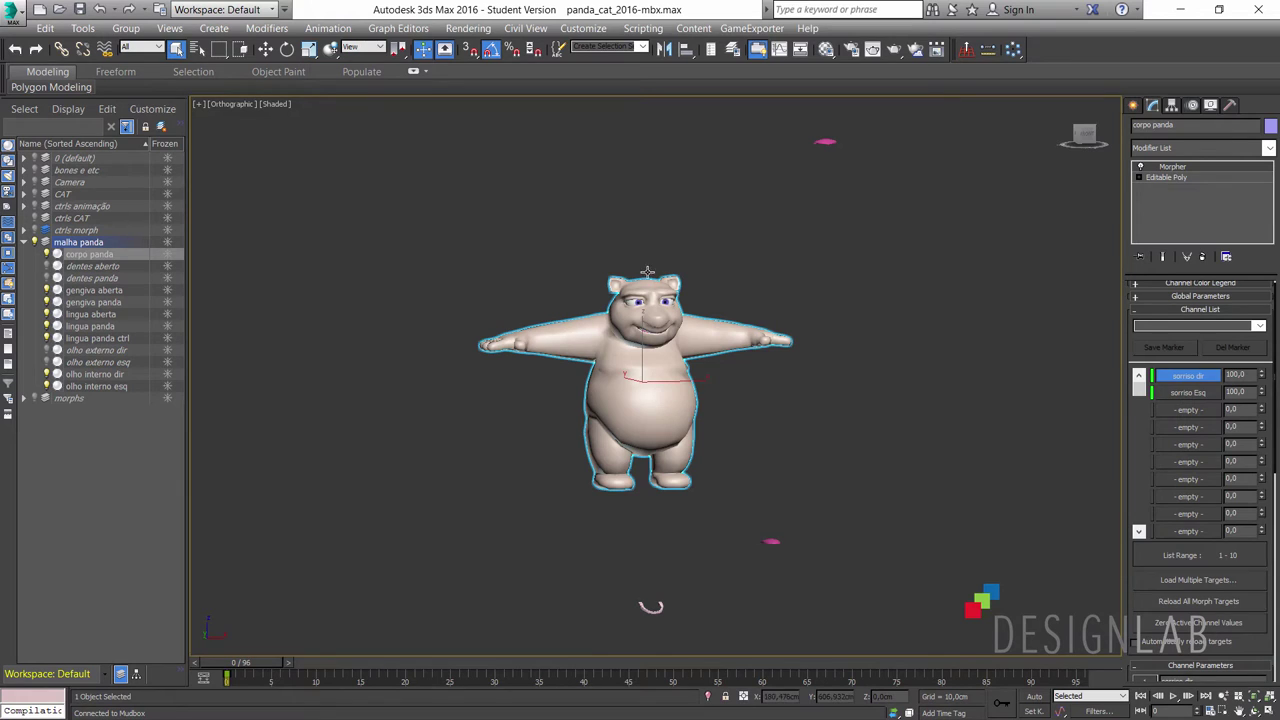
{"action": "scroll", "coordinate": [630, 297], "scroll_direction": "up", "scroll_amount": 1}
{"action": "scroll", "coordinate": [624, 320], "scroll_direction": "up", "scroll_amount": 2}
{"action": "scroll", "coordinate": [649, 317], "scroll_direction": "up", "scroll_amount": 2}
{"action": "scroll", "coordinate": [649, 317], "scroll_direction": "up", "scroll_amount": 2}
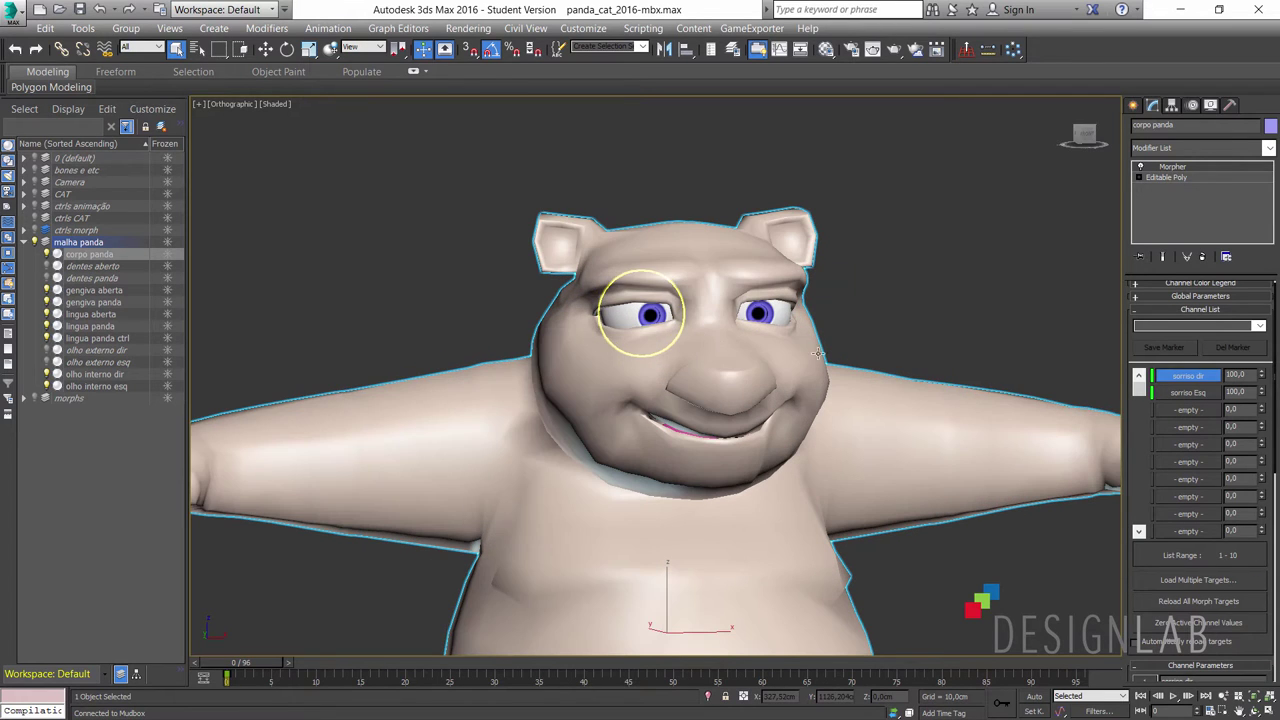
- Reset the sorriso dir Morpher channel to 0, then raise it back to 100
{"action": "right_click", "coordinate": [1262, 376]}
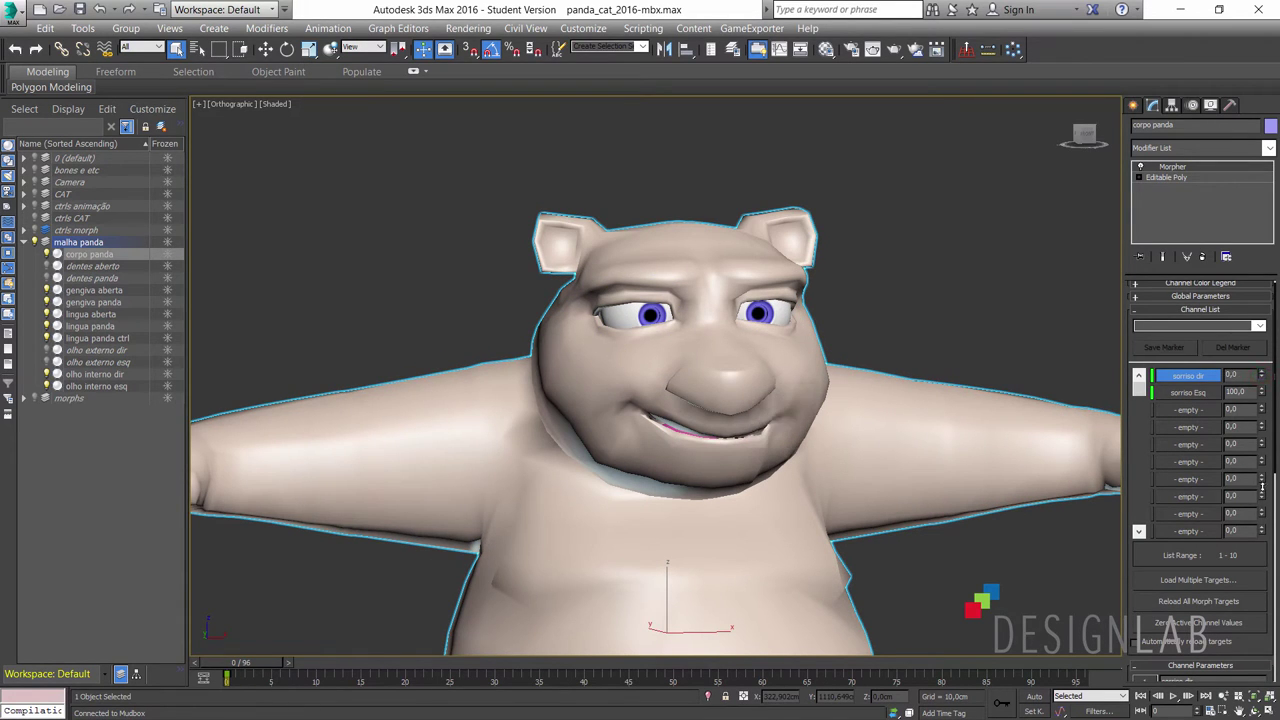
{"action": "left_click_drag", "start_coordinate": [1265, 257], "coordinate": [1264, 254]}
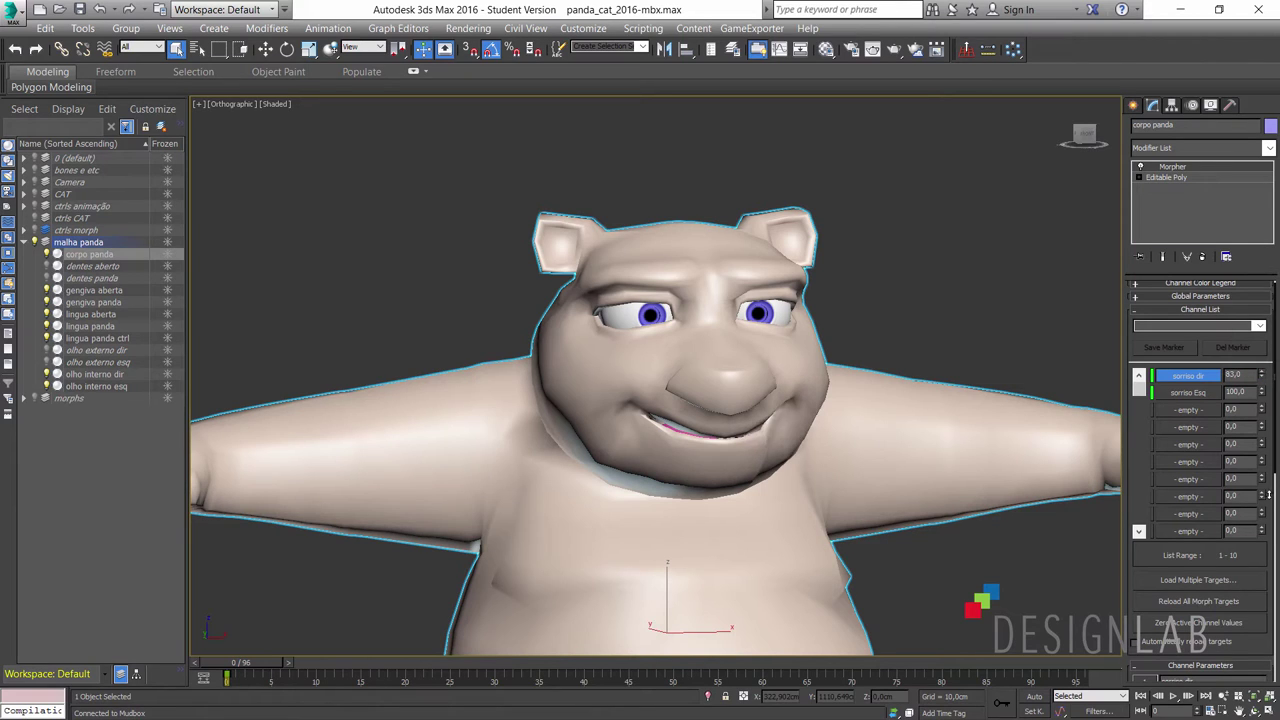
{"action": "left_click_drag", "start_coordinate": [1268, 494], "coordinate": [1269, 541]}
{"action": "left_click", "coordinate": [641, 313]}
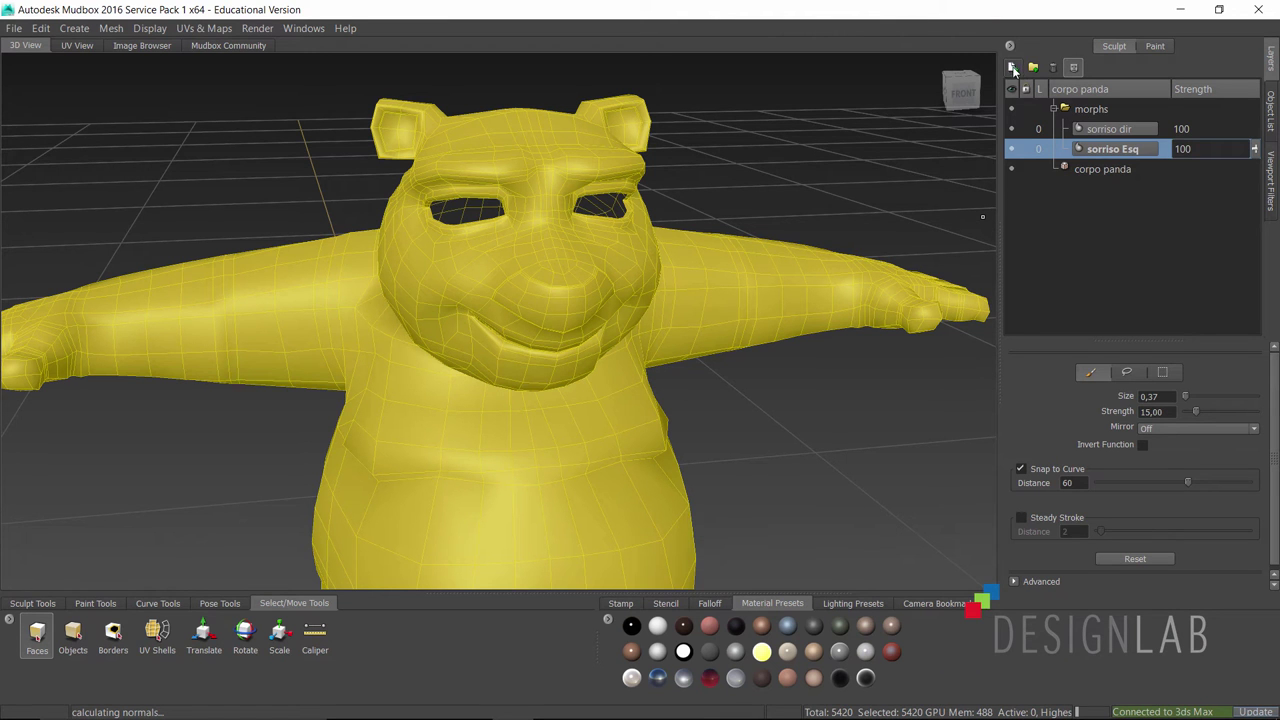
- Hide the sorriso dir and sorriso Esq layers and orbit in on the panda's eyes and snout
{"action": "left_click", "coordinate": [1011, 128]}
{"action": "left_click", "coordinate": [1011, 148]}
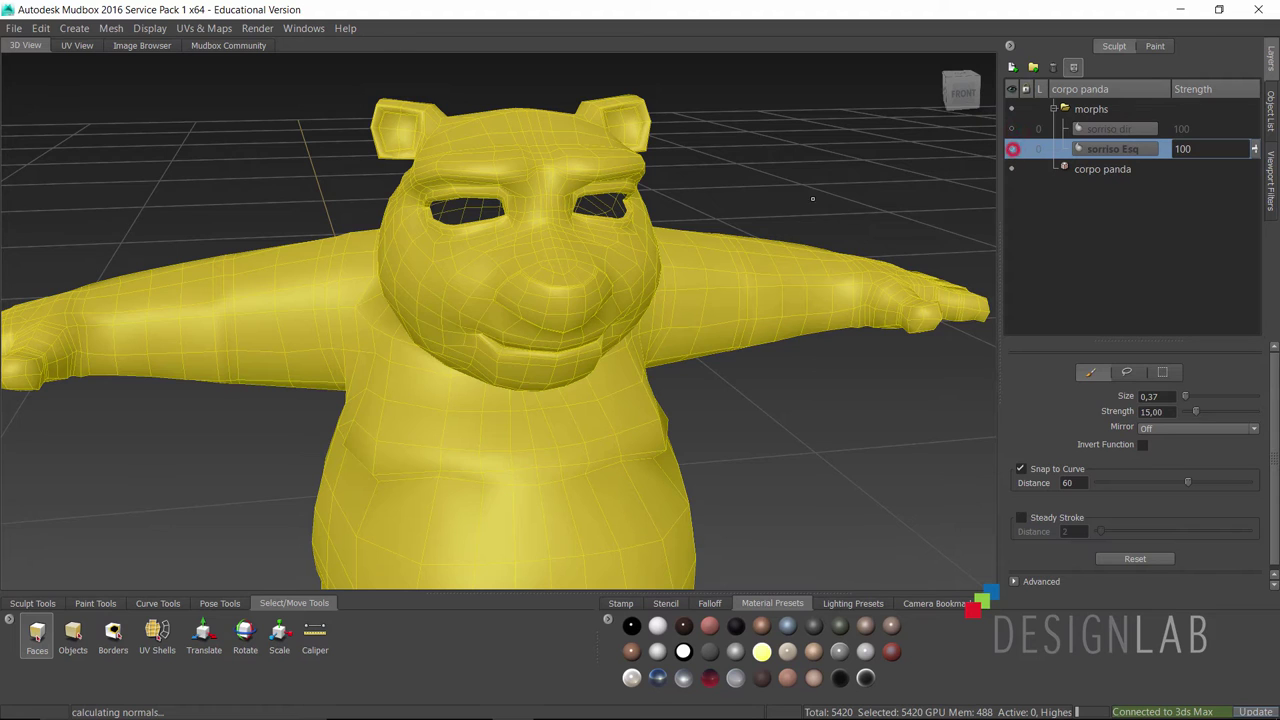
{"action": "left_click_drag", "start_coordinate": [645, 300], "coordinate": [645, 263], "text": "alt"}
{"action": "right_click_drag", "start_coordinate": [645, 263], "coordinate": [635, 287], "text": "alt"}
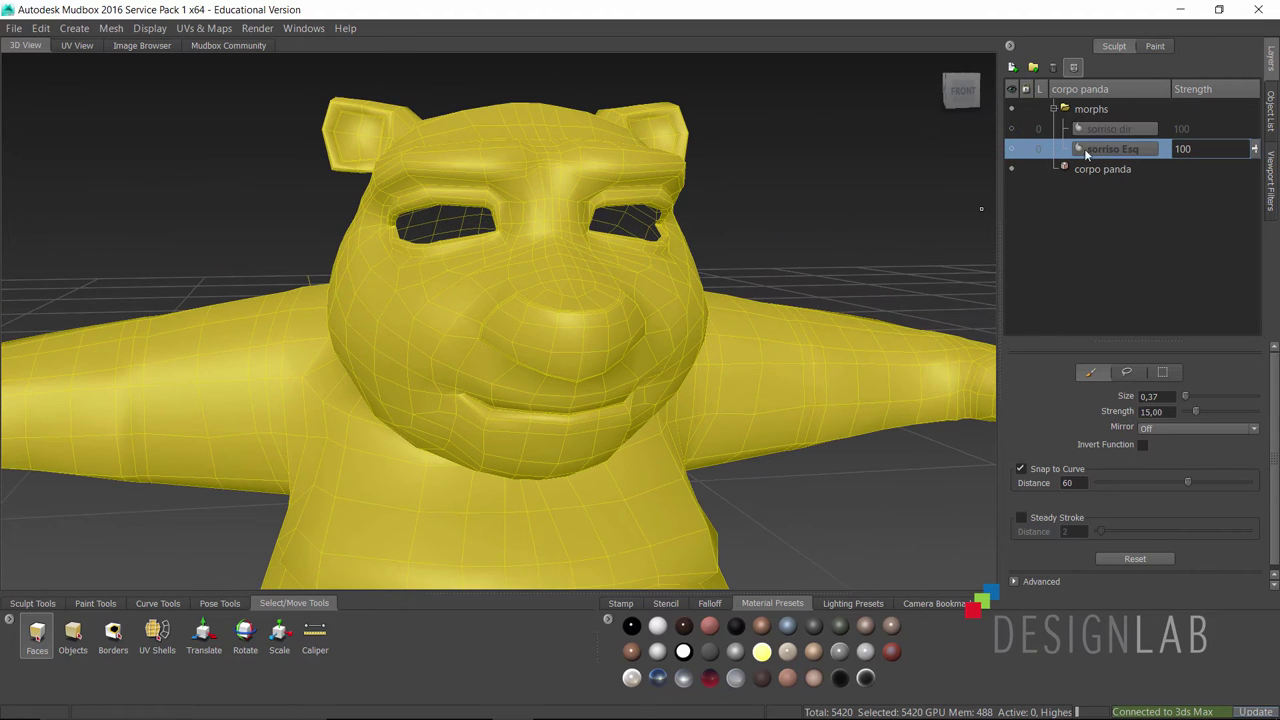
{"action": "mouse_move", "coordinate": [762, 317]}
{"action": "left_mouse_down", "text": "alt"}
{"action": "mouse_move", "coordinate": [783, 308]}
{"action": "mouse_move", "coordinate": [680, 303]}
{"action": "left_mouse_up", "text": "alt"}
{"action": "right_click_drag", "start_coordinate": [680, 303], "coordinate": [631, 297], "text": "alt"}
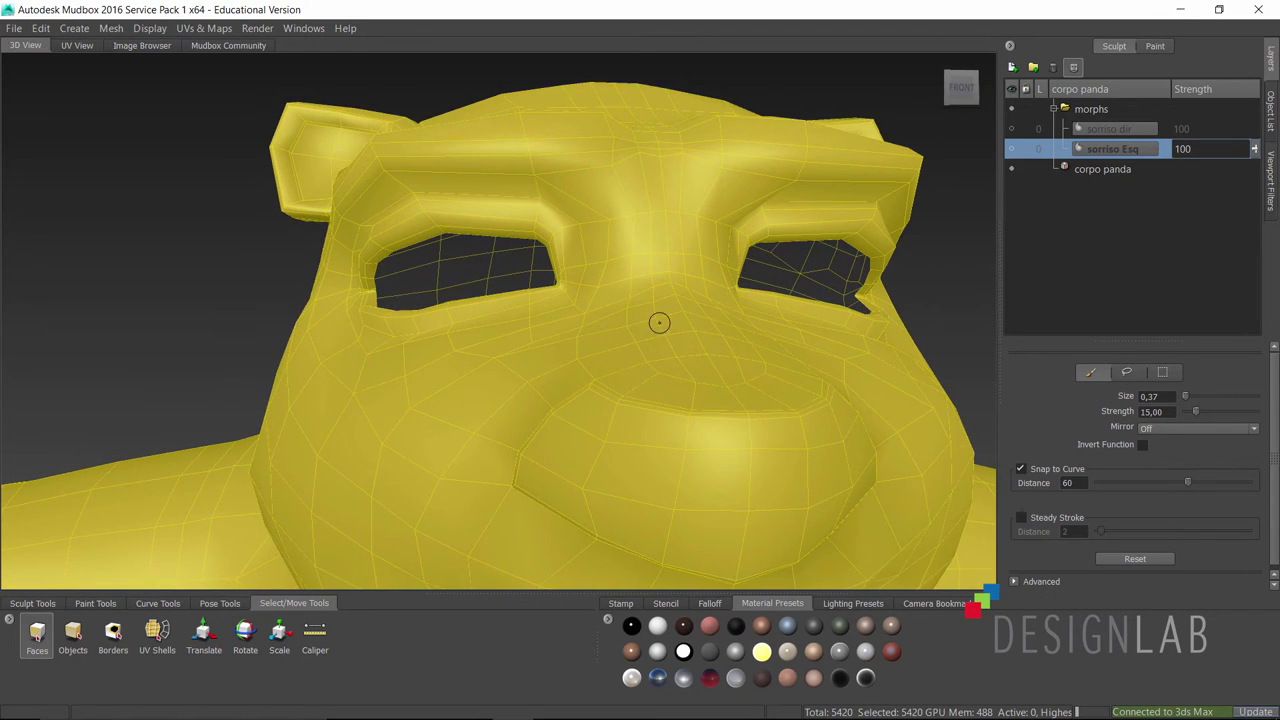
- Face the panda front-on, deselect the mesh and bring up the Sculpt Tools tray
{"action": "left_click_drag", "start_coordinate": [659, 322], "coordinate": [620, 306], "text": "alt"}
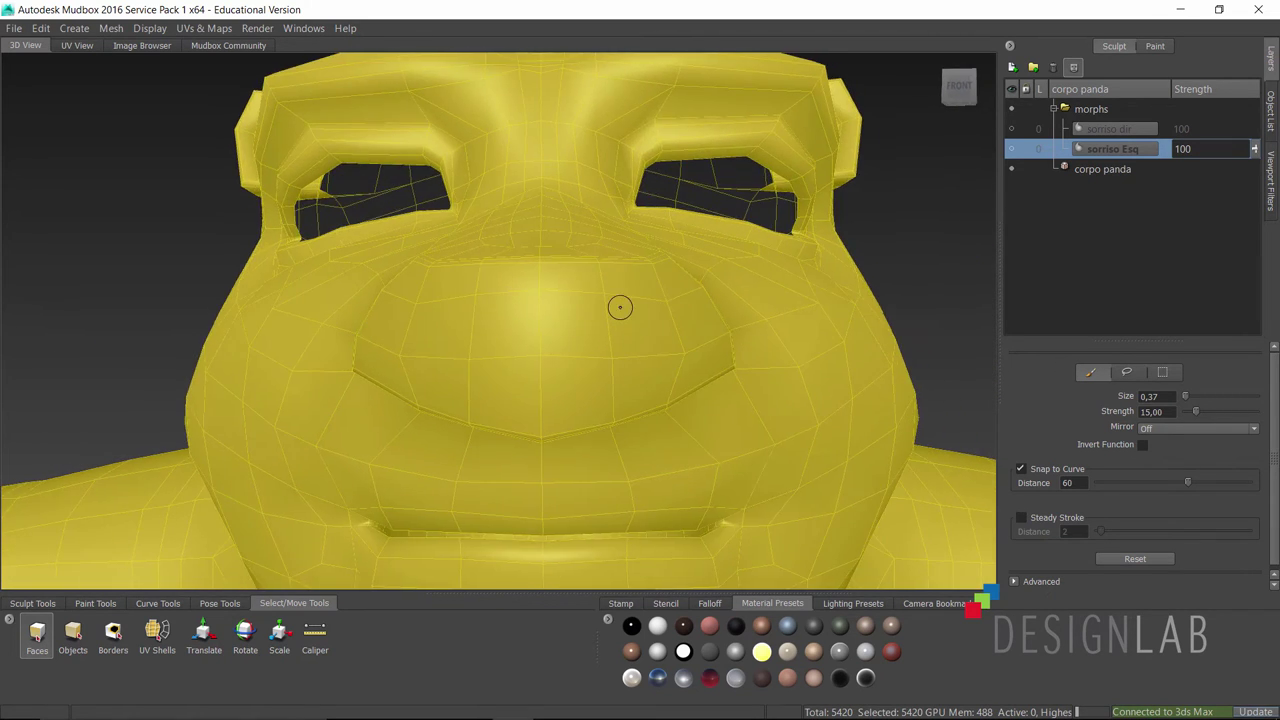
{"action": "right_click_drag", "start_coordinate": [620, 306], "coordinate": [964, 340], "text": "alt"}
{"action": "left_click", "coordinate": [824, 224]}
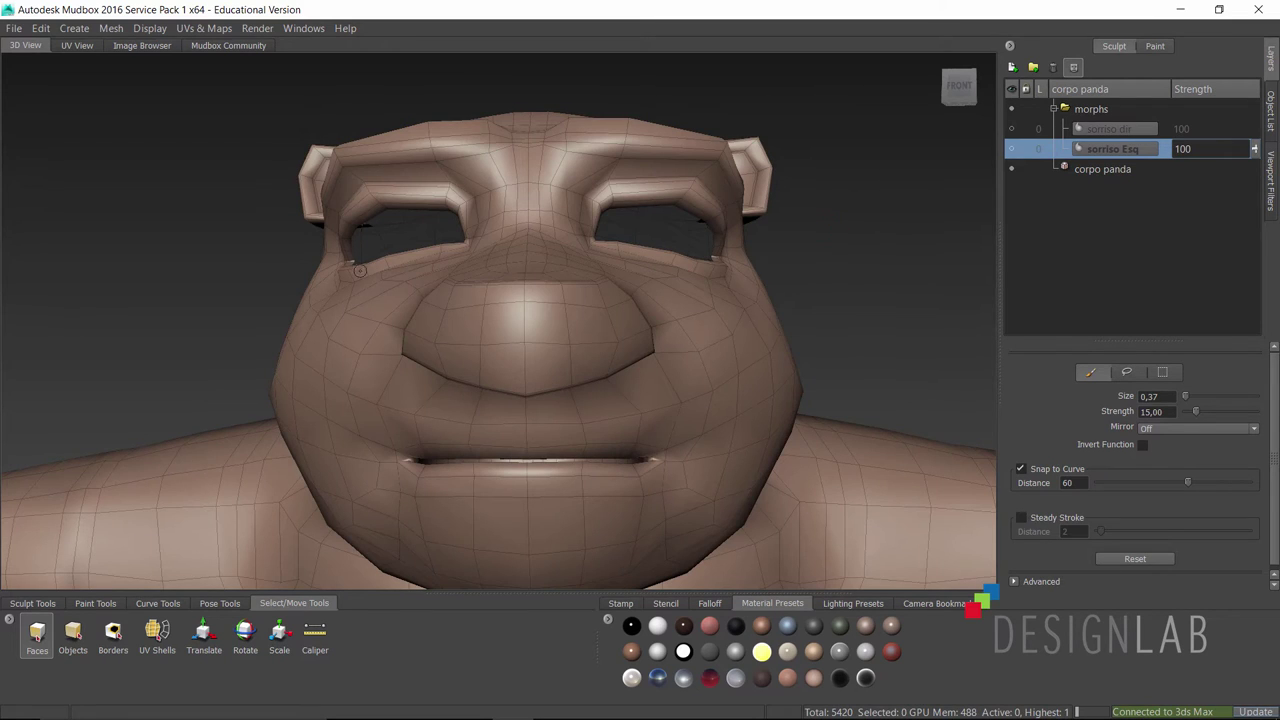
{"action": "left_click", "coordinate": [44, 603]}
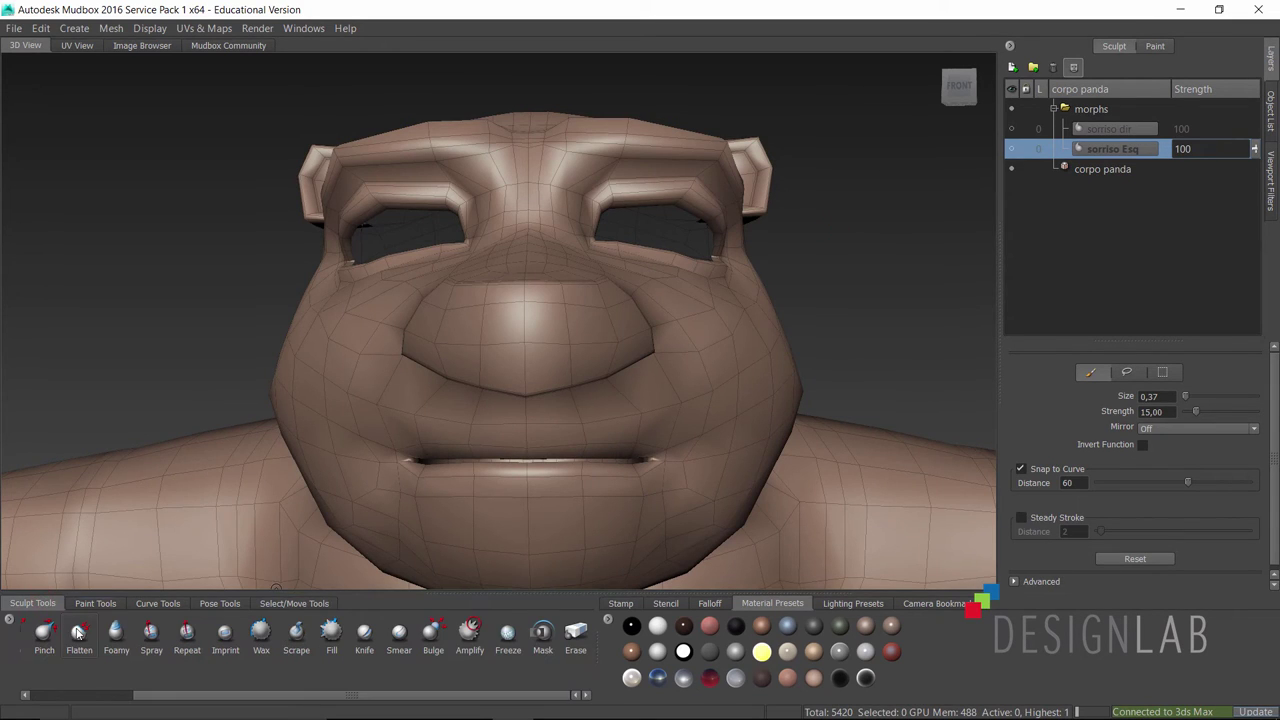
- Choose the Sculpt brush and try a brow stroke, refused with 'Could not edit invisible layer!'
{"action": "left_click_drag", "start_coordinate": [147, 699], "coordinate": [42, 697]}
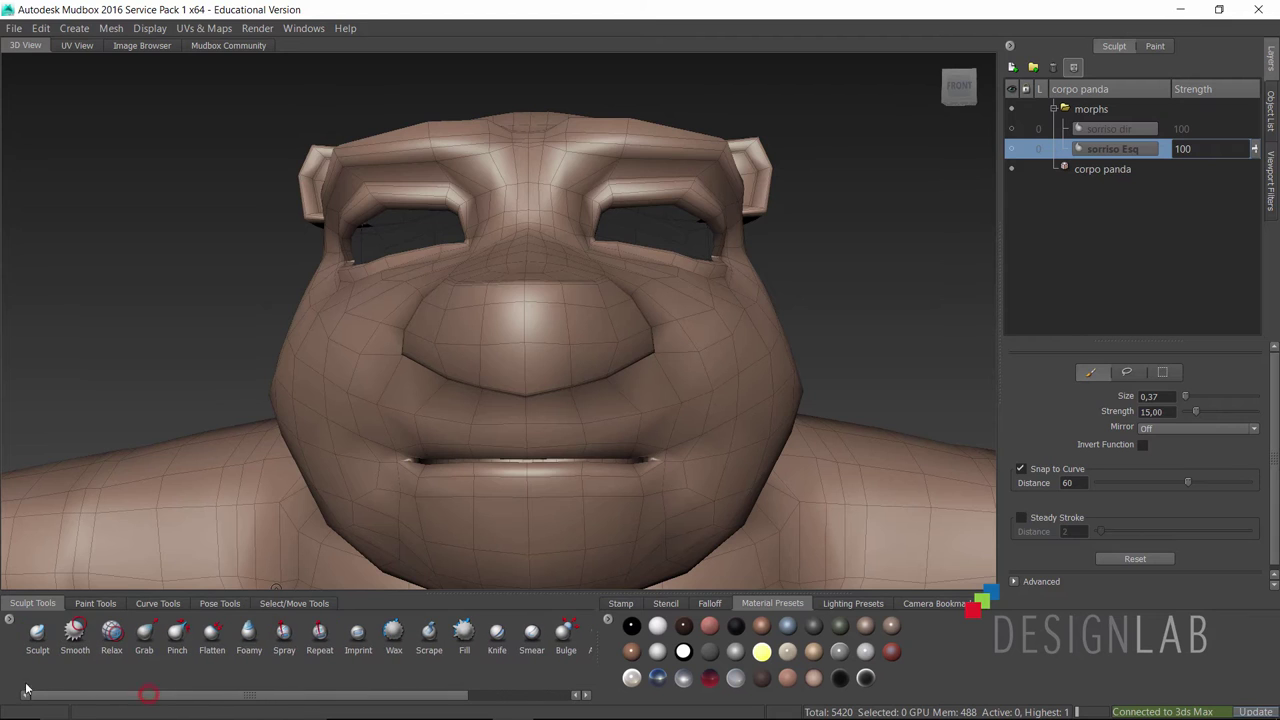
{"action": "left_click", "coordinate": [44, 633]}
{"action": "mouse_move", "coordinate": [452, 120]}
{"action": "left_mouse_down", "text": "alt"}
{"action": "mouse_move", "coordinate": [452, 203]}
{"action": "mouse_move", "coordinate": [480, 232]}
{"action": "left_mouse_up", "text": "alt"}
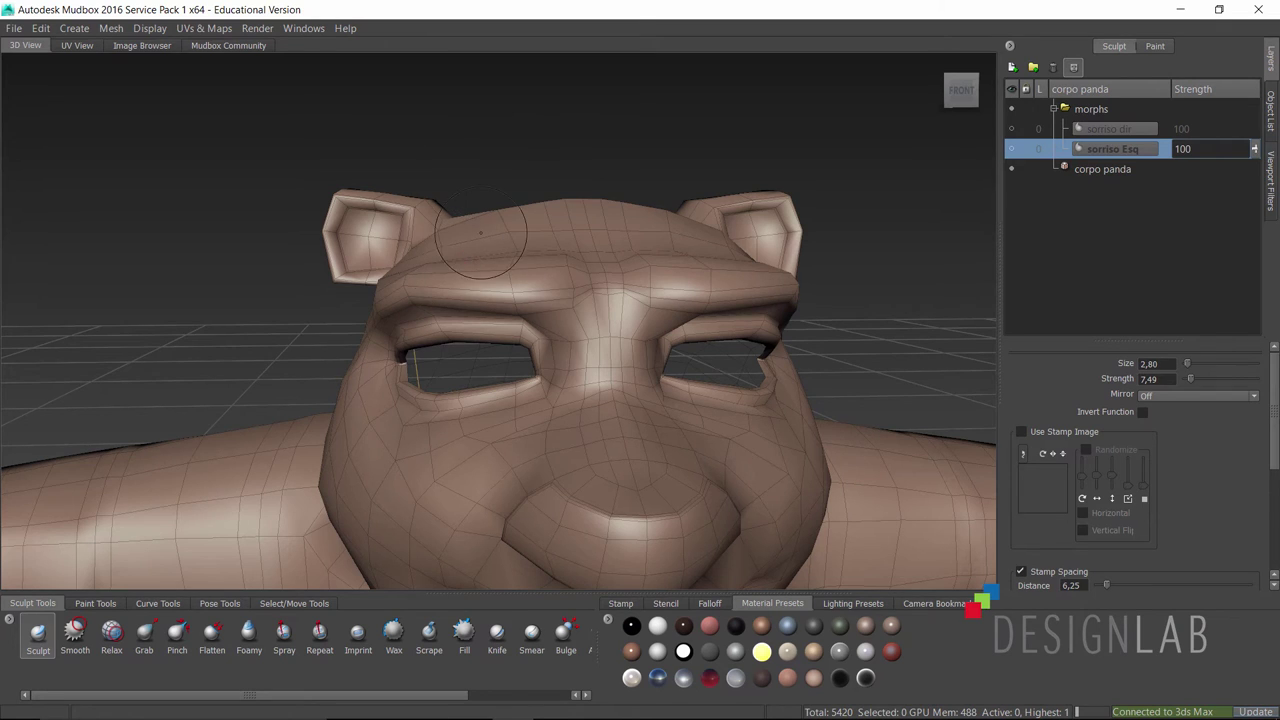
{"action": "left_click", "coordinate": [508, 268]}
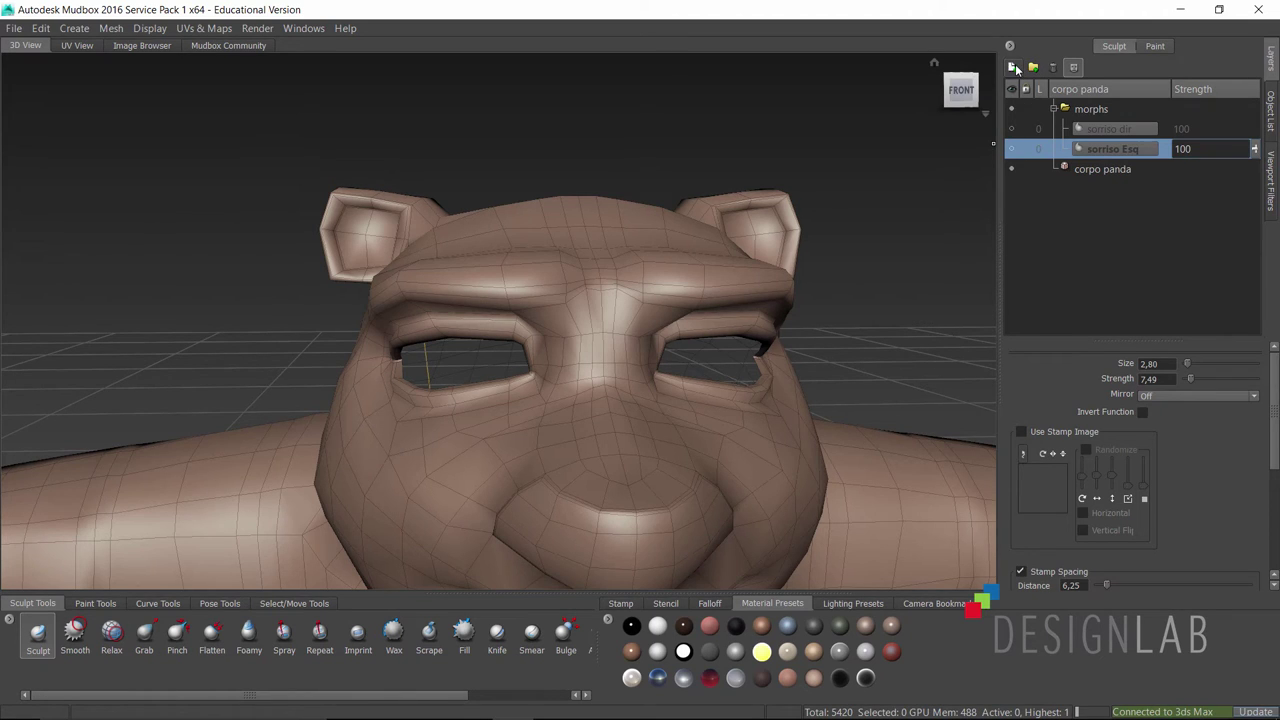
- Add a new sculpt layer at the top of morphs and start renaming it with 's'
{"action": "left_click", "coordinate": [1012, 67]}
{"action": "left_click_drag", "start_coordinate": [1107, 150], "coordinate": [1108, 128]}
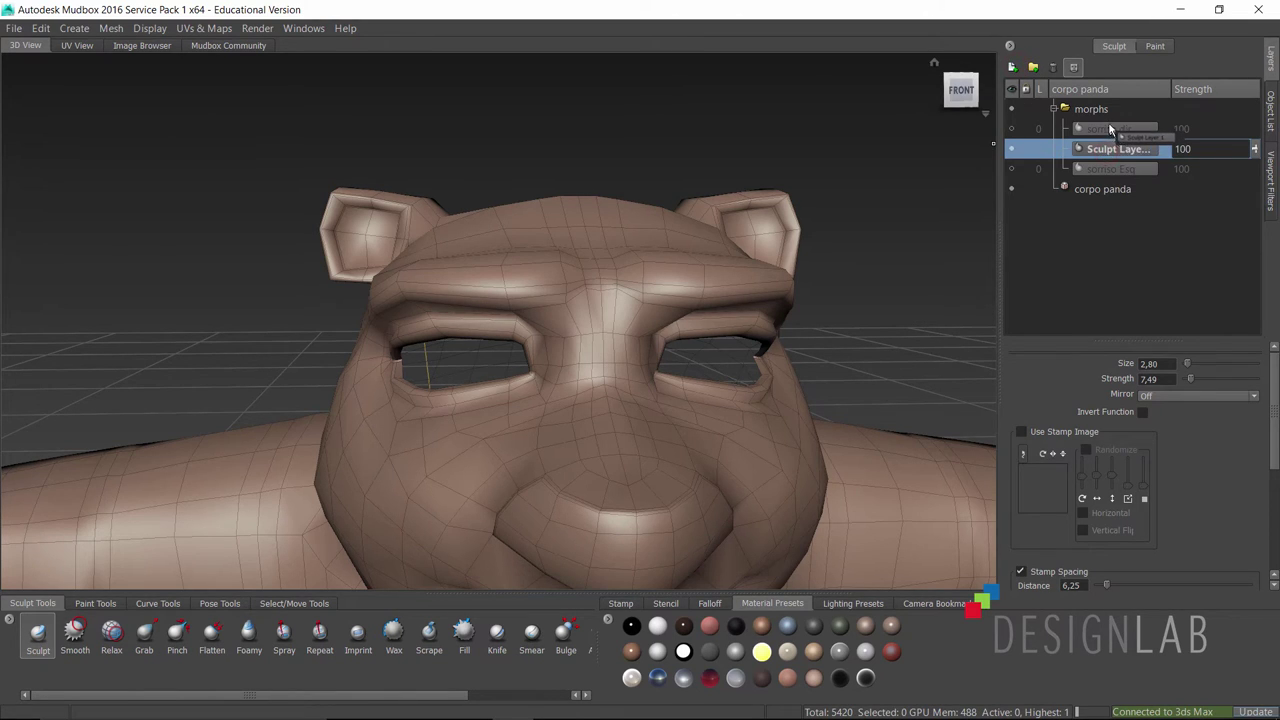
{"action": "double_click", "coordinate": [1110, 131]}
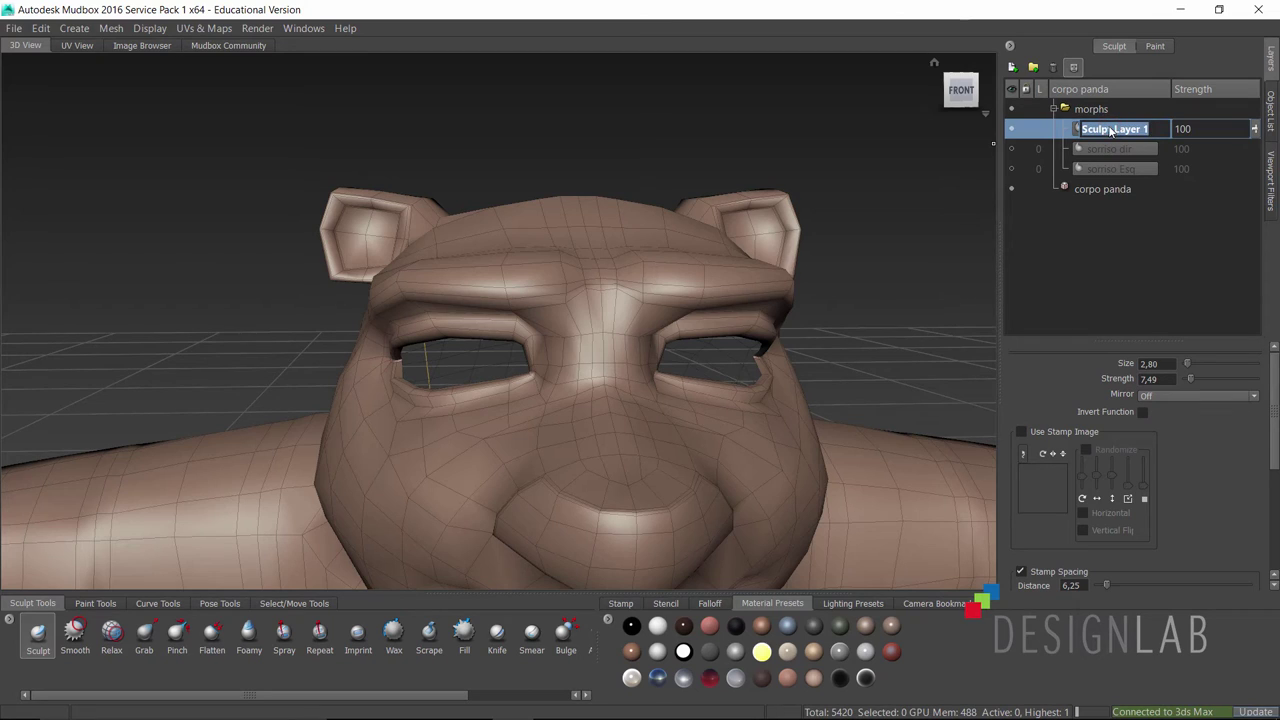
{"action": "type", "text": "sombrancel..."}
- Confirm the eyebrow layer name and try raising the brow above the left eye
{"action": "key", "text": "Return"}
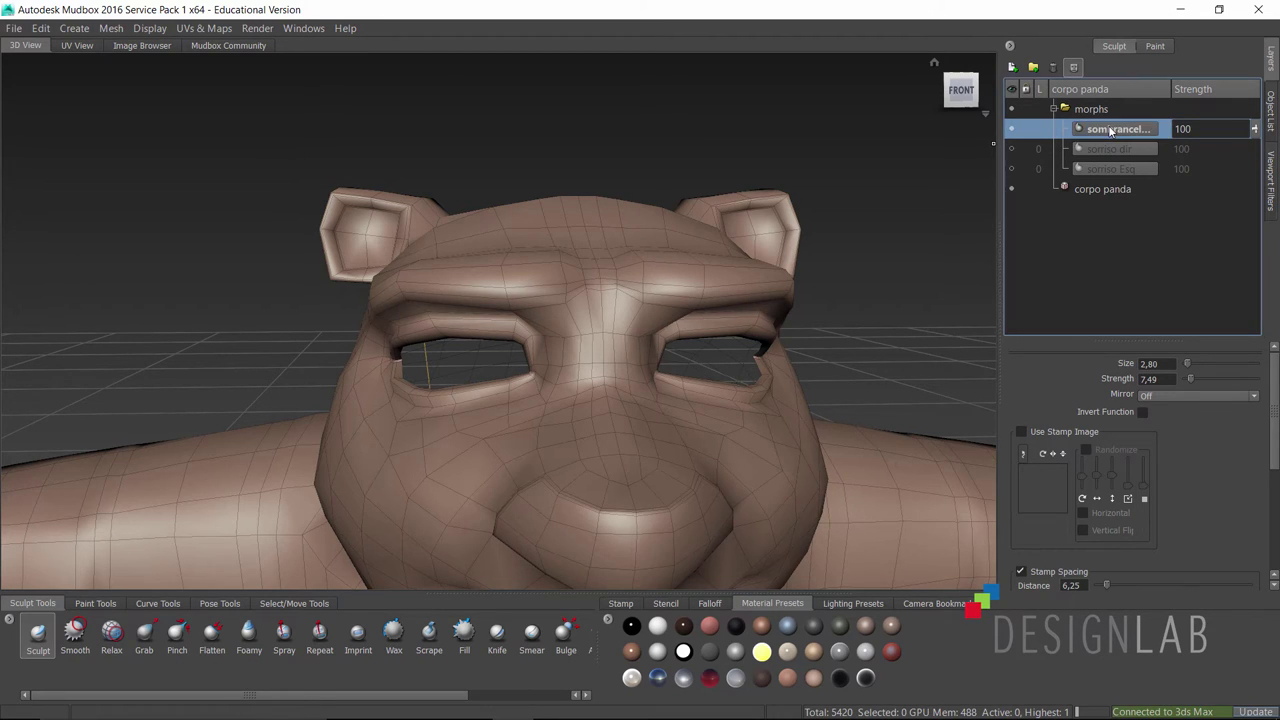
{"action": "left_click_drag", "start_coordinate": [515, 285], "coordinate": [405, 278]}
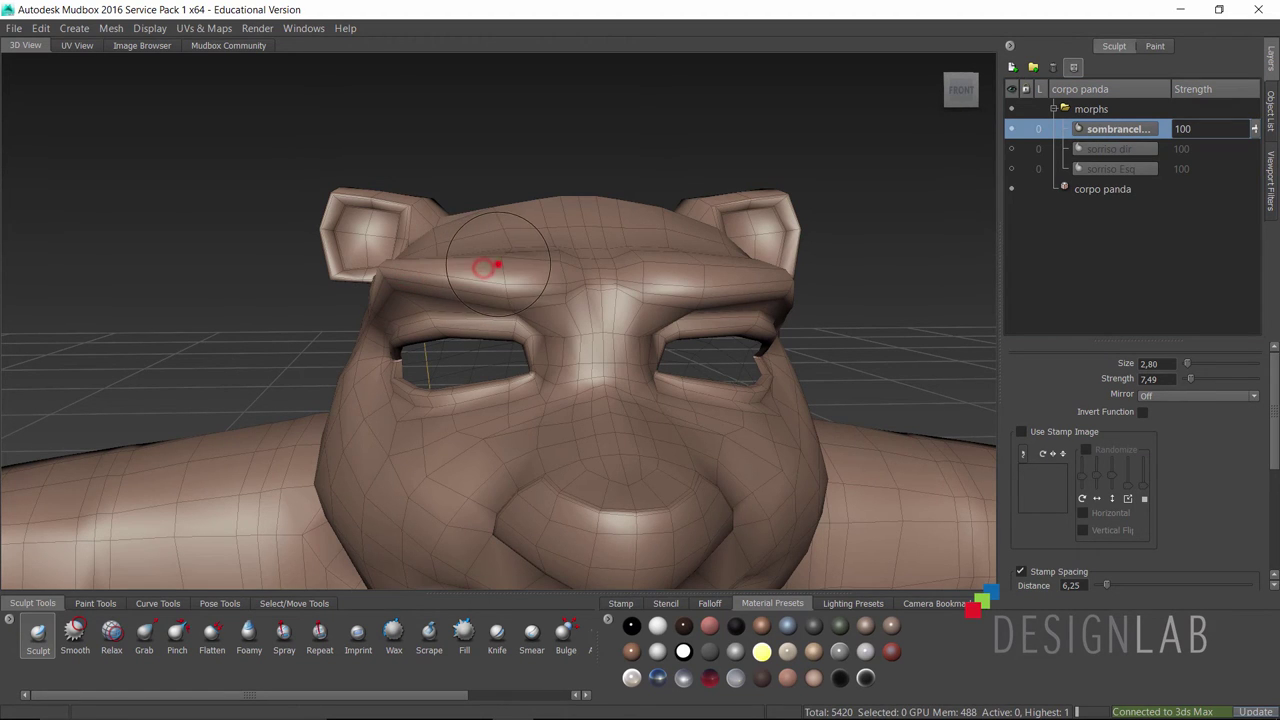
{"action": "left_click_drag", "start_coordinate": [478, 270], "coordinate": [90, 578], "text": "alt"}
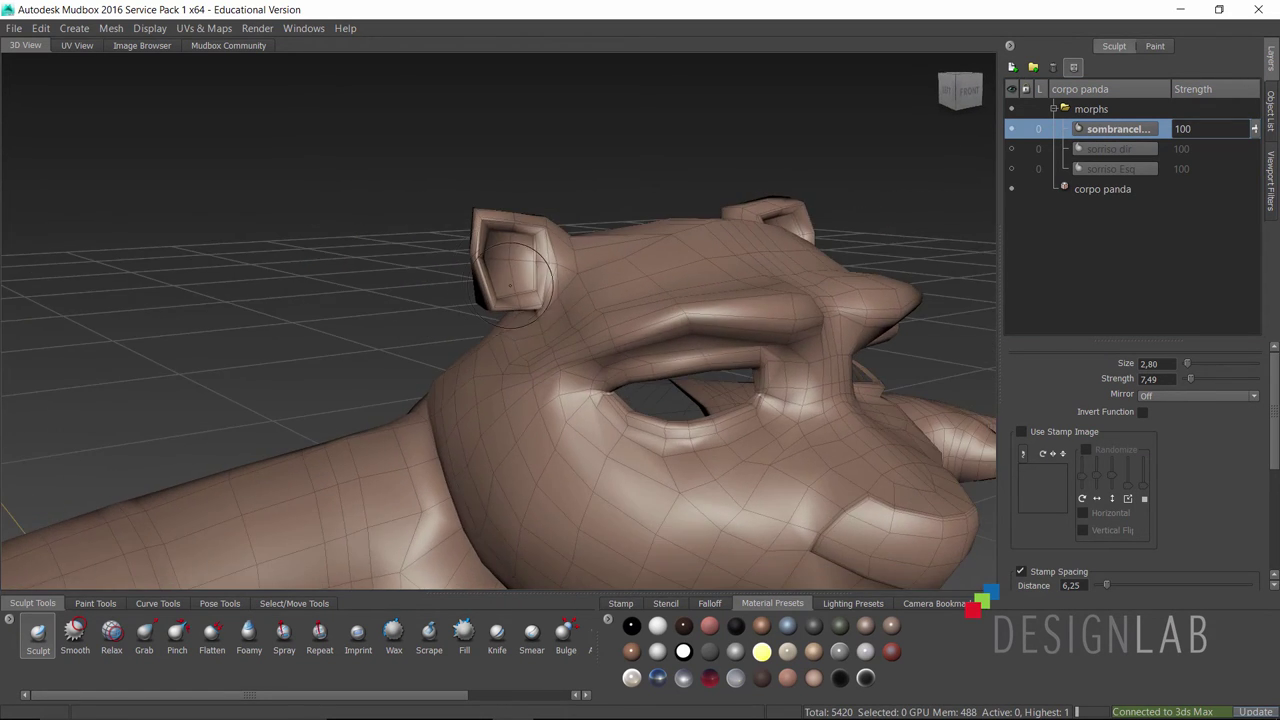
- With the Grab brush enlarged to size 4.85, pull the brow ridge upward from the side
{"action": "left_click", "coordinate": [144, 632]}
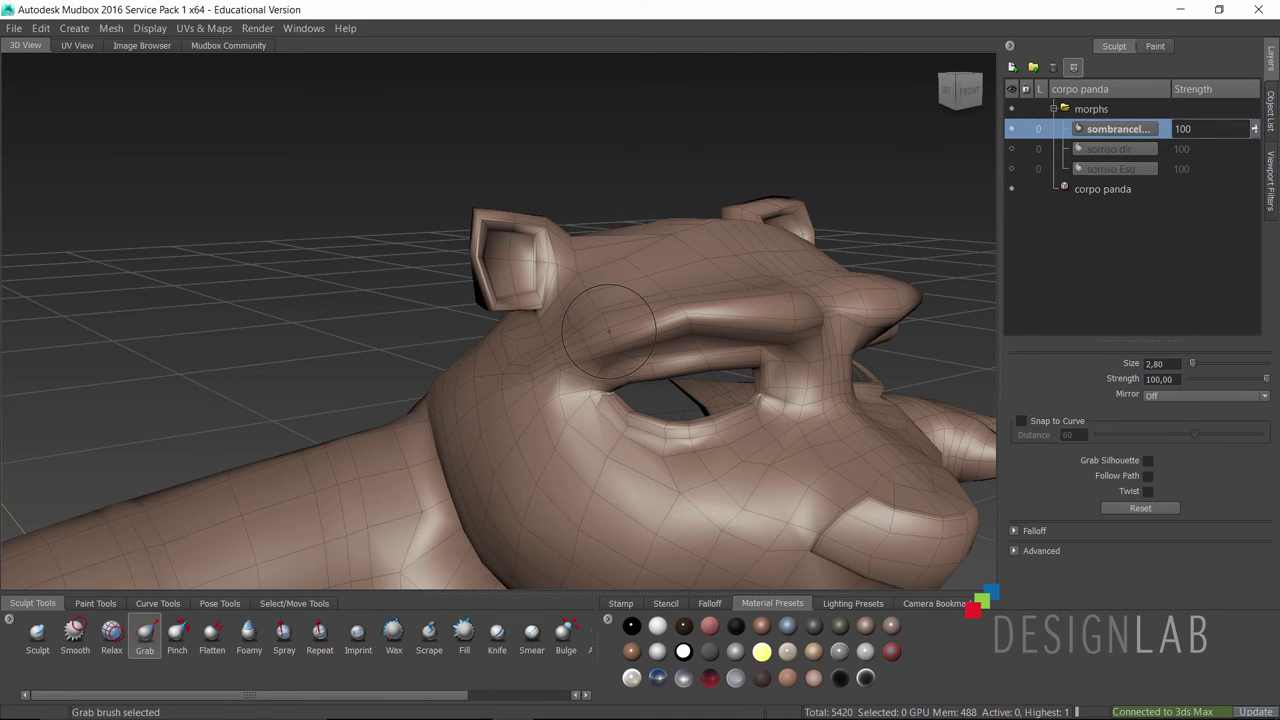
{"action": "mouse_move", "coordinate": [608, 331]}
{"action": "left_mouse_down"}
{"action": "mouse_move", "coordinate": [594, 328]}
{"action": "mouse_move", "coordinate": [624, 318]}
{"action": "left_mouse_up"}
{"action": "mouse_move", "coordinate": [613, 330]}
{"action": "left_mouse_down", "text": "alt"}
{"action": "mouse_move", "coordinate": [655, 346]}
{"action": "mouse_move", "coordinate": [300, 540]}
{"action": "left_mouse_up", "text": "alt"}
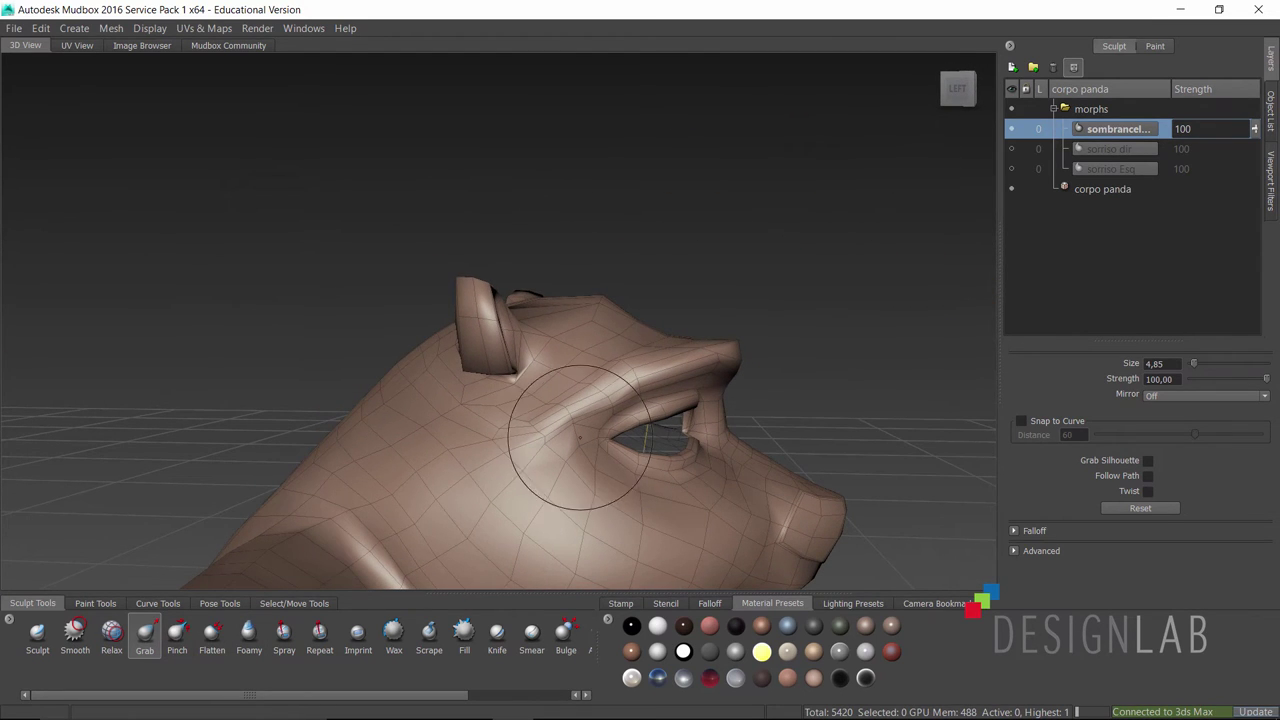
{"action": "left_click_drag", "start_coordinate": [575, 425], "coordinate": [598, 397]}
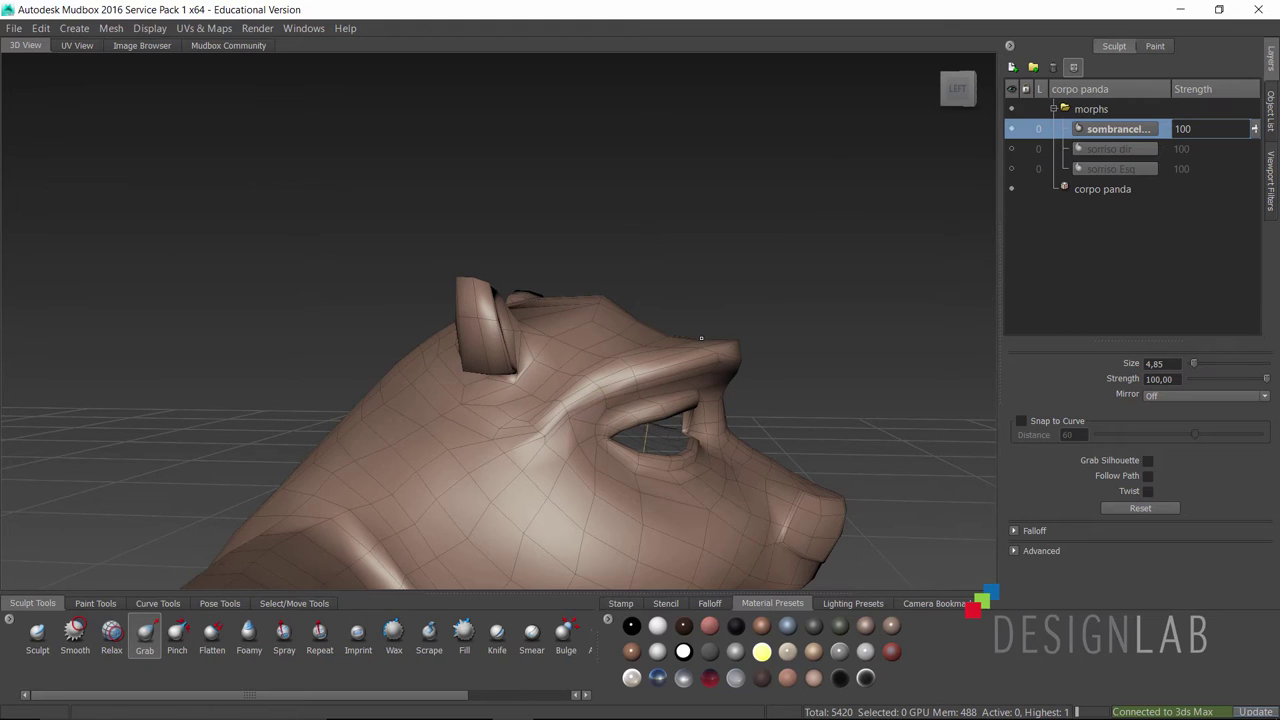
{"action": "left_click_drag", "start_coordinate": [698, 342], "coordinate": [701, 350]}
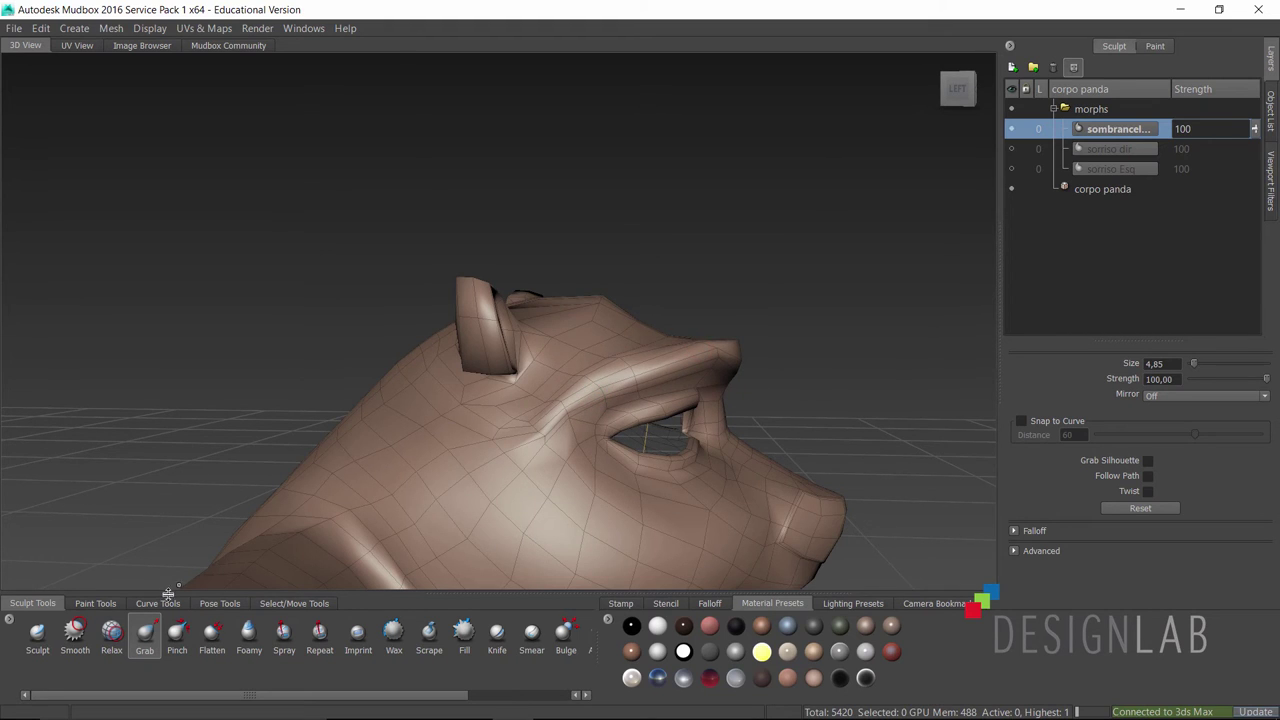
- Set the Foamy brush to strength 5.60 and orbit around the head to inspect the brows
{"action": "left_click", "coordinate": [249, 648]}
{"action": "mouse_move", "coordinate": [457, 486]}
{"action": "left_mouse_down", "text": "alt"}
{"action": "mouse_move", "coordinate": [600, 387]}
{"action": "mouse_move", "coordinate": [415, 492]}
{"action": "mouse_move", "coordinate": [531, 434]}
{"action": "mouse_move", "coordinate": [506, 421]}
{"action": "mouse_move", "coordinate": [505, 371]}
{"action": "mouse_move", "coordinate": [590, 349]}
{"action": "left_mouse_up", "text": "alt"}
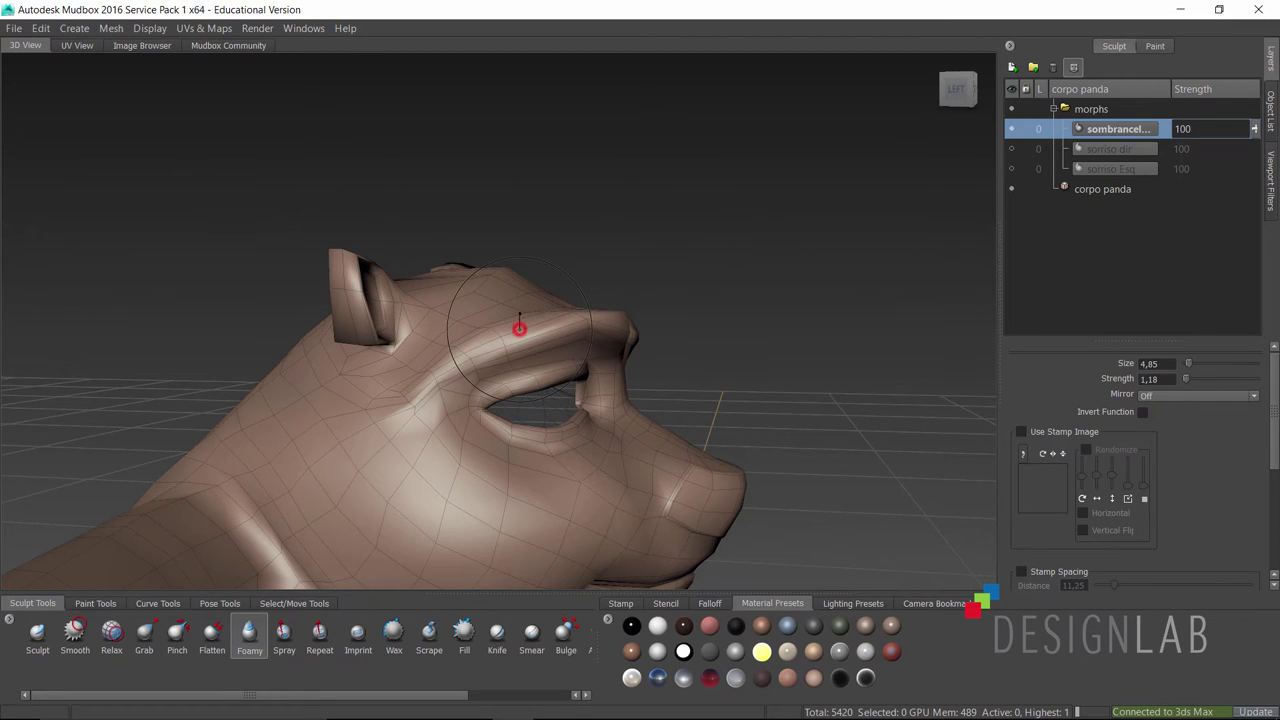
{"action": "mouse_move", "coordinate": [519, 330]}
{"action": "left_mouse_down"}
{"action": "mouse_move", "coordinate": [519, 300]}
{"action": "mouse_move", "coordinate": [447, 463]}
{"action": "left_mouse_up"}
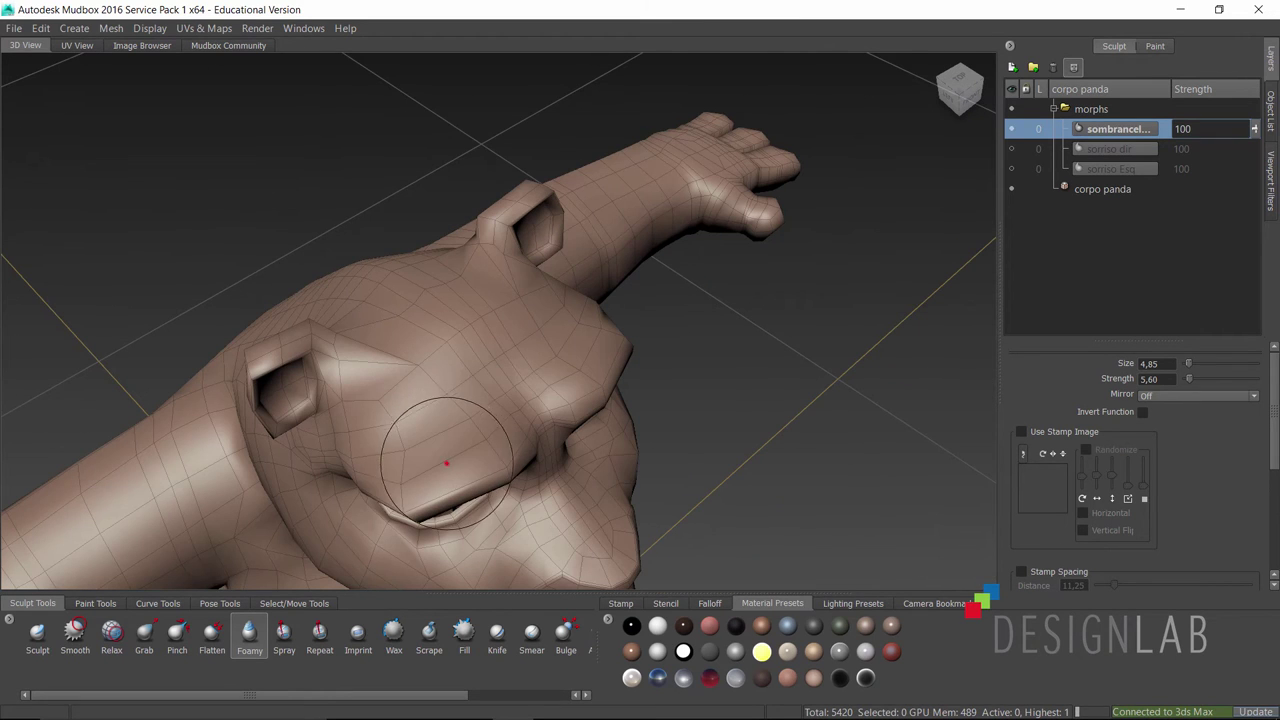
{"action": "mouse_move", "coordinate": [423, 463]}
{"action": "left_mouse_down", "text": "alt"}
{"action": "mouse_move", "coordinate": [496, 407]}
{"action": "mouse_move", "coordinate": [333, 332]}
{"action": "mouse_move", "coordinate": [341, 325]}
{"action": "left_mouse_up", "text": "alt"}
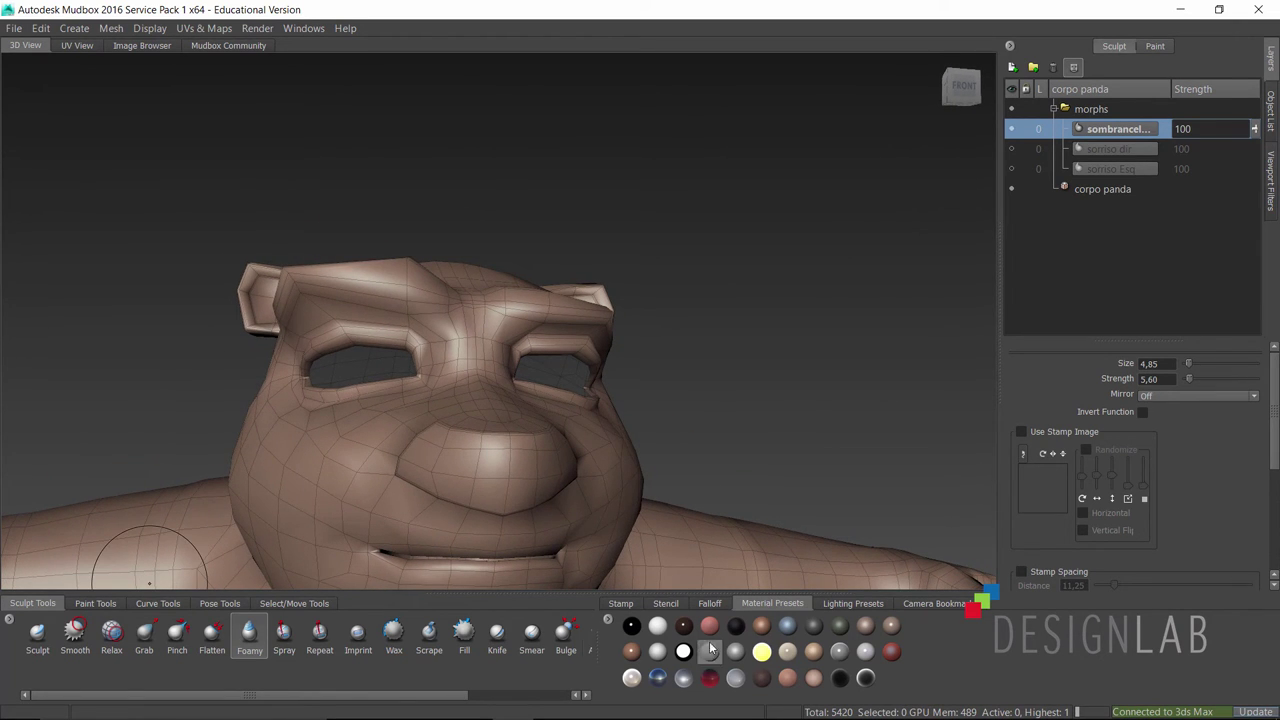
{"action": "left_click_drag", "start_coordinate": [356, 690], "coordinate": [457, 690]}
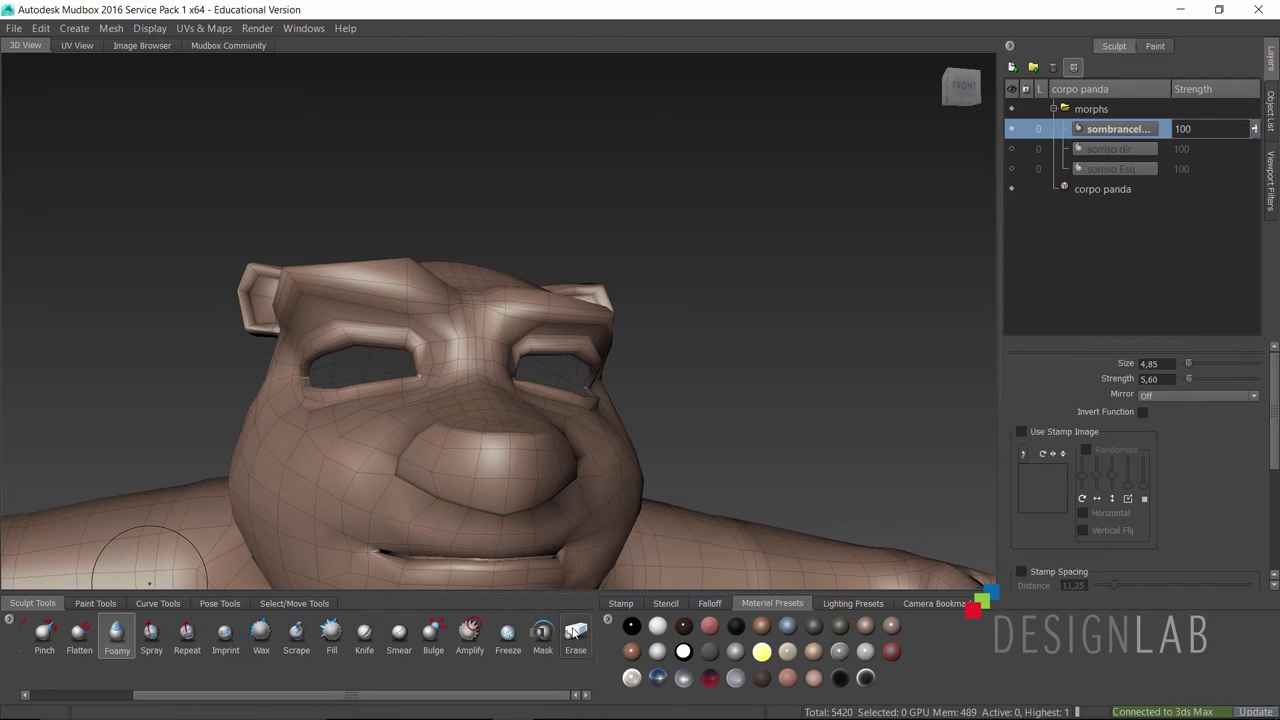
- Switch to the Erase brush and lower its strength to 17.90
{"action": "left_click", "coordinate": [576, 634]}
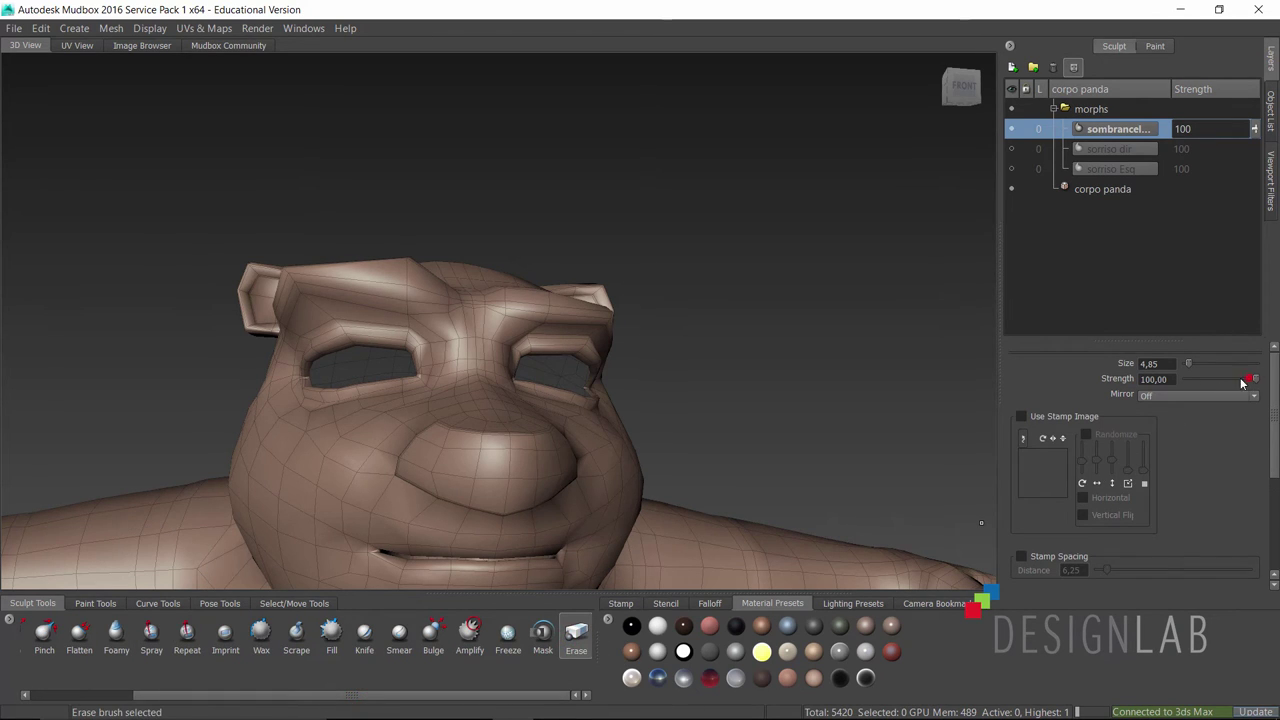
{"action": "left_click_drag", "start_coordinate": [1202, 381], "coordinate": [1197, 380]}
{"action": "mouse_move", "coordinate": [397, 330]}
{"action": "left_mouse_down", "text": "alt"}
{"action": "mouse_move", "coordinate": [397, 367]}
{"action": "mouse_move", "coordinate": [374, 366]}
{"action": "mouse_move", "coordinate": [425, 352]}
{"action": "mouse_move", "coordinate": [428, 370]}
{"action": "left_mouse_up", "text": "alt"}
- Toggle the sombrancelha layer on and off to compare, then show it again from the front
{"action": "left_click", "coordinate": [1010, 130]}
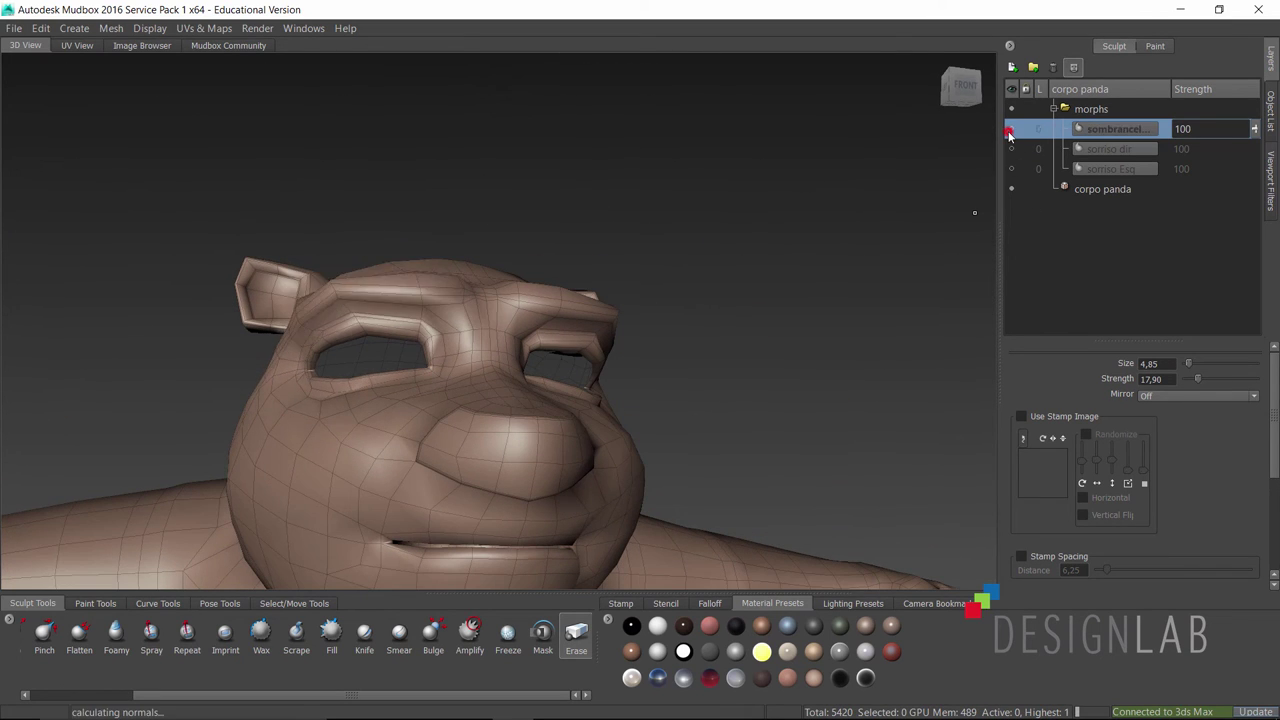
{"action": "left_click", "coordinate": [1010, 130]}
{"action": "left_click", "coordinate": [1010, 130]}
{"action": "left_click", "coordinate": [1010, 130]}
{"action": "left_click", "coordinate": [1010, 130]}
{"action": "left_click", "coordinate": [1010, 130]}
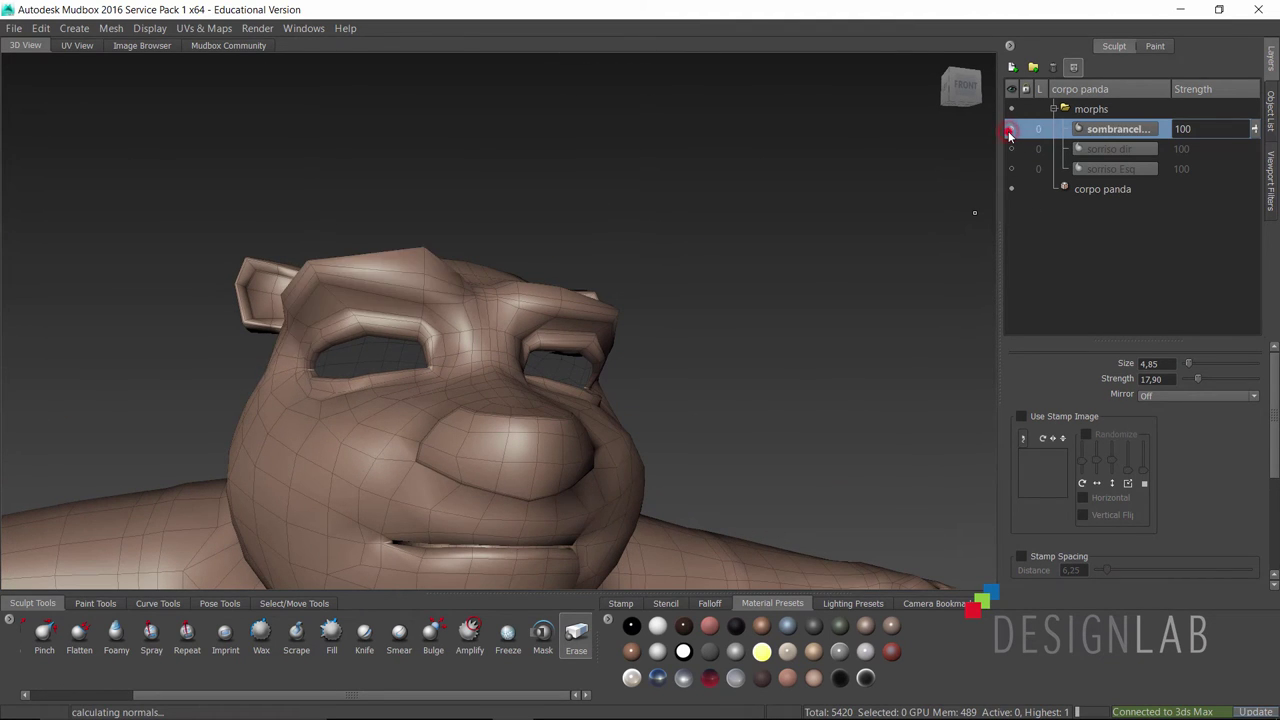
{"action": "left_click", "coordinate": [1010, 130]}
{"action": "left_click_drag", "start_coordinate": [647, 276], "coordinate": [580, 322], "text": "alt"}
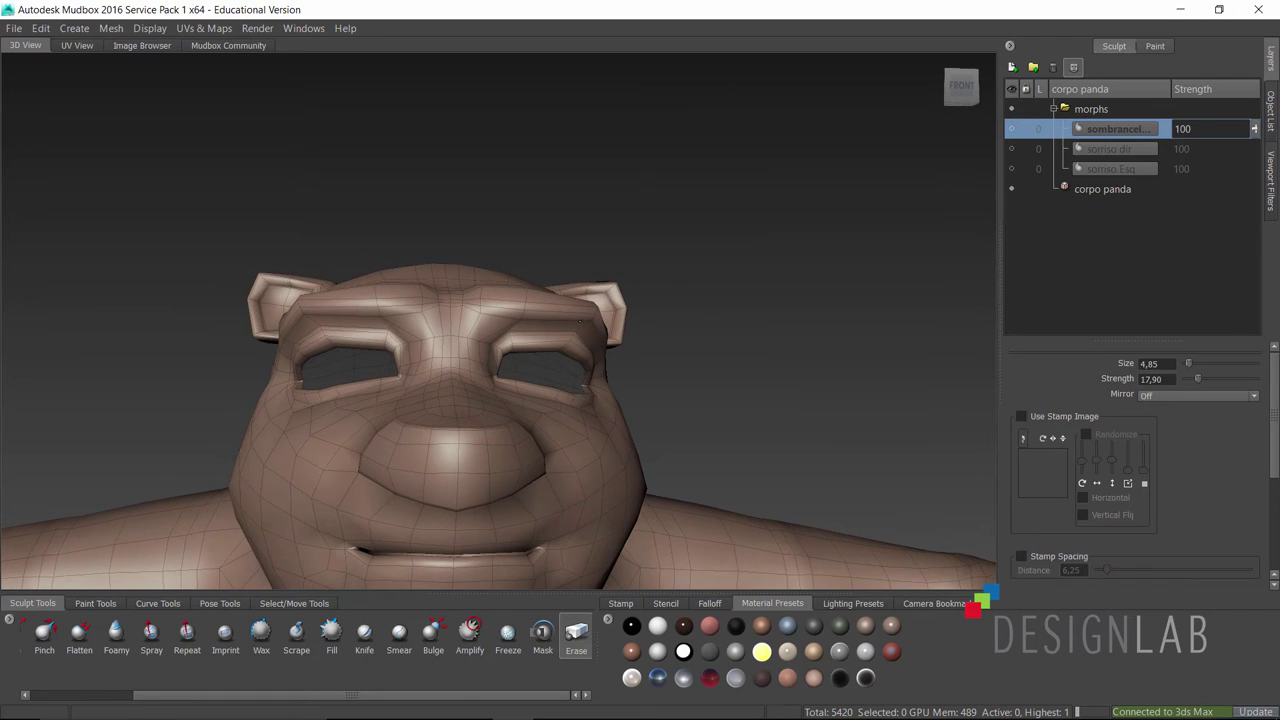
{"action": "left_click", "coordinate": [1012, 131]}
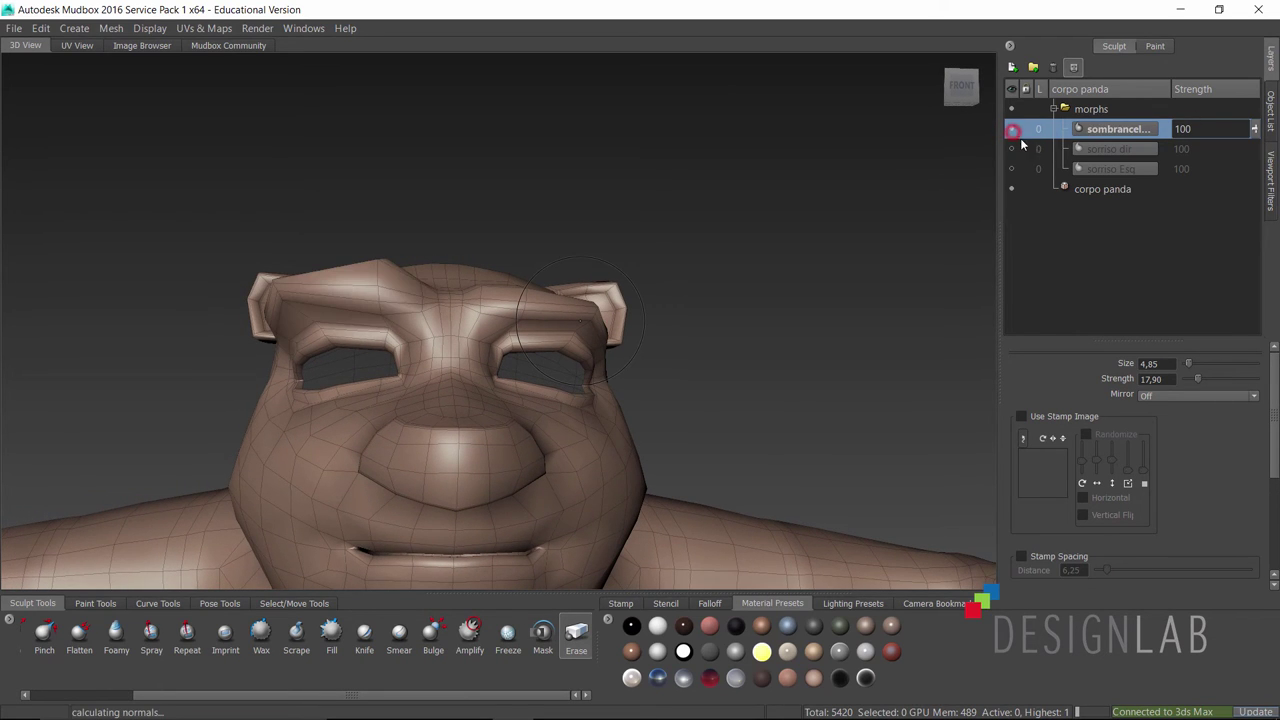
- Duplicate the sombrancelha layer and name the copy sombrancelha
{"action": "right_click", "coordinate": [1108, 130]}
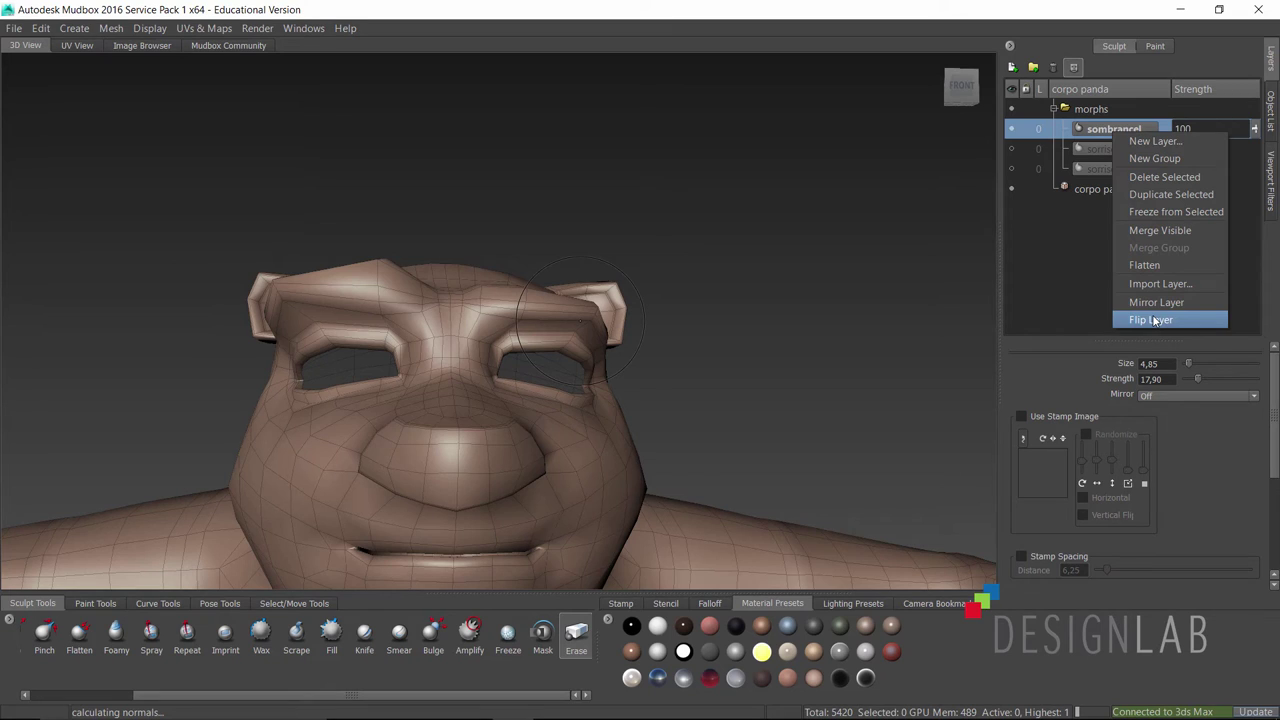
{"action": "left_click", "coordinate": [1165, 195]}
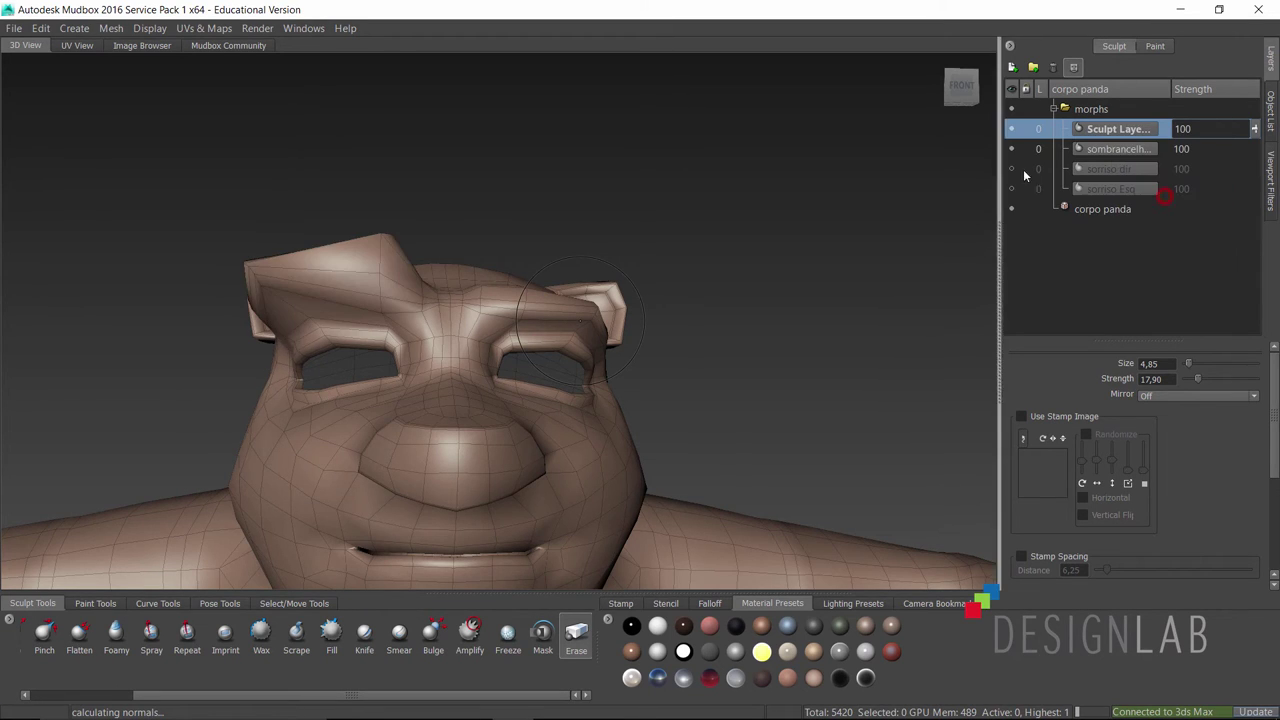
{"action": "double_click", "coordinate": [1131, 134]}
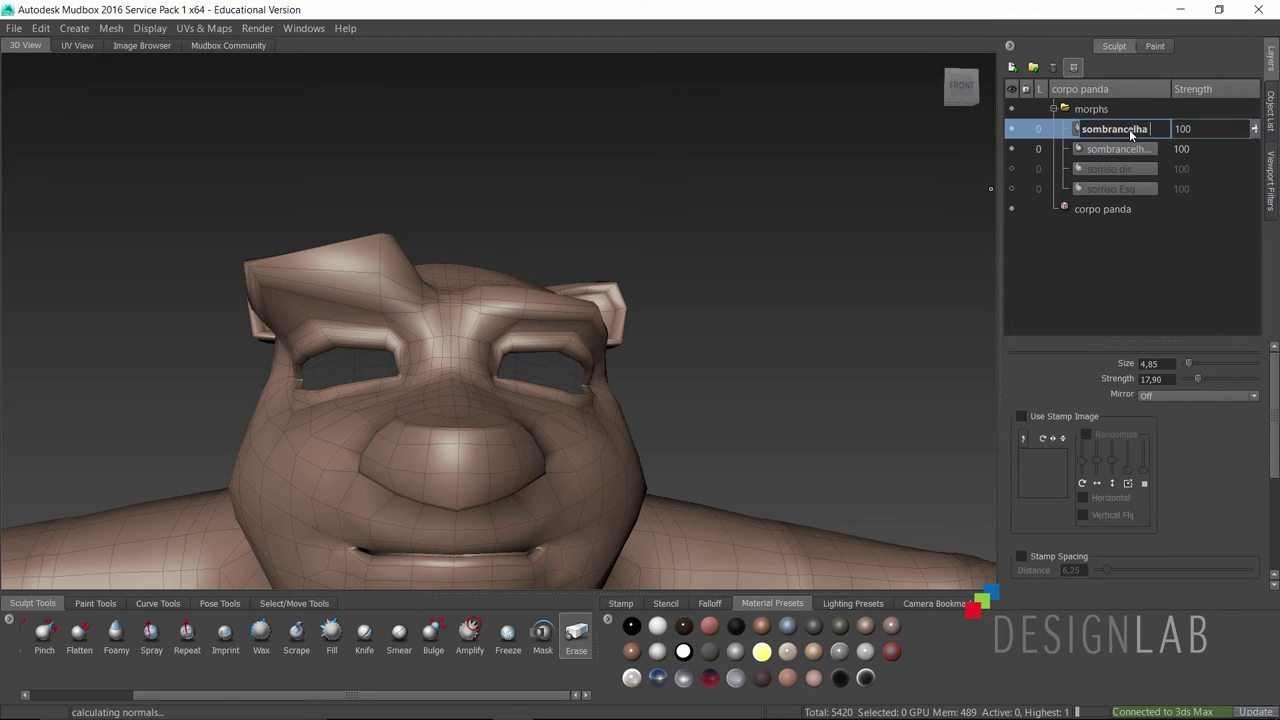
{"action": "key", "text": "Return"}
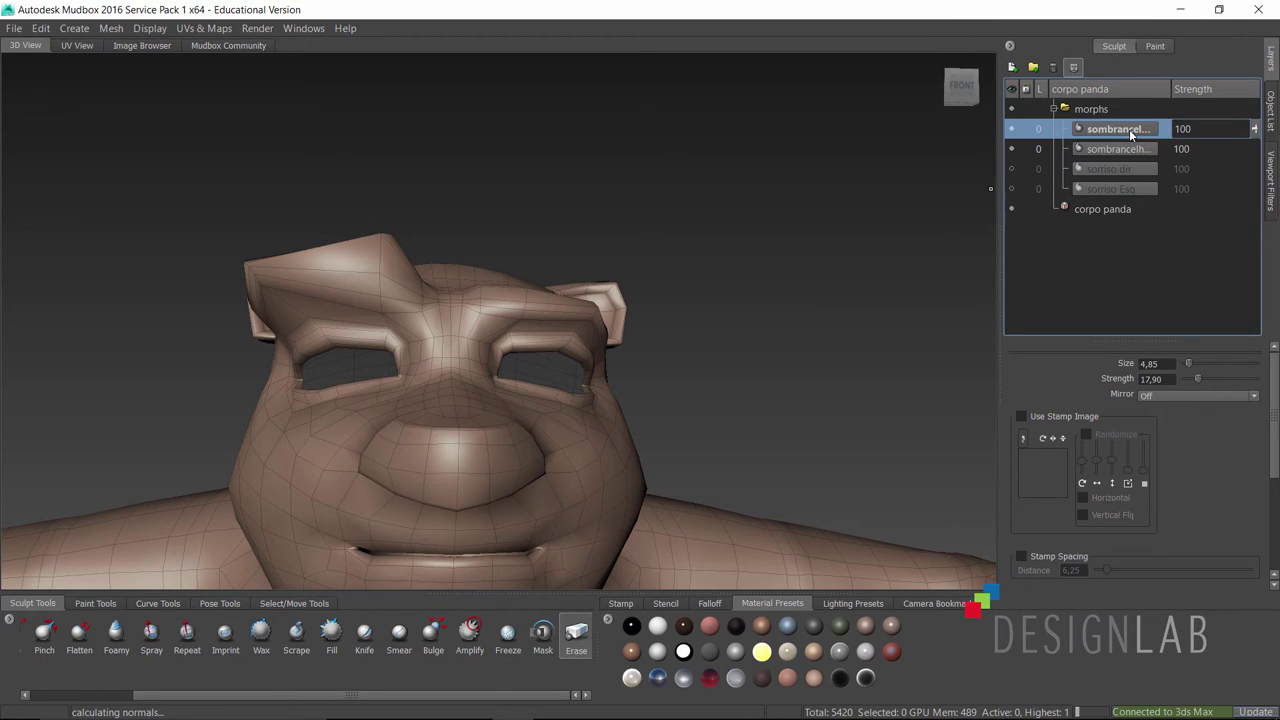
- Flip the copied eyebrow to the other side and hide the first eyebrow layer
{"action": "right_click", "coordinate": [1129, 129]}
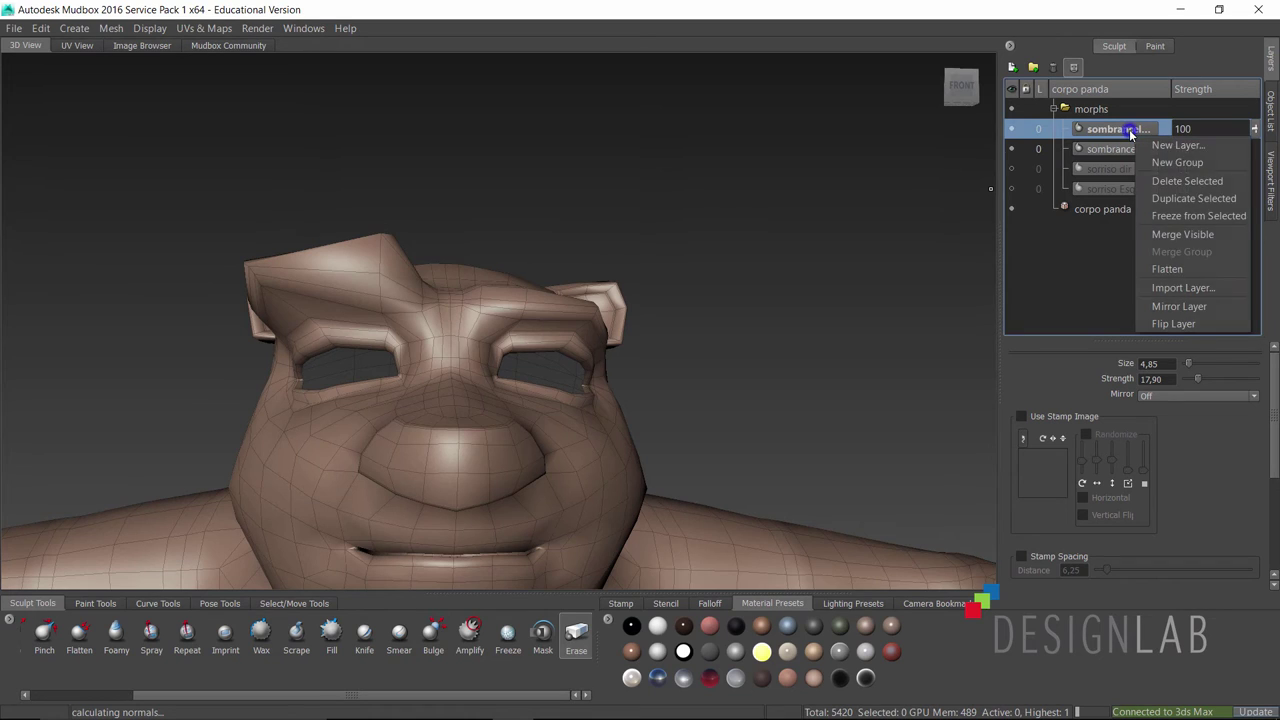
{"action": "left_click", "coordinate": [1194, 323]}
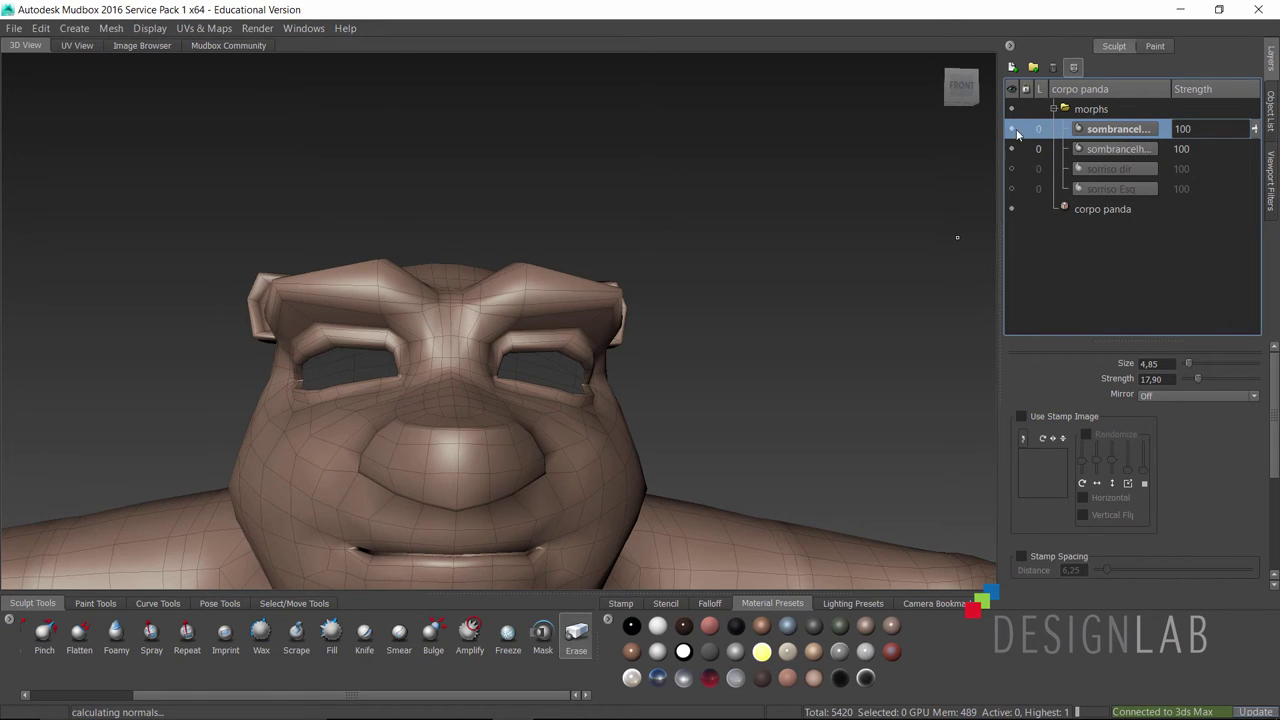
{"action": "left_click", "coordinate": [1011, 129]}
{"action": "left_click", "coordinate": [1011, 149]}
- Show the sorriso dir and sorriso Esq smiles and add a new sculpt layer above sorriso dir
{"action": "mouse_move", "coordinate": [470, 320]}
{"action": "left_mouse_down", "text": "alt"}
{"action": "mouse_move", "coordinate": [560, 322]}
{"action": "mouse_move", "coordinate": [1008, 204]}
{"action": "left_mouse_up", "text": "alt"}
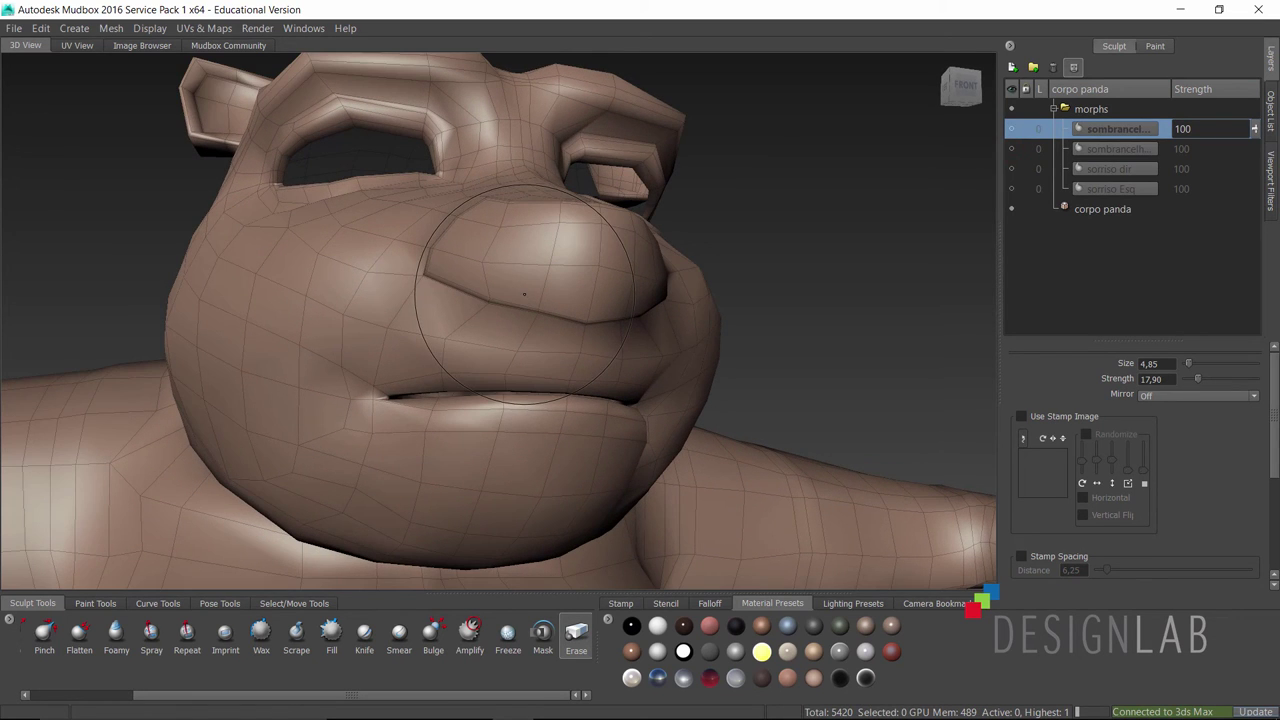
{"action": "left_click", "coordinate": [1011, 169]}
{"action": "left_click", "coordinate": [1011, 189]}
{"action": "mouse_move", "coordinate": [586, 310]}
{"action": "left_mouse_down", "text": "alt"}
{"action": "mouse_move", "coordinate": [533, 380]}
{"action": "mouse_move", "coordinate": [588, 388]}
{"action": "left_mouse_up", "text": "alt"}
{"action": "left_click", "coordinate": [1102, 172]}
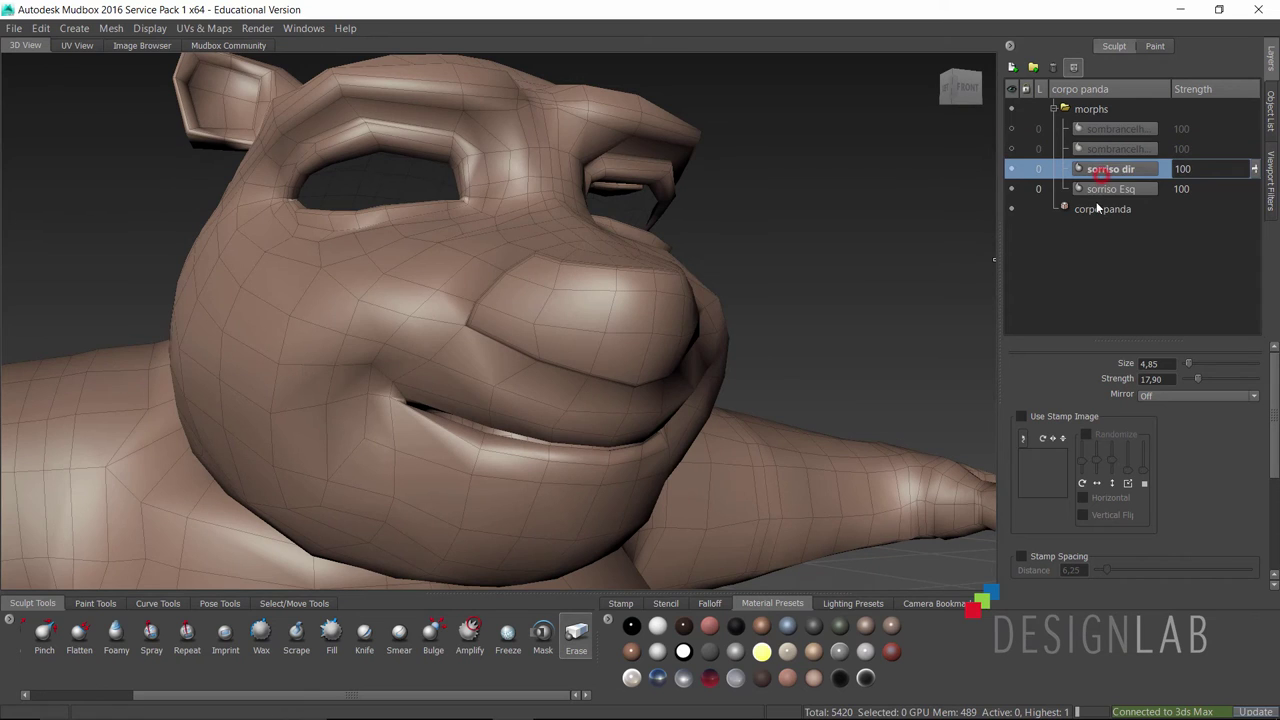
{"action": "left_click", "coordinate": [1013, 69]}
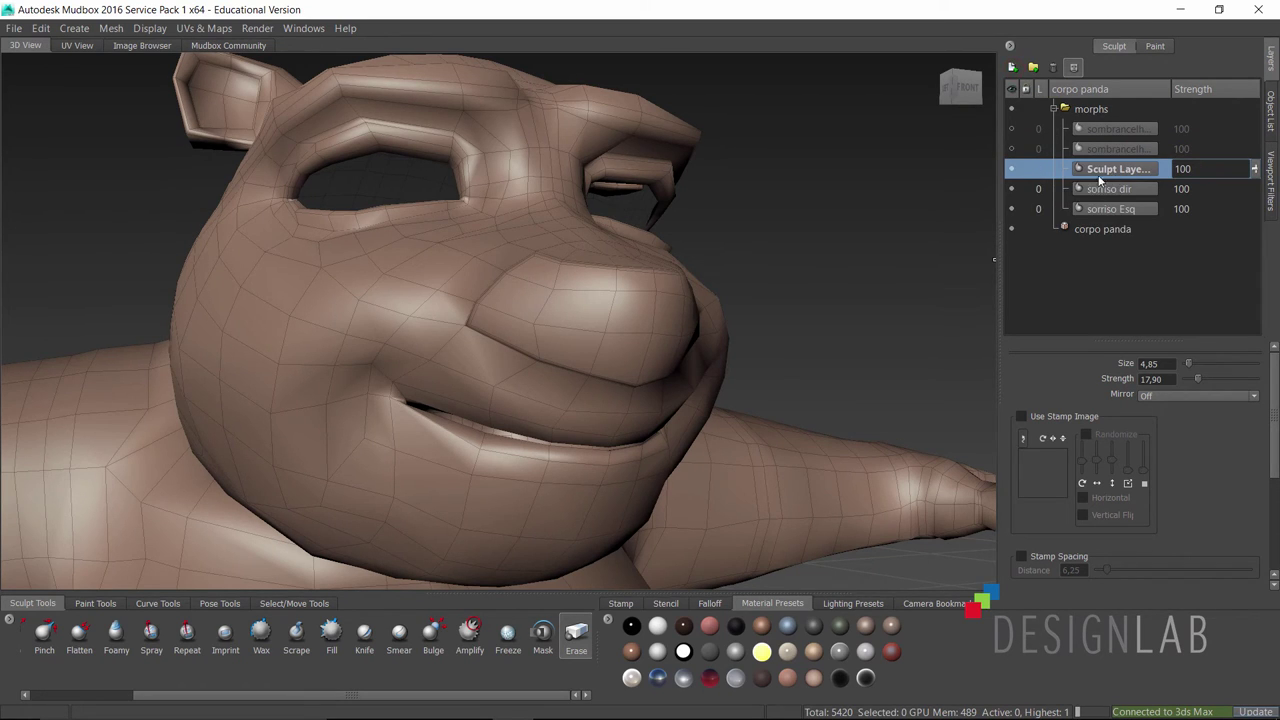
{"action": "mouse_move", "coordinate": [300, 450]}
{"action": "left_mouse_down"}
{"action": "mouse_move", "coordinate": [363, 395]}
{"action": "mouse_move", "coordinate": [430, 390]}
{"action": "left_mouse_up"}
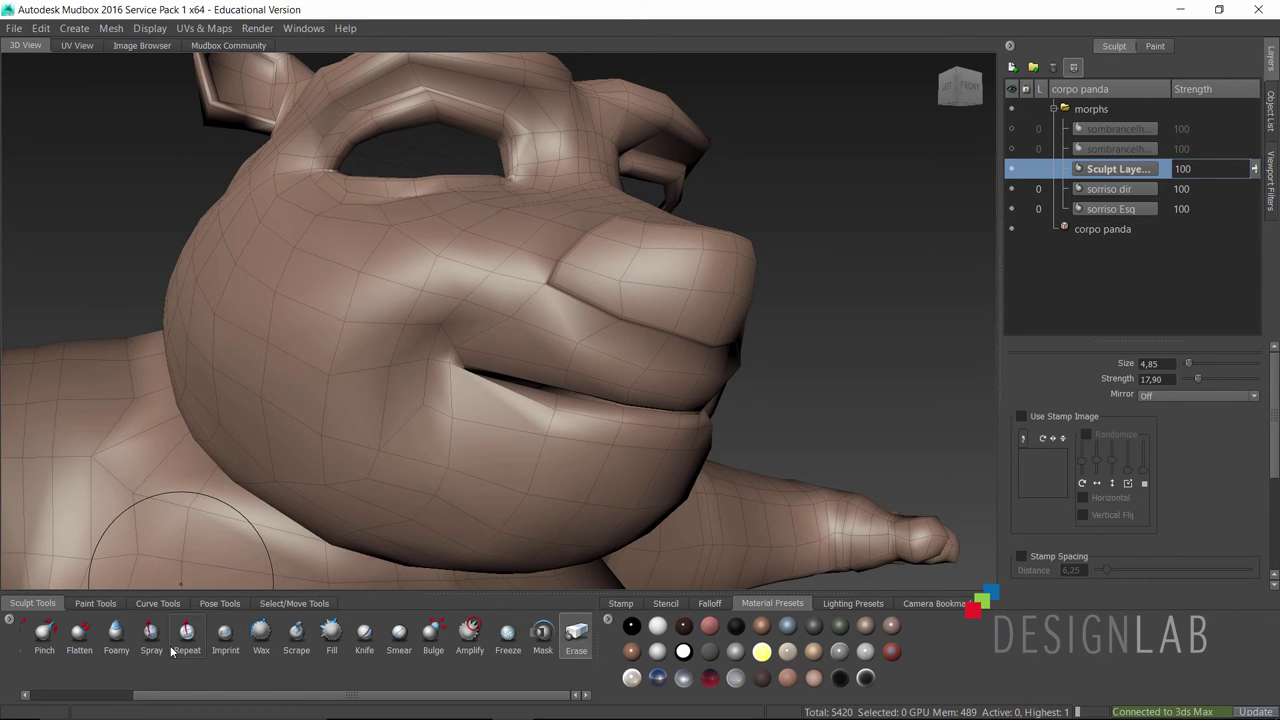
- Deepen the cheek crease at one mouth corner with the Foamy brush, toggling the layer to compare
{"action": "left_click", "coordinate": [118, 636]}
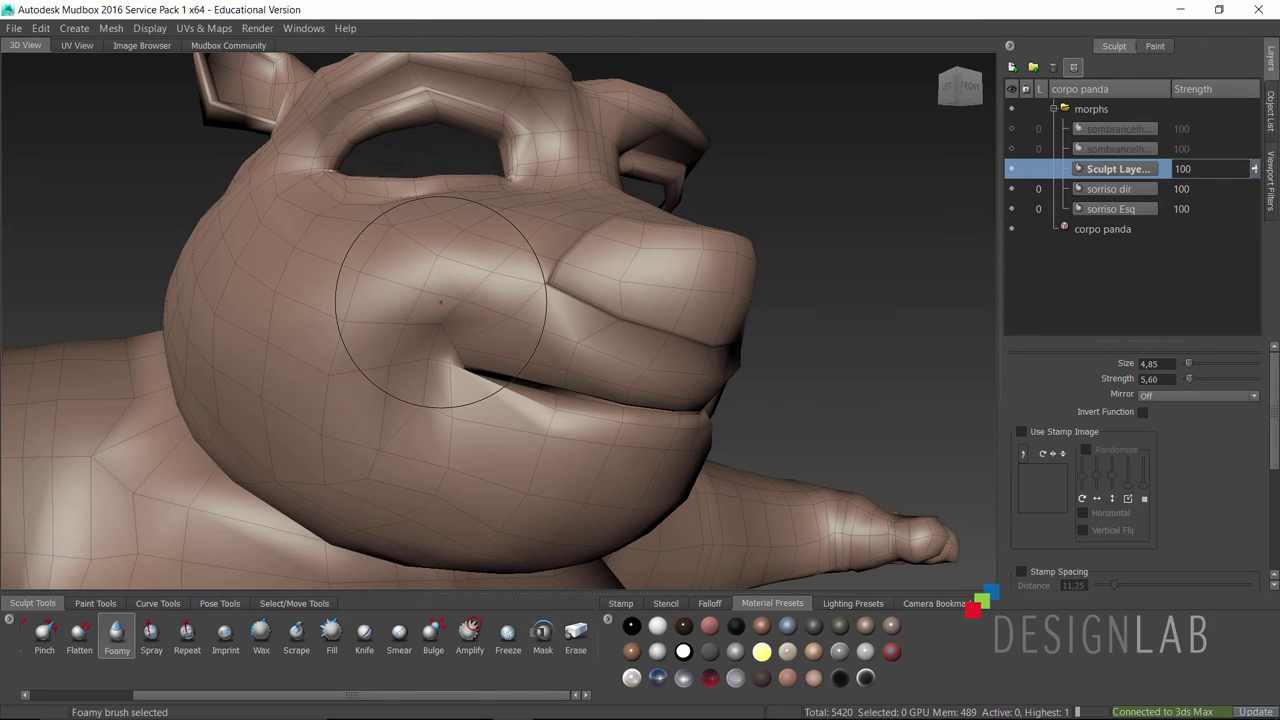
{"action": "mouse_move", "coordinate": [441, 302]}
{"action": "left_mouse_down"}
{"action": "mouse_move", "coordinate": [418, 270]}
{"action": "mouse_move", "coordinate": [255, 290]}
{"action": "left_mouse_up"}
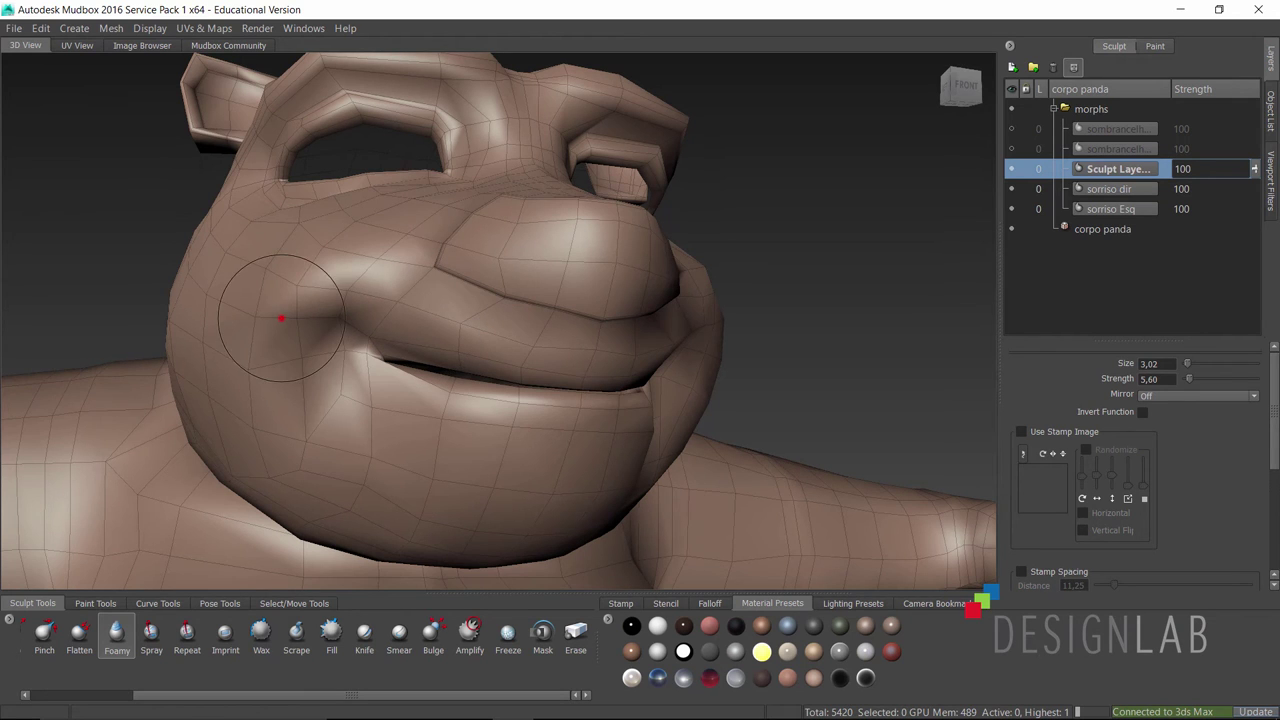
{"action": "left_click_drag", "start_coordinate": [371, 271], "coordinate": [306, 277], "text": "alt"}
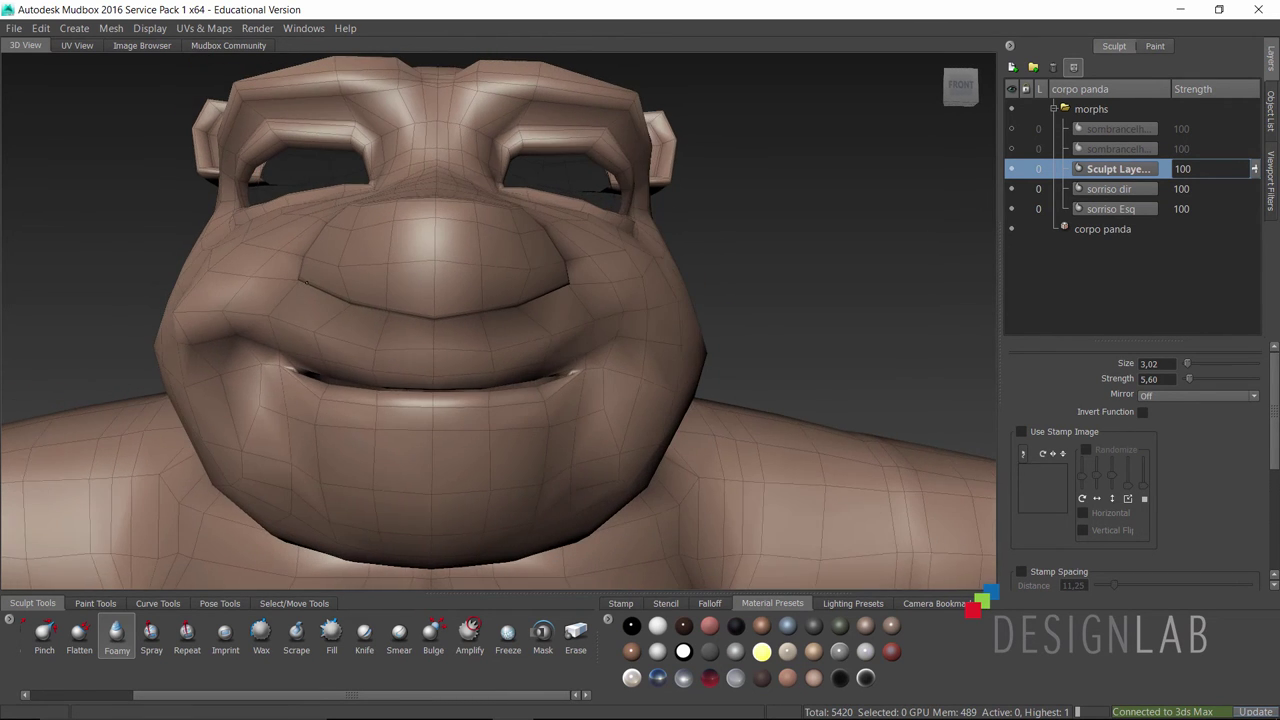
{"action": "left_click_drag", "start_coordinate": [221, 267], "coordinate": [277, 271], "text": "alt"}
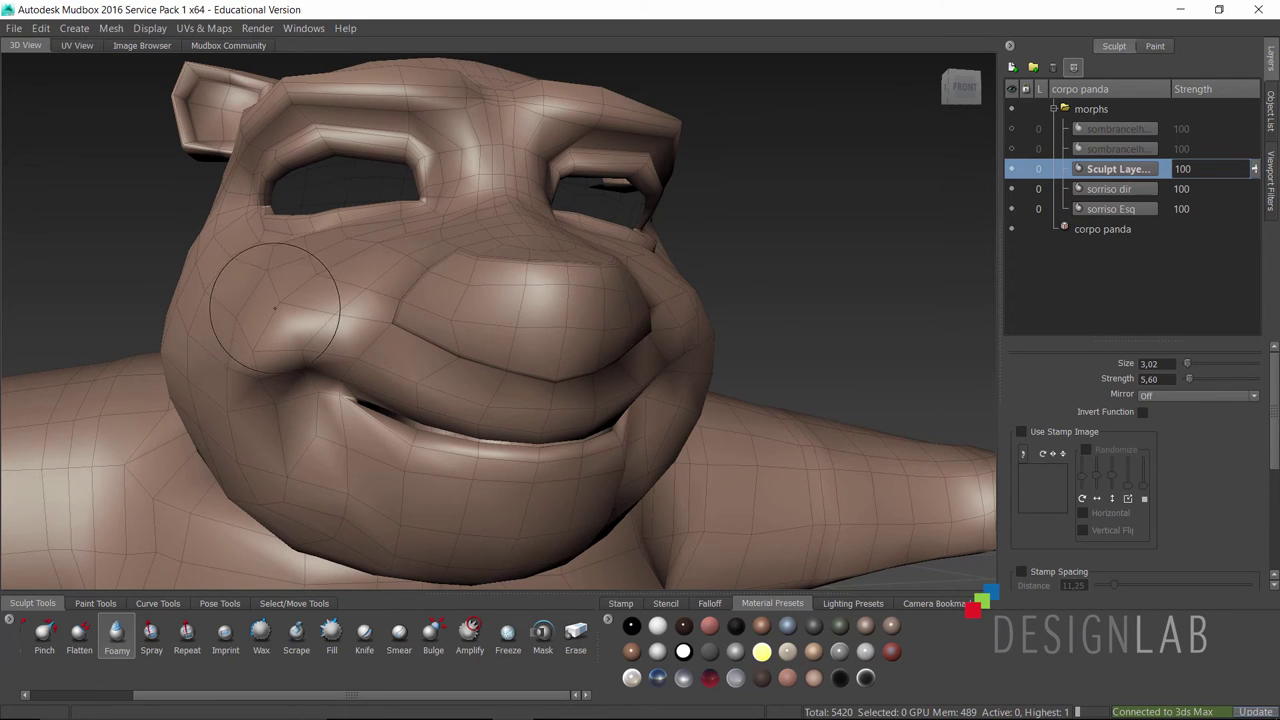
{"action": "mouse_move", "coordinate": [257, 320]}
{"action": "left_mouse_down"}
{"action": "mouse_move", "coordinate": [289, 306]}
{"action": "mouse_move", "coordinate": [264, 321]}
{"action": "mouse_move", "coordinate": [277, 349]}
{"action": "mouse_move", "coordinate": [524, 309]}
{"action": "mouse_move", "coordinate": [970, 302]}
{"action": "left_mouse_up"}
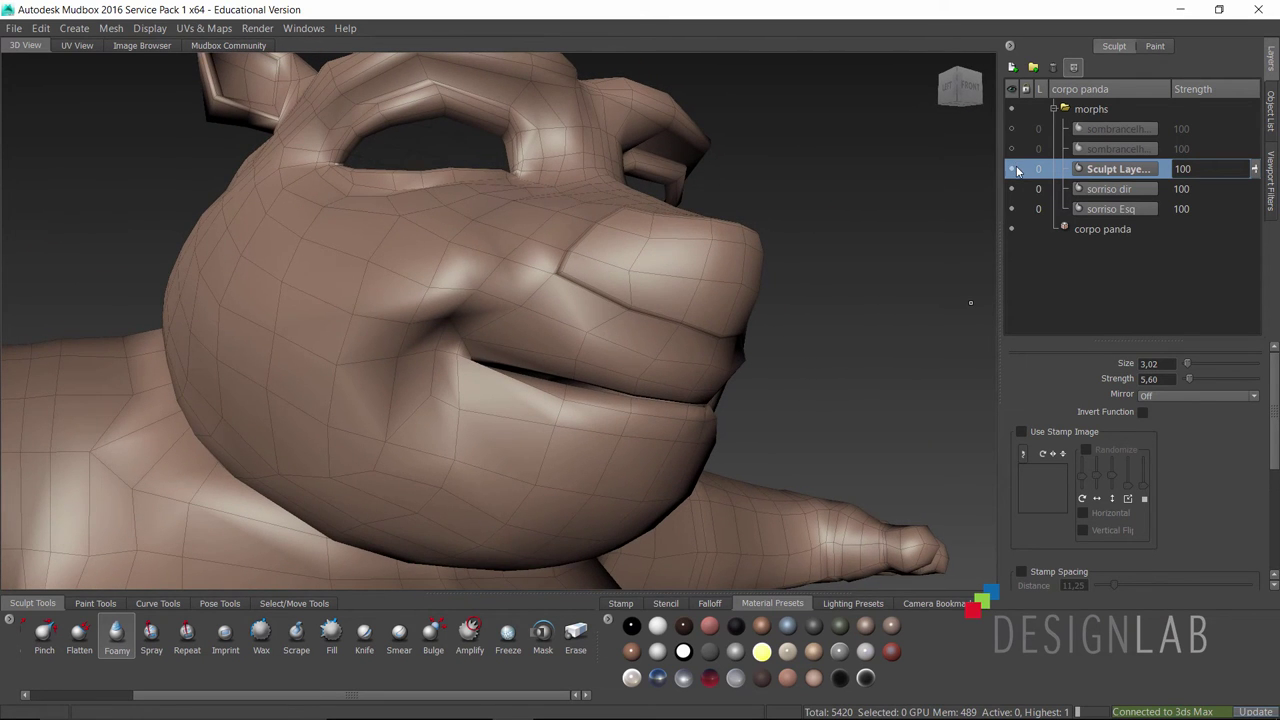
{"action": "left_click", "coordinate": [1012, 169]}
{"action": "left_click_drag", "start_coordinate": [630, 300], "coordinate": [517, 345], "text": "alt"}
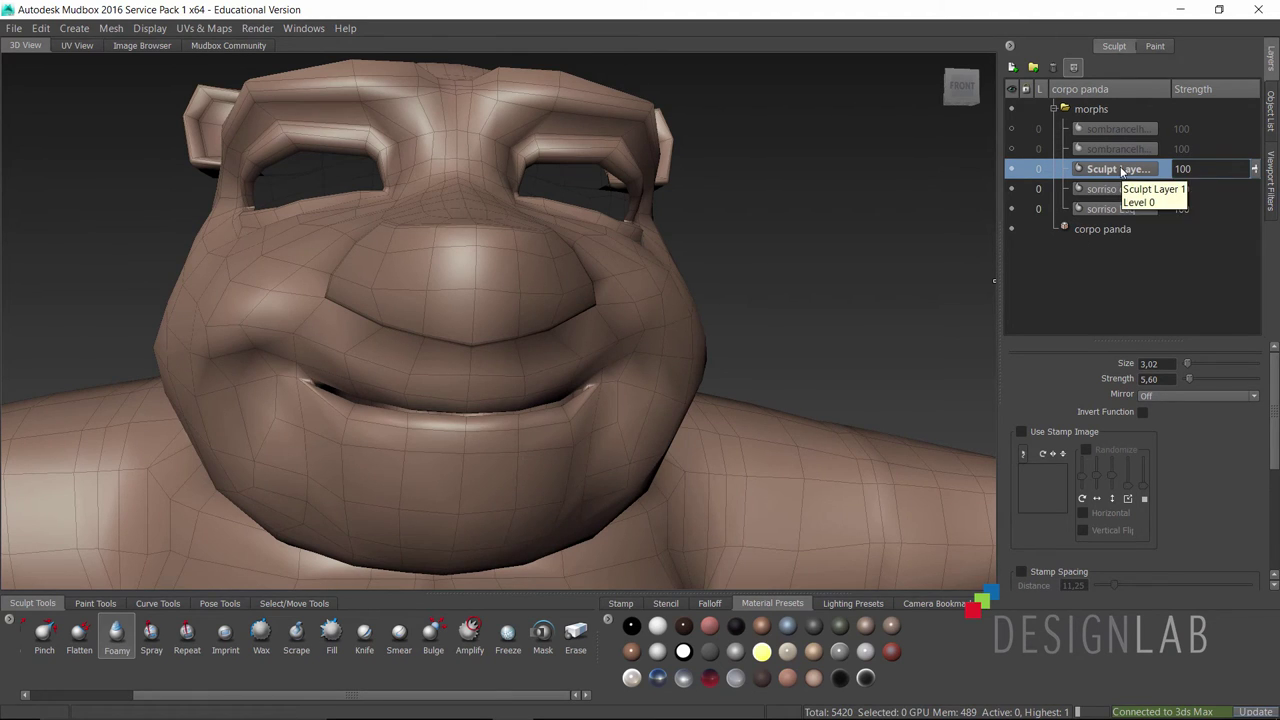
- Duplicate Sculpt Layer 1, move the copy above sorriso Esq, and flip it to the other side
{"action": "right_click", "coordinate": [1136, 173]}
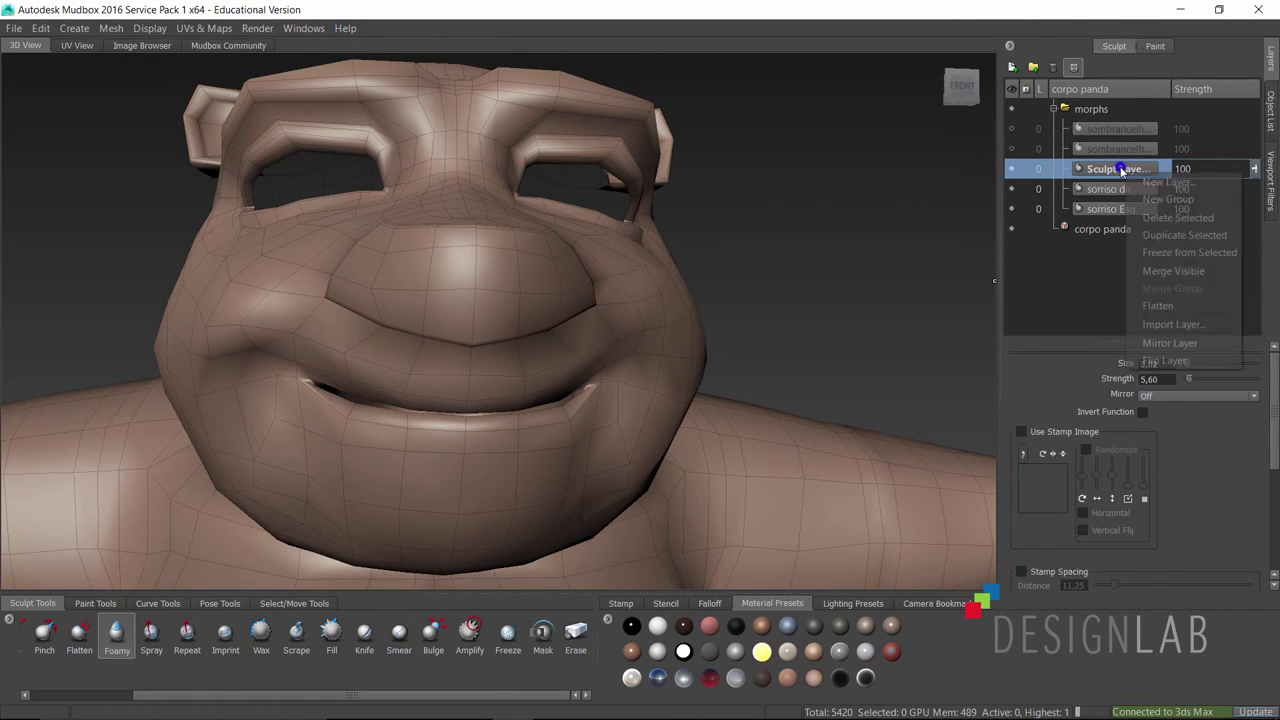
{"action": "left_click", "coordinate": [1180, 234]}
{"action": "left_click_drag", "start_coordinate": [1128, 170], "coordinate": [1123, 218]}
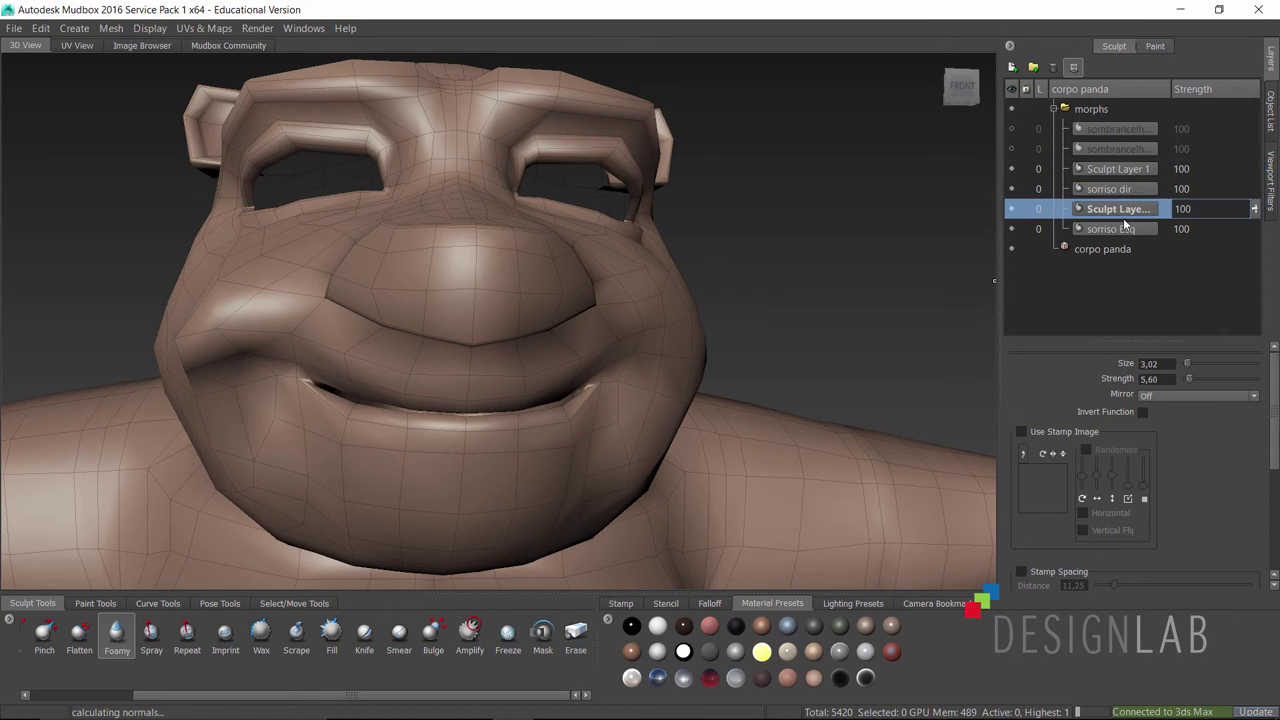
{"action": "right_click", "coordinate": [1108, 208]}
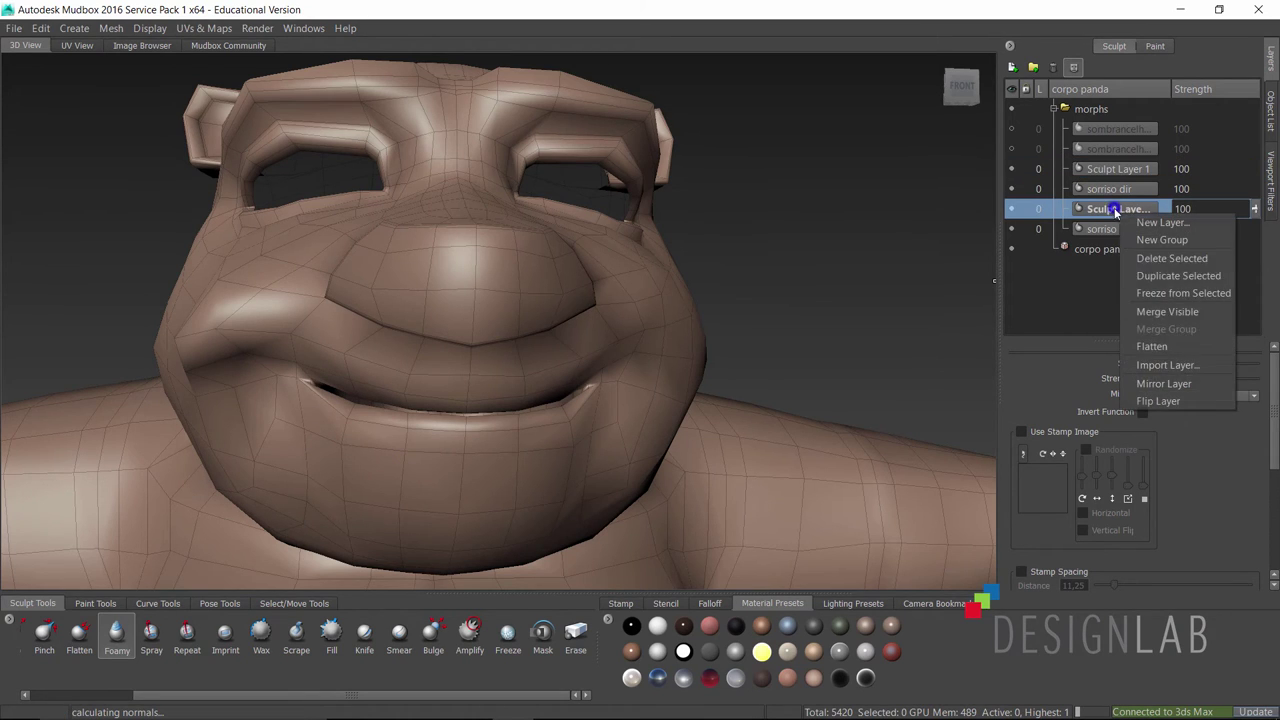
{"action": "left_click", "coordinate": [1166, 401]}
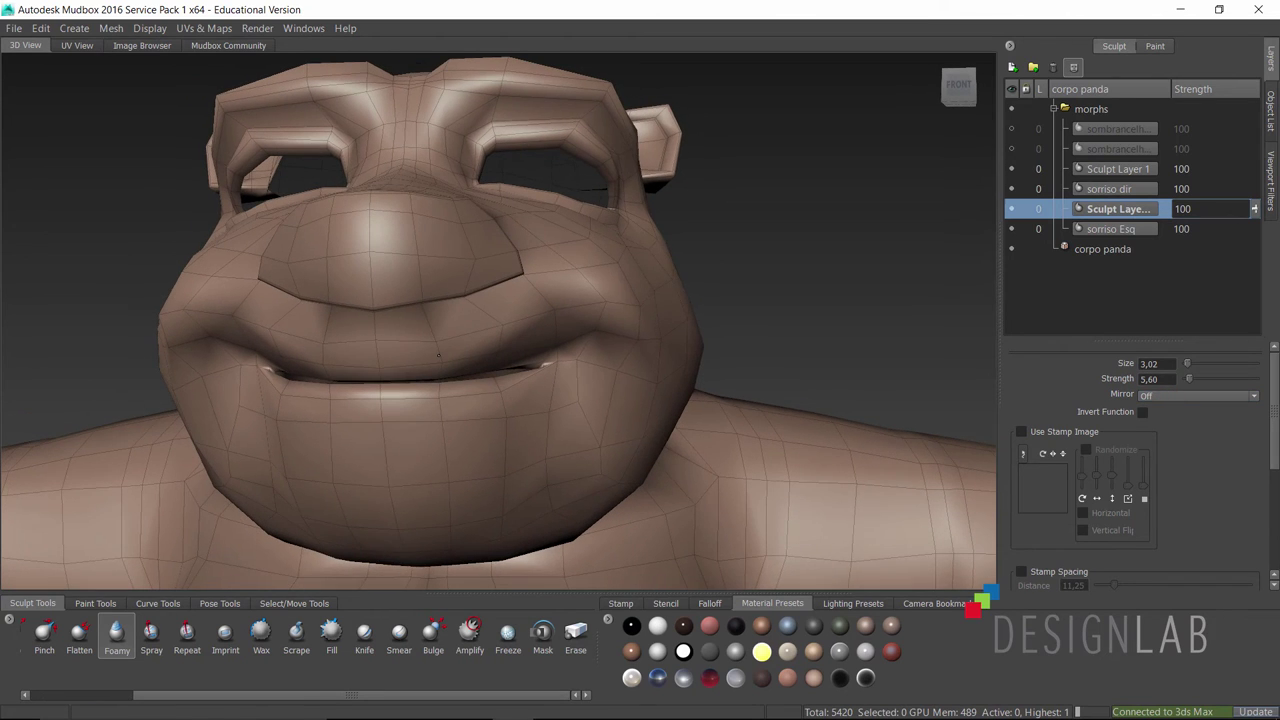
- Hide sorriso dir, show Sculpt Layer 1, and place it next to sorriso Esq to compare smiles
{"action": "left_click", "coordinate": [1013, 209]}
{"action": "left_click", "coordinate": [1011, 228]}
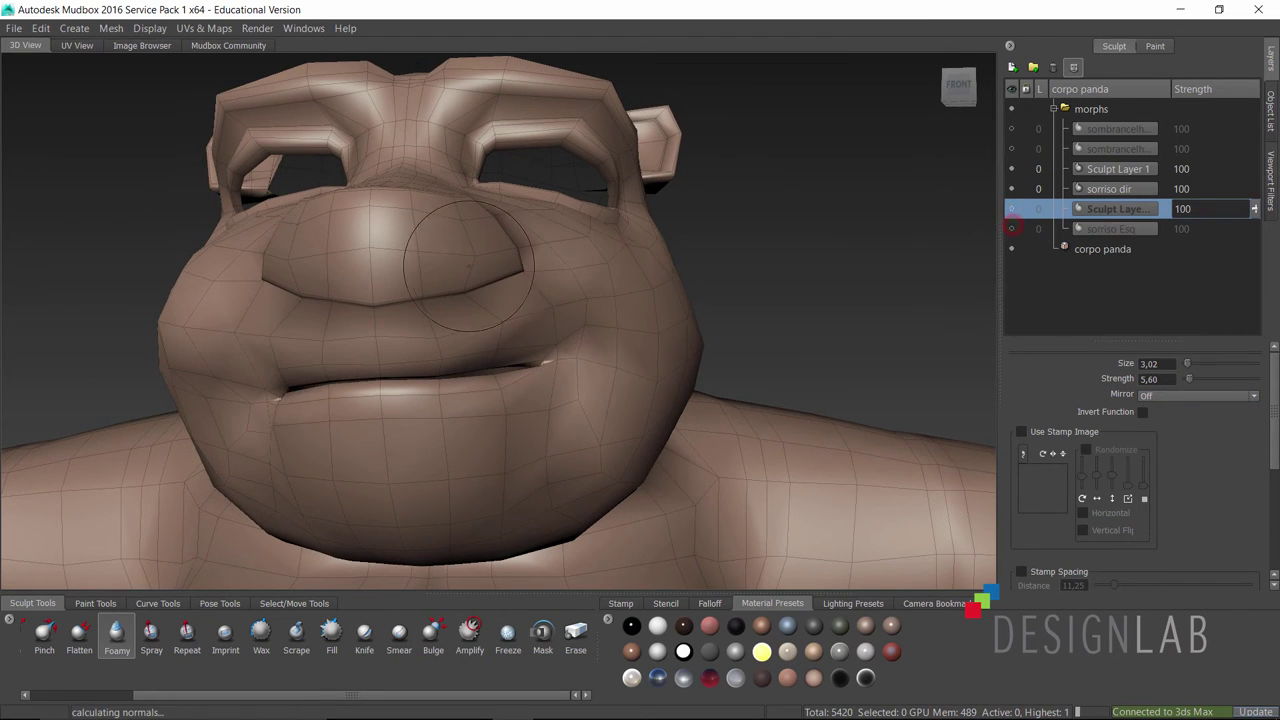
{"action": "left_click", "coordinate": [1090, 187]}
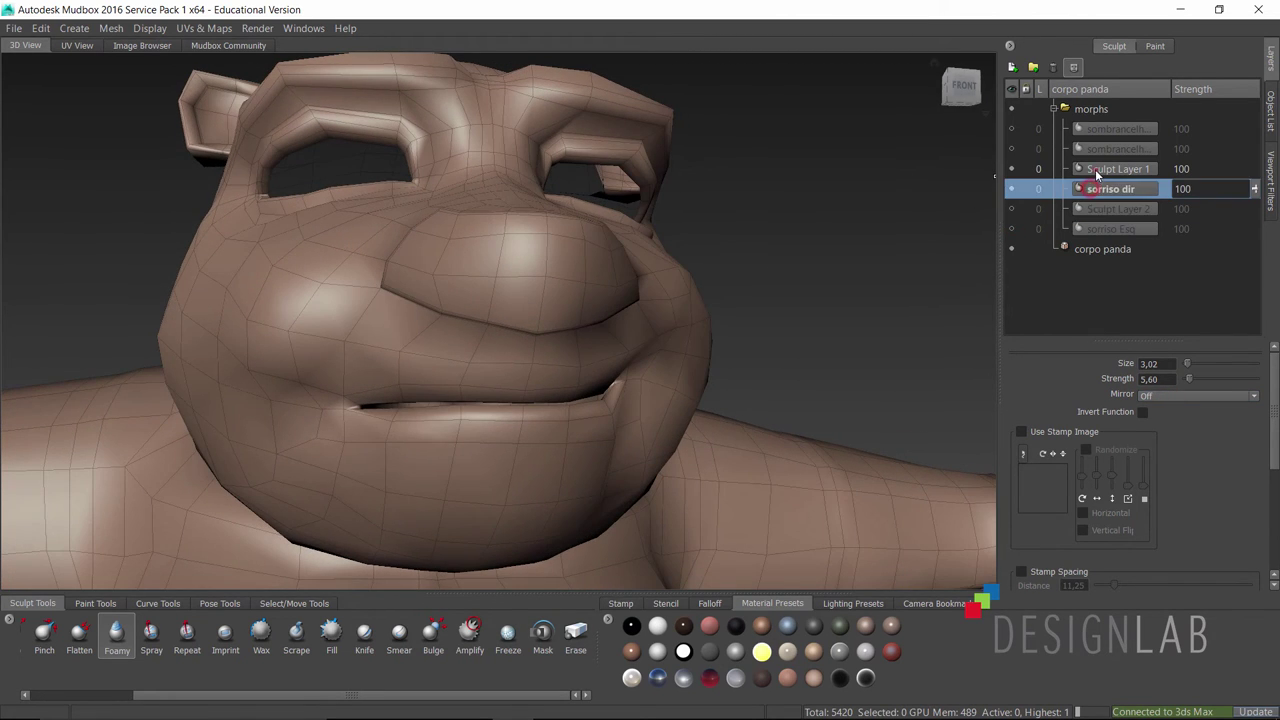
{"action": "left_click", "coordinate": [1095, 169]}
{"action": "left_click", "coordinate": [1013, 170]}
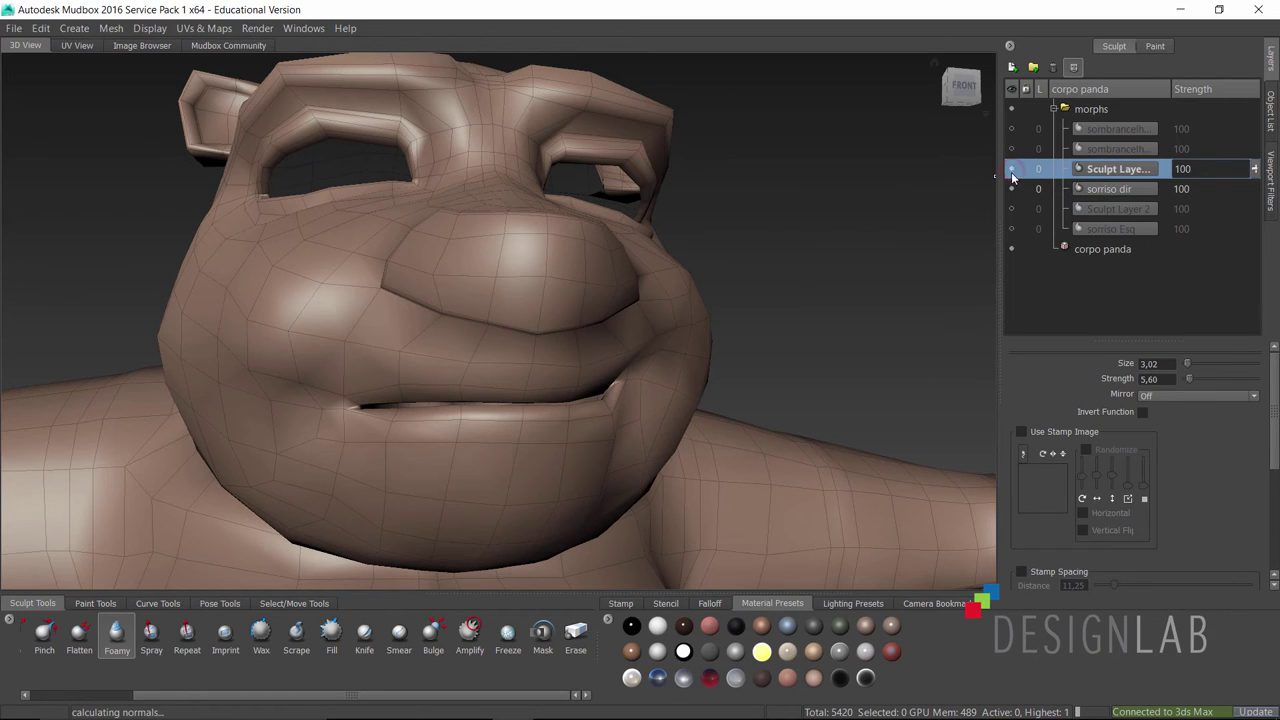
{"action": "left_click", "coordinate": [1011, 189]}
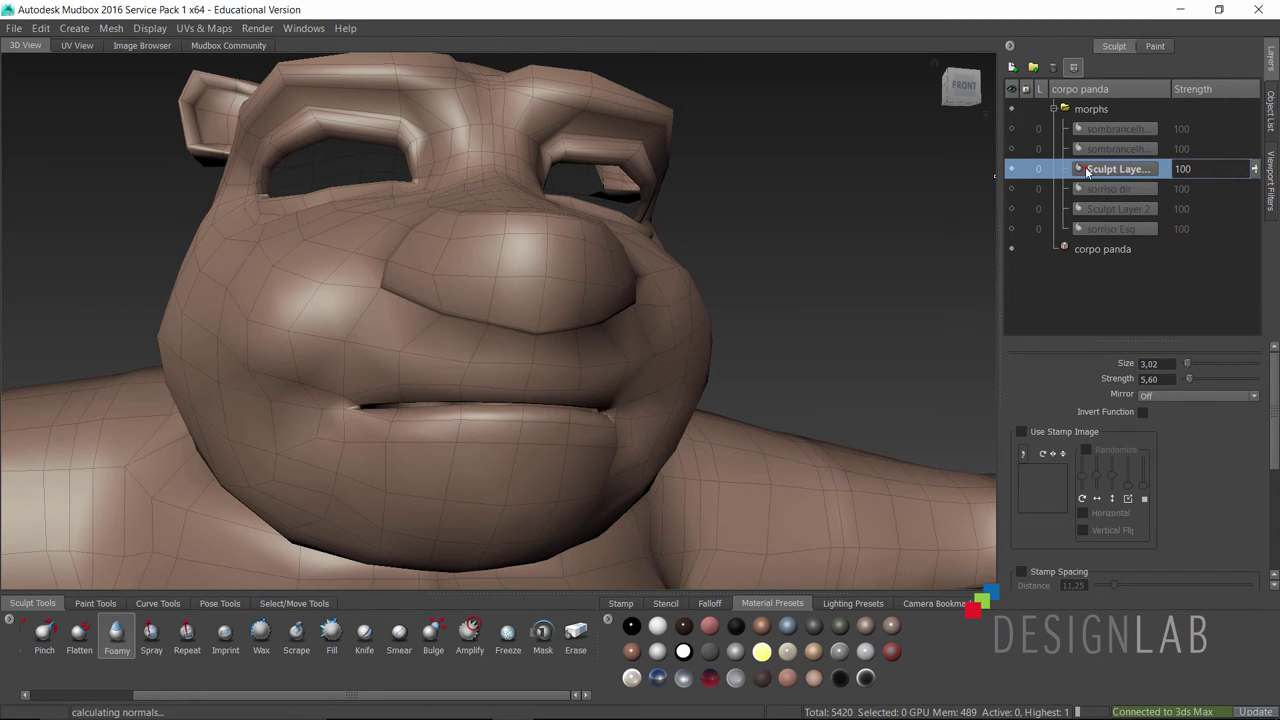
{"action": "mouse_move", "coordinate": [1085, 168]}
{"action": "left_mouse_down"}
{"action": "mouse_move", "coordinate": [1097, 224]}
{"action": "mouse_move", "coordinate": [1010, 234]}
{"action": "left_mouse_up"}
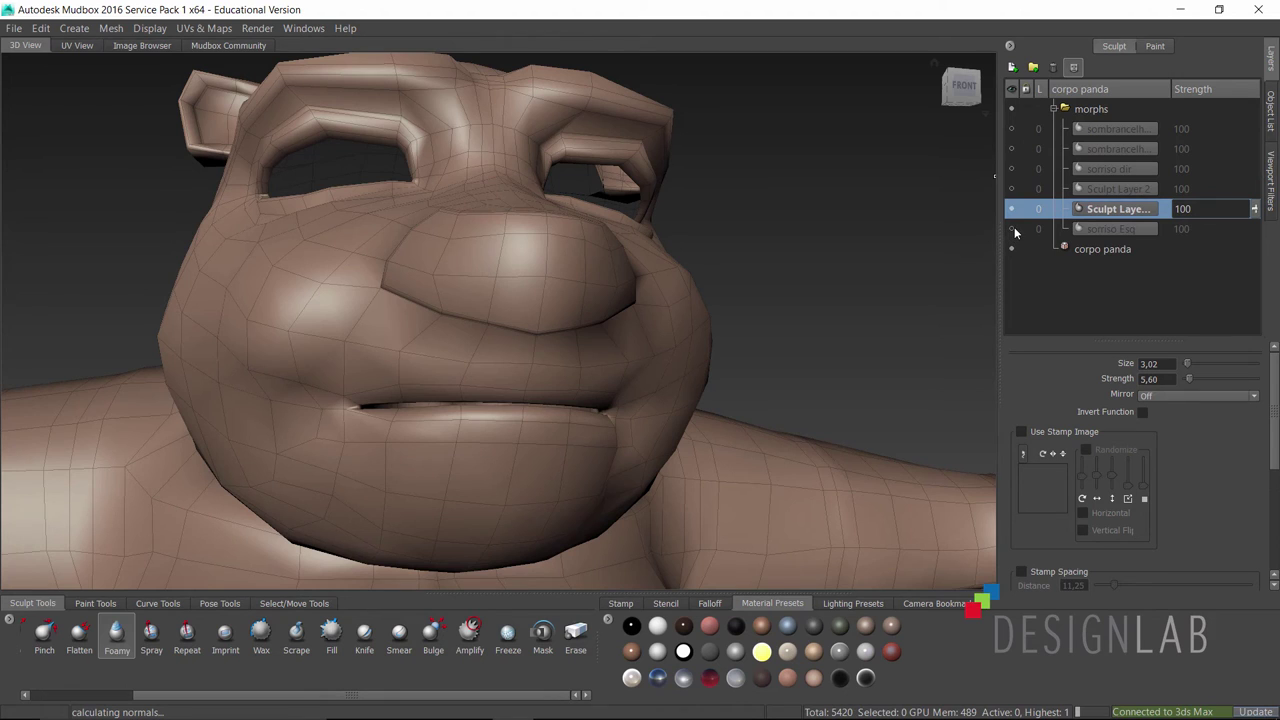
{"action": "left_click", "coordinate": [1012, 229]}
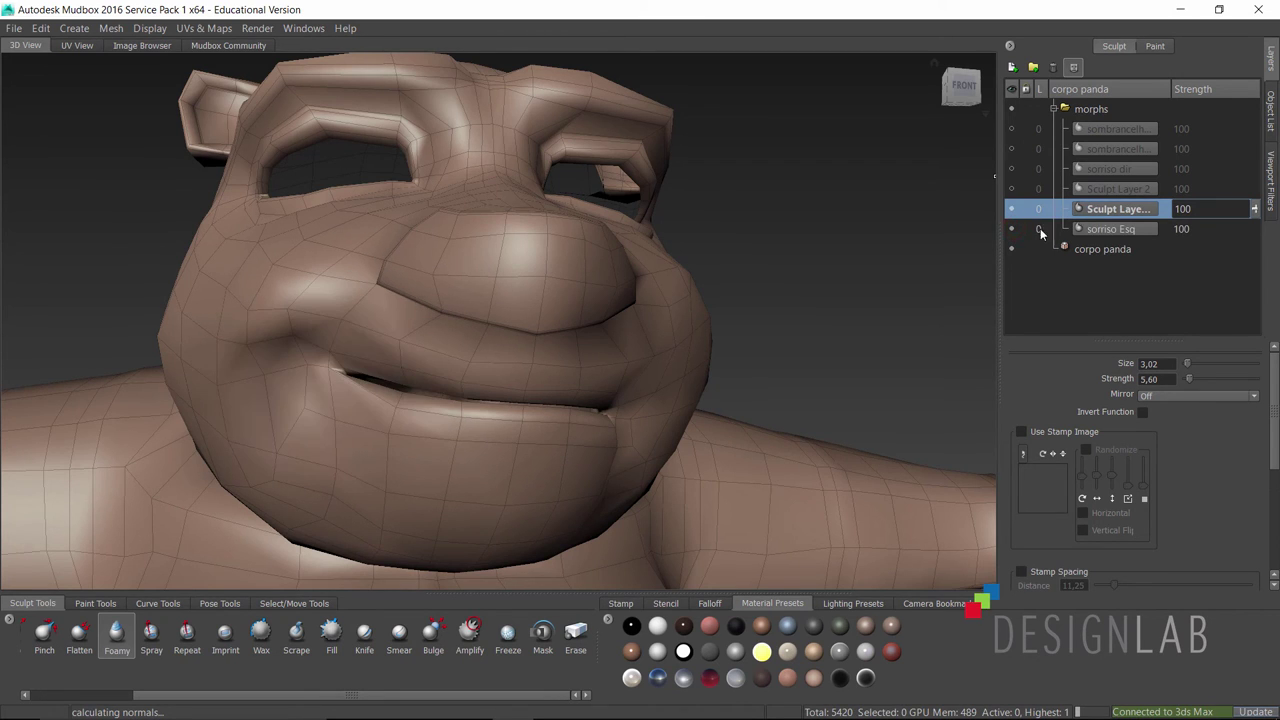
- Merge the visible sculpt into sorriso Esq, undoing a first merge and reordering the layers
{"action": "double_click", "coordinate": [1010, 229]}
{"action": "left_click", "coordinate": [1121, 228]}
{"action": "left_click", "coordinate": [1119, 212]}
{"action": "right_click", "coordinate": [1118, 211]}
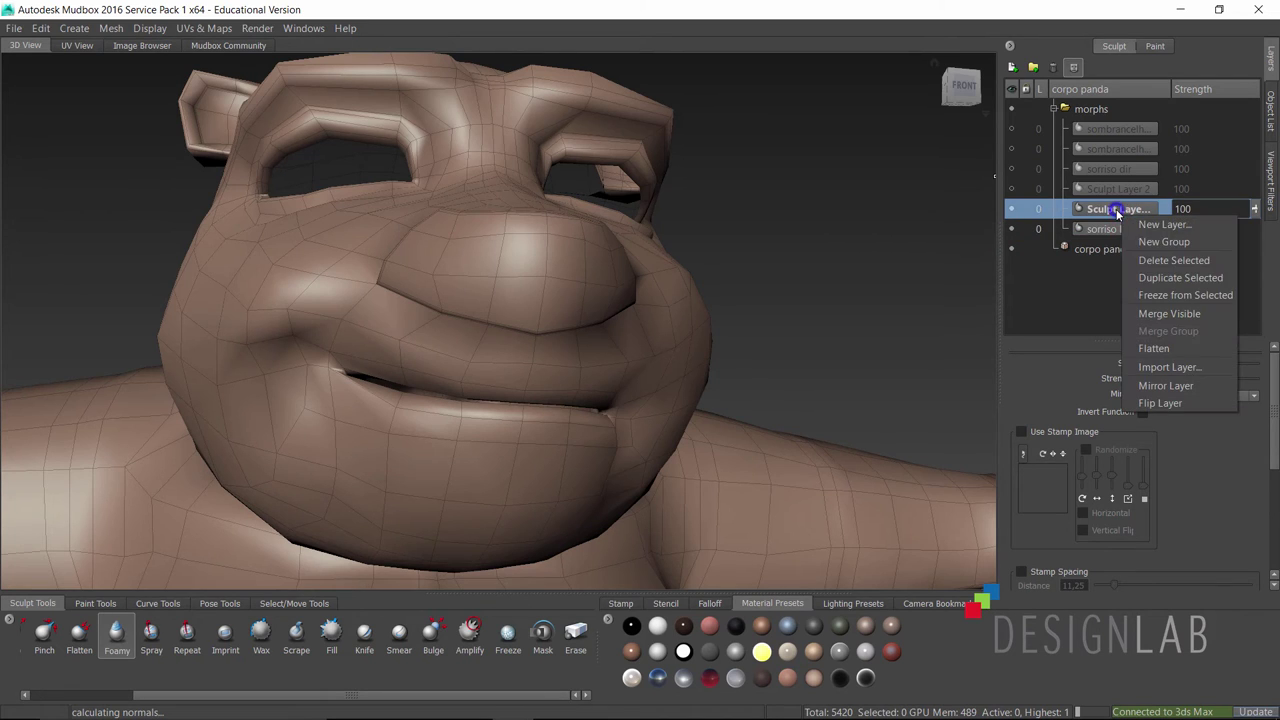
{"action": "left_click", "coordinate": [1170, 315]}
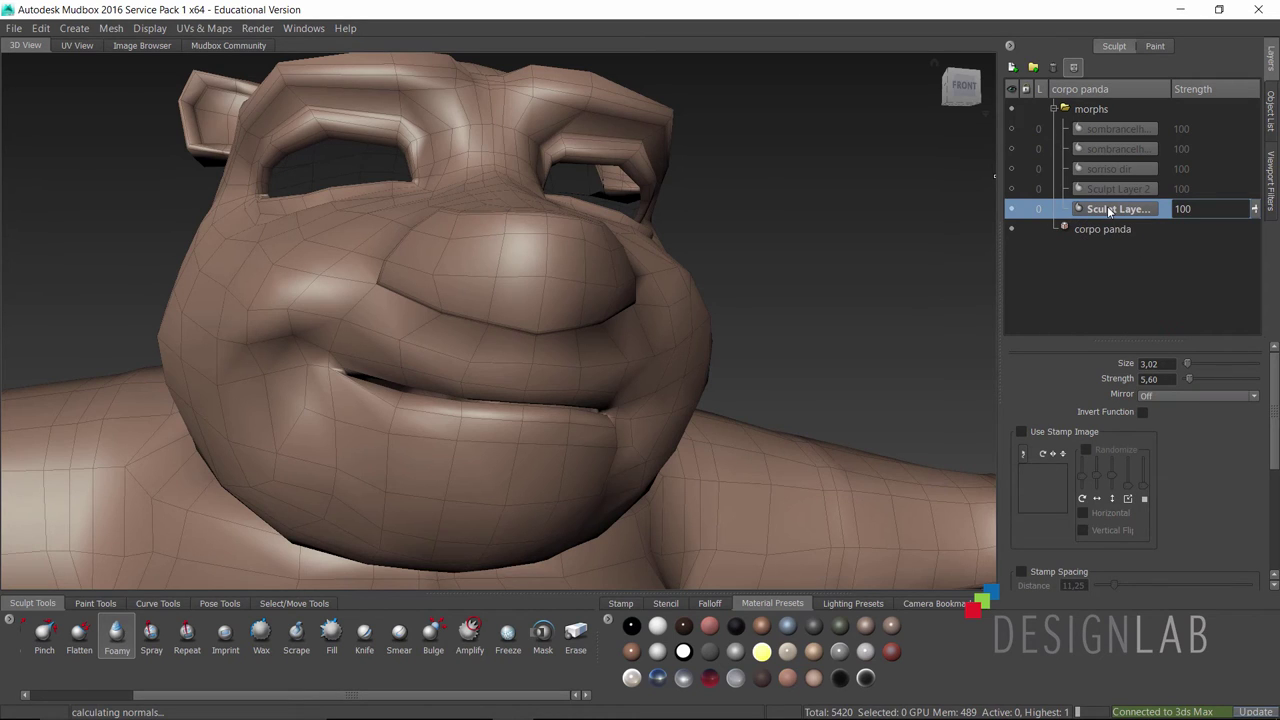
{"action": "key", "text": "ctrl+z"}
{"action": "left_click_drag", "start_coordinate": [1108, 228], "coordinate": [1110, 209]}
{"action": "right_click", "coordinate": [1116, 220]}
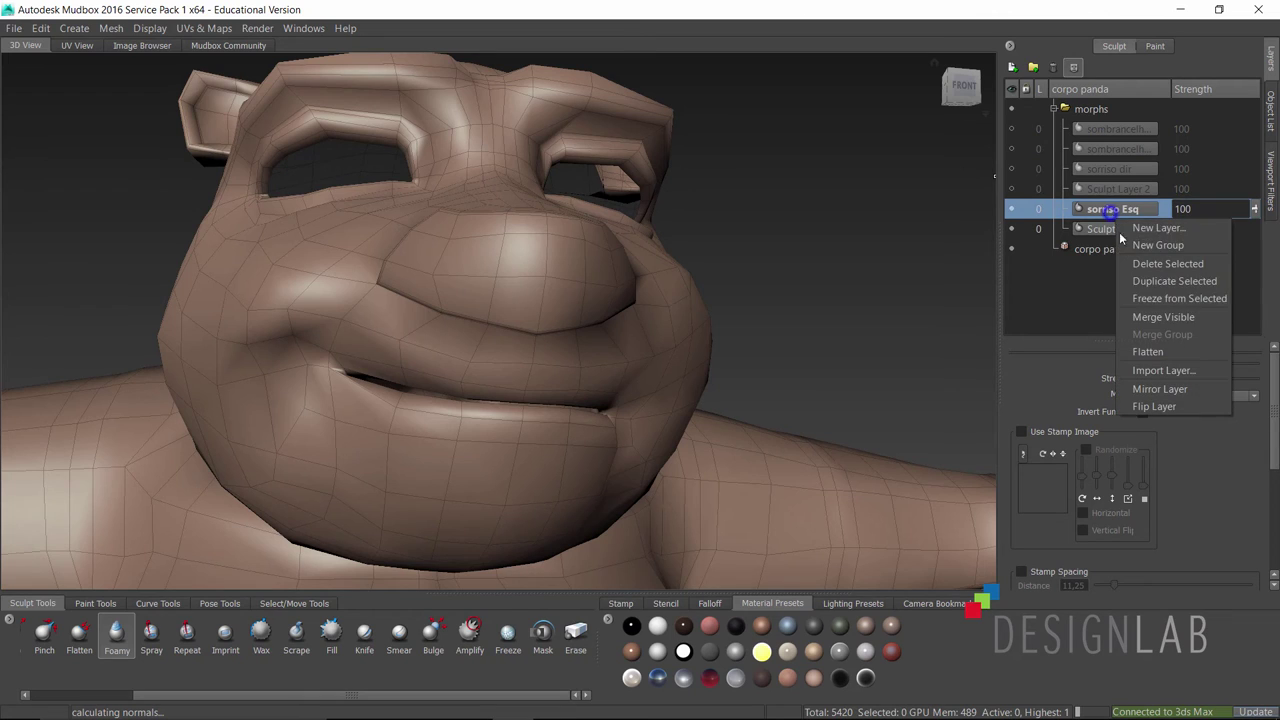
{"action": "left_click", "coordinate": [1156, 317]}
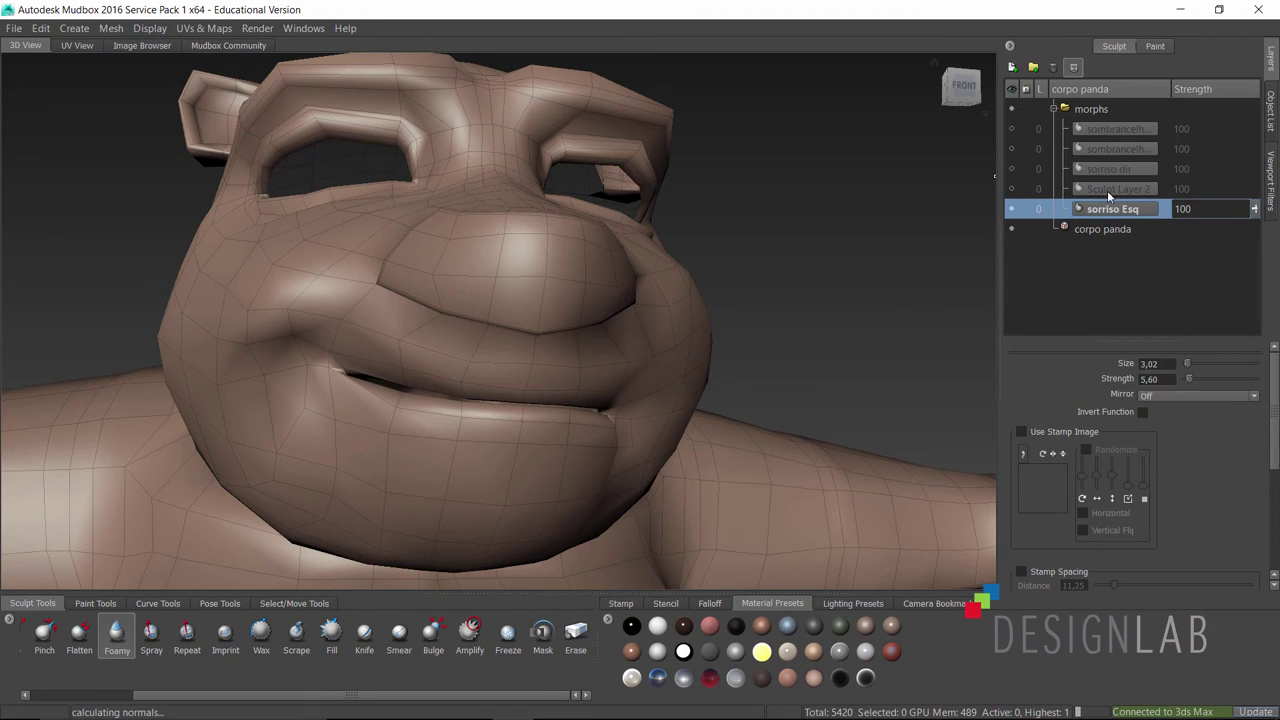
- Merge Sculpt Layer 2 into the sorriso dir layer with Merge Visible
{"action": "left_click", "coordinate": [1107, 189]}
{"action": "left_click", "coordinate": [1112, 172]}
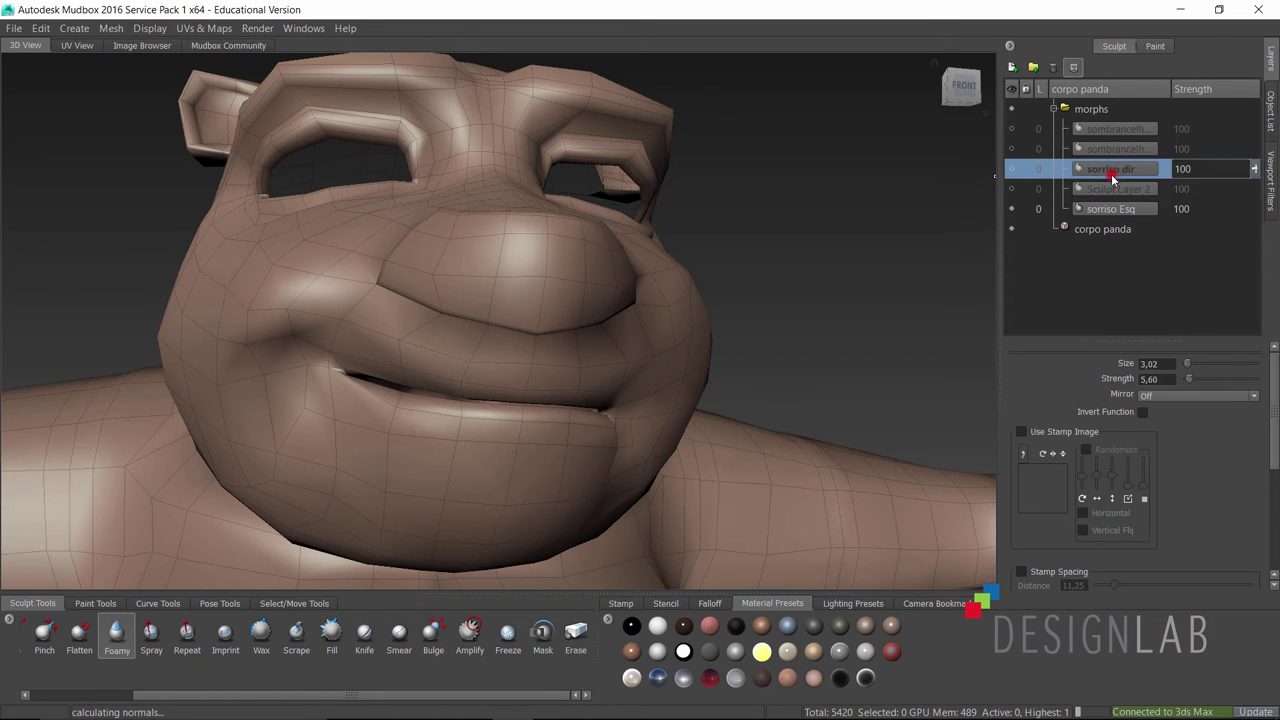
{"action": "left_click", "coordinate": [1011, 209]}
{"action": "left_click", "coordinate": [1011, 189]}
{"action": "left_click", "coordinate": [1011, 169]}
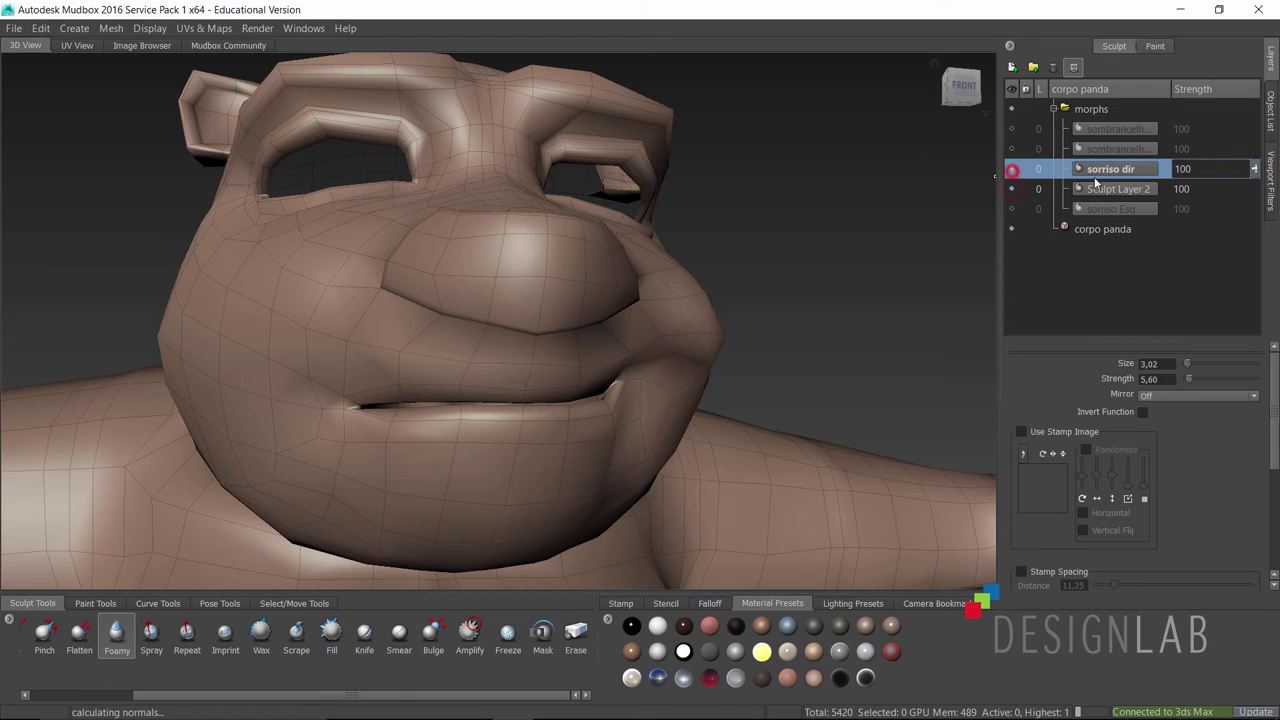
{"action": "right_click", "coordinate": [1100, 170]}
{"action": "left_click", "coordinate": [1141, 274]}
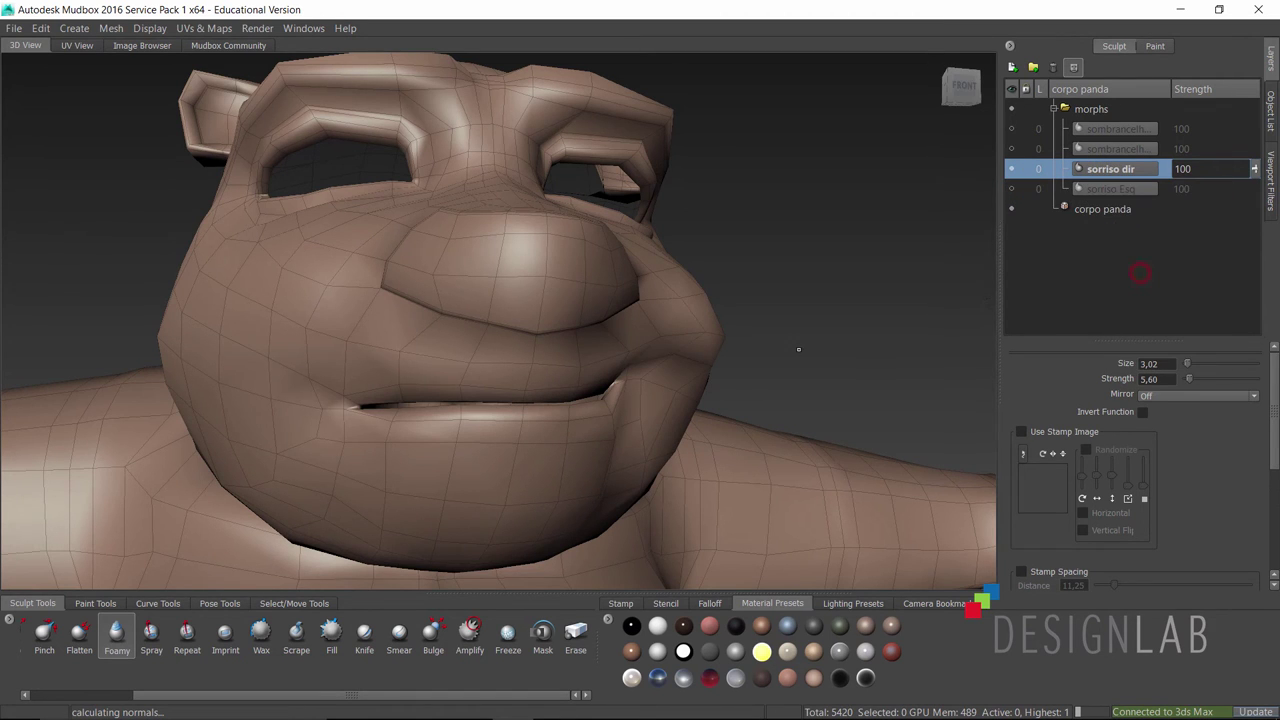
- Turn sorriso Esq back on, select the whole panda mesh, and send it to 3ds Max
{"action": "left_click_drag", "start_coordinate": [757, 352], "coordinate": [967, 238], "text": "alt"}
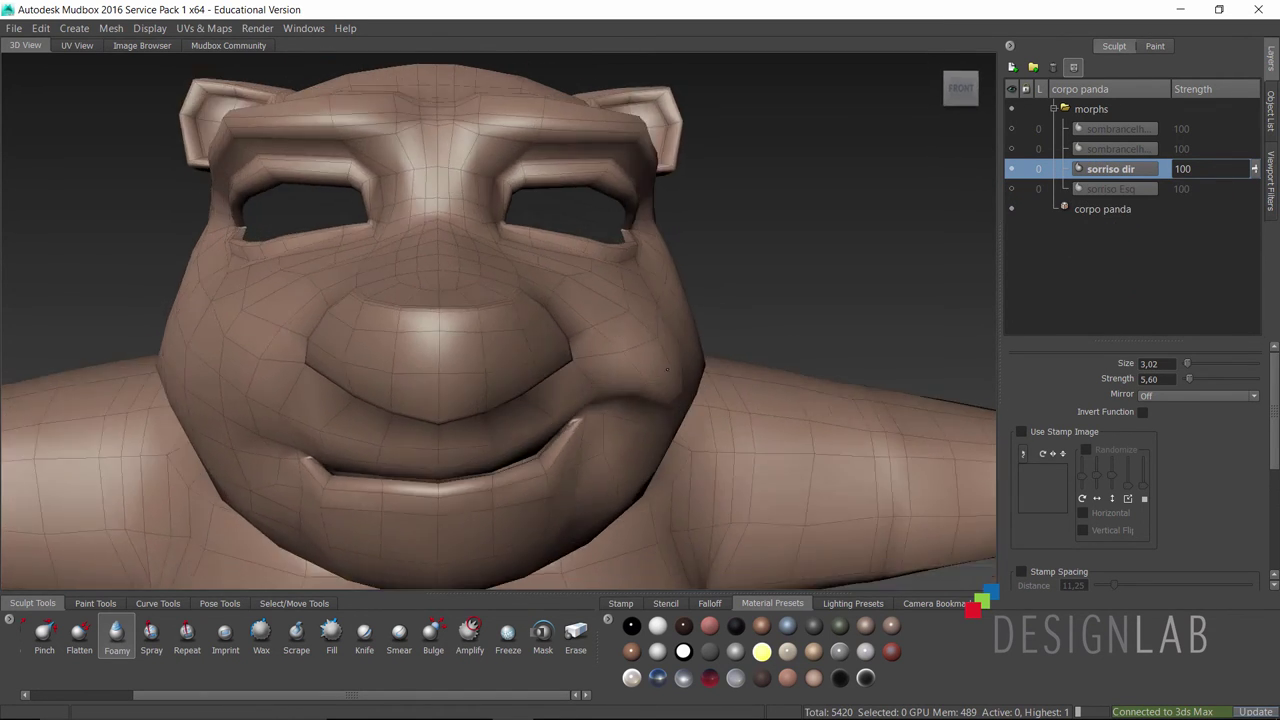
{"action": "left_click", "coordinate": [1012, 190]}
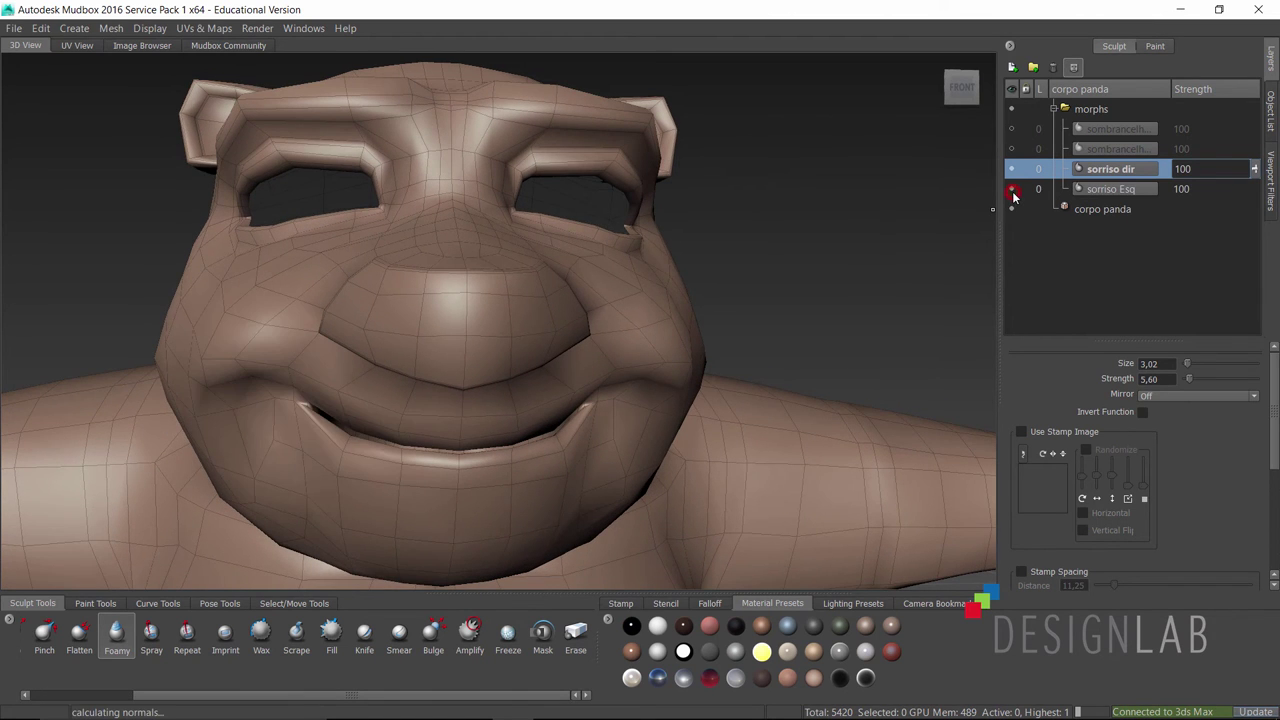
{"action": "right_click_drag", "start_coordinate": [593, 301], "coordinate": [545, 322], "text": "alt"}
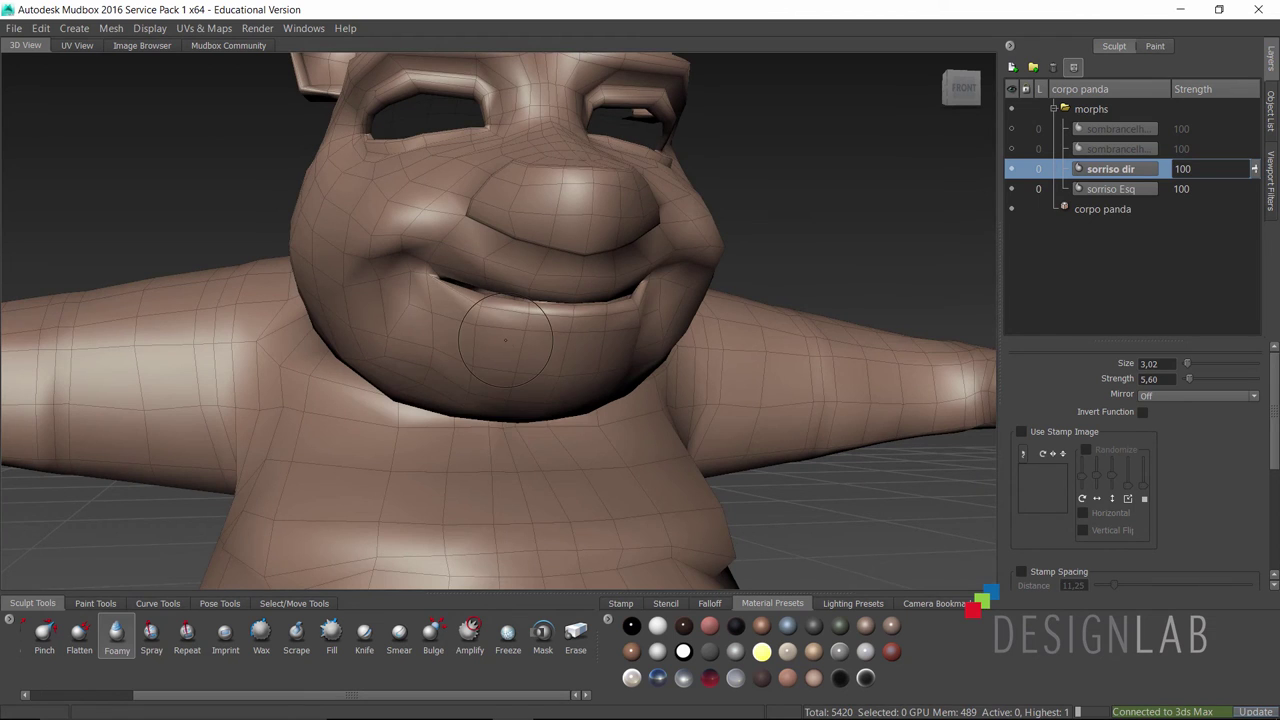
{"action": "right_click", "coordinate": [507, 344]}
{"action": "left_click", "coordinate": [507, 376]}
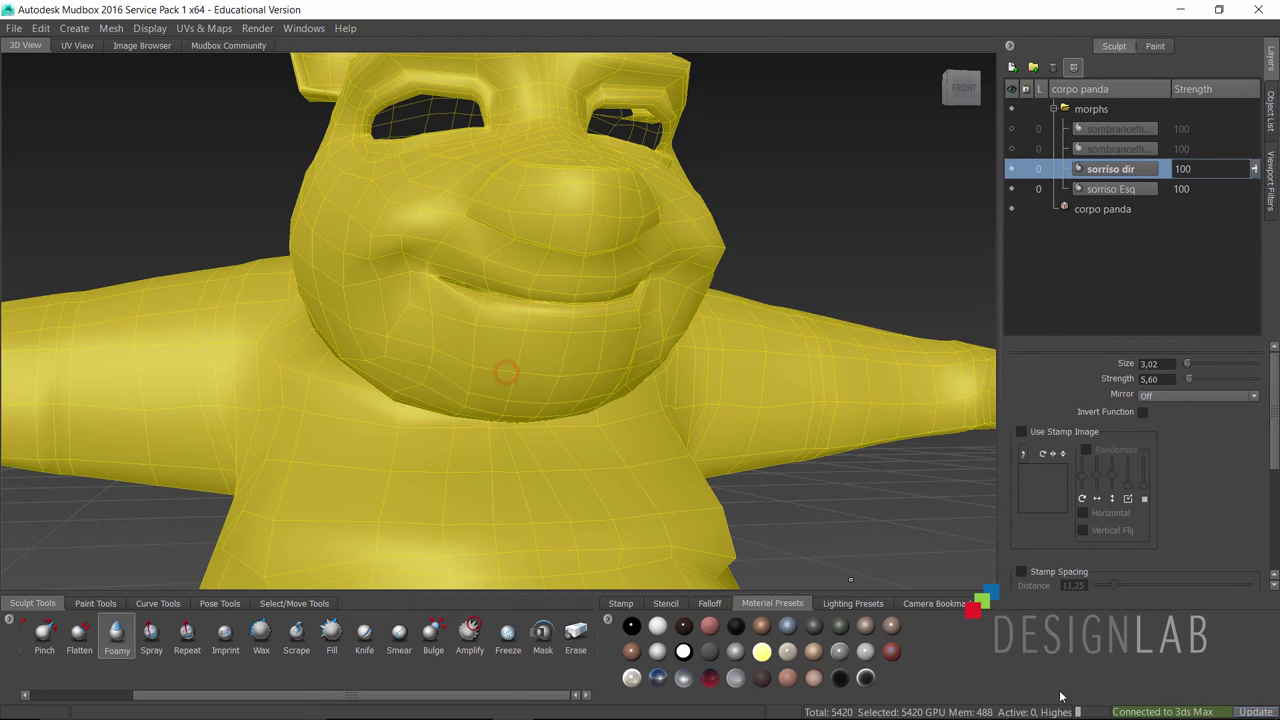
{"action": "left_click", "coordinate": [1253, 712]}
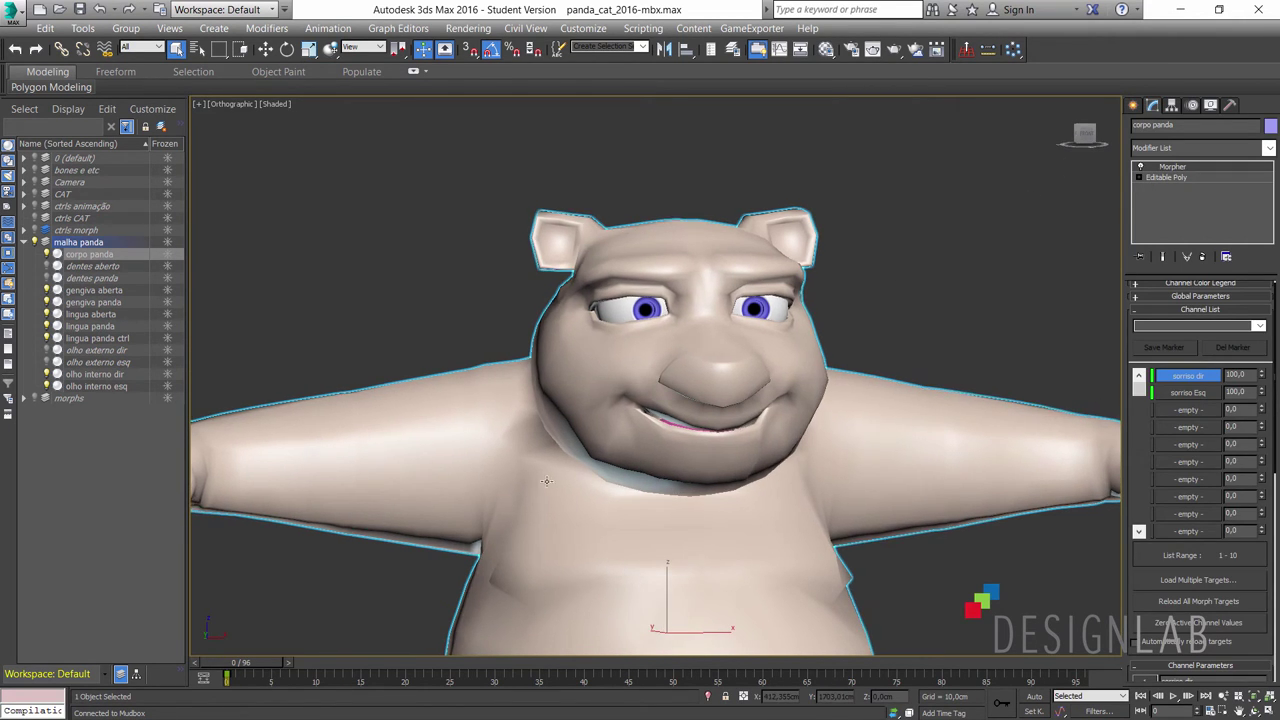
- Delete the Morpher from the panda body's modifier stack in 3ds Max
{"action": "middle_click_drag", "start_coordinate": [601, 536], "coordinate": [1034, 228], "text": "alt"}
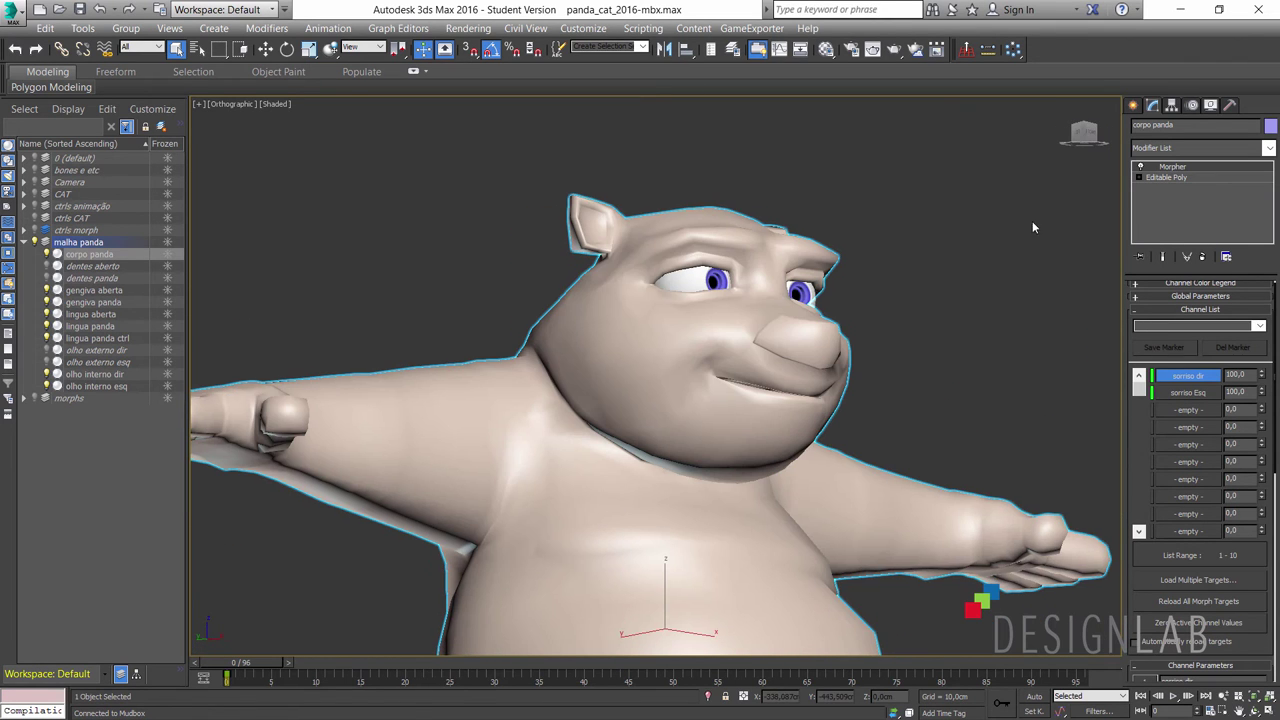
{"action": "middle_click_drag", "start_coordinate": [669, 339], "coordinate": [760, 330], "text": "alt"}
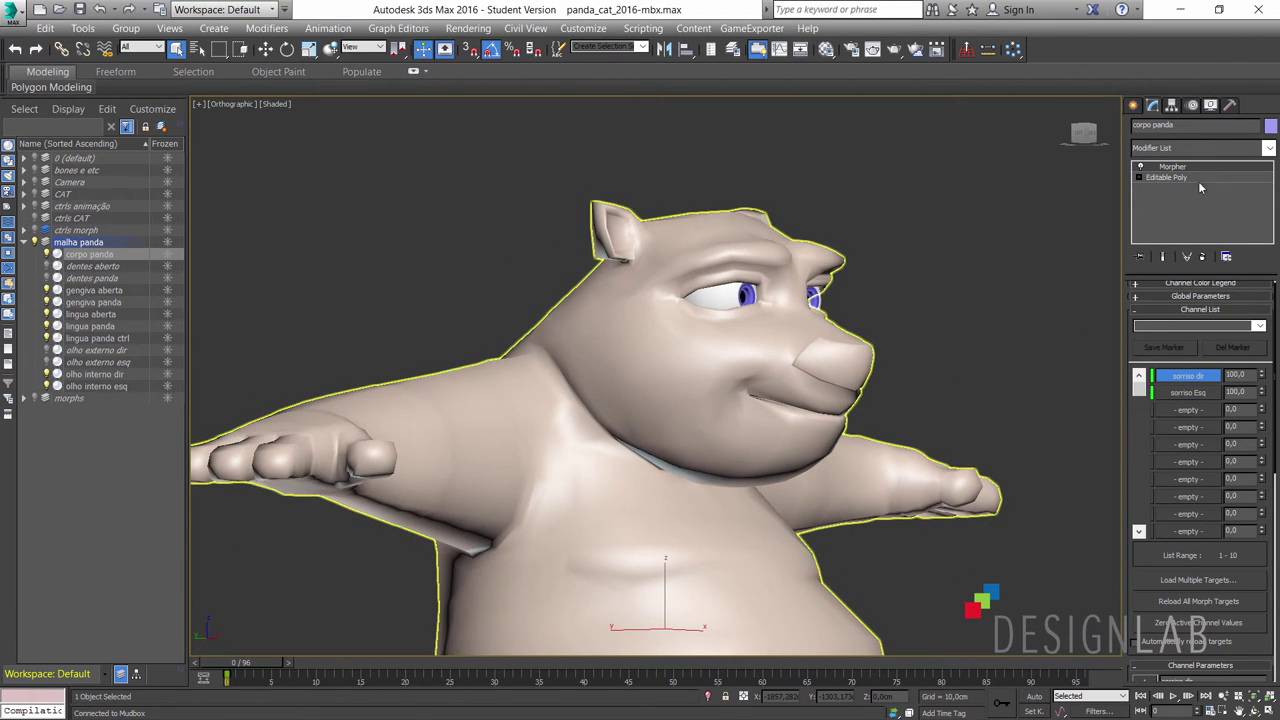
{"action": "left_click", "coordinate": [1205, 258]}
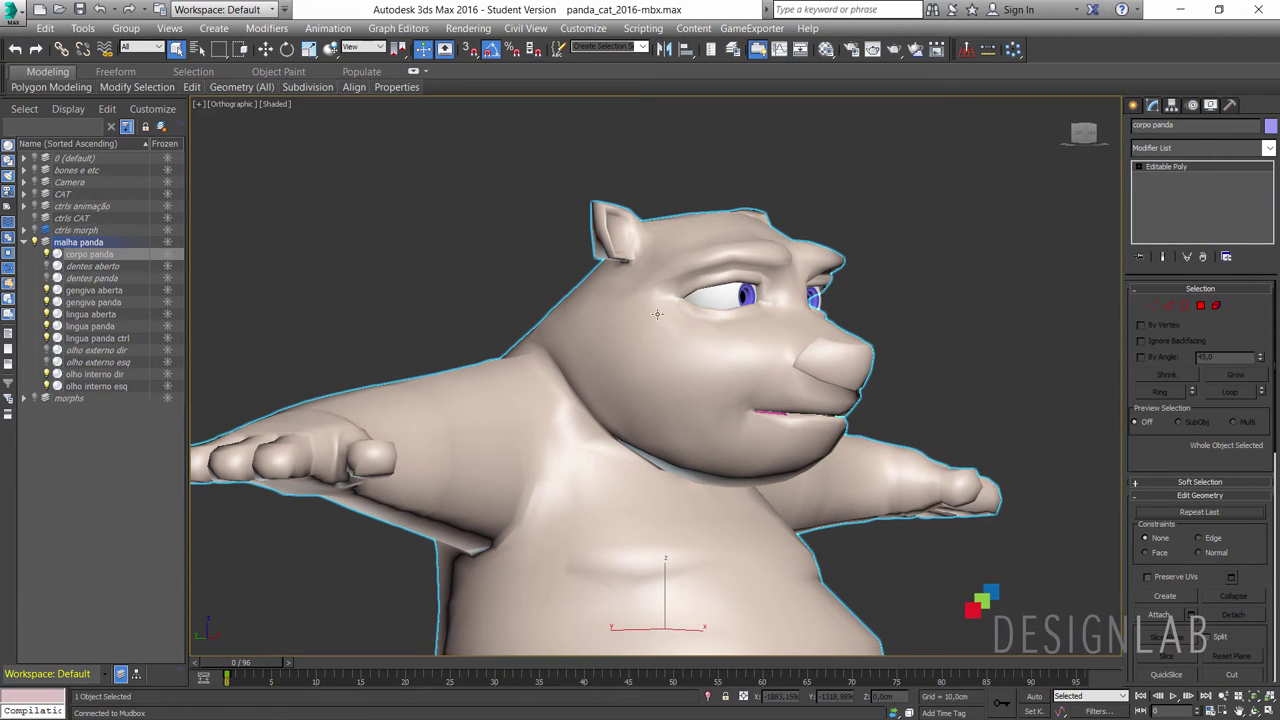
{"action": "middle_click_drag", "start_coordinate": [633, 305], "coordinate": [1146, 152], "text": "alt"}
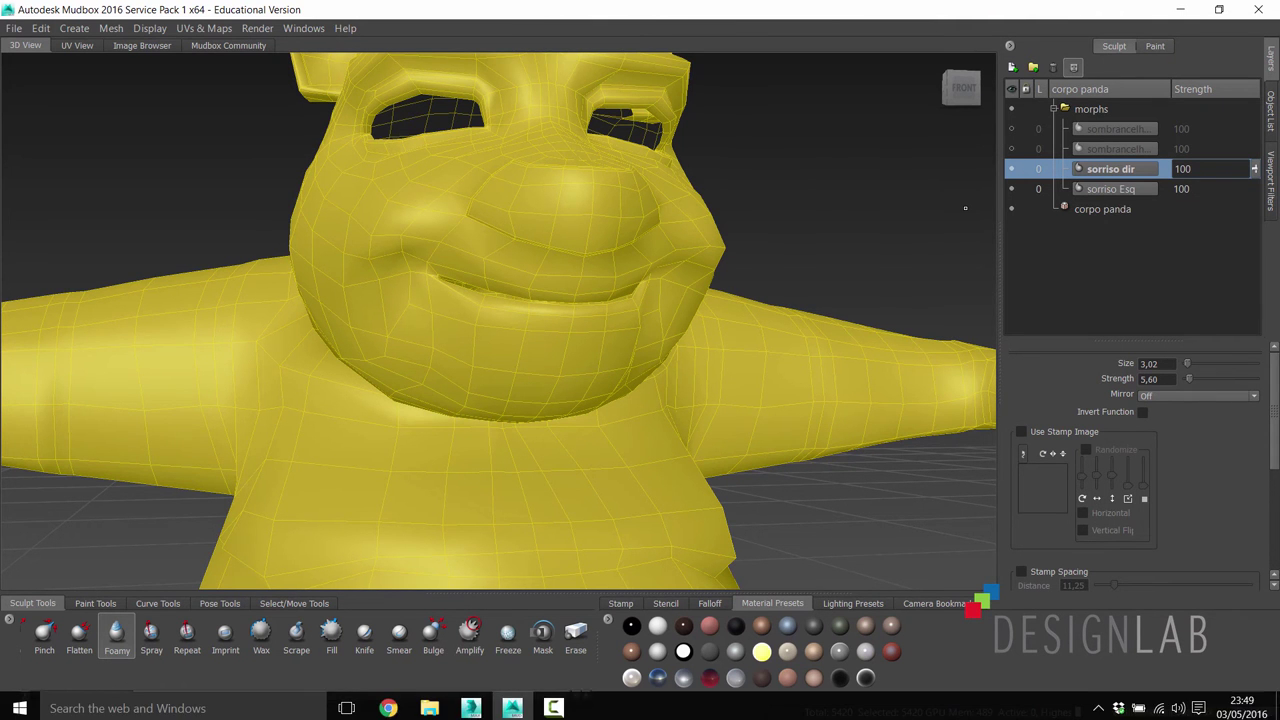
{"action": "left_click", "coordinate": [1255, 712]}
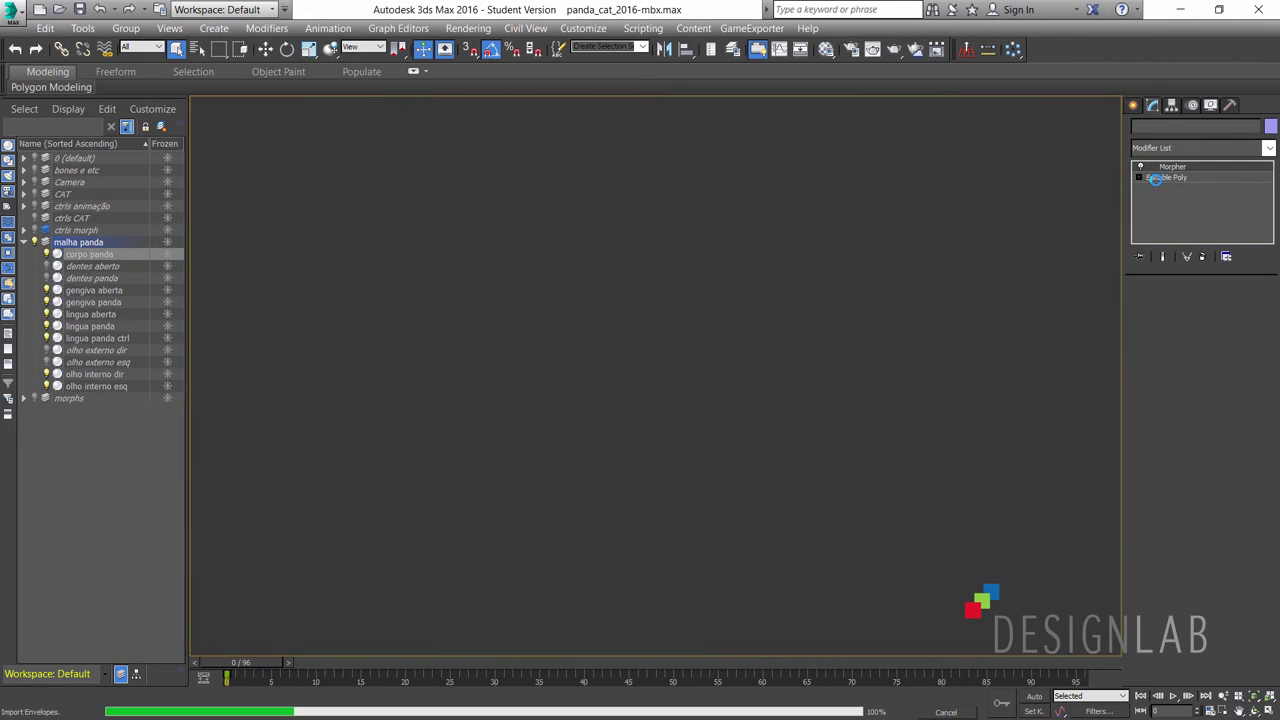
{"action": "left_click", "coordinate": [632, 383]}
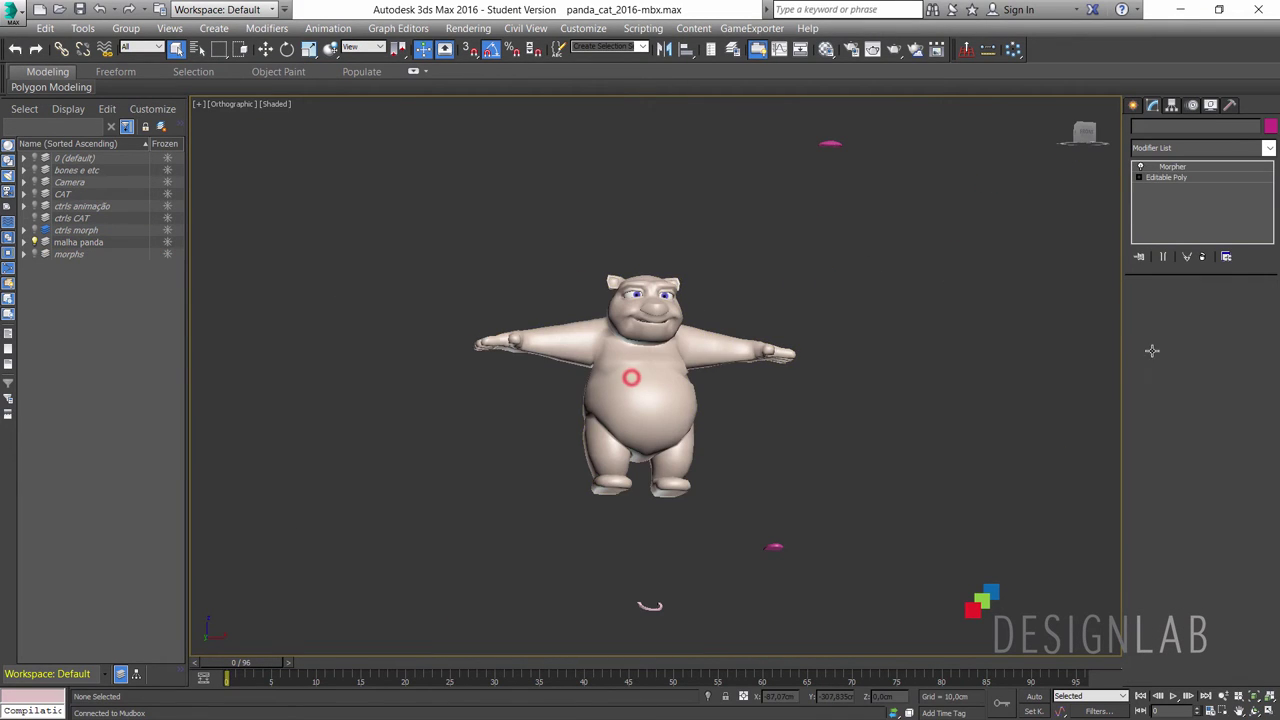
{"action": "mouse_move", "coordinate": [678, 403]}
{"action": "middle_mouse_down", "text": "alt"}
{"action": "mouse_move", "coordinate": [658, 350]}
{"action": "mouse_move", "coordinate": [756, 345]}
{"action": "mouse_move", "coordinate": [674, 323]}
{"action": "mouse_move", "coordinate": [560, 166]}
{"action": "middle_mouse_up", "text": "alt"}
{"action": "scroll", "coordinate": [652, 300], "scroll_direction": "up", "scroll_amount": 2}
{"action": "scroll", "coordinate": [652, 297], "scroll_direction": "up", "scroll_amount": 4}
{"action": "scroll", "coordinate": [652, 297], "scroll_direction": "up", "scroll_amount": 3}
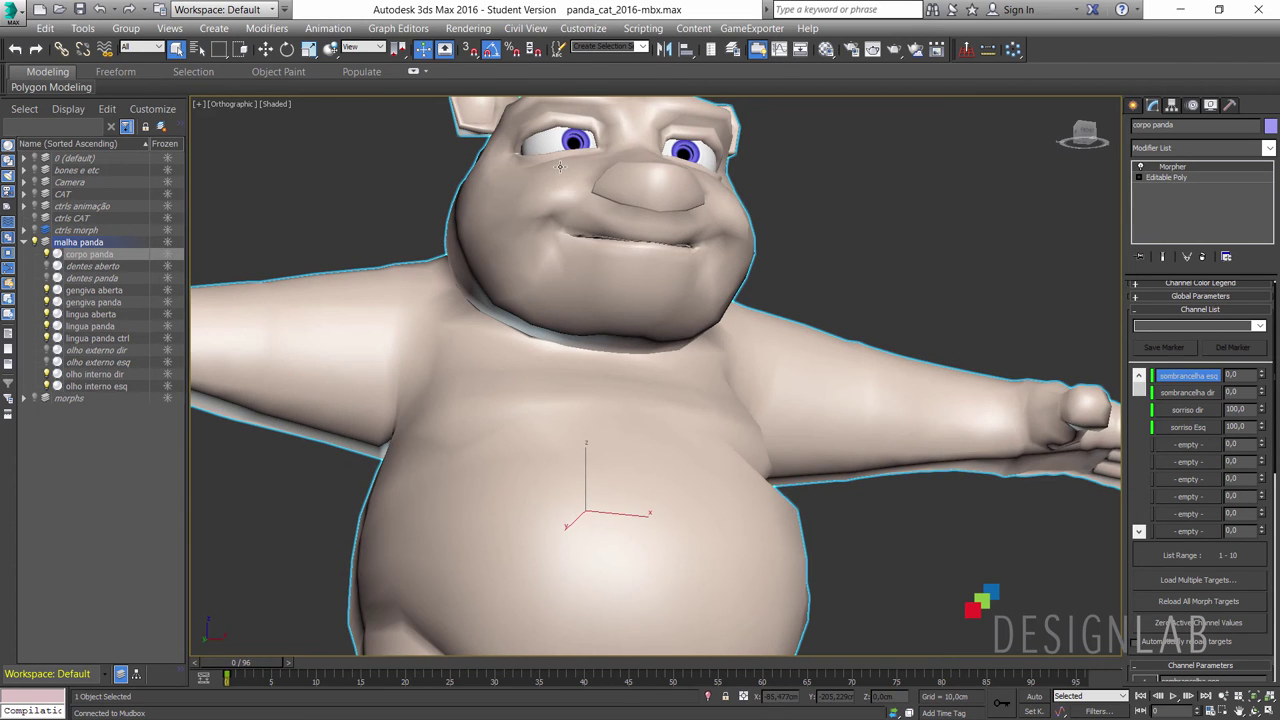
{"action": "scroll", "coordinate": [575, 183], "scroll_direction": "up", "scroll_amount": 2}
{"action": "middle_click_drag", "start_coordinate": [589, 306], "coordinate": [589, 305], "text": "alt"}
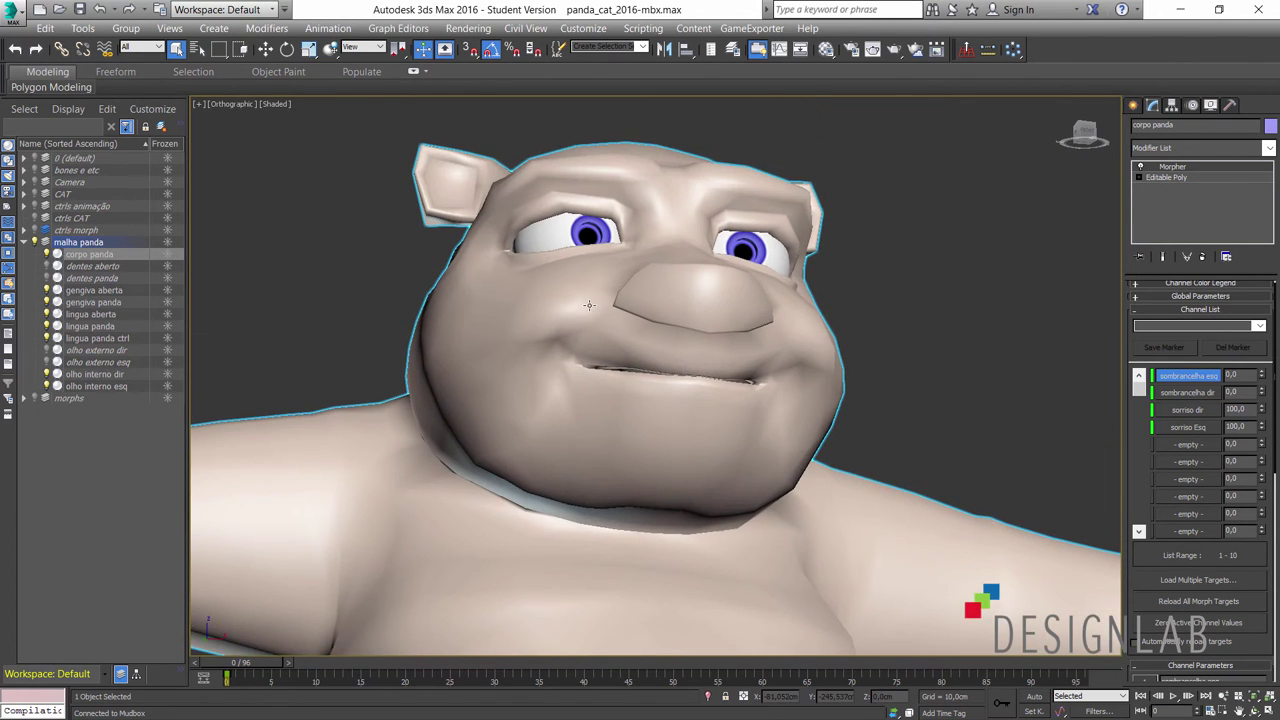
{"action": "scroll", "coordinate": [589, 305], "scroll_direction": "up", "scroll_amount": 2}
{"action": "scroll", "coordinate": [589, 305], "scroll_direction": "up", "scroll_amount": 2}
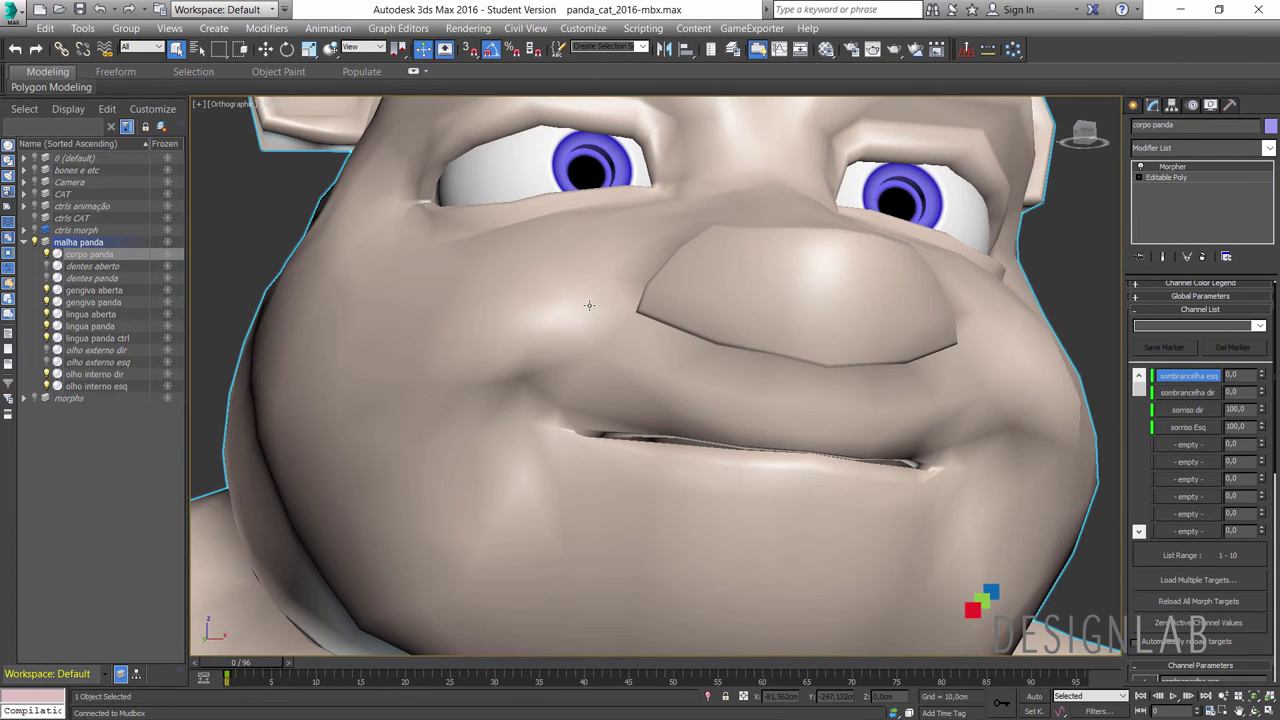
{"action": "scroll", "coordinate": [502, 181], "scroll_direction": "down", "scroll_amount": 2}
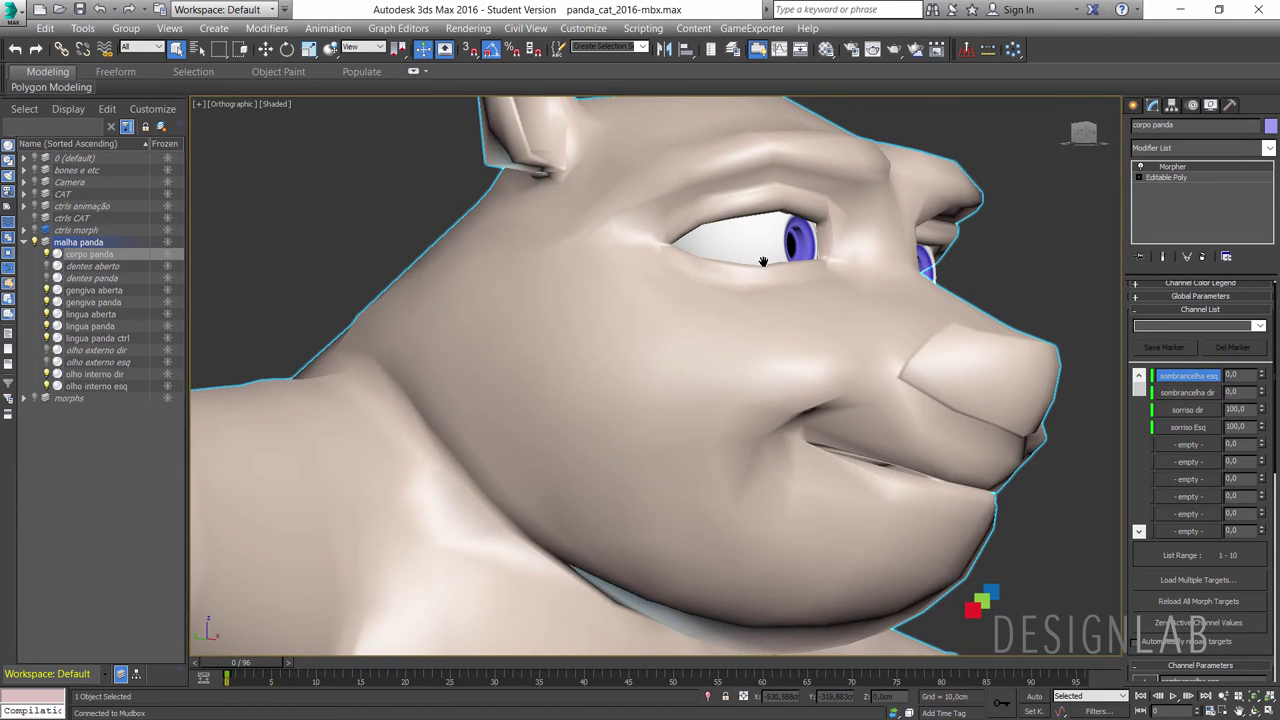
{"action": "middle_click_drag", "start_coordinate": [625, 235], "coordinate": [872, 242], "text": "alt"}
{"action": "scroll", "coordinate": [872, 242], "scroll_direction": "up", "scroll_amount": 2}
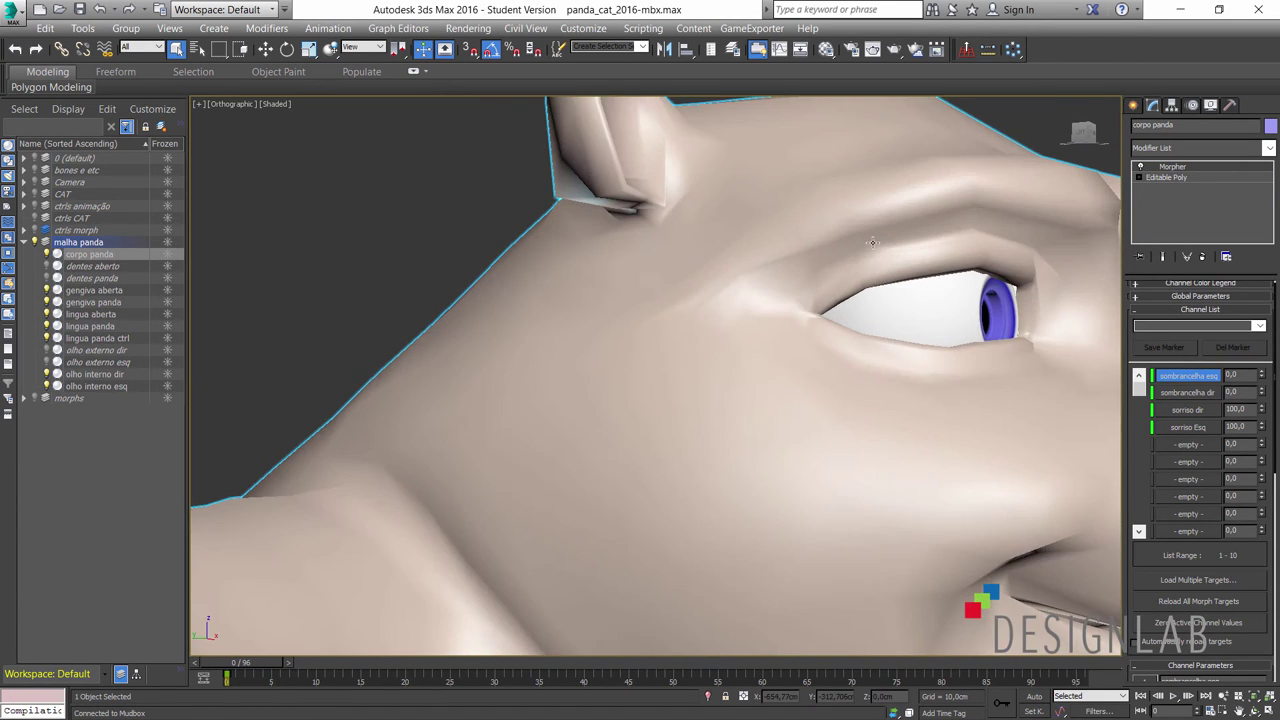
{"action": "scroll", "coordinate": [905, 260], "scroll_direction": "up", "scroll_amount": 2}
{"action": "scroll", "coordinate": [889, 303], "scroll_direction": "up", "scroll_amount": 2}
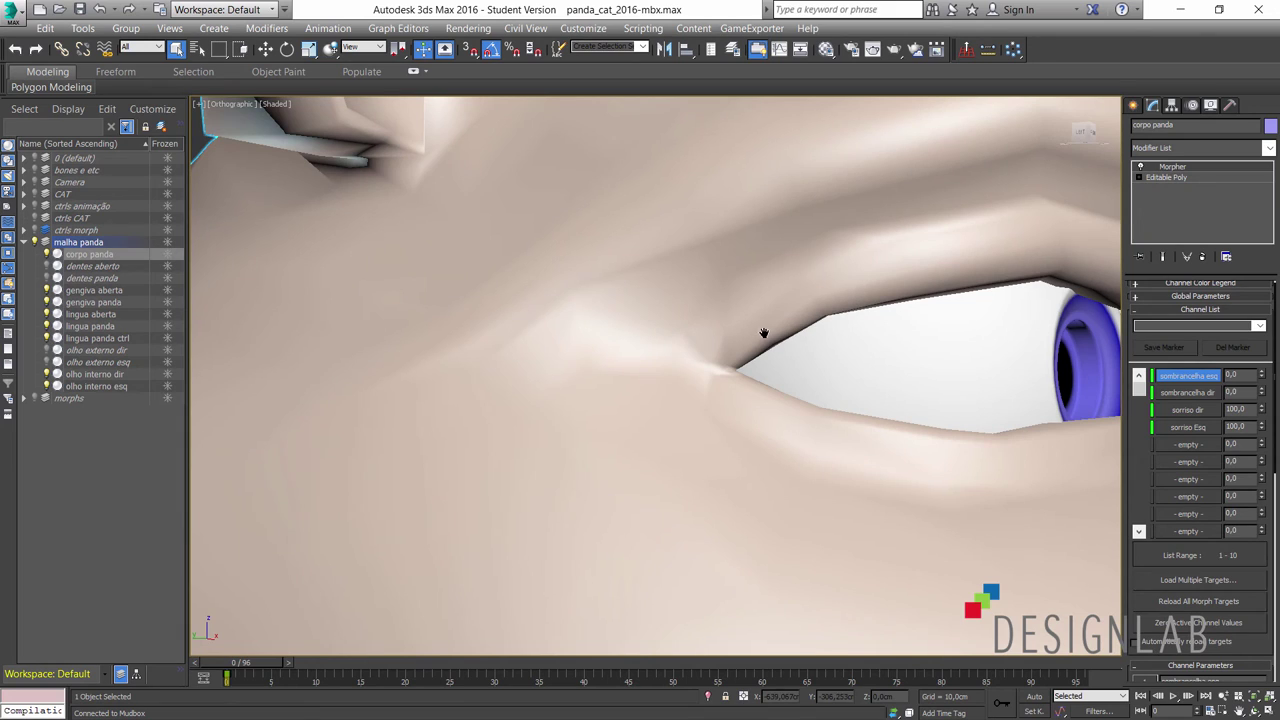
{"action": "middle_click_drag", "start_coordinate": [763, 332], "coordinate": [746, 334]}
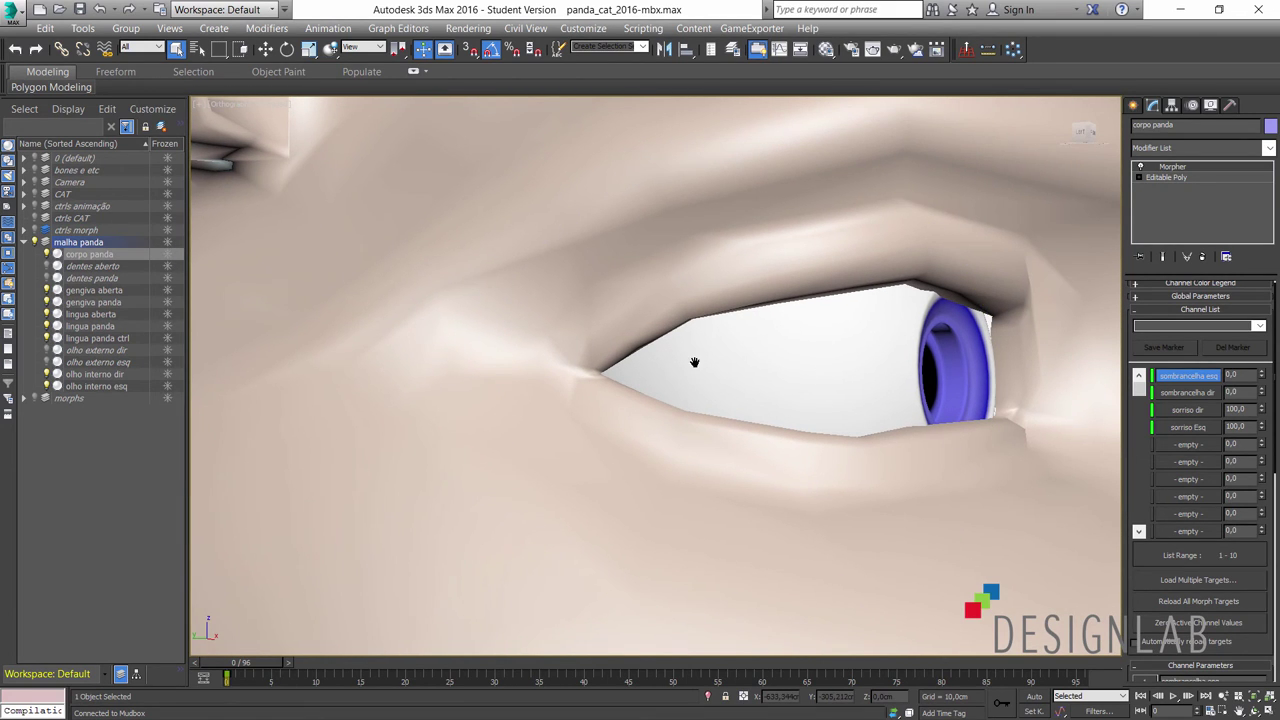
{"action": "scroll", "coordinate": [694, 362], "scroll_direction": "down", "scroll_amount": 1}
{"action": "scroll", "coordinate": [690, 363], "scroll_direction": "down", "scroll_amount": 2}
{"action": "scroll", "coordinate": [737, 363], "scroll_direction": "down", "scroll_amount": 2}
{"action": "scroll", "coordinate": [700, 370], "scroll_direction": "down", "scroll_amount": 2}
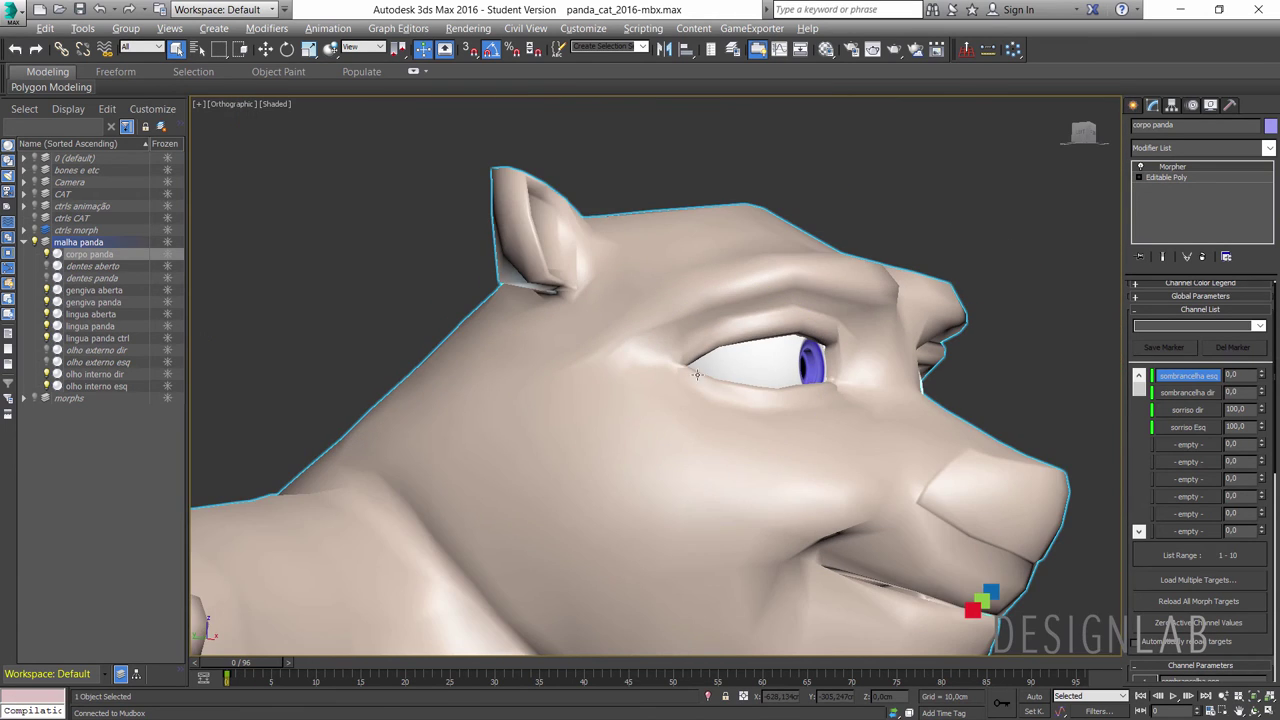
{"action": "middle_click_drag", "start_coordinate": [697, 374], "coordinate": [492, 434], "text": "alt"}
{"action": "mouse_move", "coordinate": [558, 293]}
{"action": "middle_mouse_down", "text": "alt"}
{"action": "mouse_move", "coordinate": [553, 321]}
{"action": "mouse_move", "coordinate": [589, 370]}
{"action": "mouse_move", "coordinate": [618, 379]}
{"action": "middle_mouse_up", "text": "alt"}
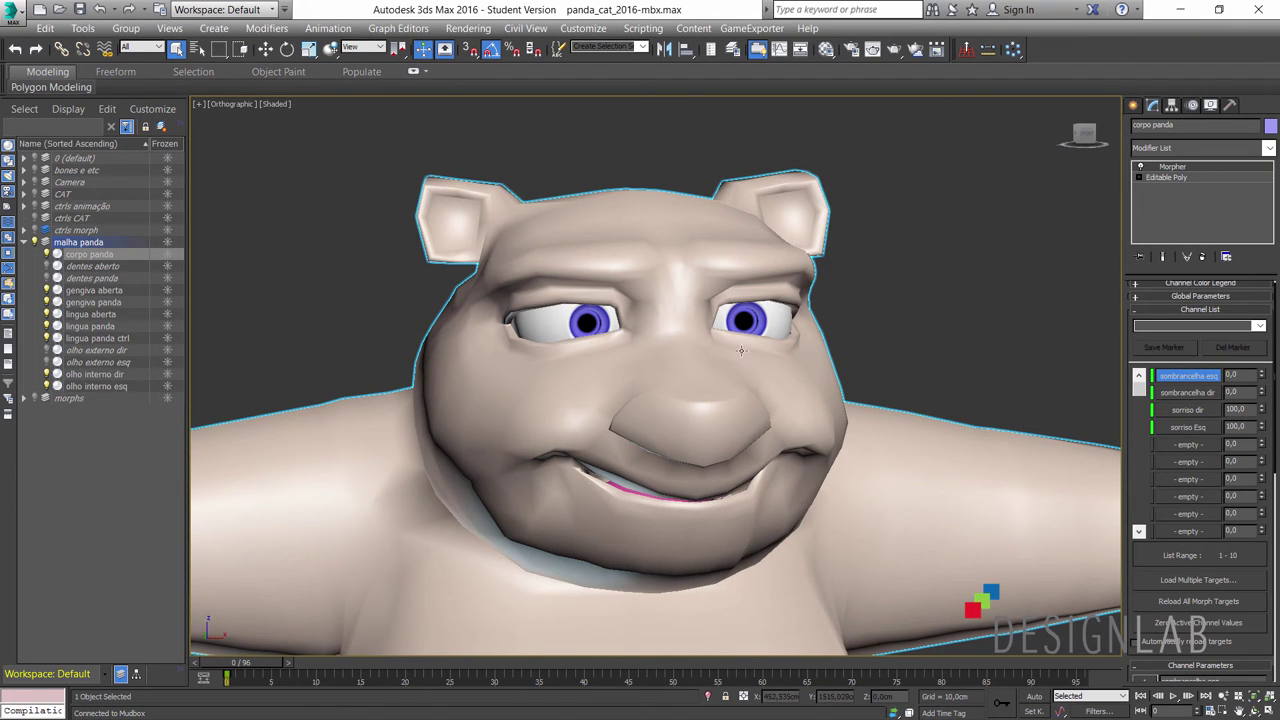
{"action": "middle_click_drag", "start_coordinate": [685, 398], "coordinate": [689, 399], "text": "alt"}
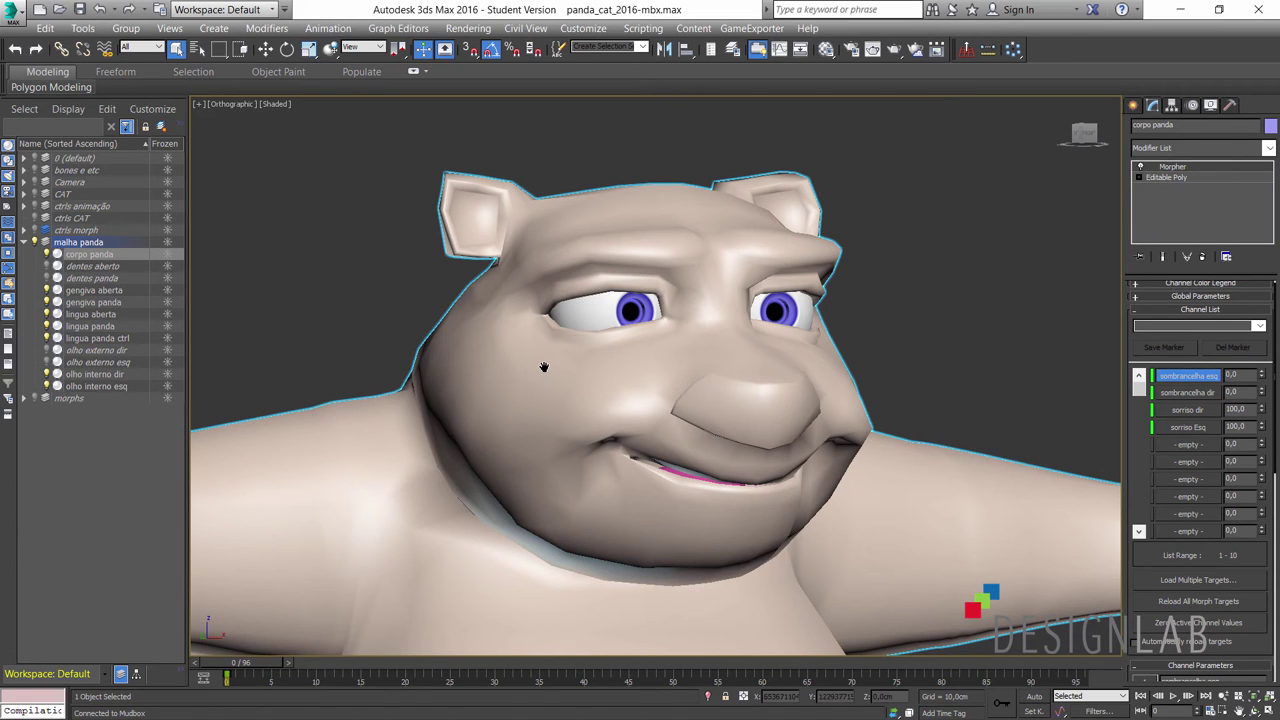
{"action": "scroll", "coordinate": [543, 367], "scroll_direction": "down", "scroll_amount": 1}
{"action": "scroll", "coordinate": [552, 388], "scroll_direction": "down", "scroll_amount": 3}
{"action": "scroll", "coordinate": [563, 414], "scroll_direction": "down", "scroll_amount": 4}
{"action": "scroll", "coordinate": [576, 444], "scroll_direction": "down", "scroll_amount": 3}
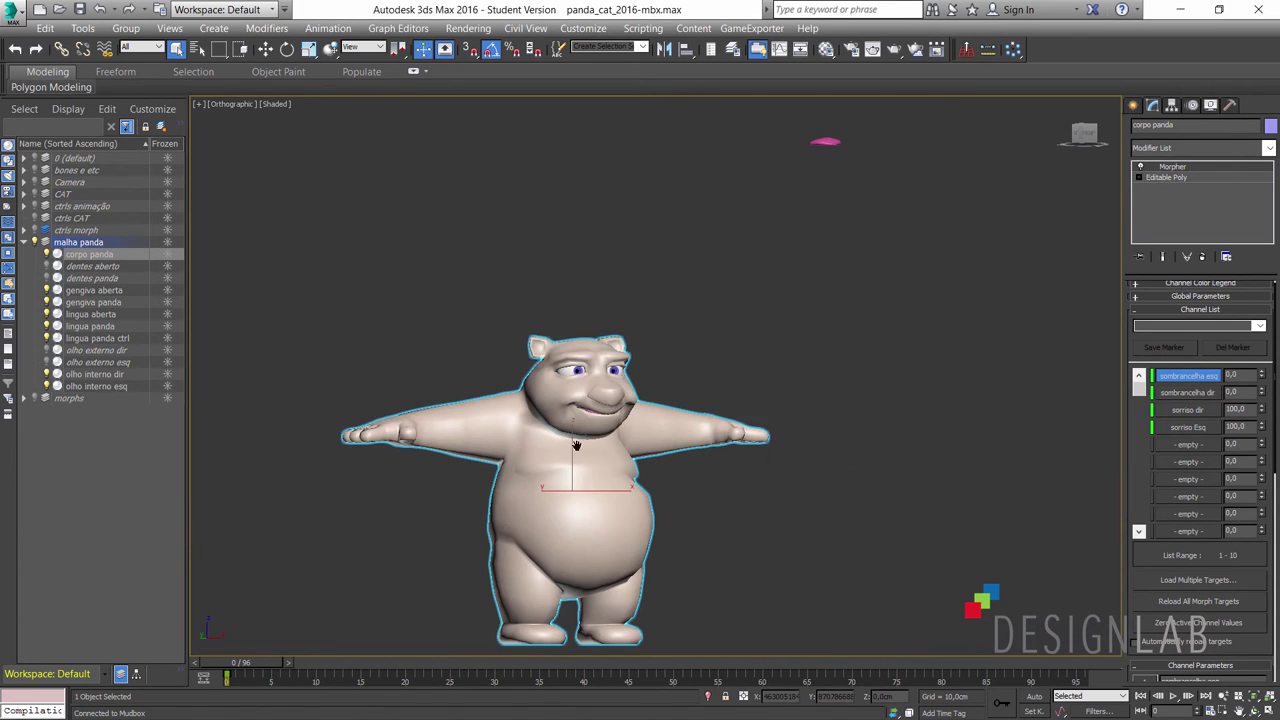
{"action": "mouse_move", "coordinate": [589, 370]}
{"action": "middle_mouse_down", "text": "alt"}
{"action": "mouse_move", "coordinate": [594, 296]}
{"action": "mouse_move", "coordinate": [440, 684]}
{"action": "middle_mouse_up", "text": "alt"}
{"action": "scroll", "coordinate": [594, 296], "scroll_direction": "up", "scroll_amount": 2}
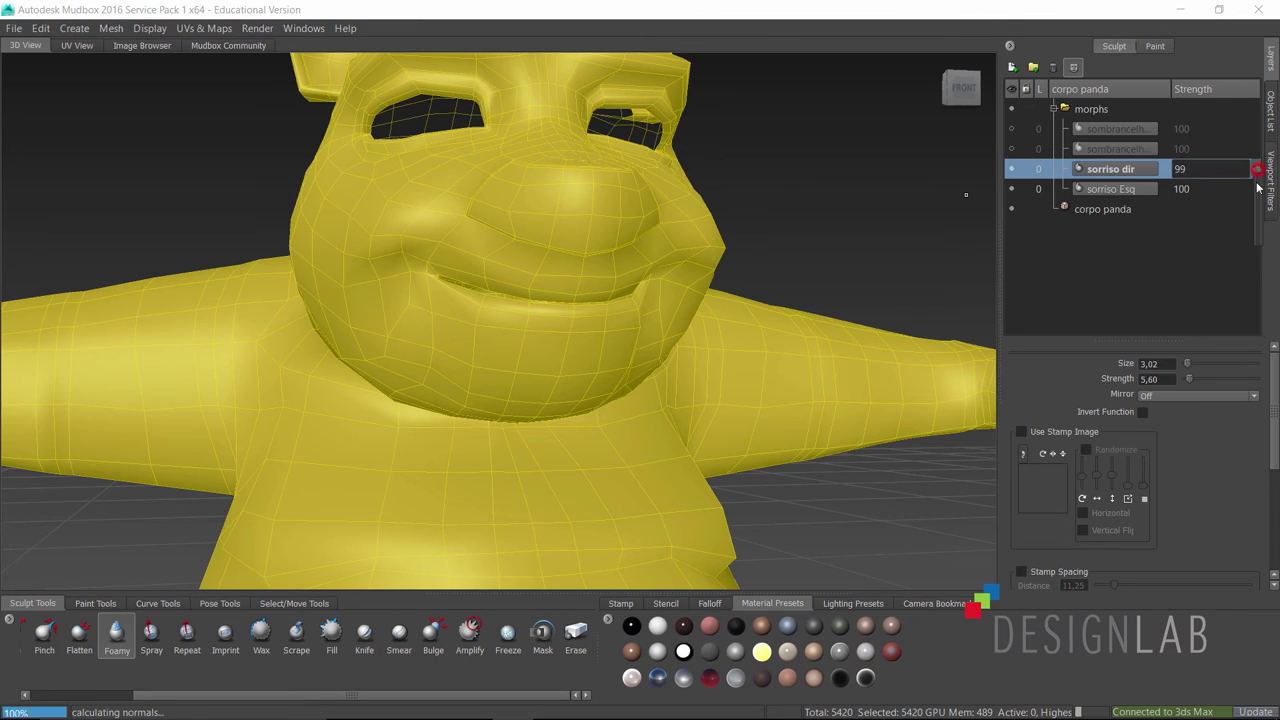
- Lower the sorriso dir layer's strength to 0 so the smile fades
{"action": "left_click_drag", "start_coordinate": [1256, 174], "coordinate": [1258, 240]}
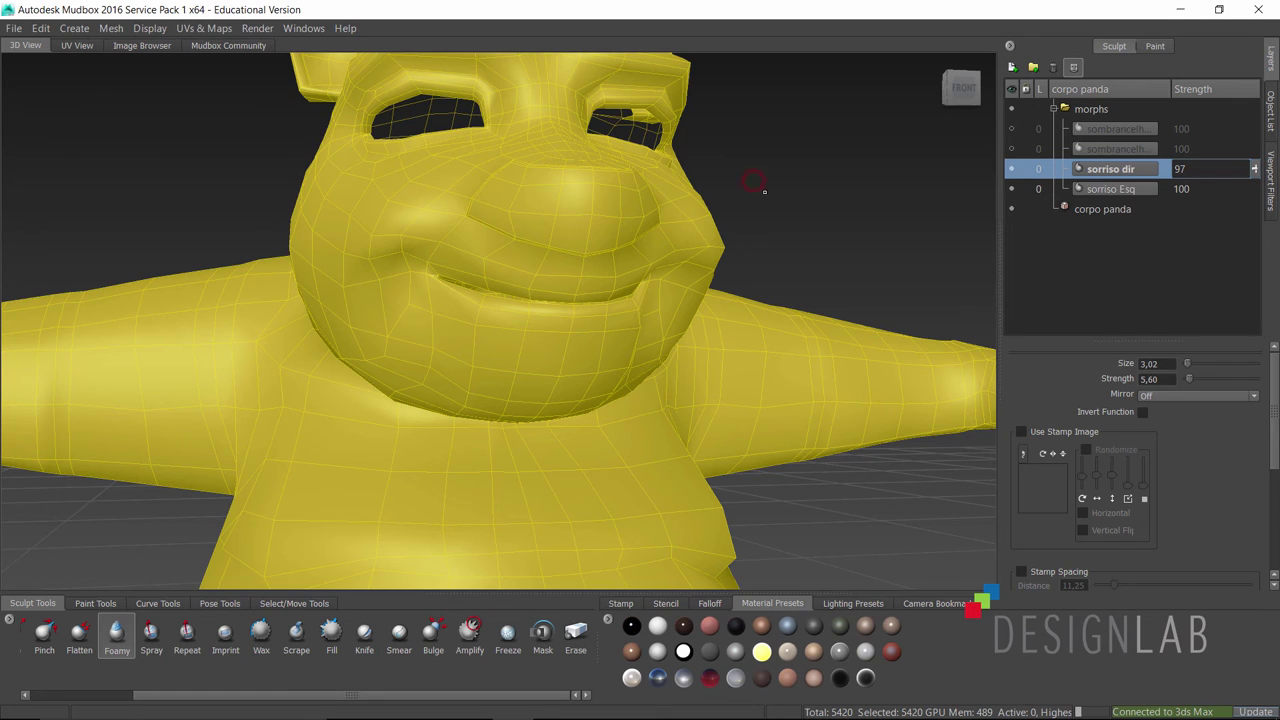
{"action": "right_click_drag", "start_coordinate": [457, 230], "coordinate": [400, 229]}
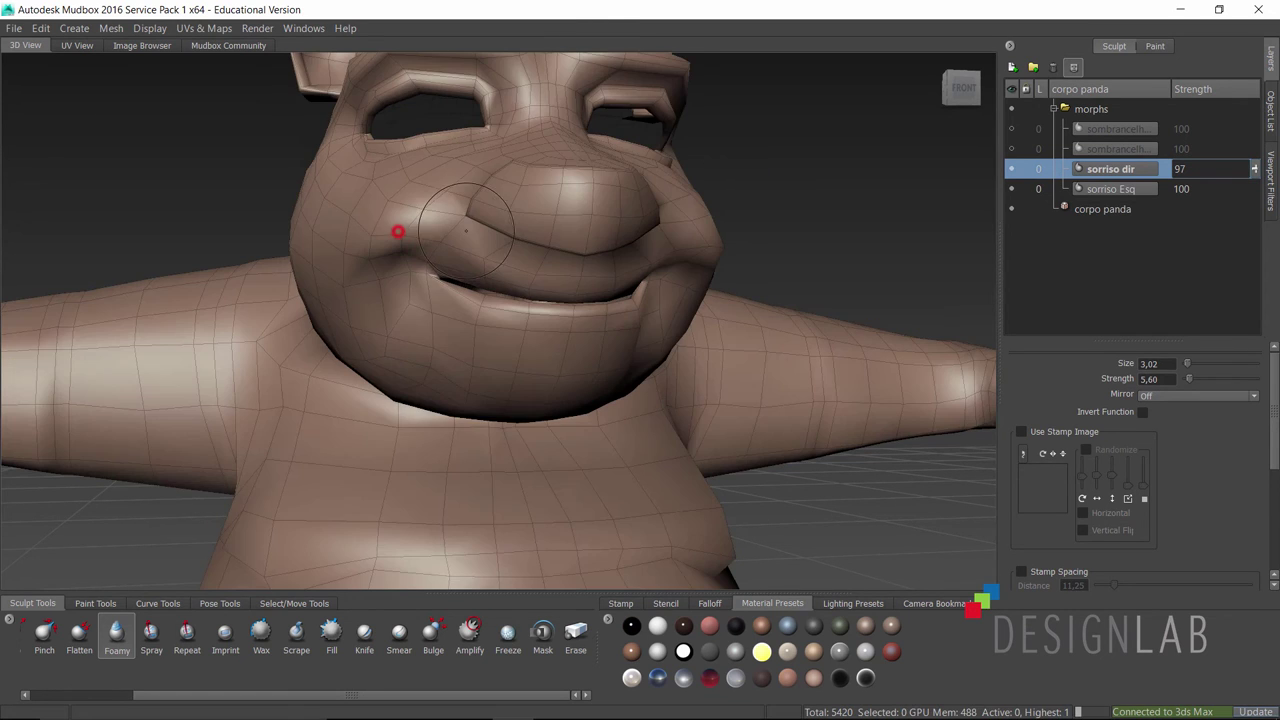
{"action": "mouse_move", "coordinate": [1258, 174]}
{"action": "left_mouse_down"}
{"action": "mouse_move", "coordinate": [1259, 219]}
{"action": "mouse_move", "coordinate": [1249, 168]}
{"action": "left_mouse_up"}
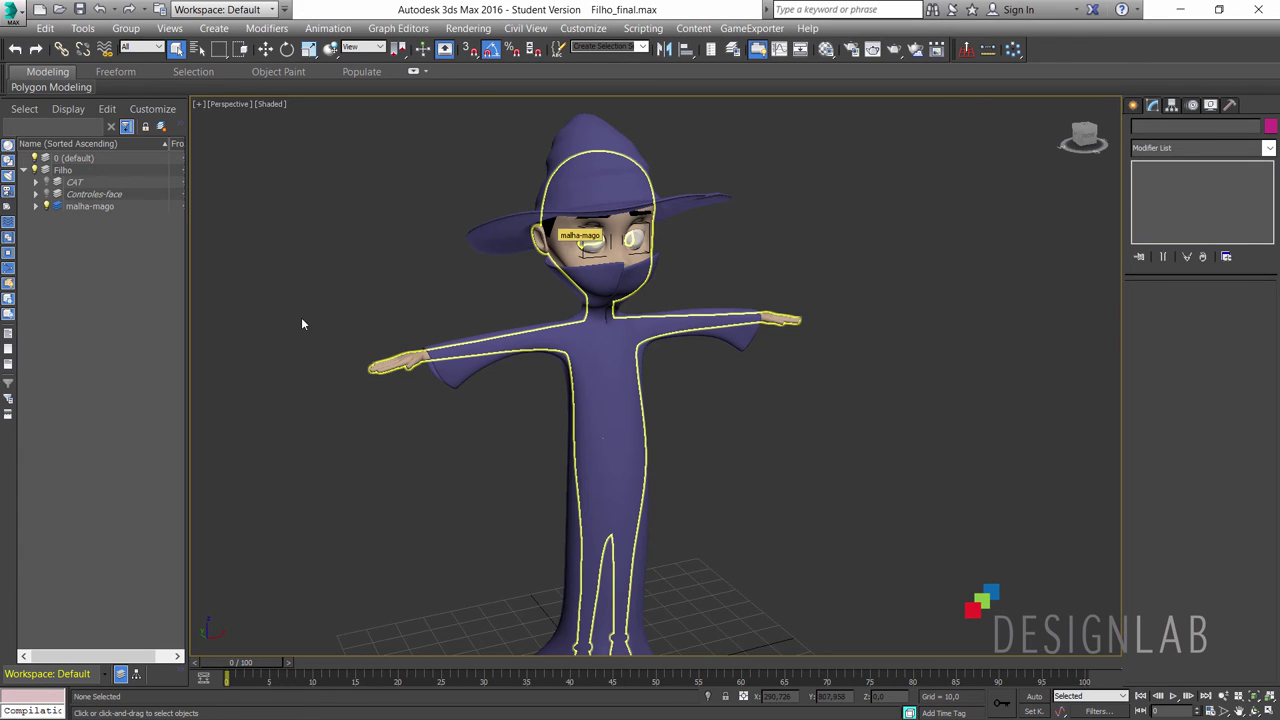
- Delete TurboSmooth and Skin from malha-mago, keeping Morpher, and isolate the body alone
{"action": "left_click", "coordinate": [553, 245]}
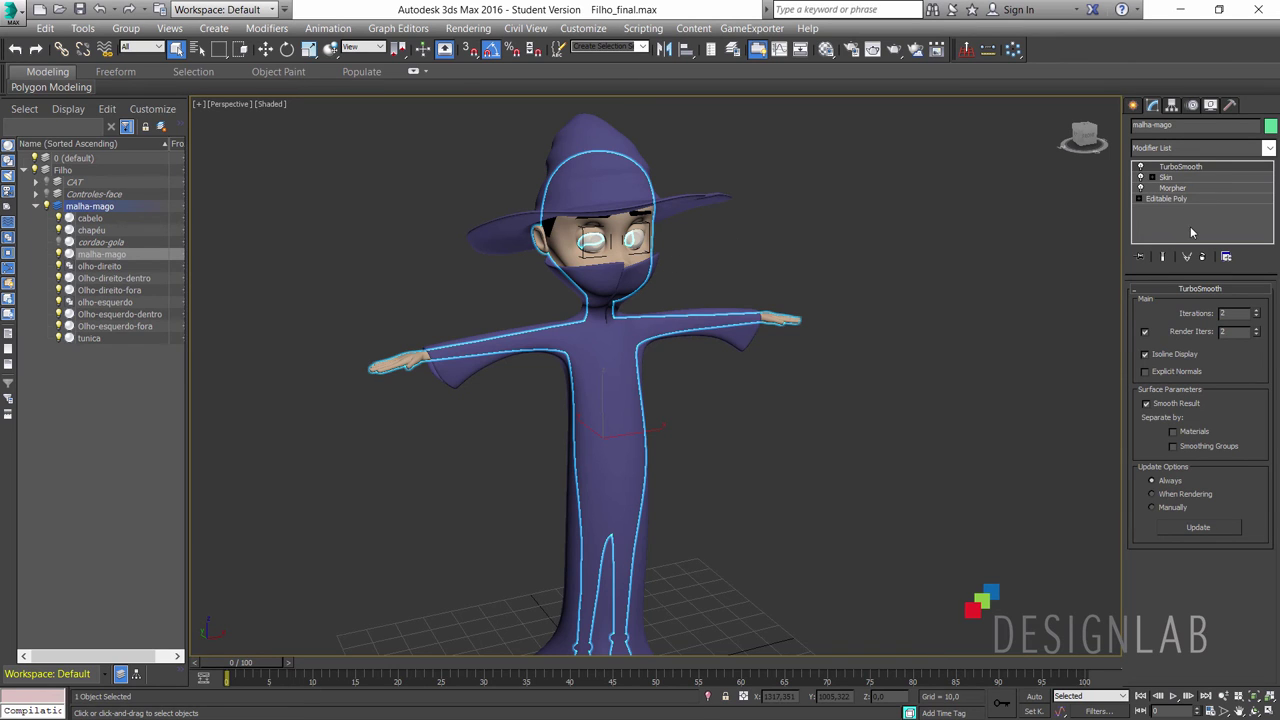
{"action": "left_click", "coordinate": [1203, 257]}
{"action": "left_click", "coordinate": [1203, 257]}
{"action": "left_click", "coordinate": [1173, 167]}
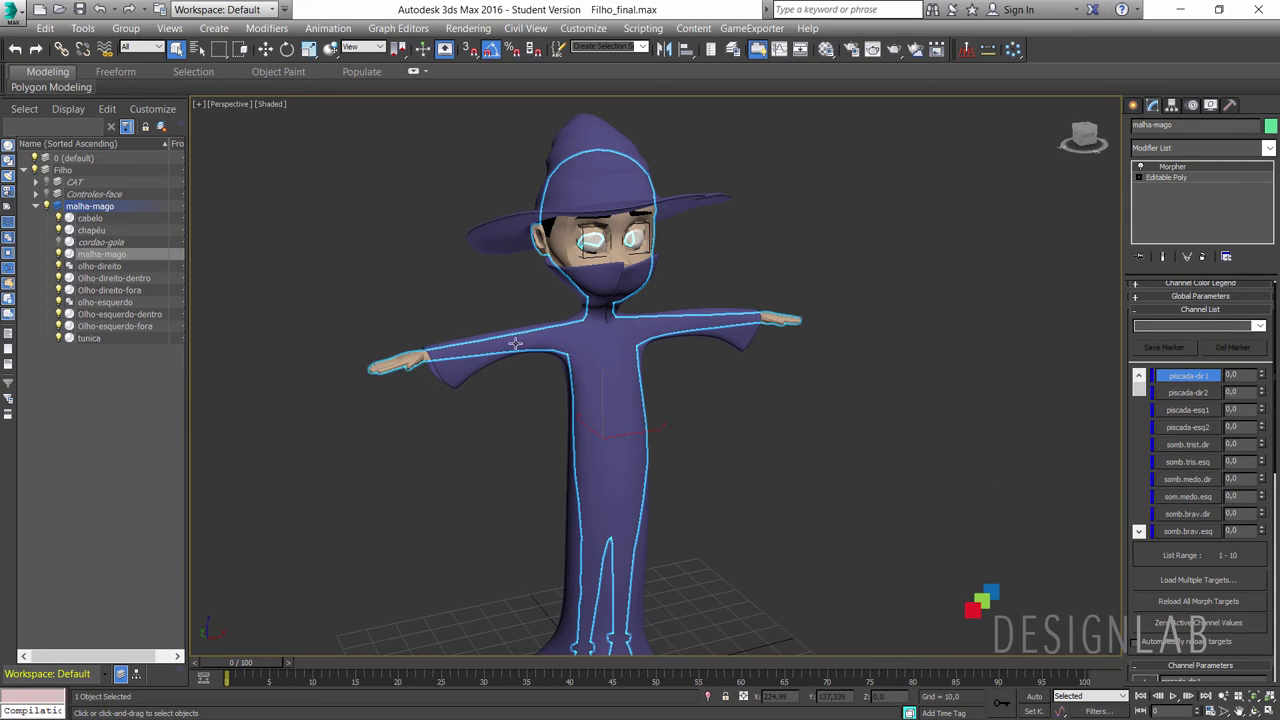
{"action": "left_click", "coordinate": [709, 697]}
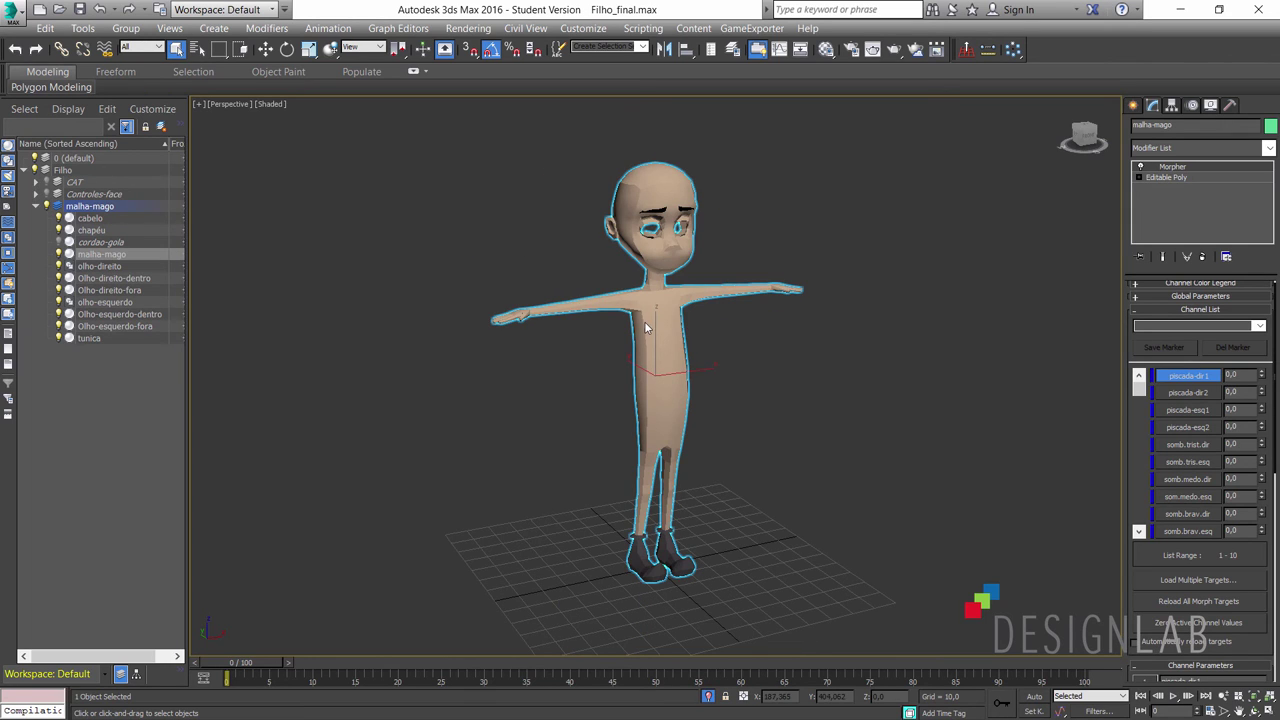
{"action": "left_click", "coordinate": [6, 8]}
{"action": "mouse_move", "coordinate": [60, 318]}
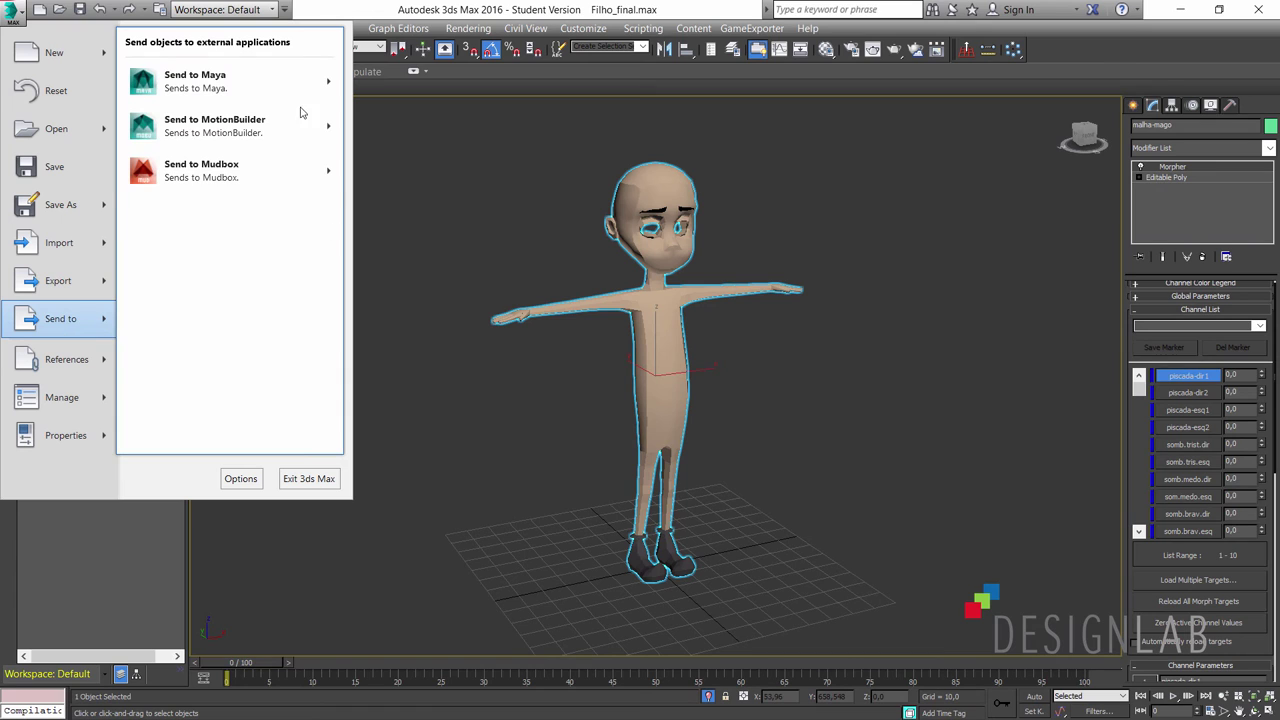
{"action": "mouse_move", "coordinate": [230, 170]}
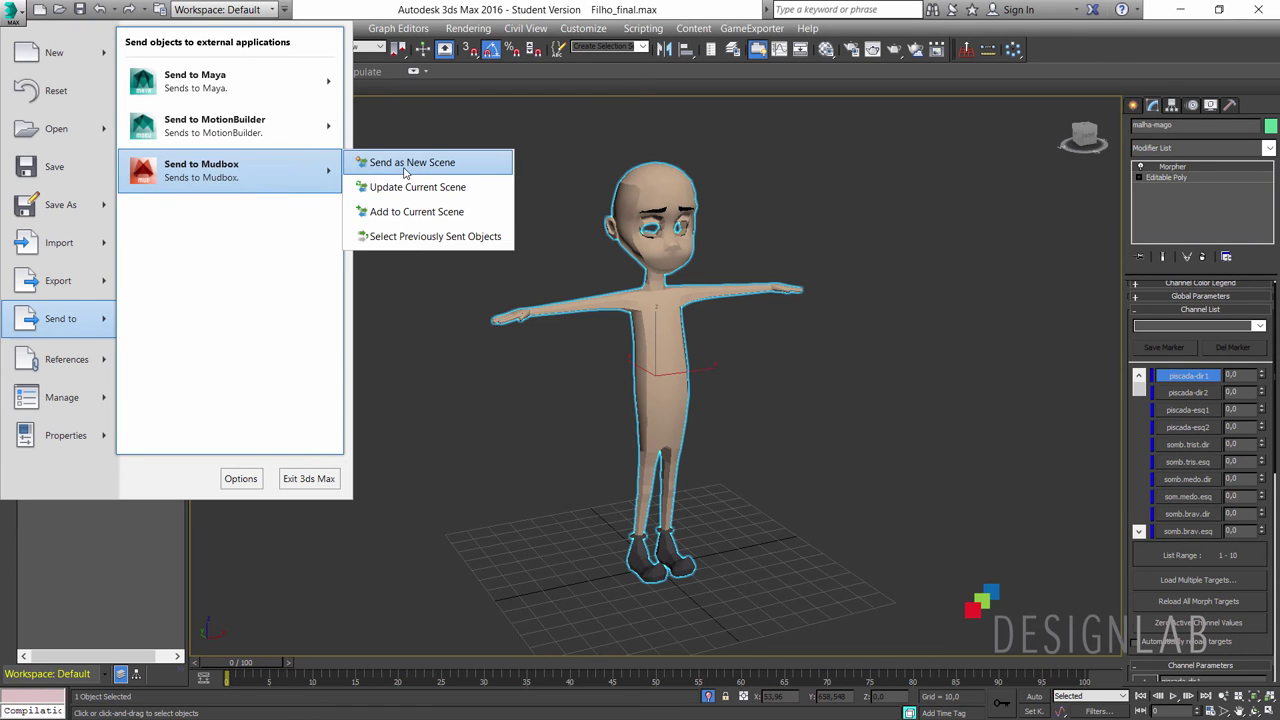
- Send the malha-mago body to Mudbox with Send as New Scene
{"action": "left_click", "coordinate": [372, 164]}
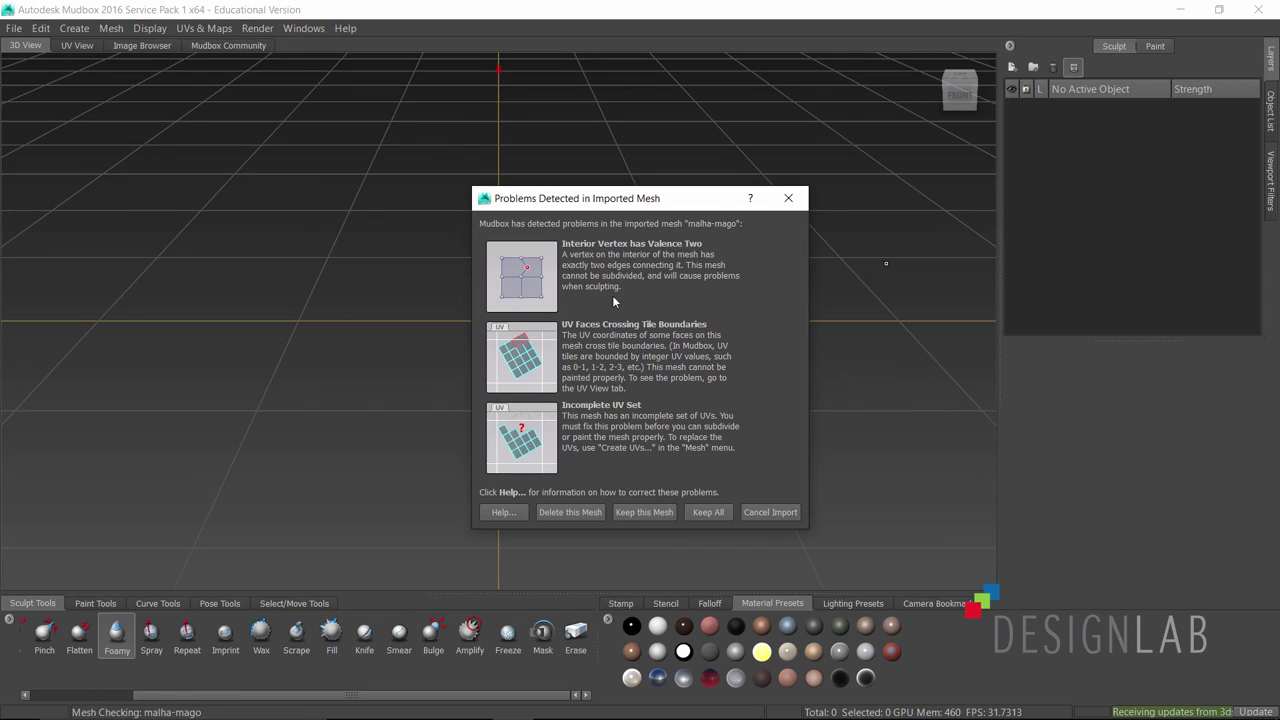
- Keep the imported malha-mago mesh despite its problems and frame the character's head and shoulders
{"action": "left_click", "coordinate": [636, 514]}
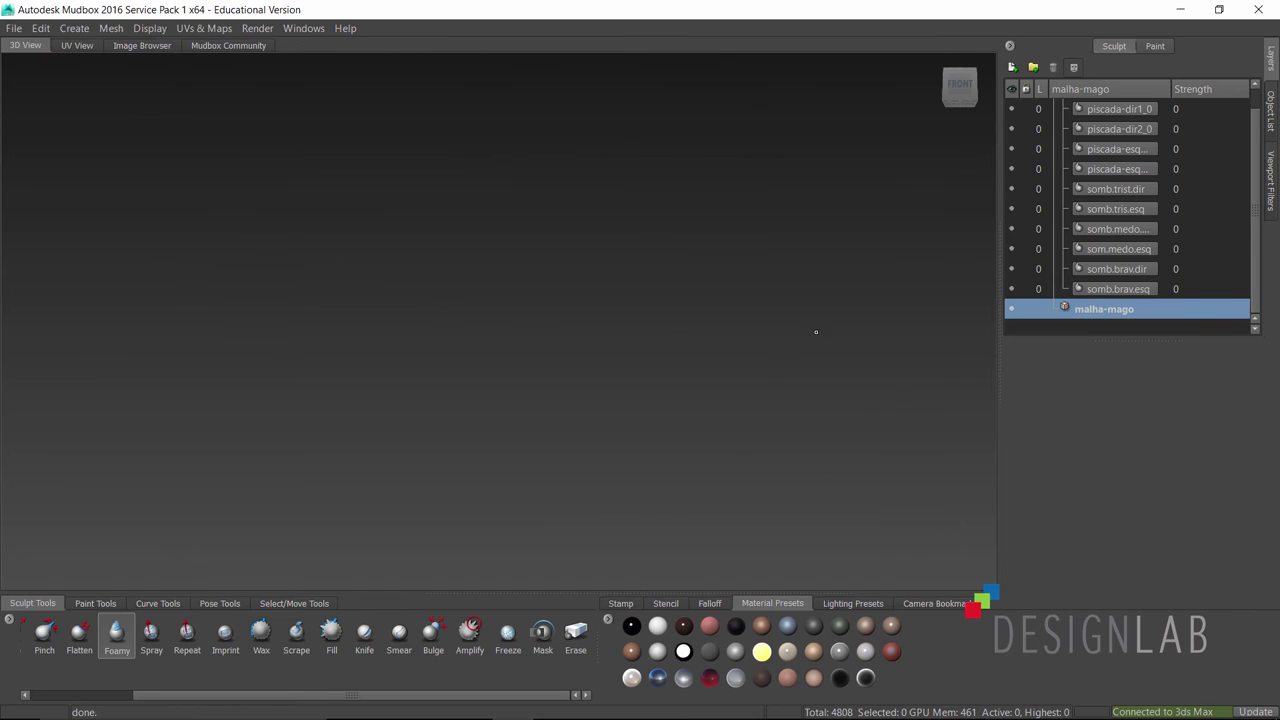
{"action": "mouse_move", "coordinate": [959, 90]}
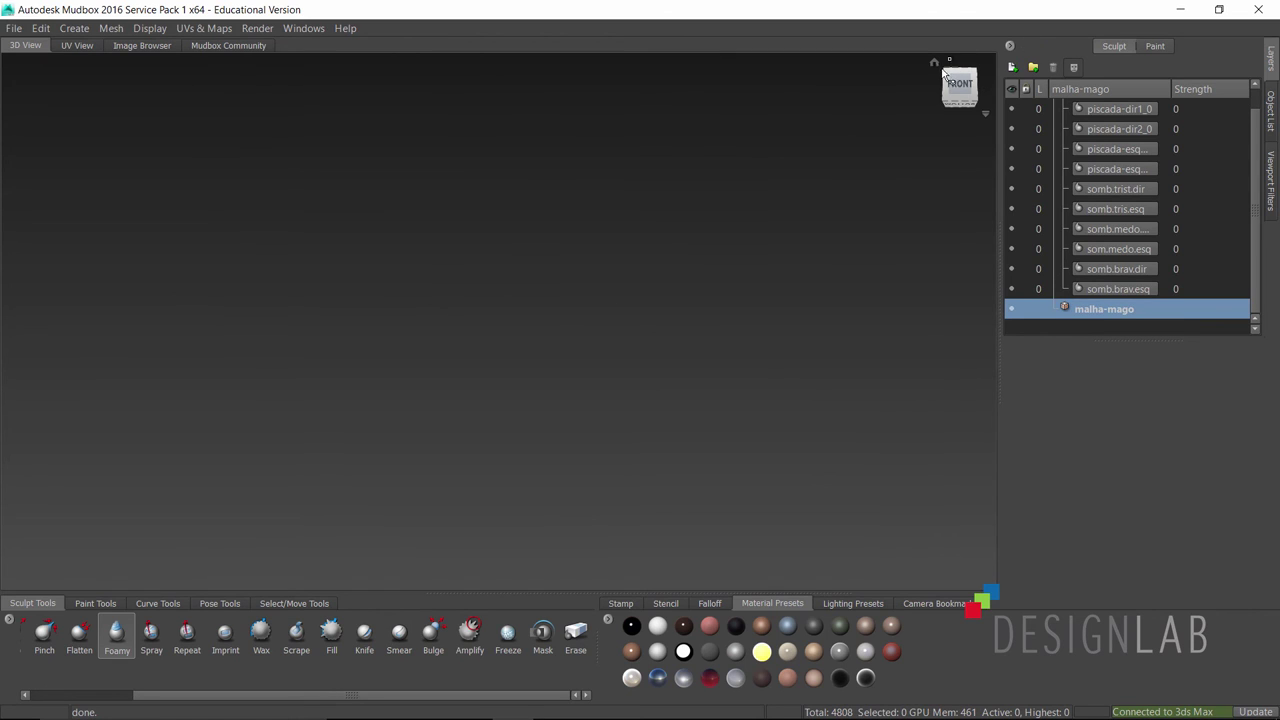
{"action": "left_click", "coordinate": [935, 66]}
{"action": "right_click_drag", "start_coordinate": [418, 347], "coordinate": [976, 261], "text": "alt"}
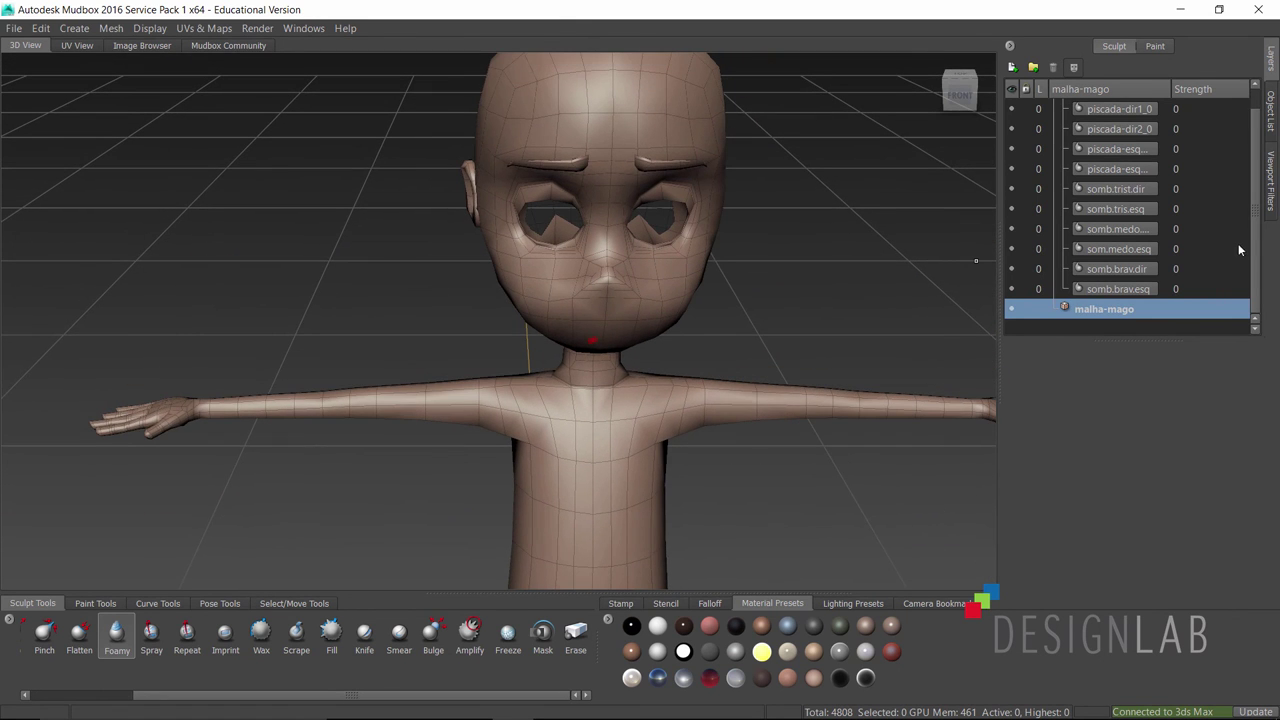
{"action": "left_click_drag", "start_coordinate": [1259, 237], "coordinate": [1210, 165]}
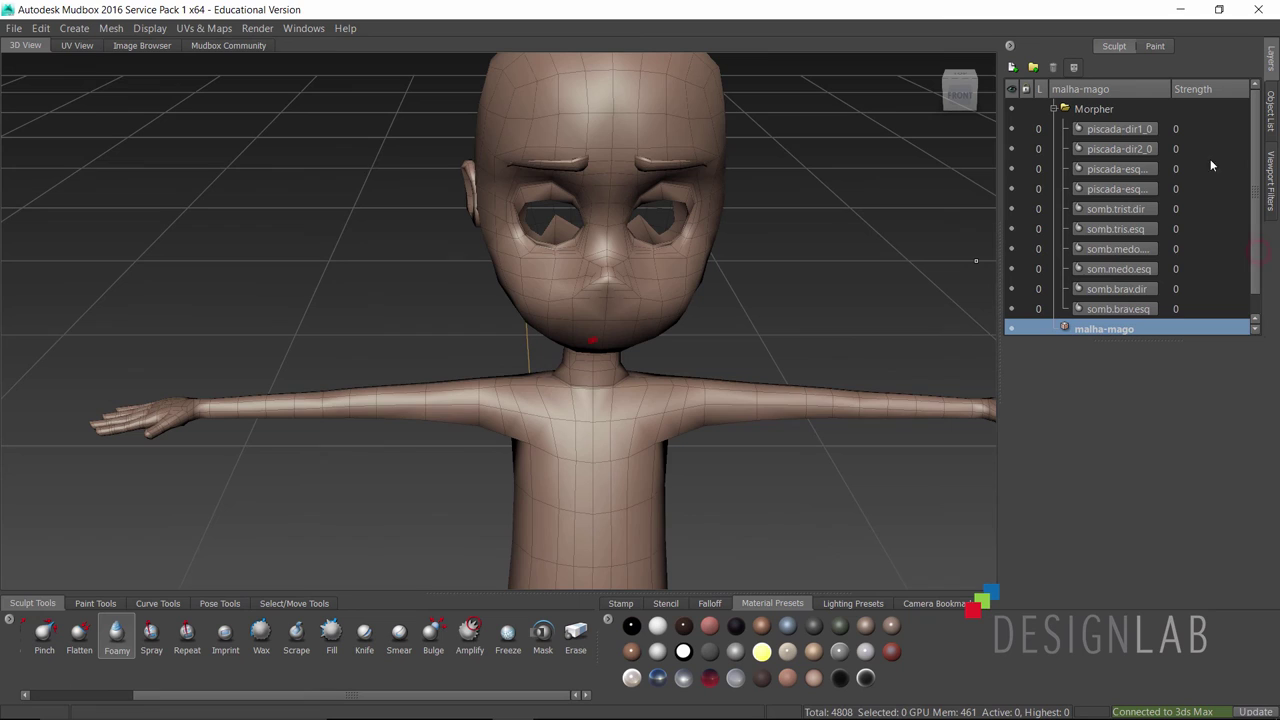
{"action": "left_click", "coordinate": [1109, 131]}
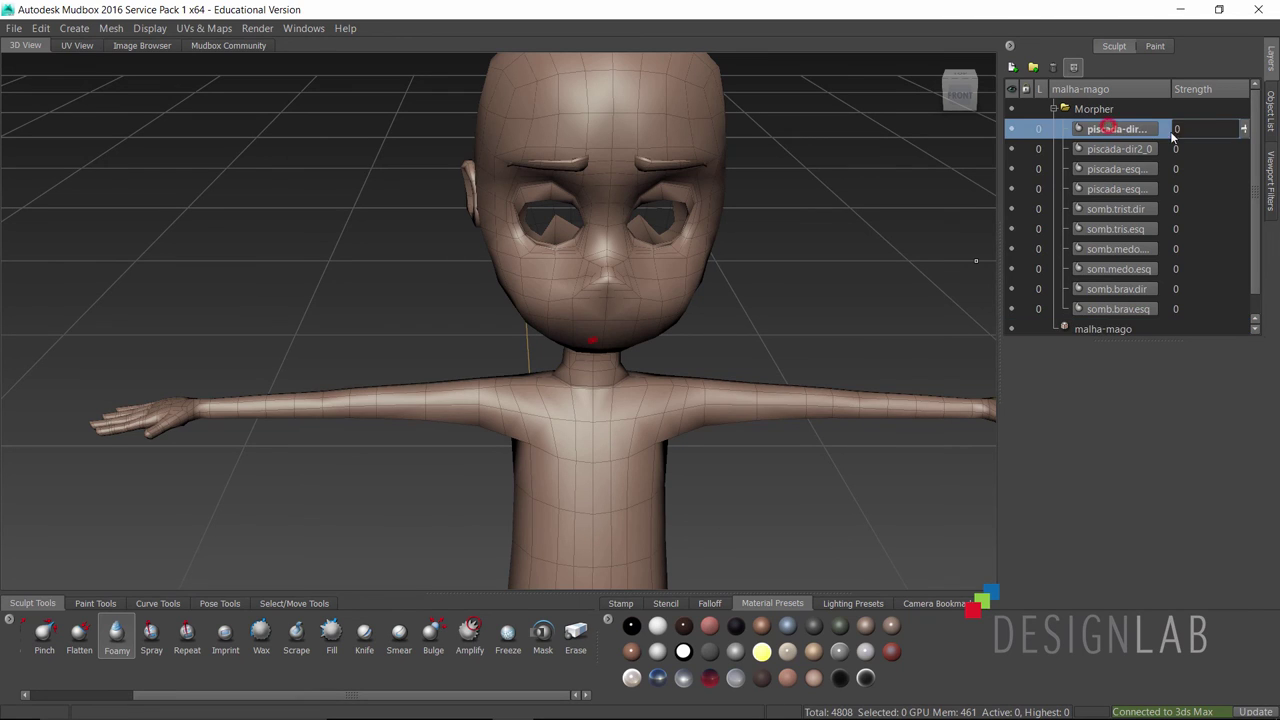
{"action": "mouse_move", "coordinate": [1244, 130]}
{"action": "left_mouse_down"}
{"action": "mouse_move", "coordinate": [1240, 93]}
{"action": "mouse_move", "coordinate": [1240, 173]}
{"action": "left_mouse_up"}
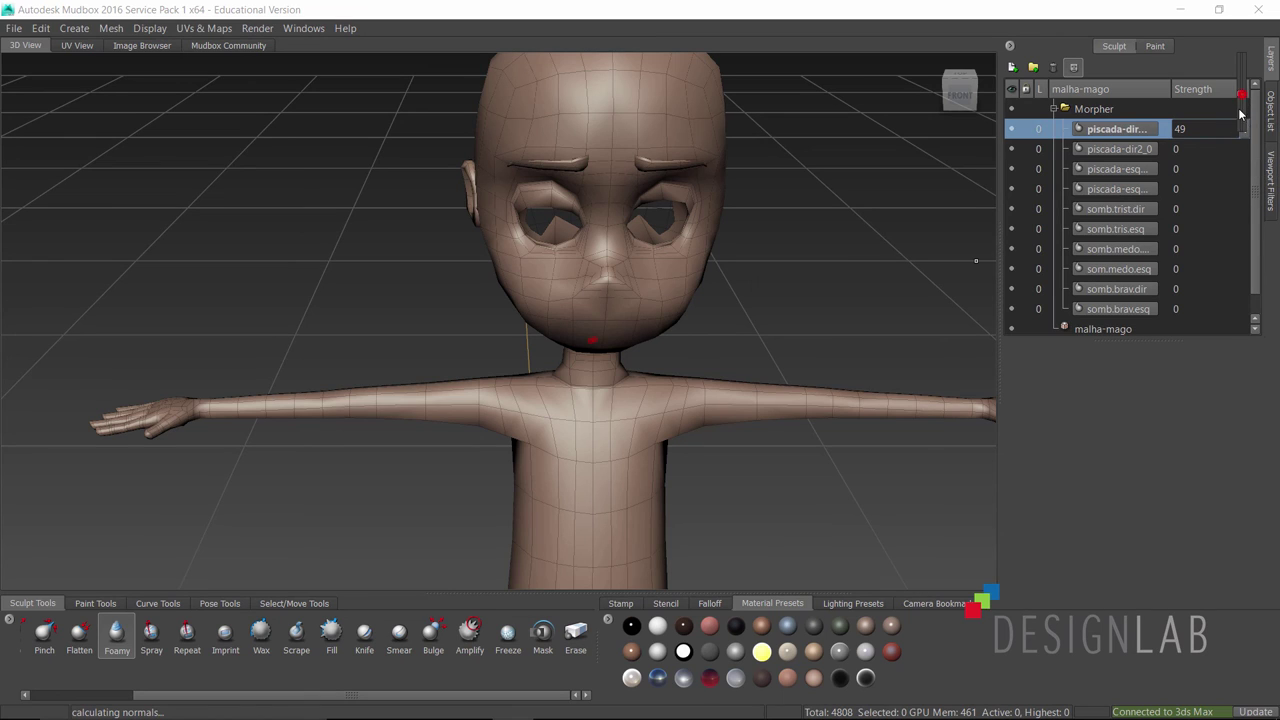
{"action": "left_click_drag", "start_coordinate": [1240, 115], "coordinate": [1227, 23]}
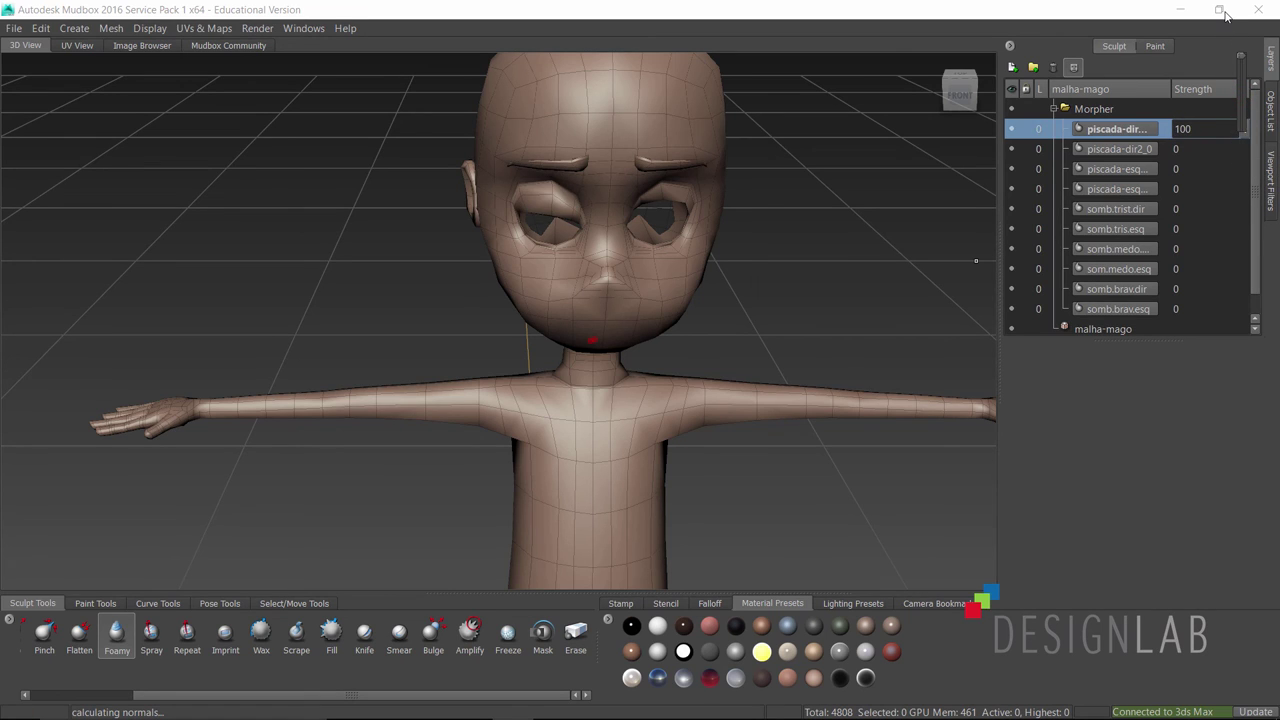
{"action": "left_click_drag", "start_coordinate": [1225, 12], "coordinate": [1226, 178]}
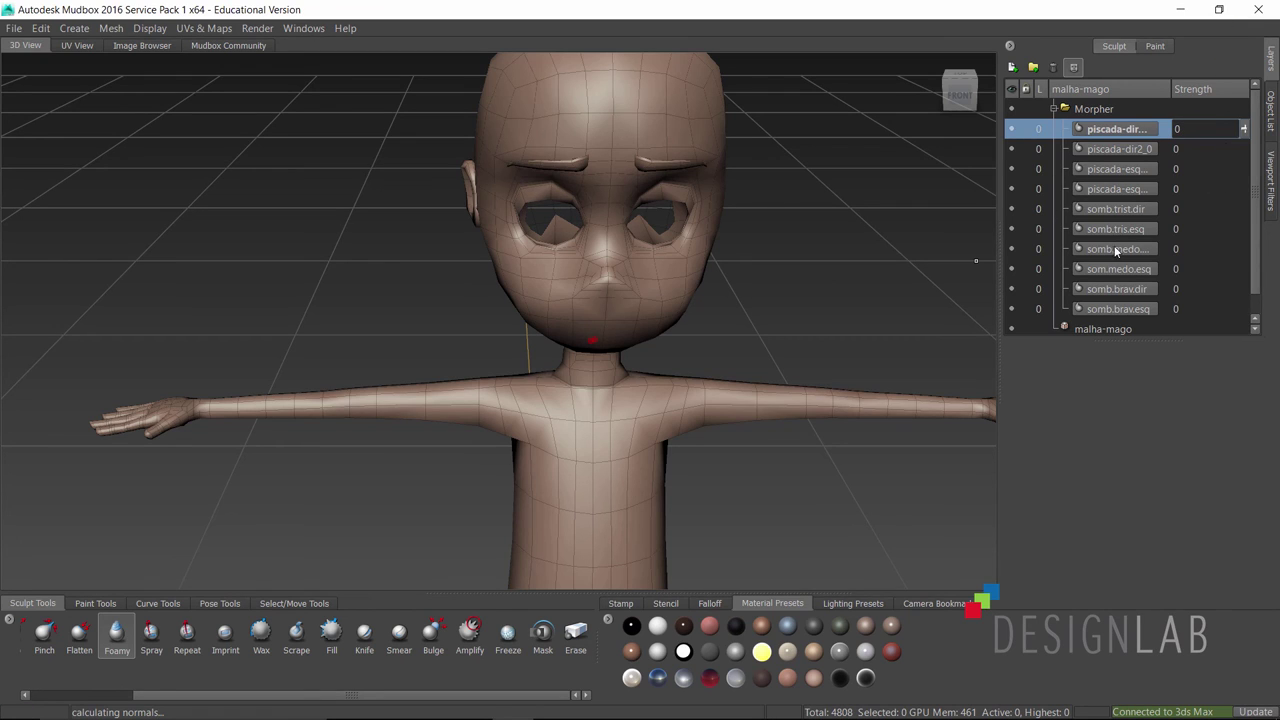
{"action": "left_click", "coordinate": [1115, 171]}
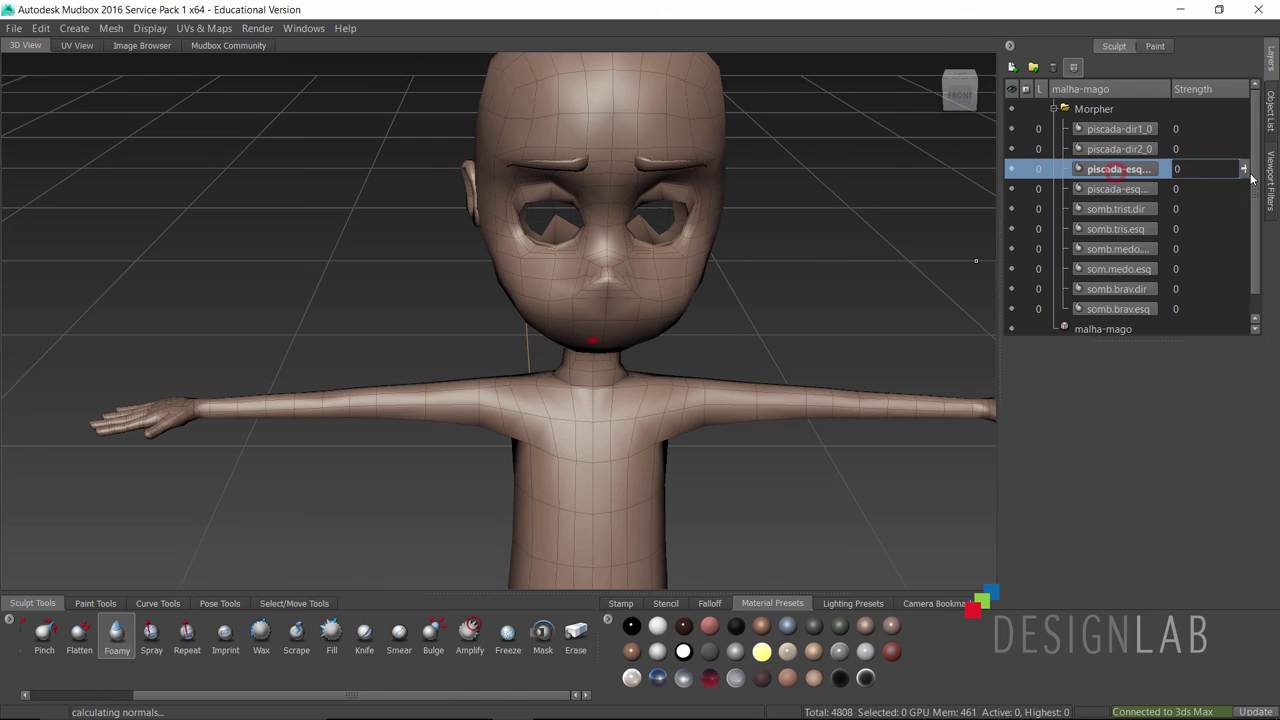
{"action": "left_click_drag", "start_coordinate": [1246, 172], "coordinate": [1244, 45]}
{"action": "left_click", "coordinate": [1139, 151]}
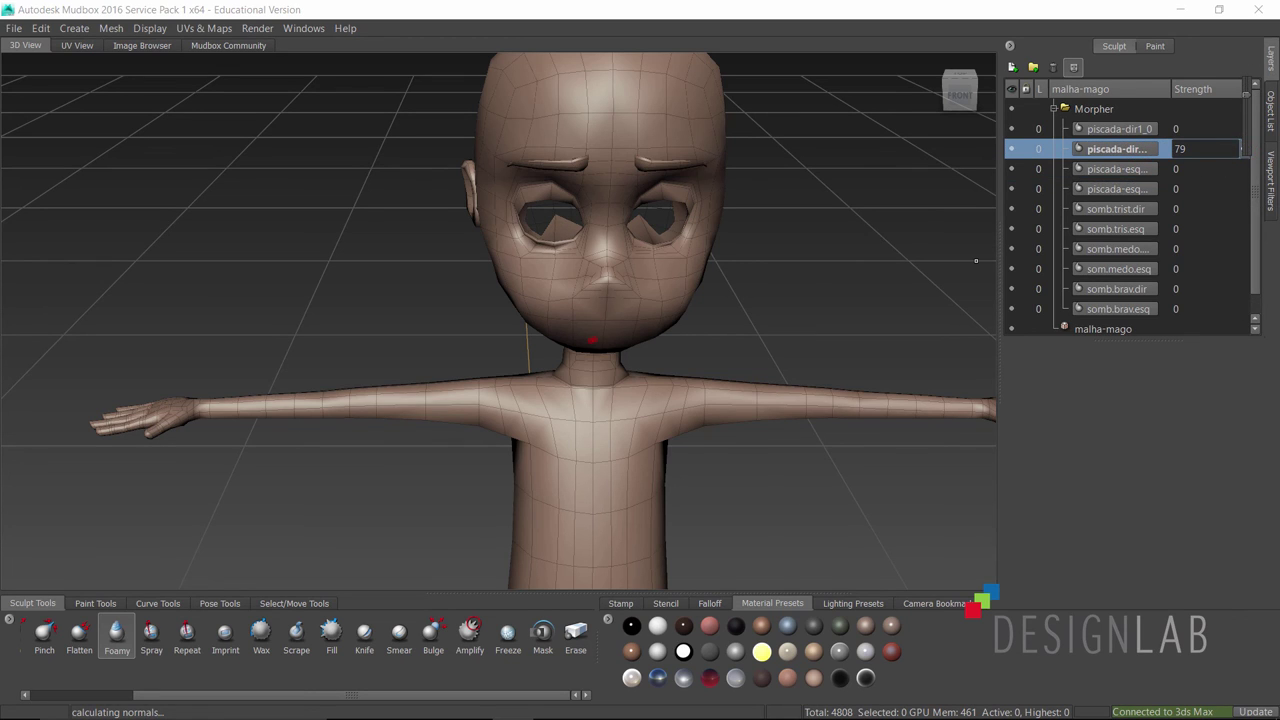
{"action": "left_click_drag", "start_coordinate": [1247, 101], "coordinate": [1246, 150]}
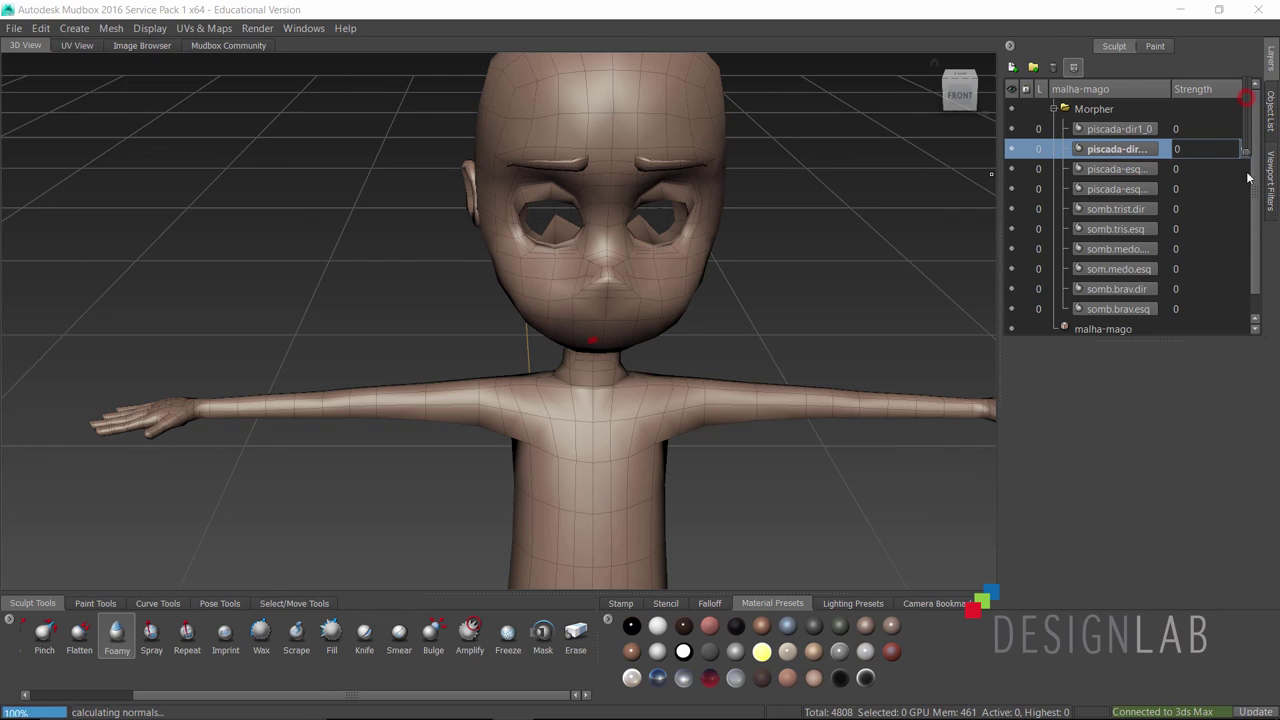
{"action": "left_click", "coordinate": [1095, 110]}
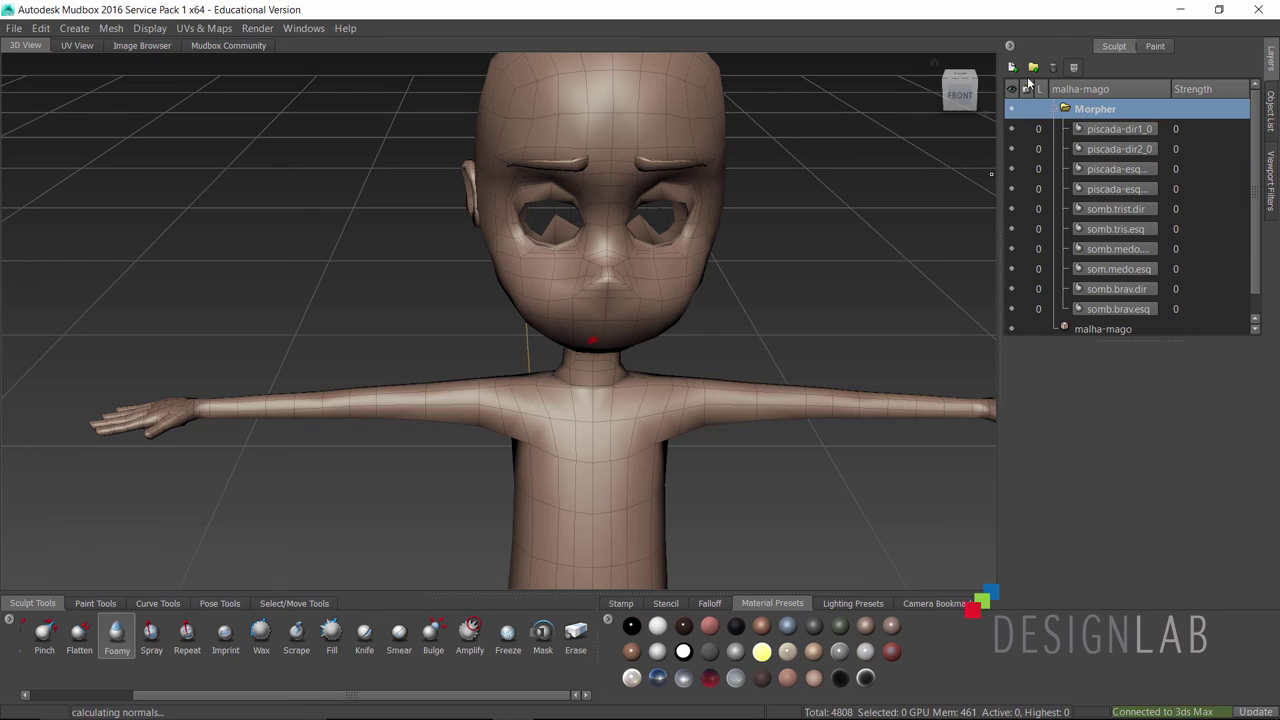
{"action": "left_click", "coordinate": [1011, 67]}
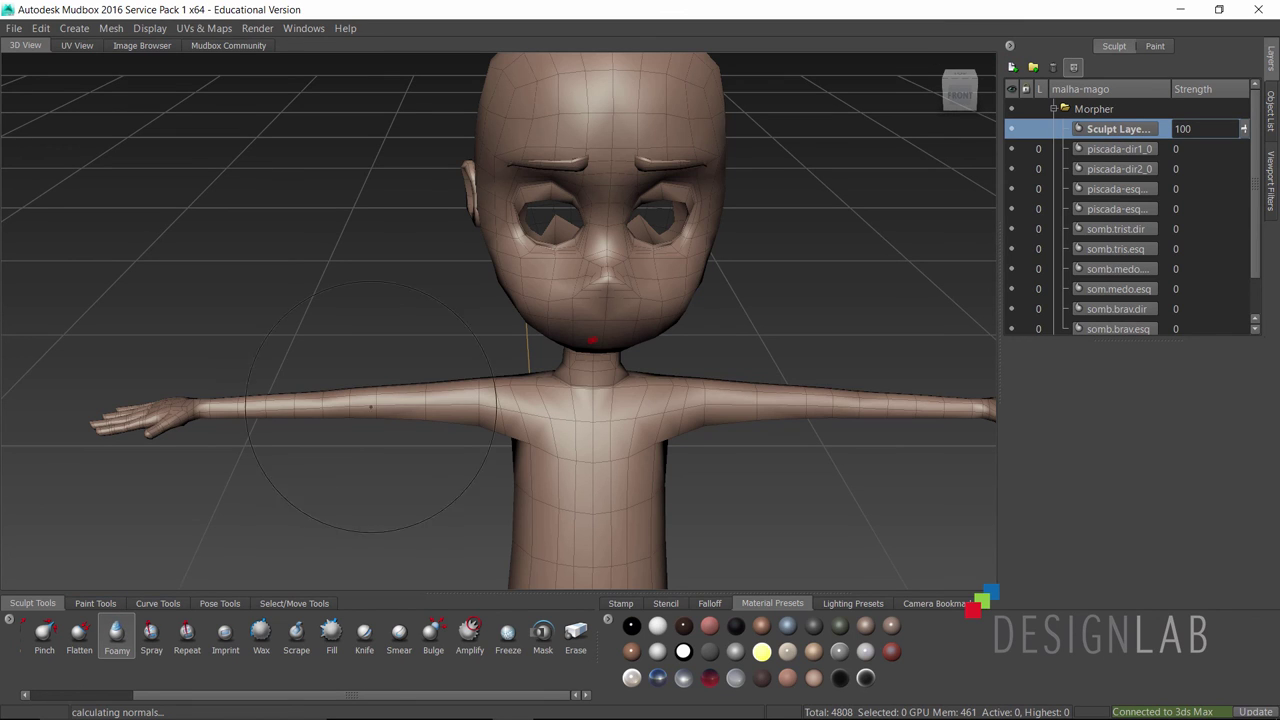
{"action": "key", "text": "f"}
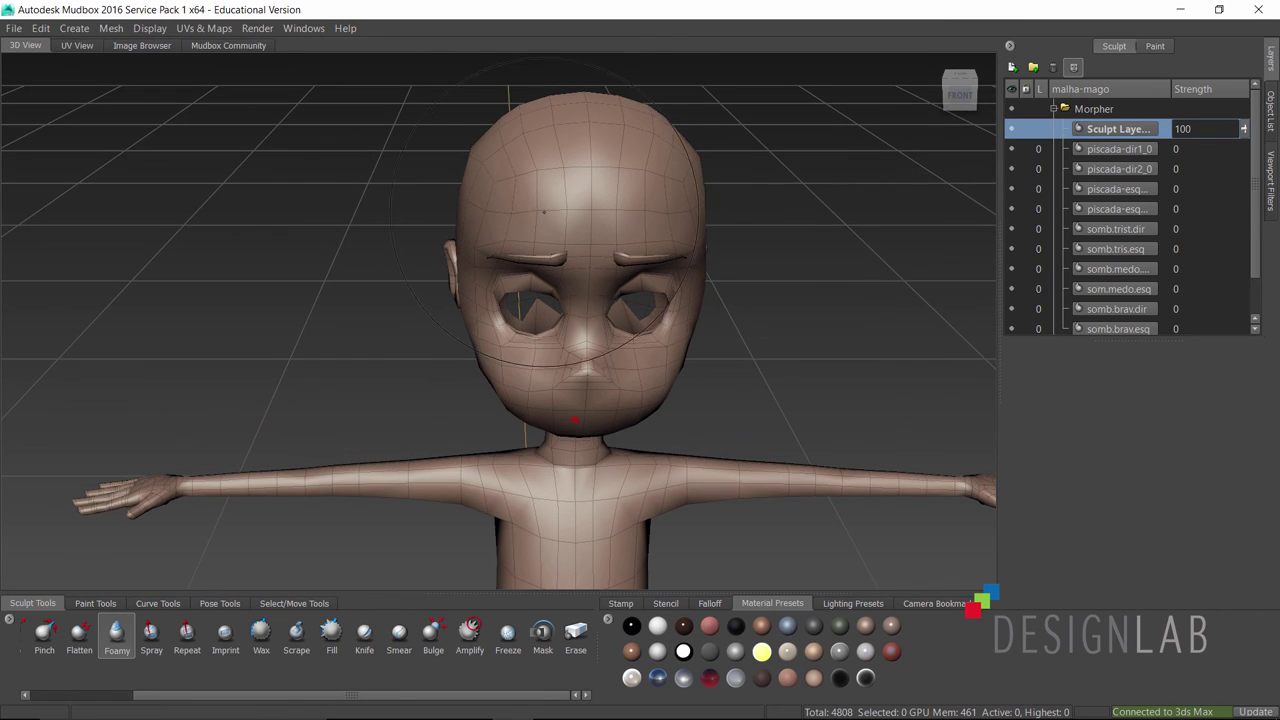
{"action": "mouse_move", "coordinate": [544, 212]}
{"action": "left_mouse_down"}
{"action": "mouse_move", "coordinate": [520, 177]}
{"action": "mouse_move", "coordinate": [672, 146]}
{"action": "mouse_move", "coordinate": [561, 213]}
{"action": "left_mouse_up"}
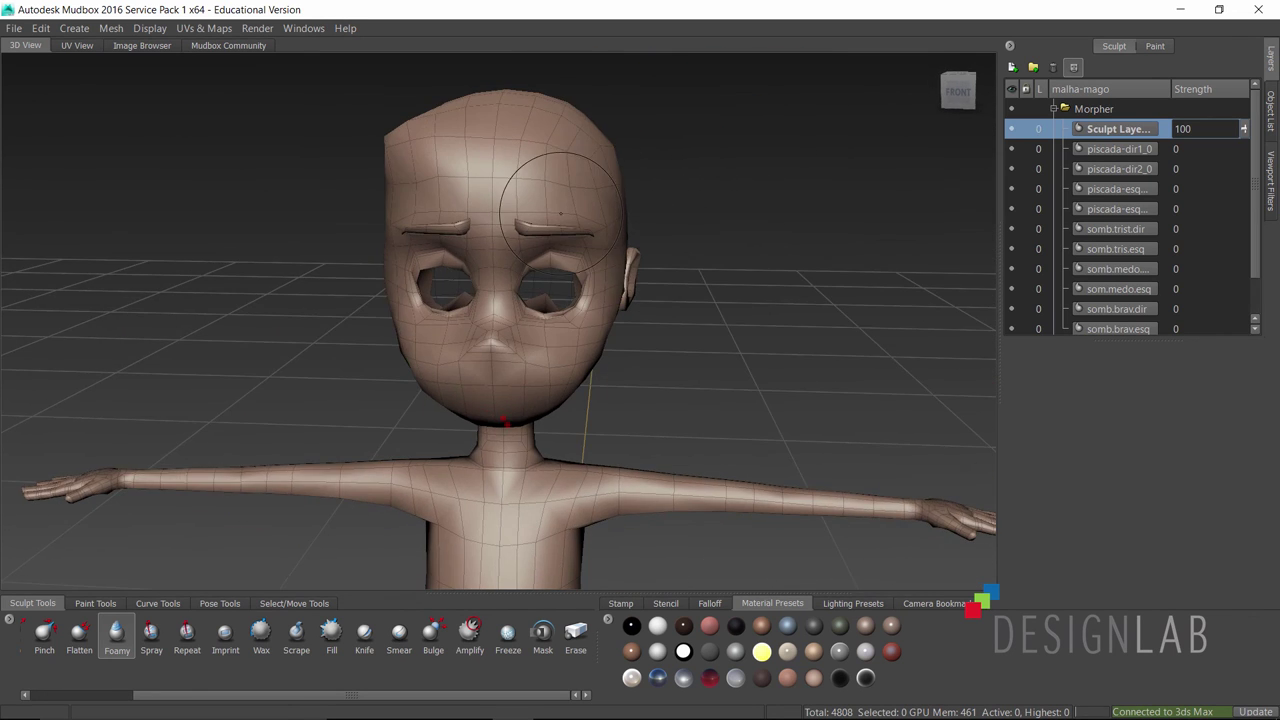
{"action": "right_click_drag", "start_coordinate": [561, 213], "coordinate": [555, 237], "text": "alt"}
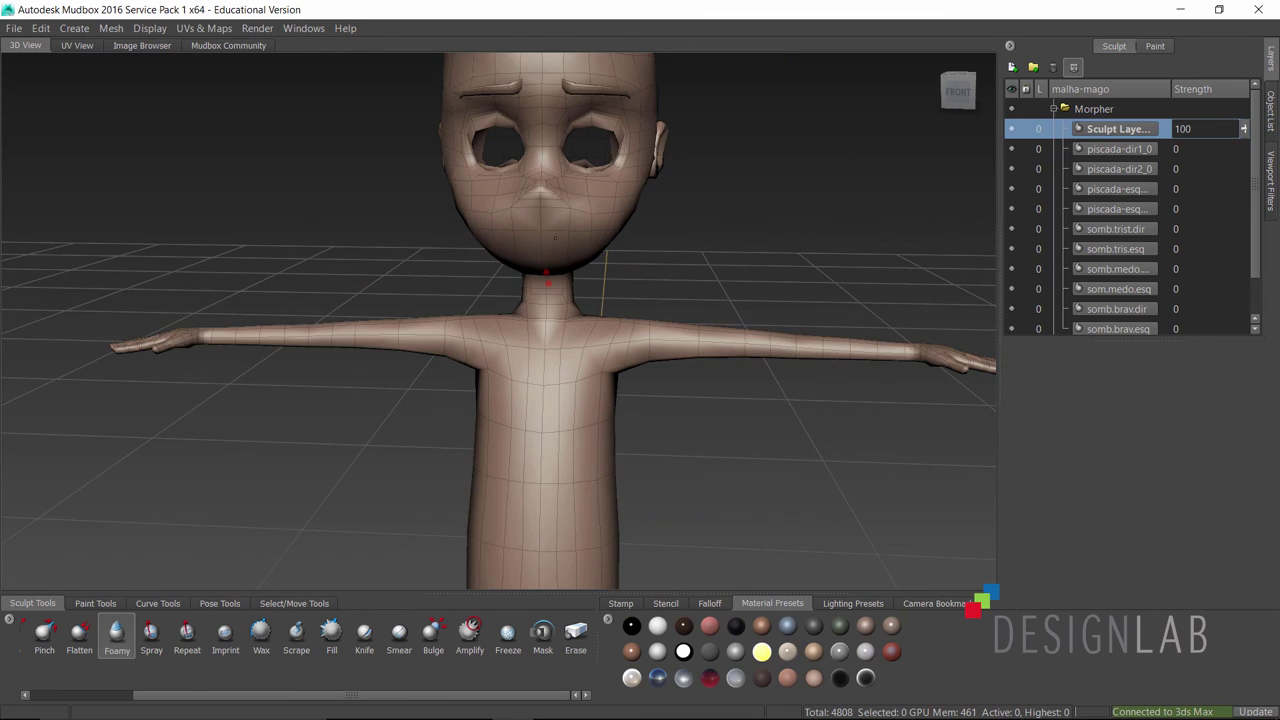
{"action": "middle_click_drag", "start_coordinate": [555, 237], "coordinate": [555, 300], "text": "alt"}
{"action": "right_click_drag", "start_coordinate": [555, 300], "coordinate": [640, 300], "text": "alt"}
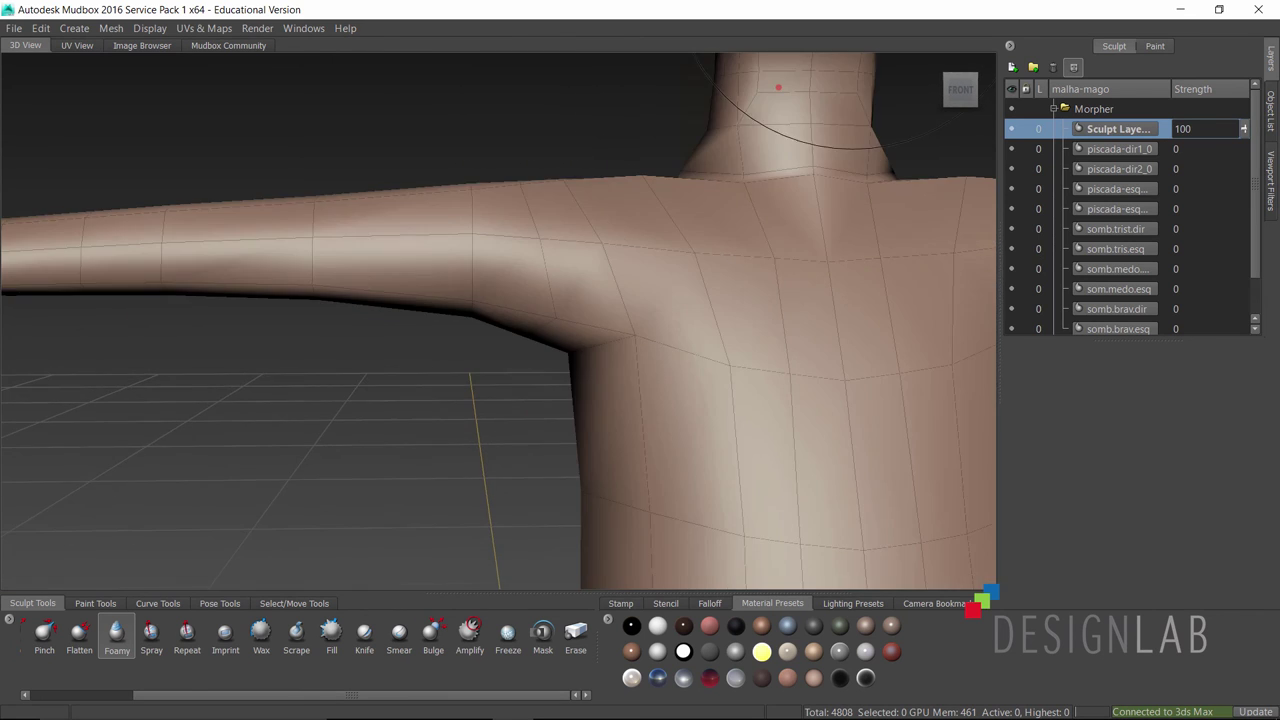
{"action": "right_click_drag", "start_coordinate": [778, 87], "coordinate": [737, 114], "text": "alt"}
{"action": "middle_click_drag", "start_coordinate": [737, 114], "coordinate": [509, 380], "text": "alt"}
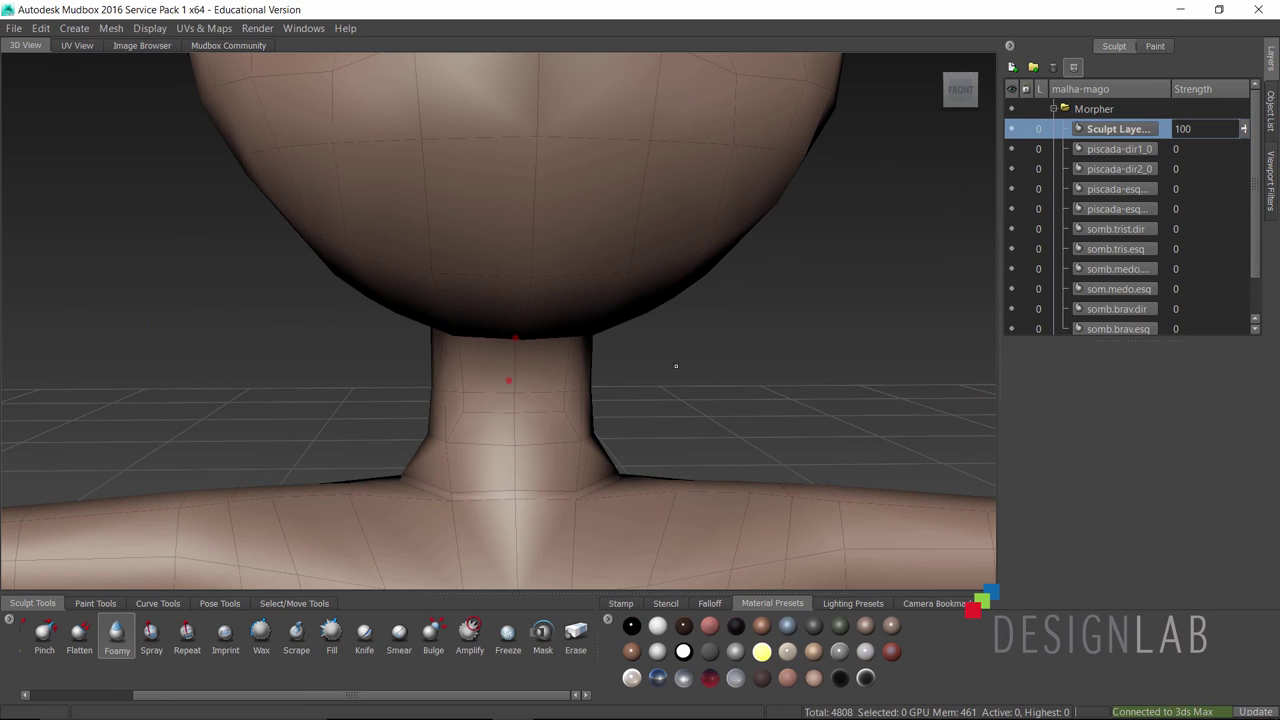
{"action": "right_click_drag", "start_coordinate": [529, 353], "coordinate": [490, 353], "text": "alt"}
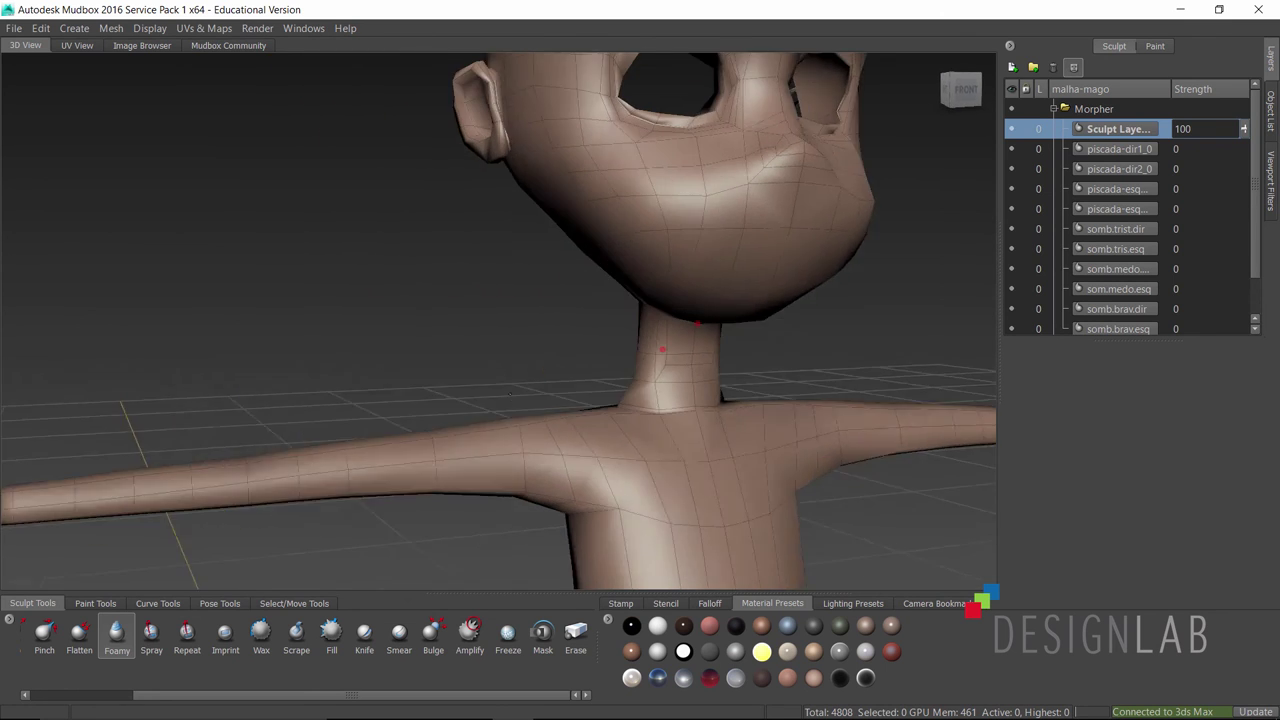
{"action": "mouse_move", "coordinate": [490, 353]}
{"action": "left_mouse_down", "text": "alt"}
{"action": "mouse_move", "coordinate": [635, 387]}
{"action": "mouse_move", "coordinate": [672, 348]}
{"action": "mouse_move", "coordinate": [662, 340]}
{"action": "left_mouse_up", "text": "alt"}
{"action": "mouse_move", "coordinate": [662, 340]}
{"action": "right_mouse_down", "text": "alt"}
{"action": "mouse_move", "coordinate": [654, 324]}
{"action": "mouse_move", "coordinate": [570, 310]}
{"action": "right_mouse_up", "text": "alt"}
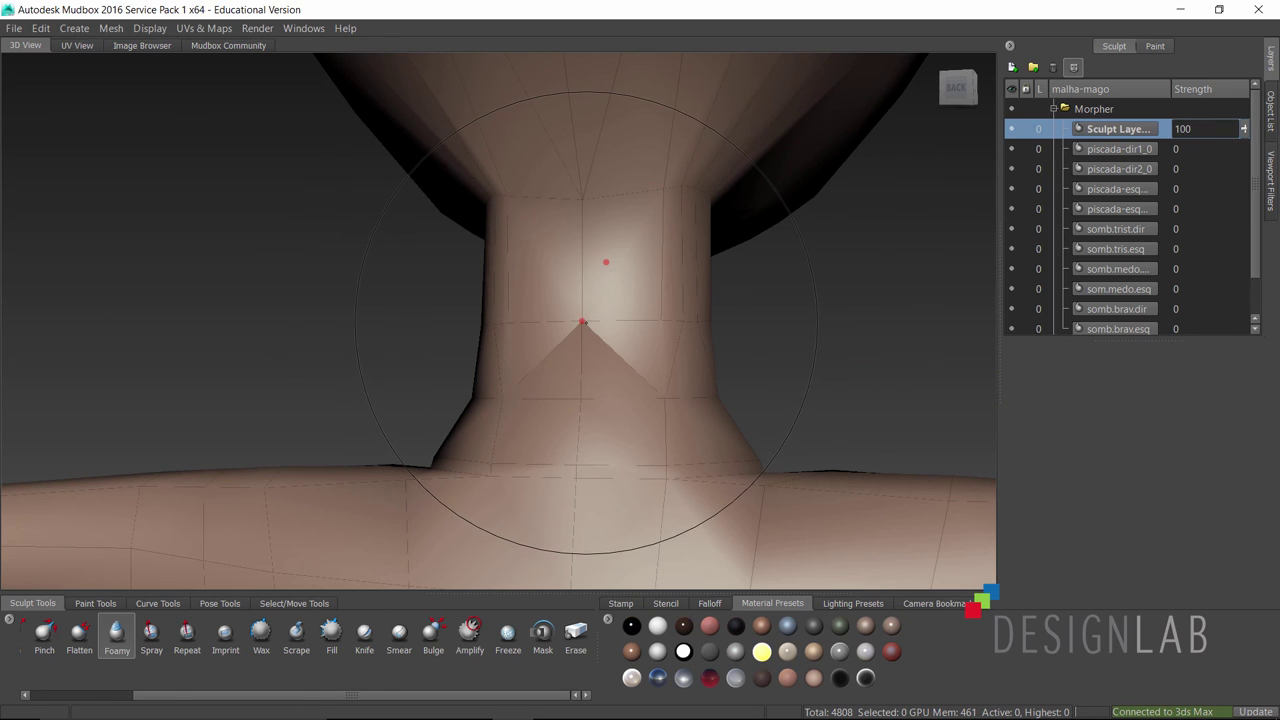
{"action": "right_click_drag", "start_coordinate": [644, 355], "coordinate": [543, 357], "text": "alt"}
{"action": "mouse_move", "coordinate": [543, 357]}
{"action": "left_mouse_down", "text": "alt"}
{"action": "mouse_move", "coordinate": [364, 348]}
{"action": "mouse_move", "coordinate": [405, 320]}
{"action": "mouse_move", "coordinate": [414, 271]}
{"action": "mouse_move", "coordinate": [363, 314]}
{"action": "mouse_move", "coordinate": [349, 383]}
{"action": "mouse_move", "coordinate": [383, 343]}
{"action": "left_mouse_up", "text": "alt"}
{"action": "right_click_drag", "start_coordinate": [384, 343], "coordinate": [360, 320], "text": "alt"}
{"action": "mouse_move", "coordinate": [360, 320]}
{"action": "left_mouse_down", "text": "alt"}
{"action": "mouse_move", "coordinate": [400, 240]}
{"action": "mouse_move", "coordinate": [530, 232]}
{"action": "left_mouse_up", "text": "alt"}
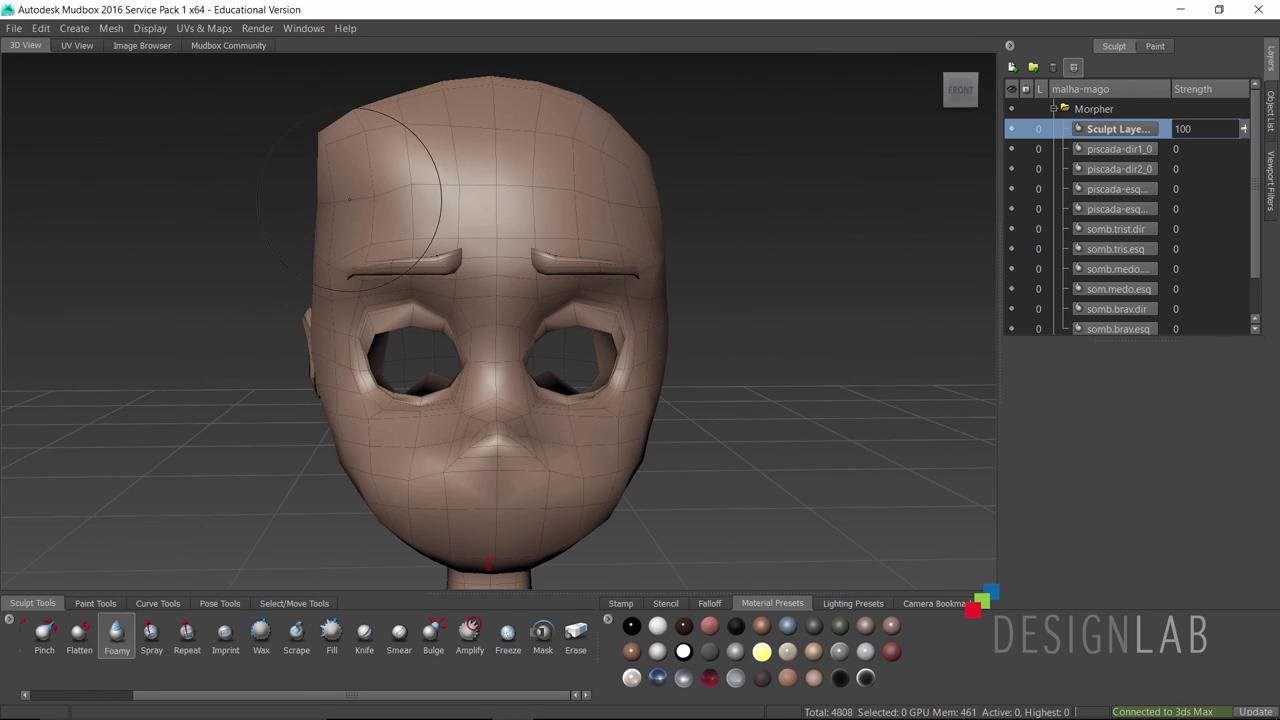
- Select the whole wizard mesh, send the update to 3ds Max, and dismiss the not-updated warning
{"action": "right_click", "coordinate": [457, 211]}
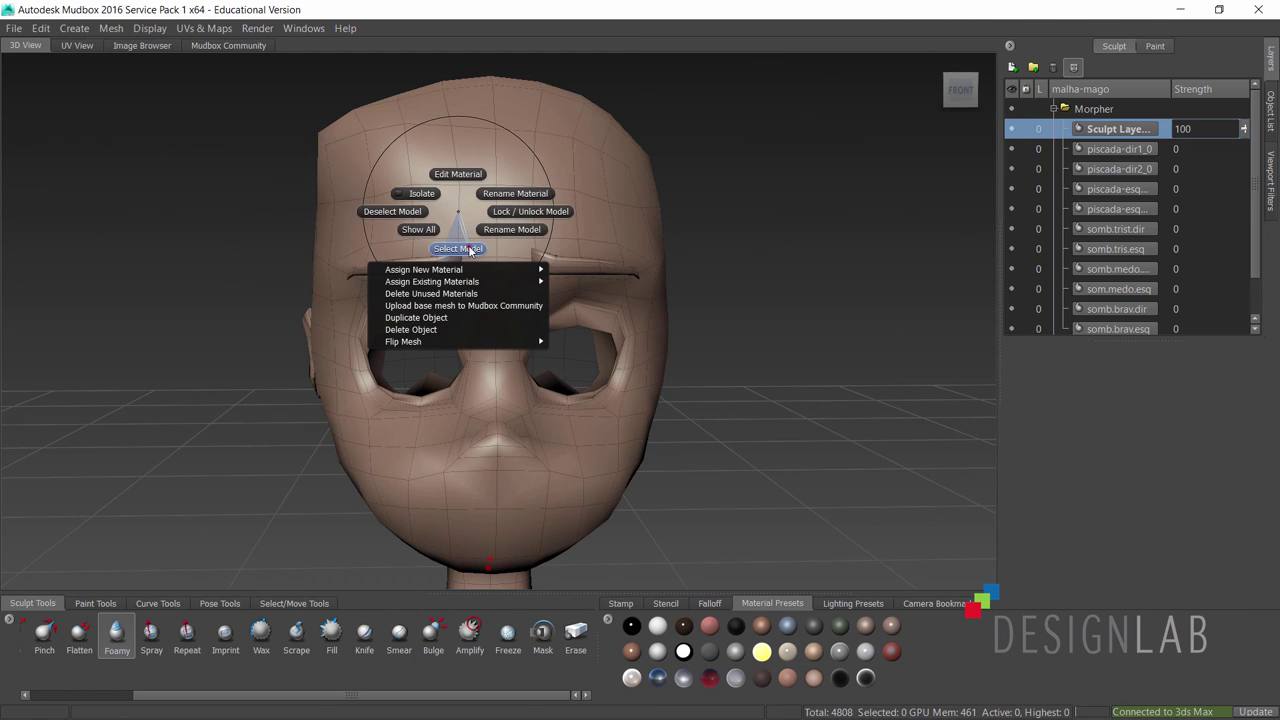
{"action": "left_click", "coordinate": [472, 252]}
{"action": "left_click", "coordinate": [1248, 714]}
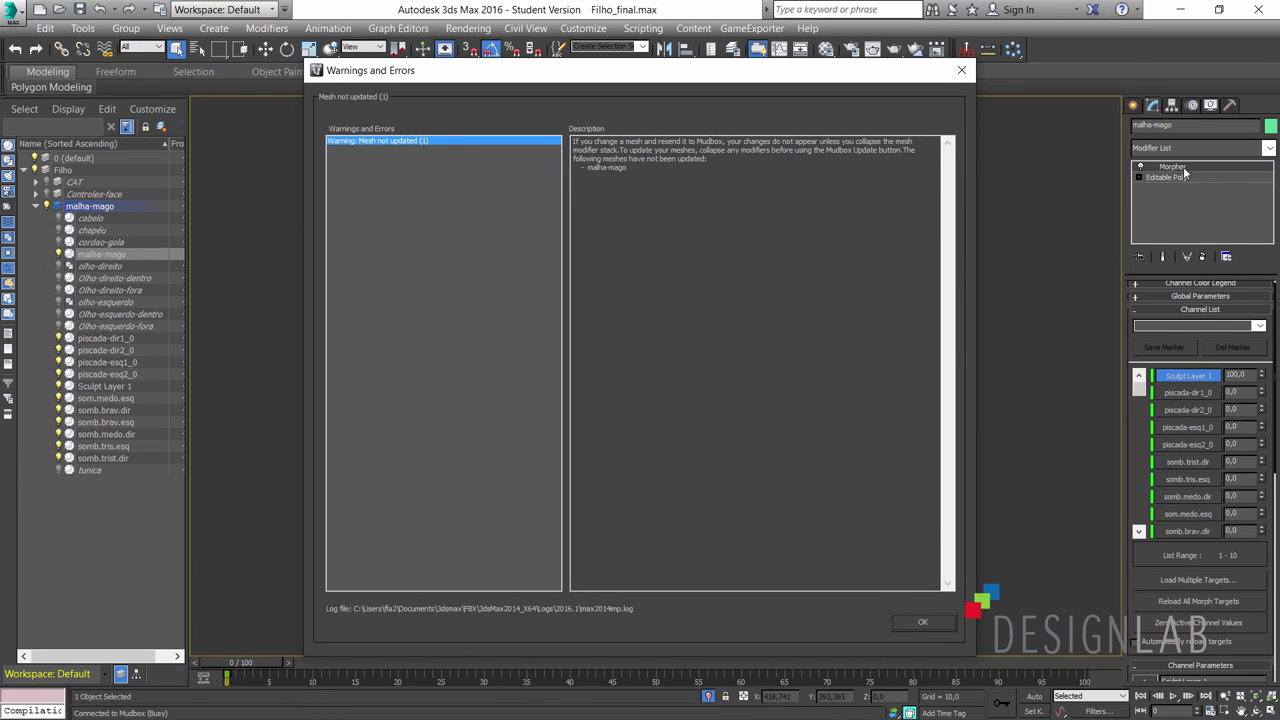
{"action": "left_click", "coordinate": [962, 71]}
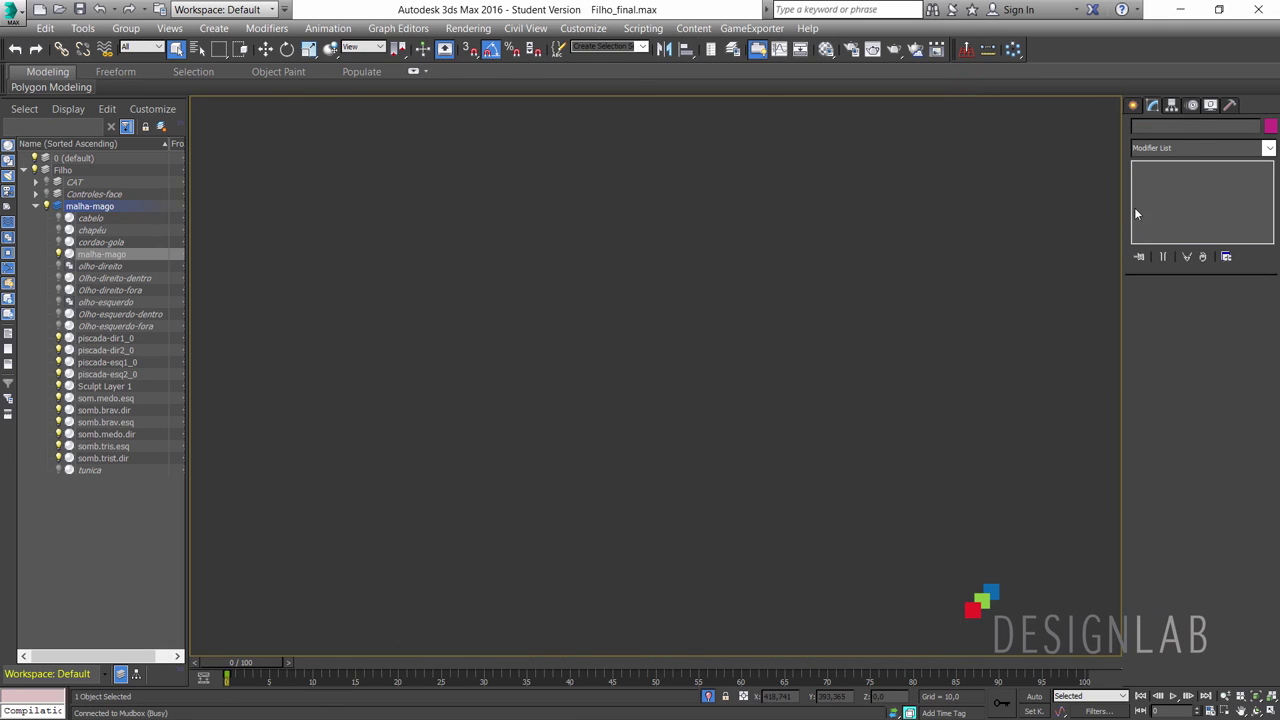
- Select the malha-mago wizard mesh and zero its Sculpt Layer 1 morph channel
{"action": "left_click", "coordinate": [620, 195]}
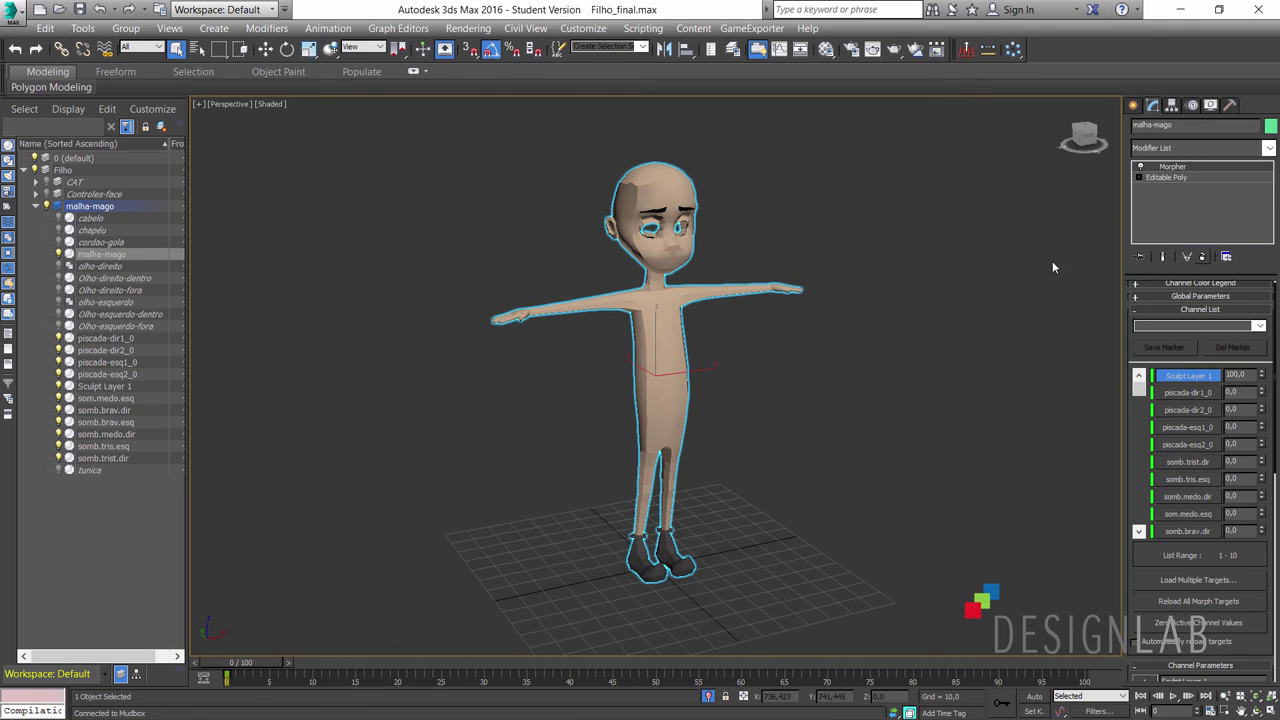
{"action": "scroll", "coordinate": [556, 274], "scroll_direction": "up", "scroll_amount": 1}
{"action": "scroll", "coordinate": [628, 276], "scroll_direction": "up", "scroll_amount": 5}
{"action": "scroll", "coordinate": [632, 270], "scroll_direction": "up", "scroll_amount": 2}
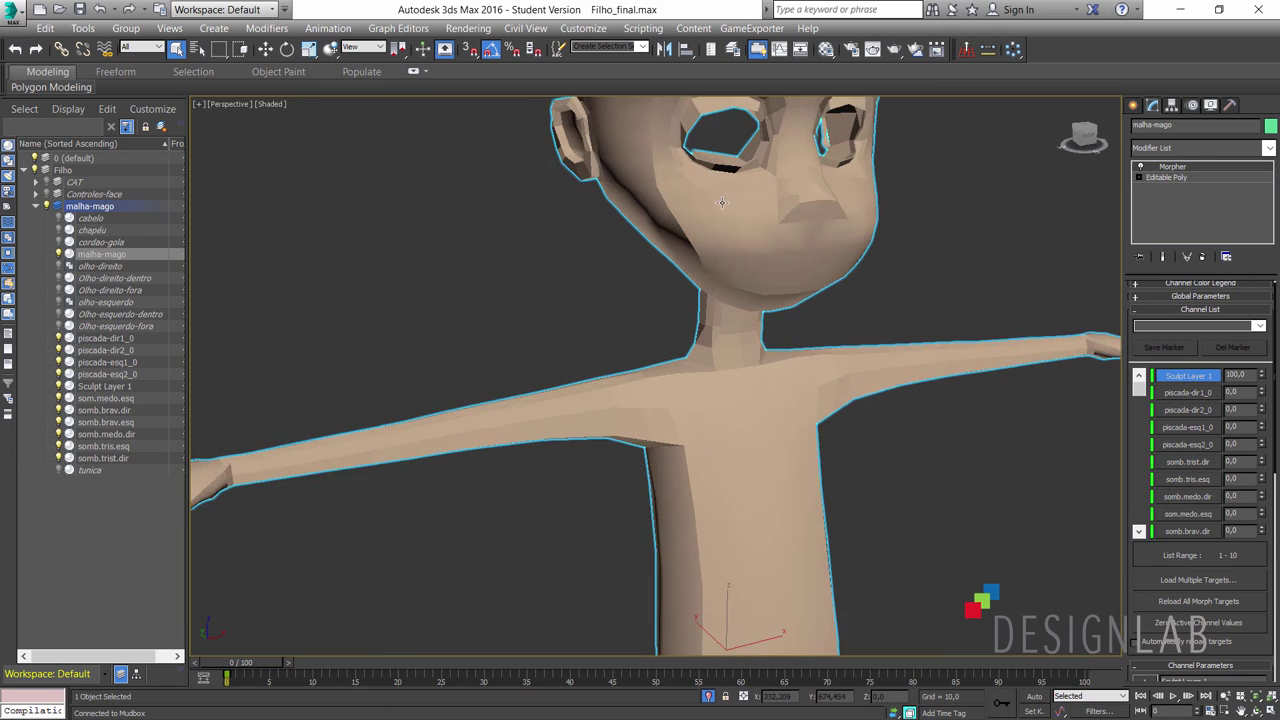
{"action": "scroll", "coordinate": [698, 268], "scroll_direction": "up", "scroll_amount": 2}
{"action": "scroll", "coordinate": [700, 265], "scroll_direction": "up", "scroll_amount": 2}
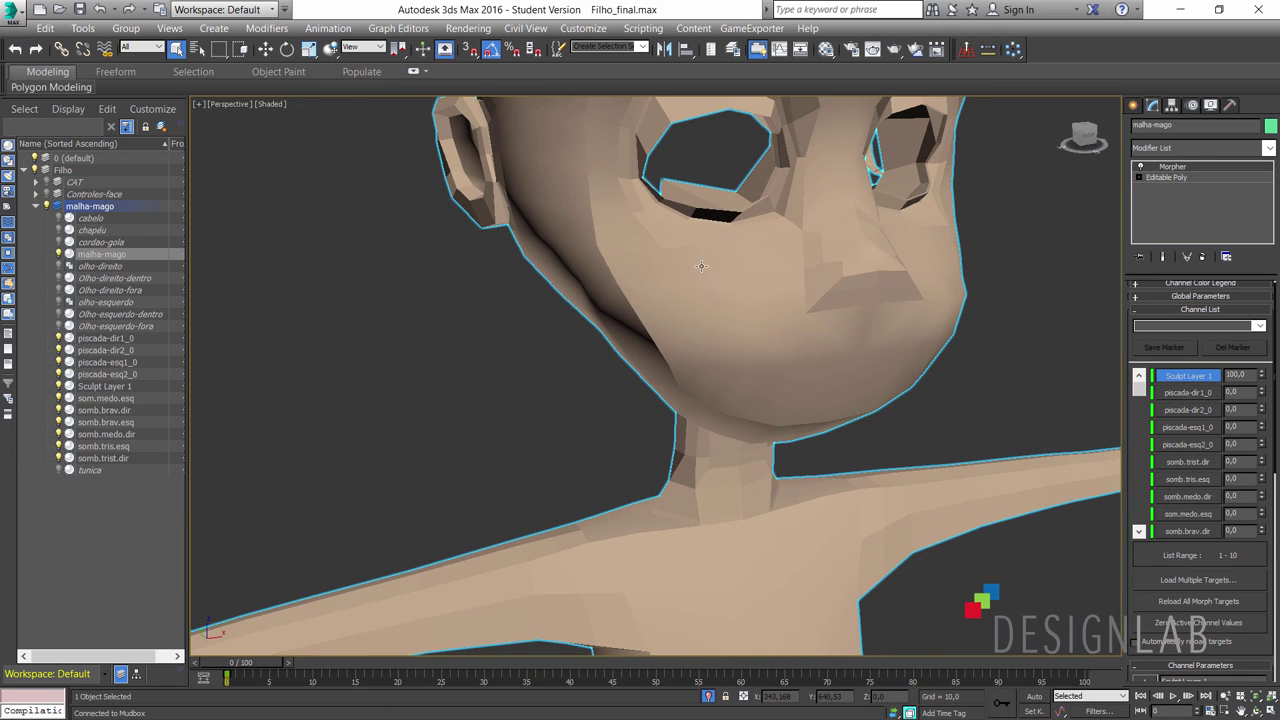
{"action": "right_click", "coordinate": [1261, 374]}
- Frame the whole face and raise Sculpt Layer 1 back to 100
{"action": "middle_click_drag", "start_coordinate": [814, 443], "coordinate": [911, 380]}
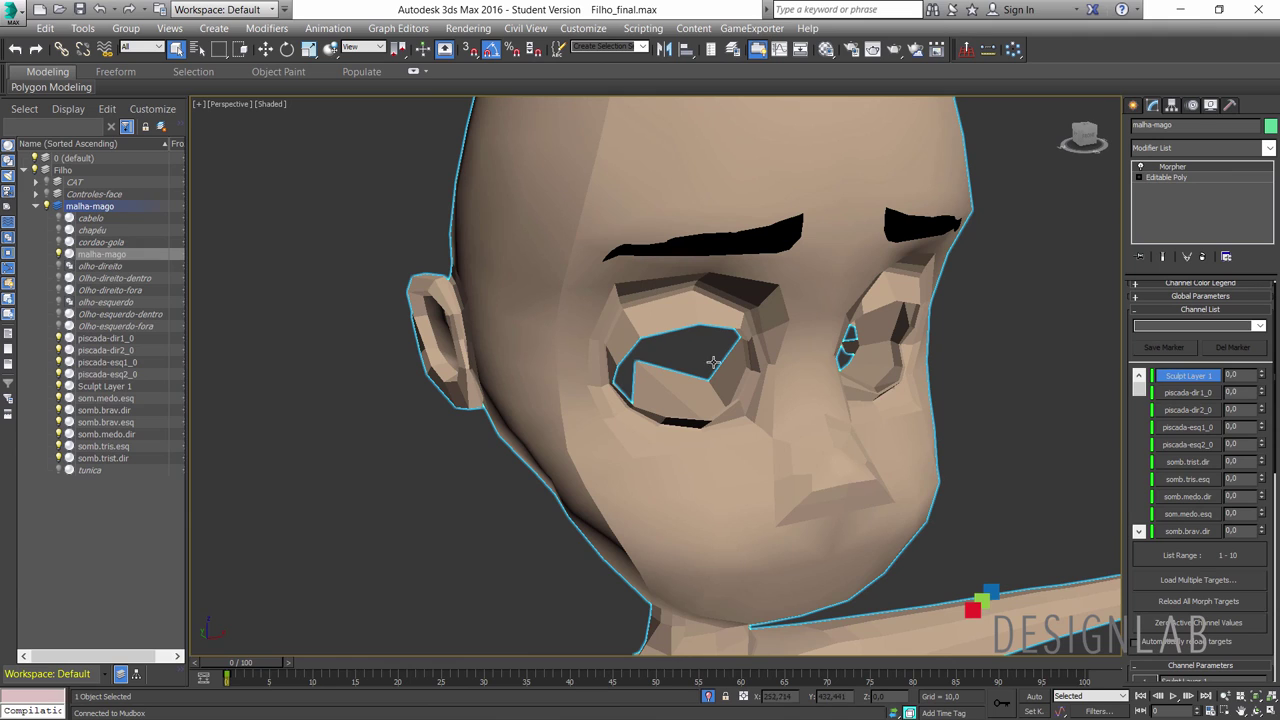
{"action": "middle_click_drag", "start_coordinate": [690, 444], "coordinate": [700, 540]}
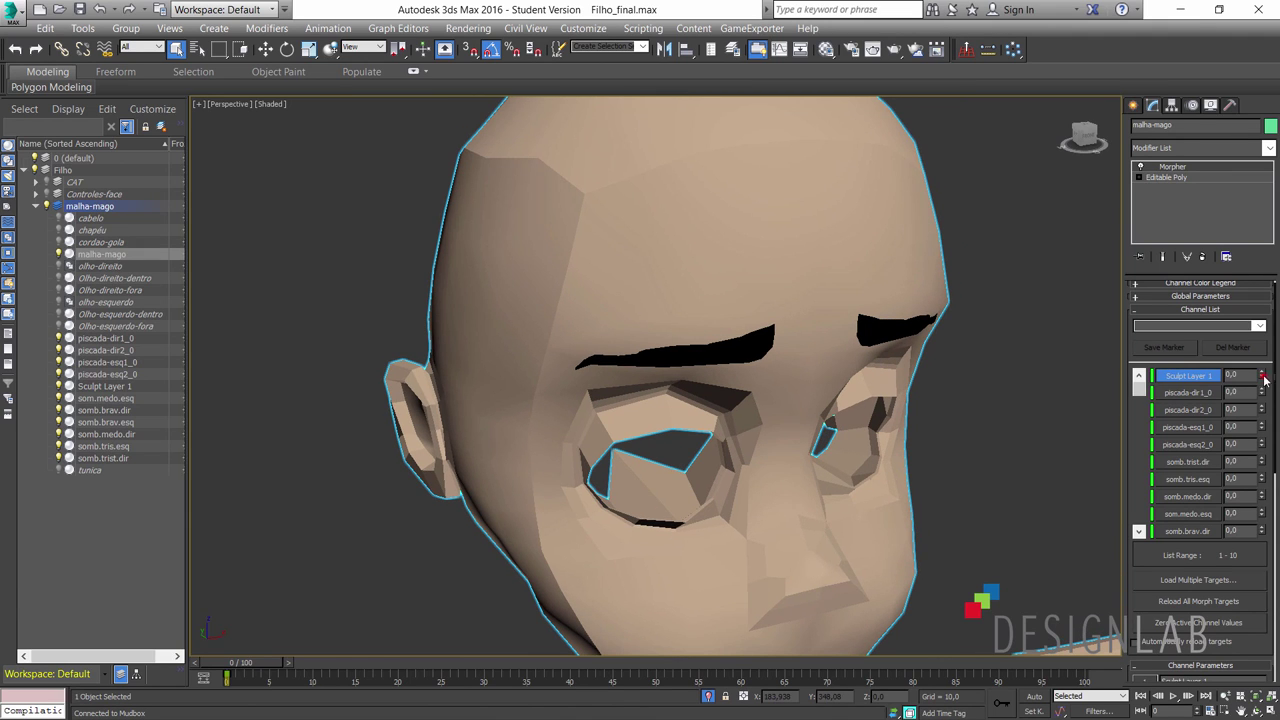
{"action": "left_click_drag", "start_coordinate": [1263, 372], "coordinate": [1237, 218]}
{"action": "left_click_drag", "start_coordinate": [1263, 385], "coordinate": [1196, 136]}
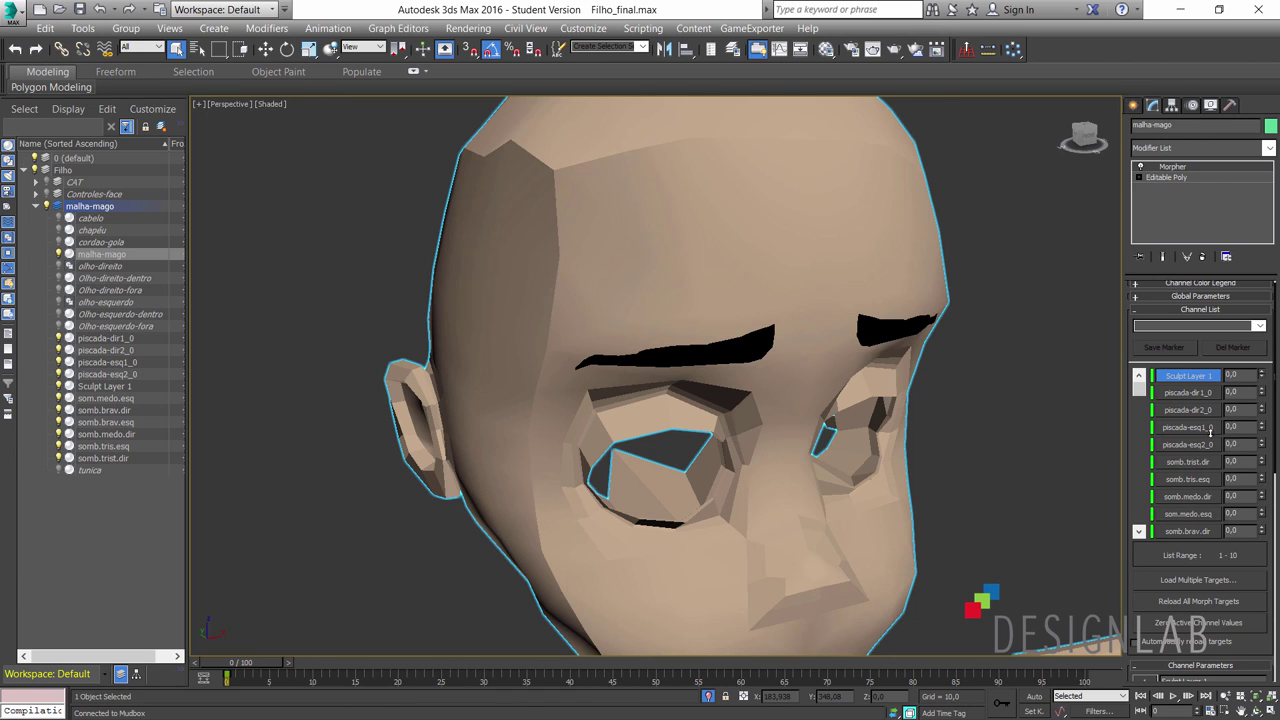
{"action": "left_click_drag", "start_coordinate": [1262, 374], "coordinate": [1180, 712]}
- Push the piscada-dir1_0 morph channel up to 100 so the eye blinks
{"action": "scroll", "coordinate": [675, 255], "scroll_direction": "down", "scroll_amount": 1}
{"action": "scroll", "coordinate": [669, 314], "scroll_direction": "down", "scroll_amount": 3}
{"action": "scroll", "coordinate": [669, 314], "scroll_direction": "down", "scroll_amount": 1}
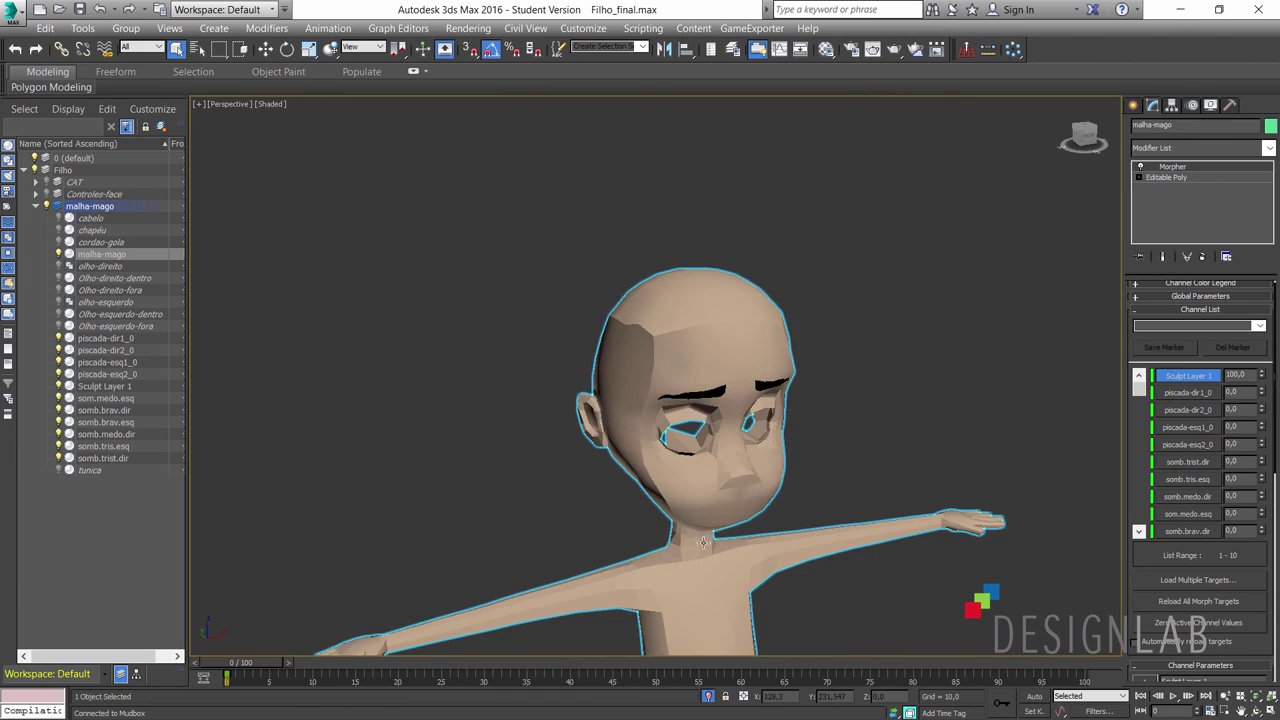
{"action": "scroll", "coordinate": [690, 493], "scroll_direction": "down", "scroll_amount": 1}
{"action": "scroll", "coordinate": [693, 502], "scroll_direction": "up", "scroll_amount": 3}
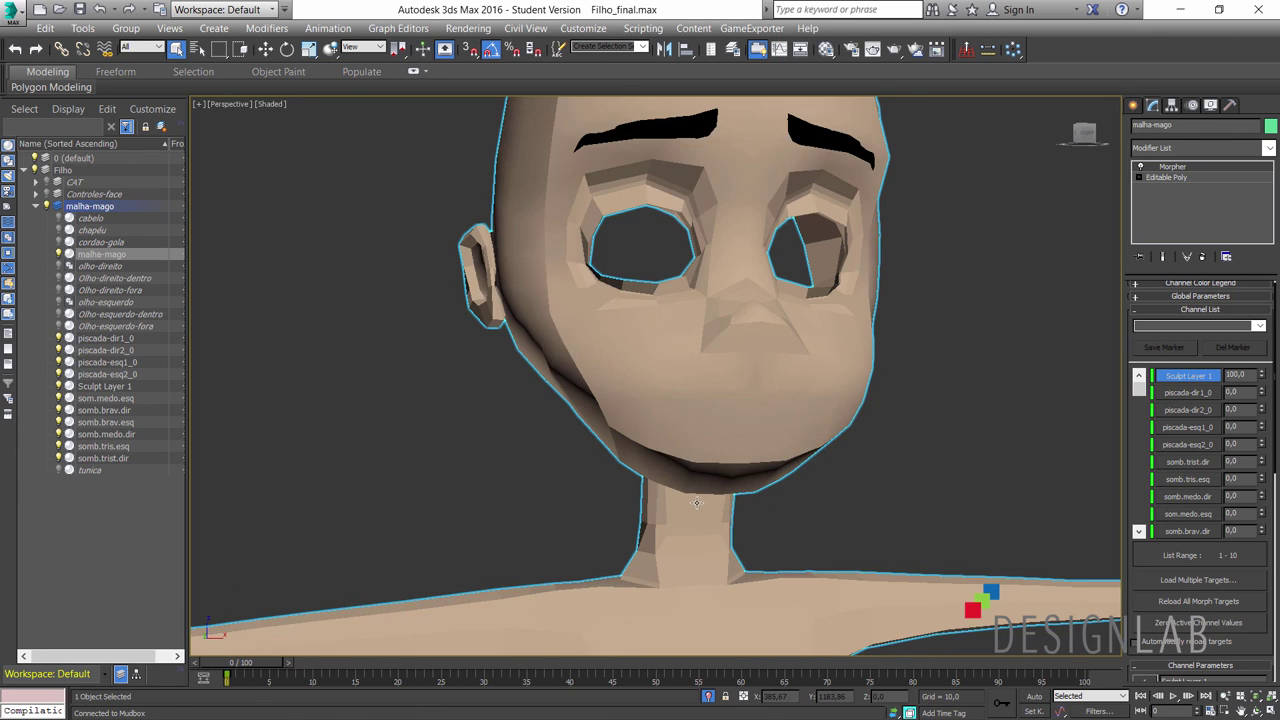
{"action": "scroll", "coordinate": [703, 449], "scroll_direction": "up", "scroll_amount": 2}
{"action": "scroll", "coordinate": [703, 449], "scroll_direction": "down", "scroll_amount": 3}
{"action": "scroll", "coordinate": [703, 459], "scroll_direction": "down", "scroll_amount": 1}
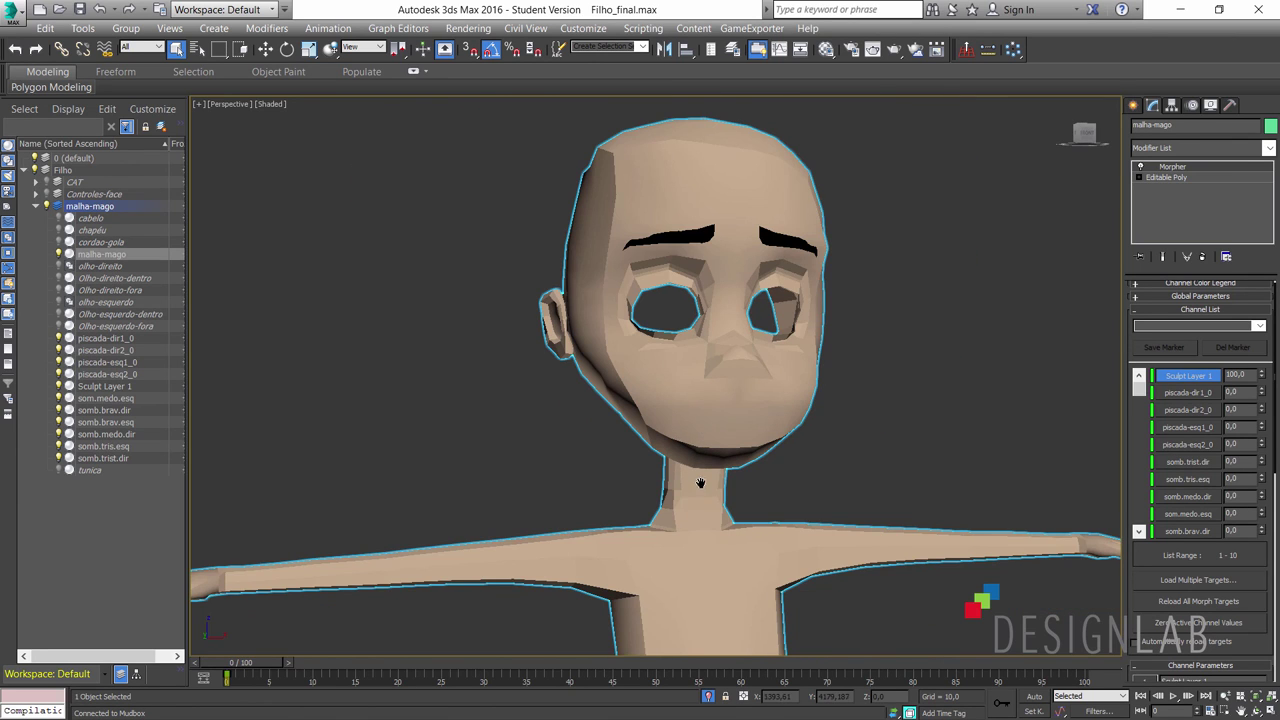
{"action": "middle_click_drag", "start_coordinate": [700, 483], "coordinate": [716, 508]}
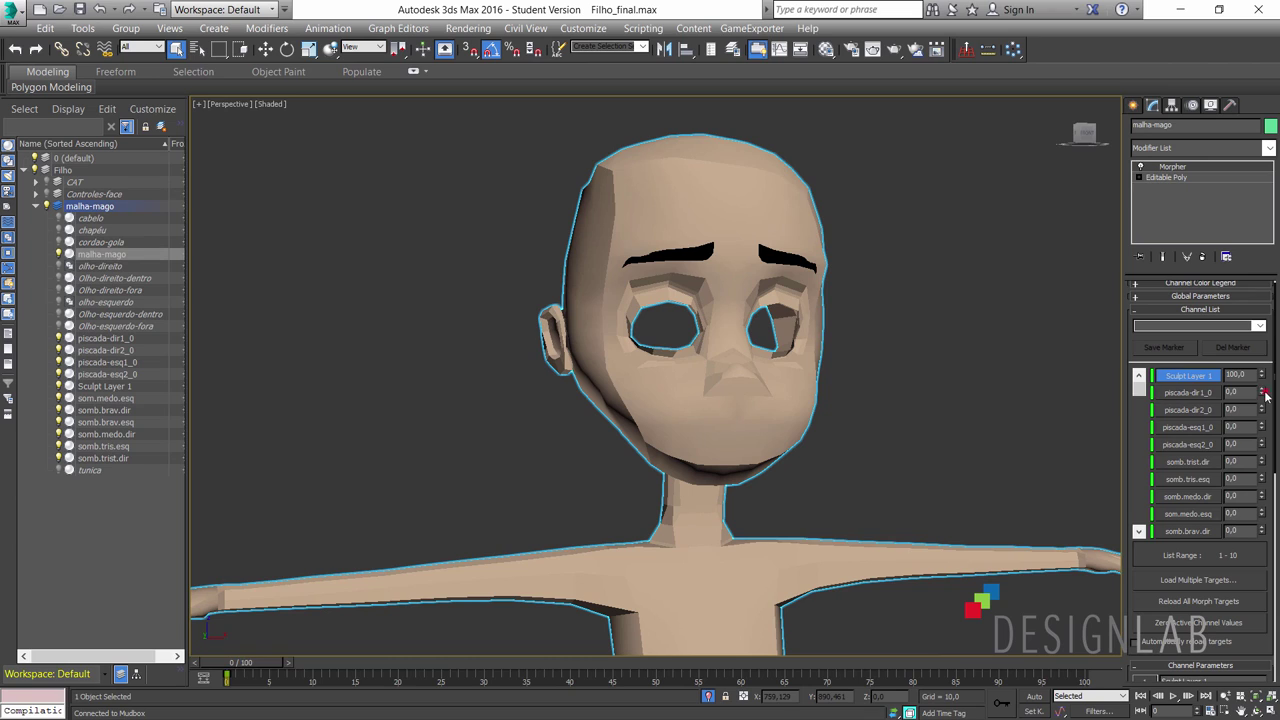
{"action": "left_click_drag", "start_coordinate": [1265, 396], "coordinate": [1244, 181]}
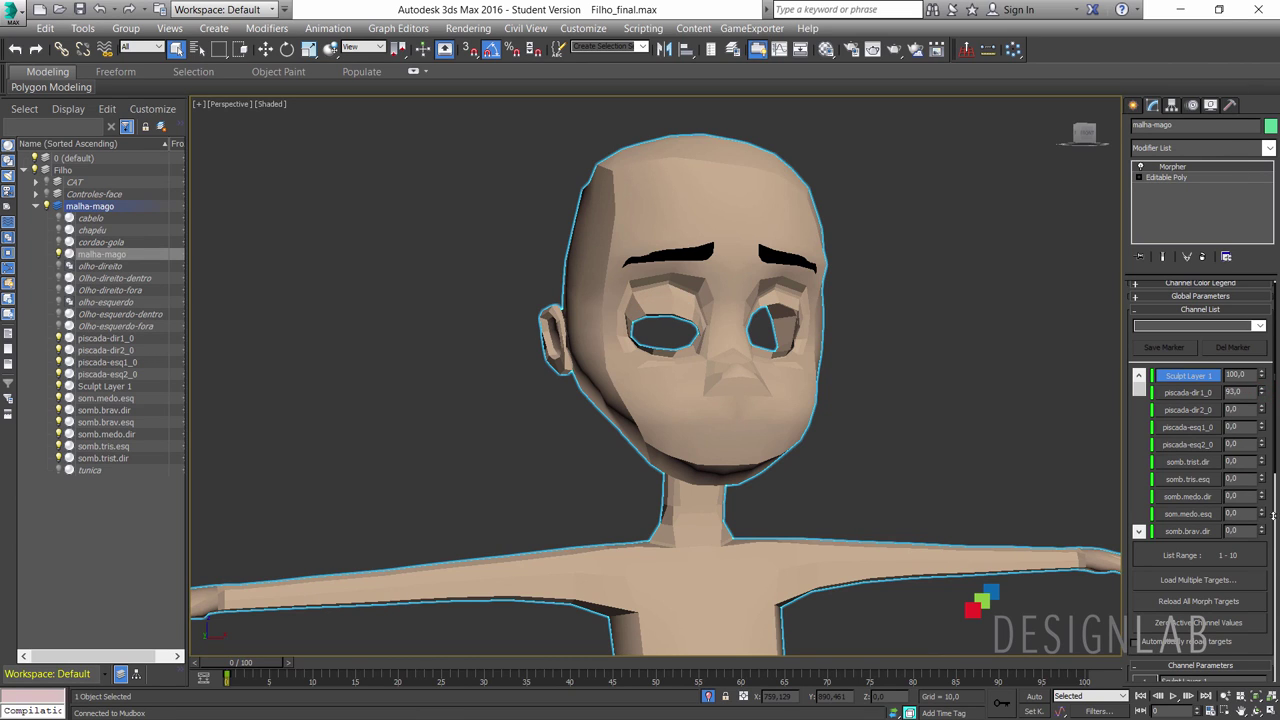
{"action": "left_click_drag", "start_coordinate": [1262, 392], "coordinate": [1262, 370]}
- Make piscada-dir1_0 the active channel and show its Channel Parameters and Progressive Morph settings
{"action": "scroll", "coordinate": [1134, 599], "scroll_direction": "down", "scroll_amount": 2}
{"action": "scroll", "coordinate": [1150, 610], "scroll_direction": "down", "scroll_amount": 1}
{"action": "scroll", "coordinate": [1180, 636], "scroll_direction": "down", "scroll_amount": 1}
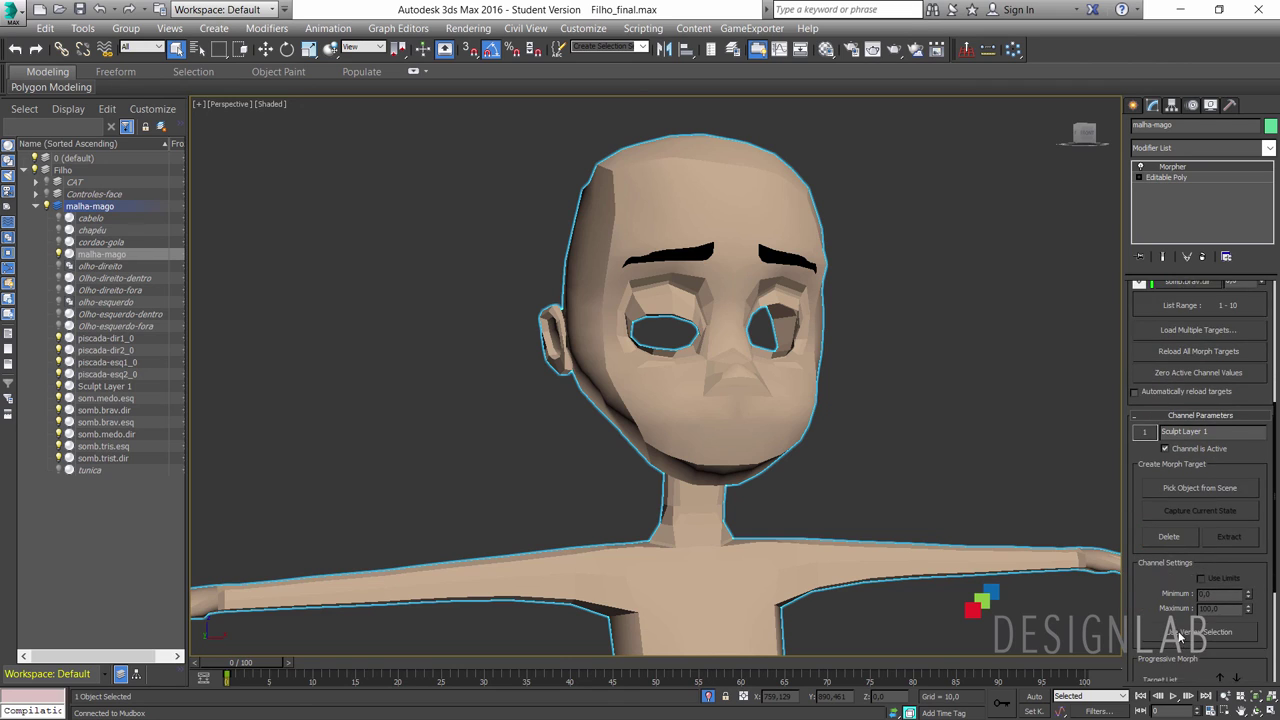
{"action": "scroll", "coordinate": [1180, 630], "scroll_direction": "up", "scroll_amount": 1}
{"action": "scroll", "coordinate": [1180, 620], "scroll_direction": "up", "scroll_amount": 2}
{"action": "scroll", "coordinate": [1178, 600], "scroll_direction": "up", "scroll_amount": 1}
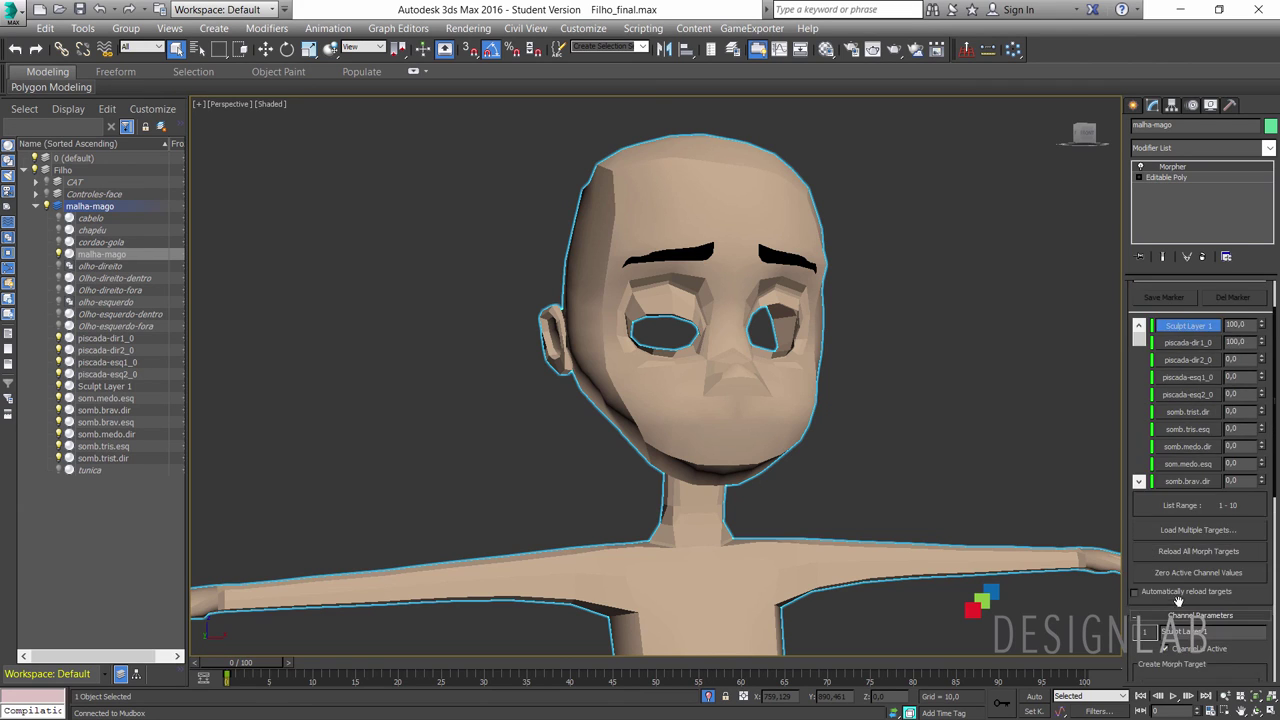
{"action": "scroll", "coordinate": [1178, 598], "scroll_direction": "up", "scroll_amount": 1}
{"action": "left_click", "coordinate": [1186, 399]}
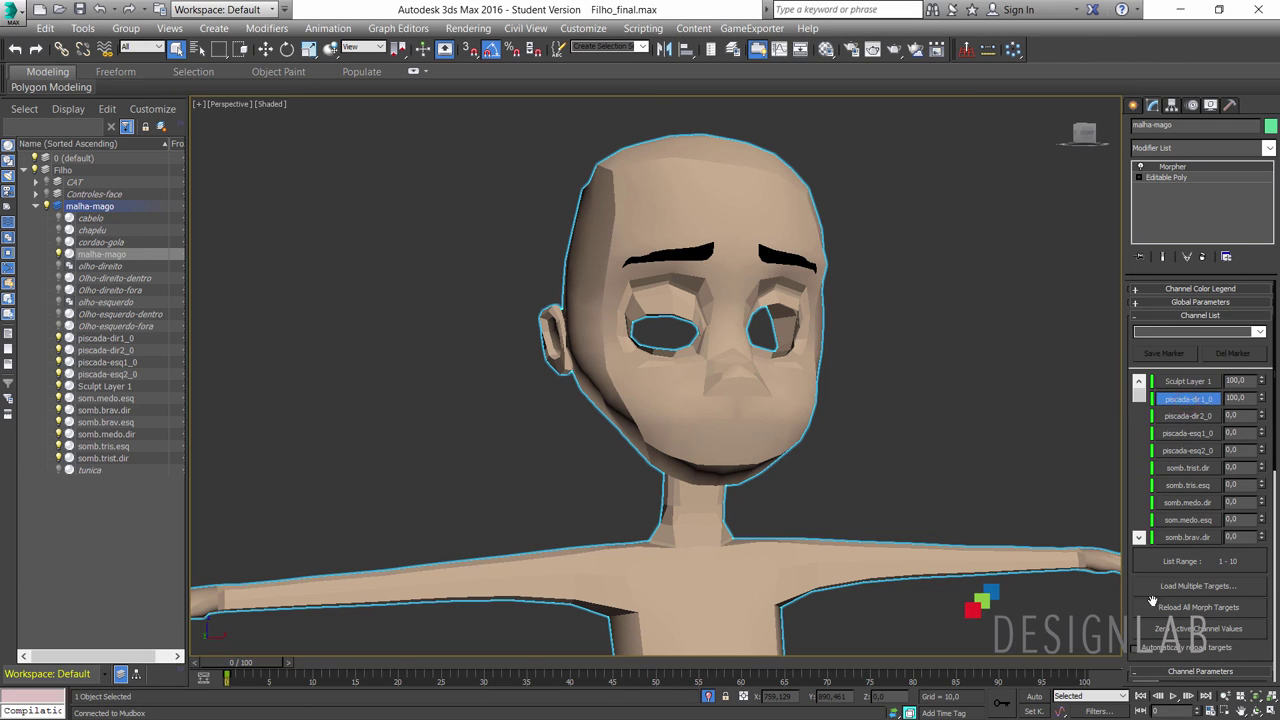
{"action": "scroll", "coordinate": [1124, 586], "scroll_direction": "down", "scroll_amount": 2}
{"action": "scroll", "coordinate": [1124, 586], "scroll_direction": "down", "scroll_amount": 4}
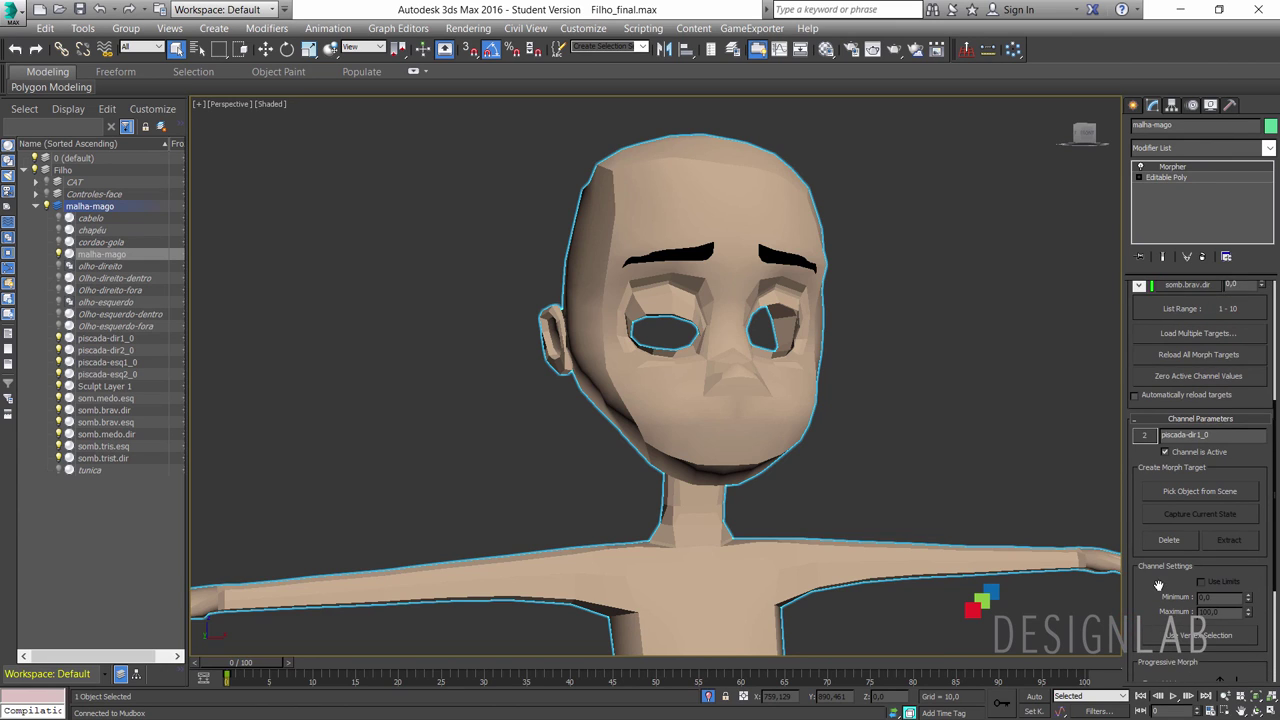
{"action": "scroll", "coordinate": [1158, 586], "scroll_direction": "down", "scroll_amount": 2}
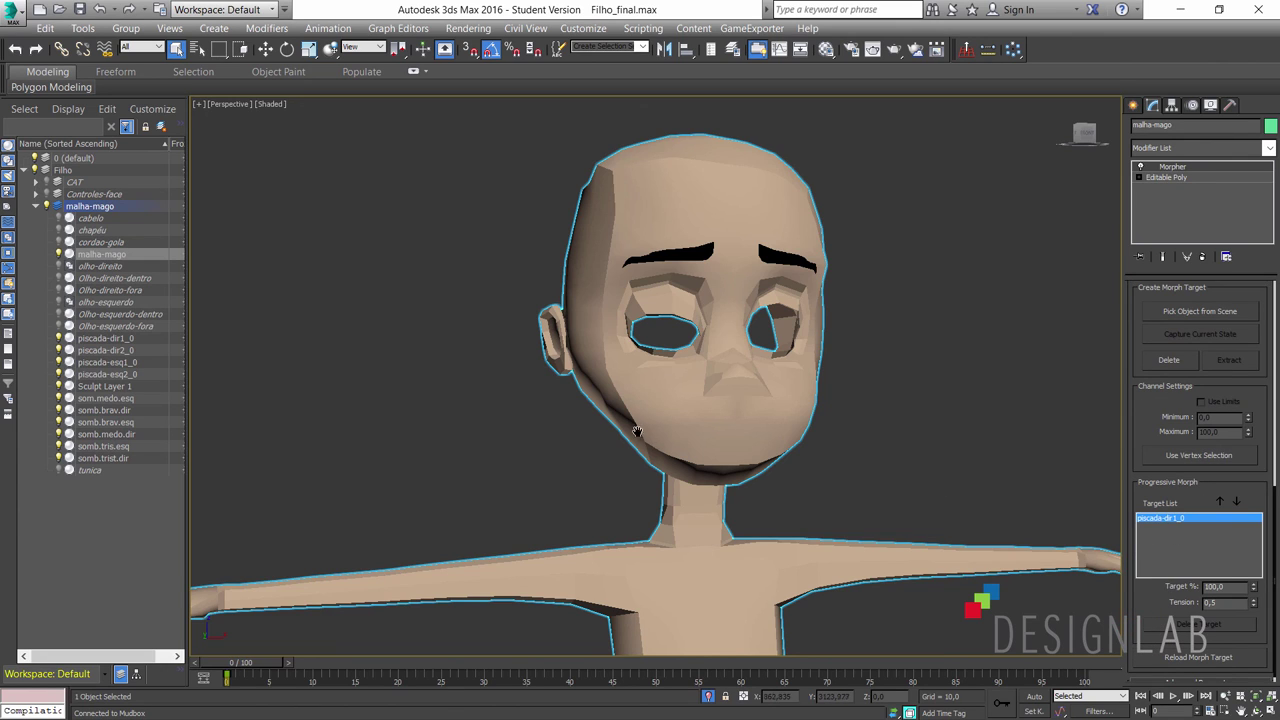
- Orbit the view around the head from side and three-quarter angles to inspect the blink
{"action": "mouse_move", "coordinate": [638, 432]}
{"action": "middle_mouse_down", "text": "alt"}
{"action": "mouse_move", "coordinate": [572, 416]}
{"action": "mouse_move", "coordinate": [642, 440]}
{"action": "mouse_move", "coordinate": [684, 436]}
{"action": "middle_mouse_up", "text": "alt"}
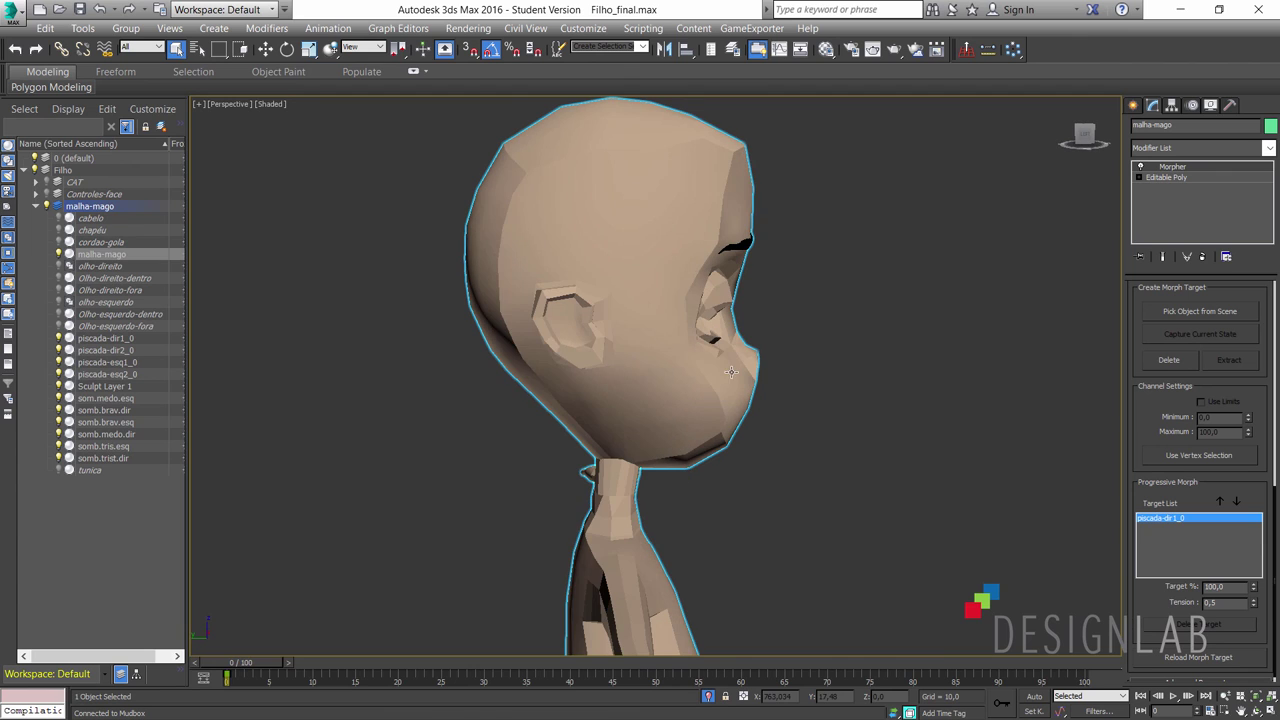
{"action": "scroll", "coordinate": [700, 365], "scroll_direction": "up", "scroll_amount": 1}
{"action": "scroll", "coordinate": [690, 315], "scroll_direction": "up", "scroll_amount": 2}
{"action": "scroll", "coordinate": [690, 315], "scroll_direction": "up", "scroll_amount": 2}
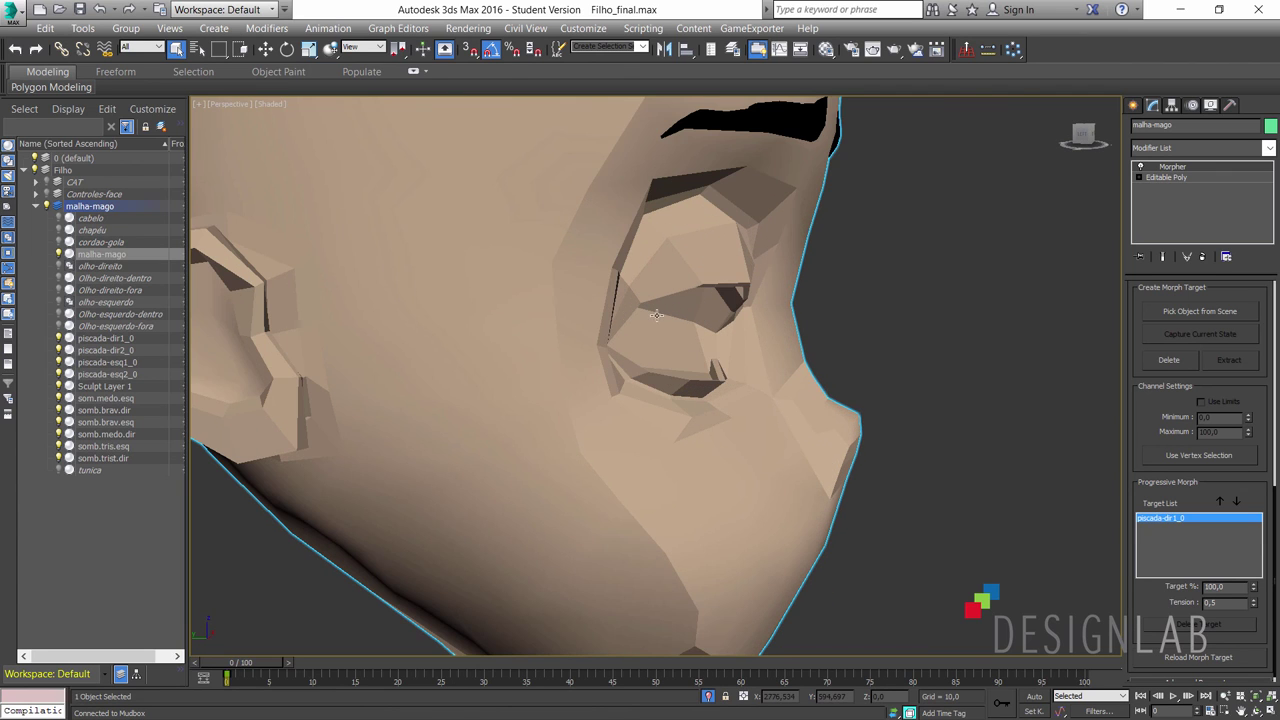
{"action": "key", "text": "shift+z"}
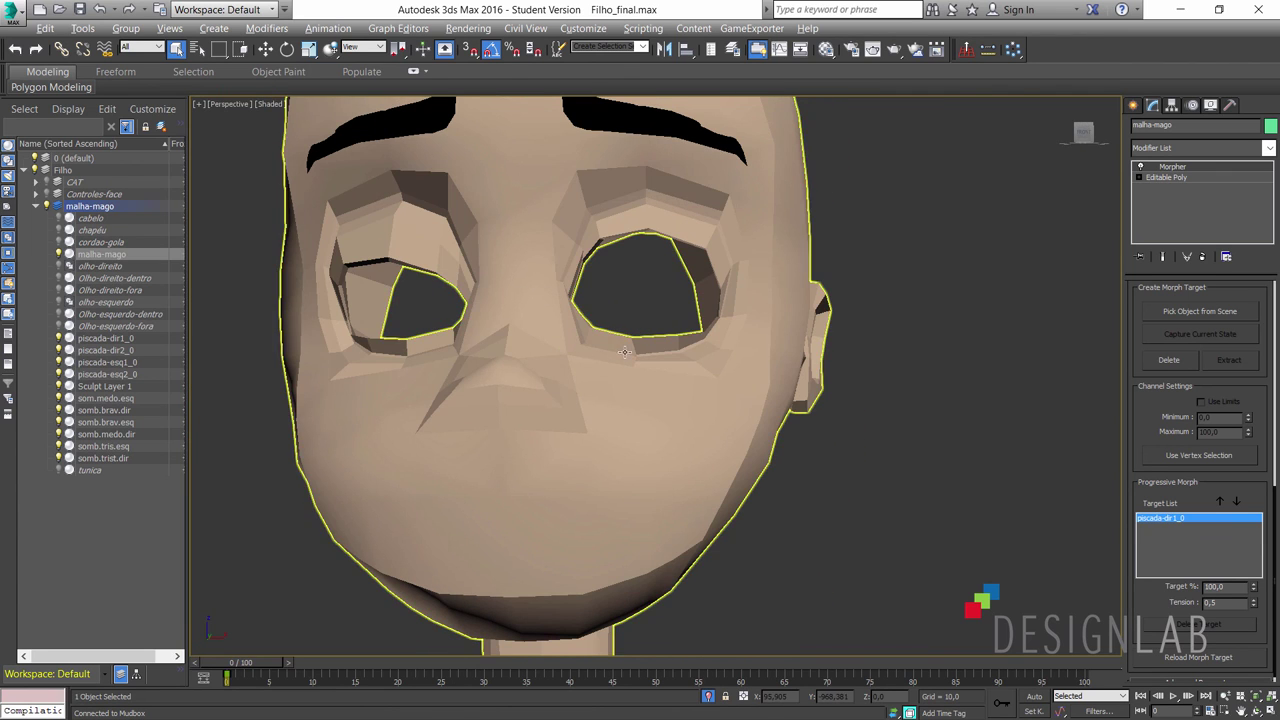
{"action": "mouse_move", "coordinate": [557, 348]}
{"action": "middle_mouse_down", "text": "alt"}
{"action": "mouse_move", "coordinate": [640, 351]}
{"action": "mouse_move", "coordinate": [623, 351]}
{"action": "mouse_move", "coordinate": [649, 438]}
{"action": "mouse_move", "coordinate": [670, 427]}
{"action": "mouse_move", "coordinate": [656, 395]}
{"action": "middle_mouse_up", "text": "alt"}
{"action": "scroll", "coordinate": [596, 352], "scroll_direction": "down", "scroll_amount": 2}
{"action": "scroll", "coordinate": [618, 363], "scroll_direction": "down", "scroll_amount": 3}
{"action": "middle_click_drag", "start_coordinate": [734, 403], "coordinate": [699, 425], "text": "alt"}
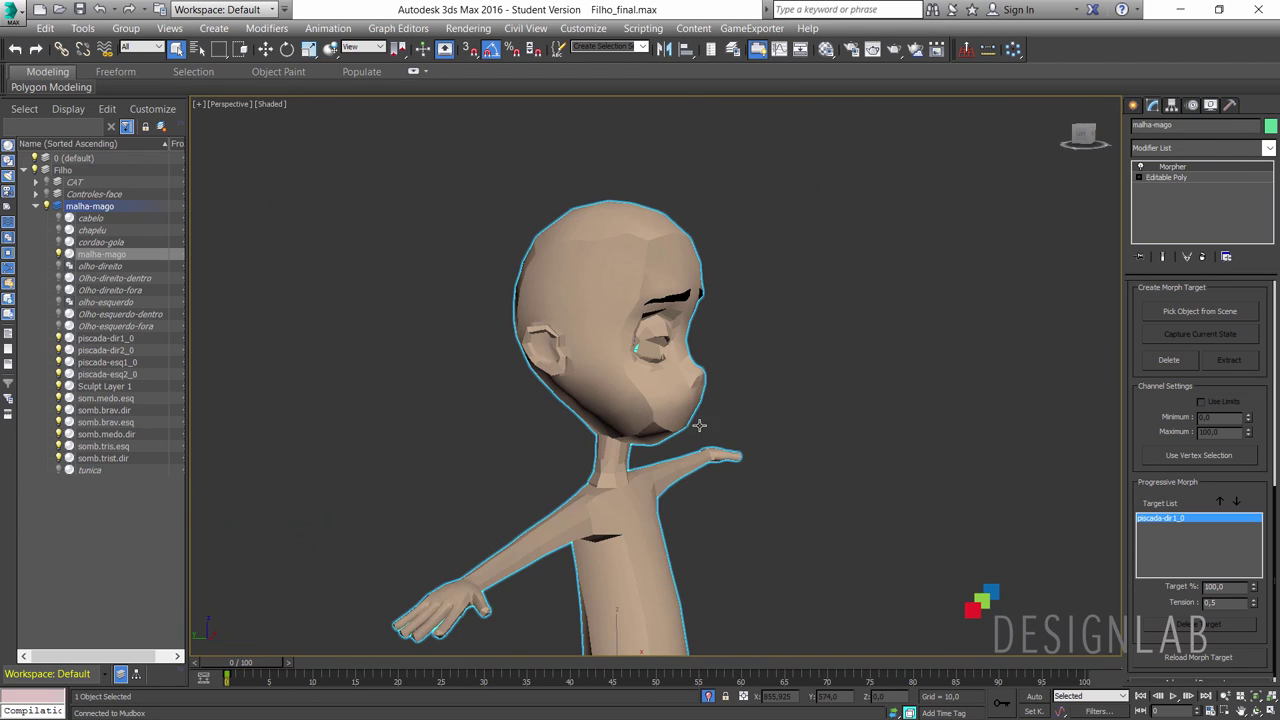